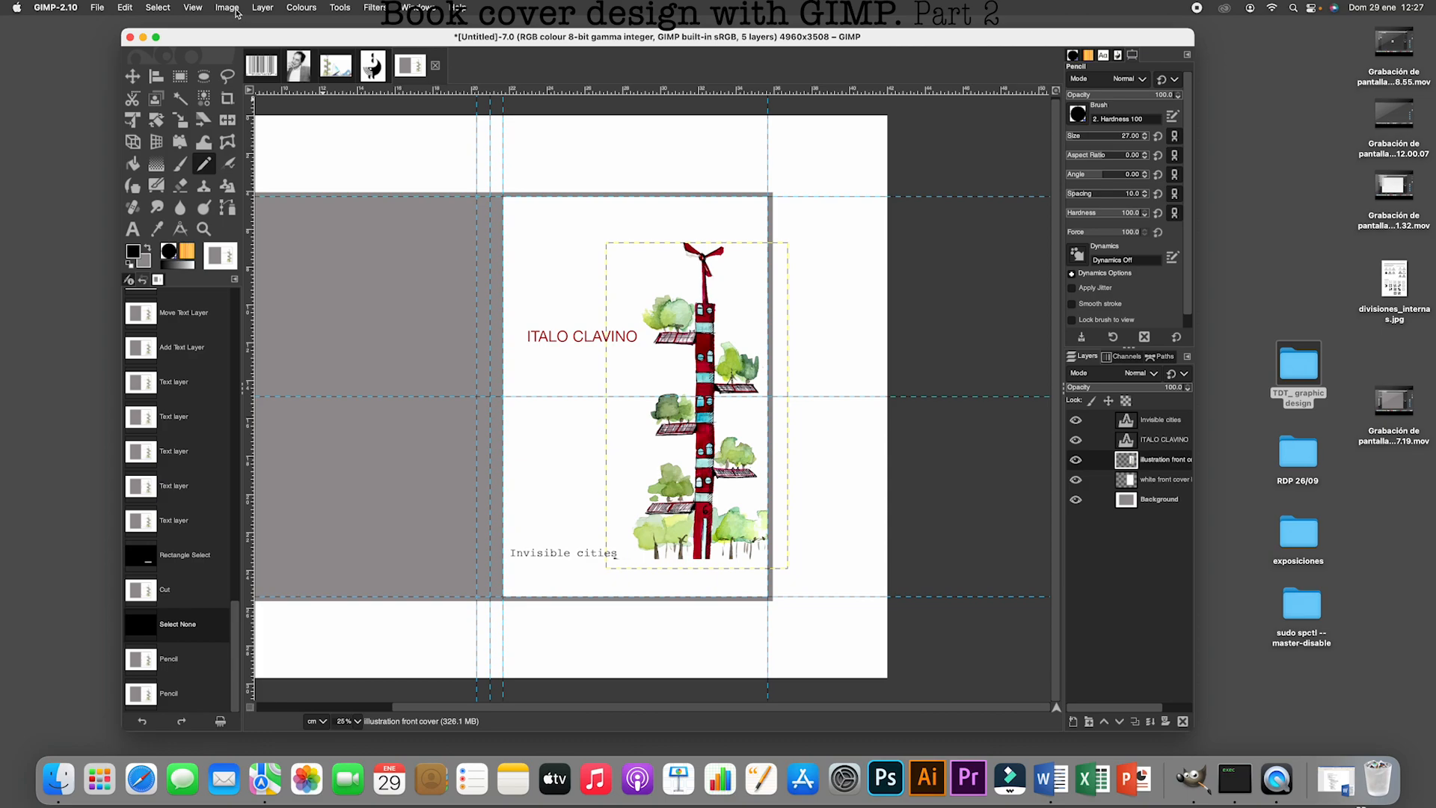
Merge the illustration layer down into the white front cover layer and paint out the stray mark beside "Invisible cities" in white.
left_click(262, 8)
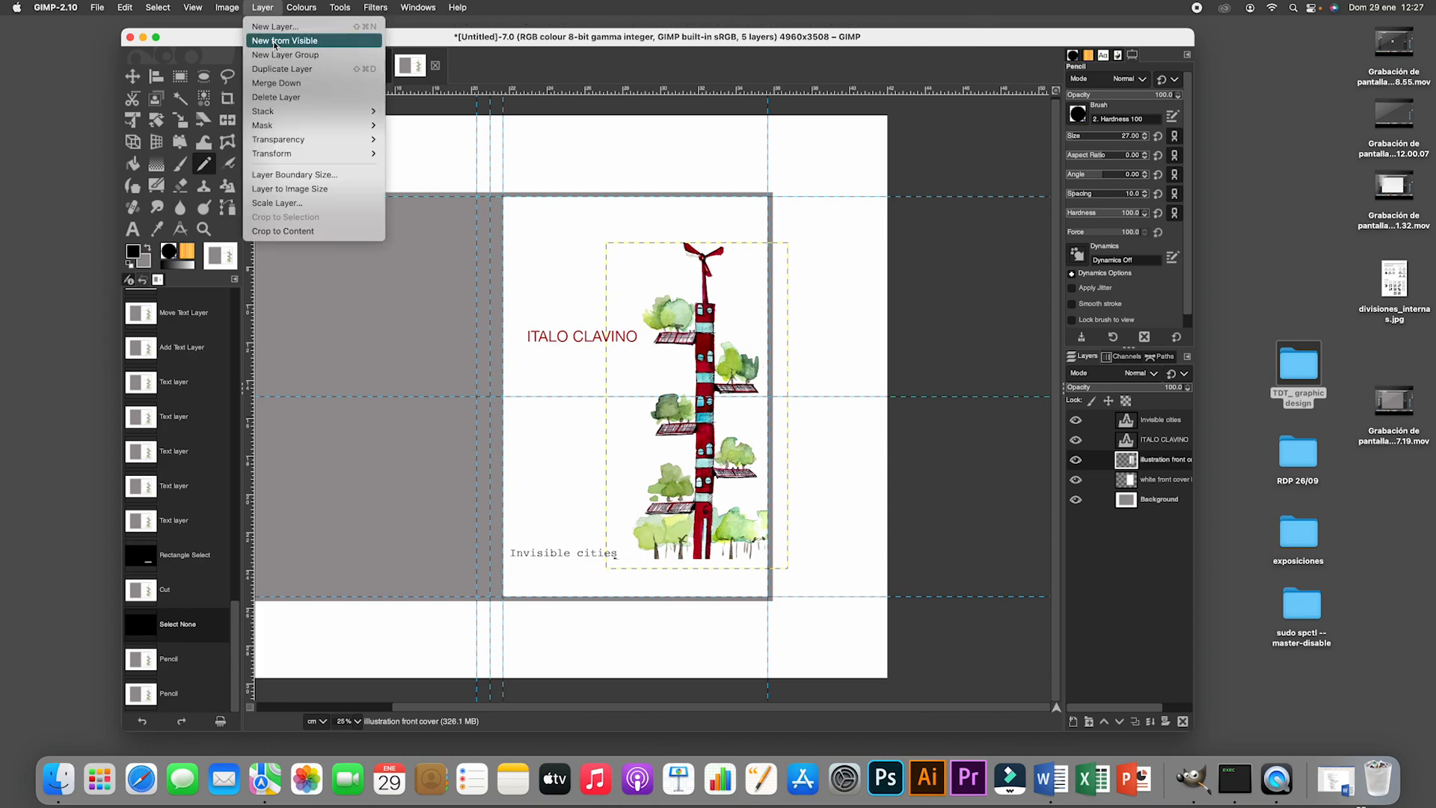
left_click(274, 83)
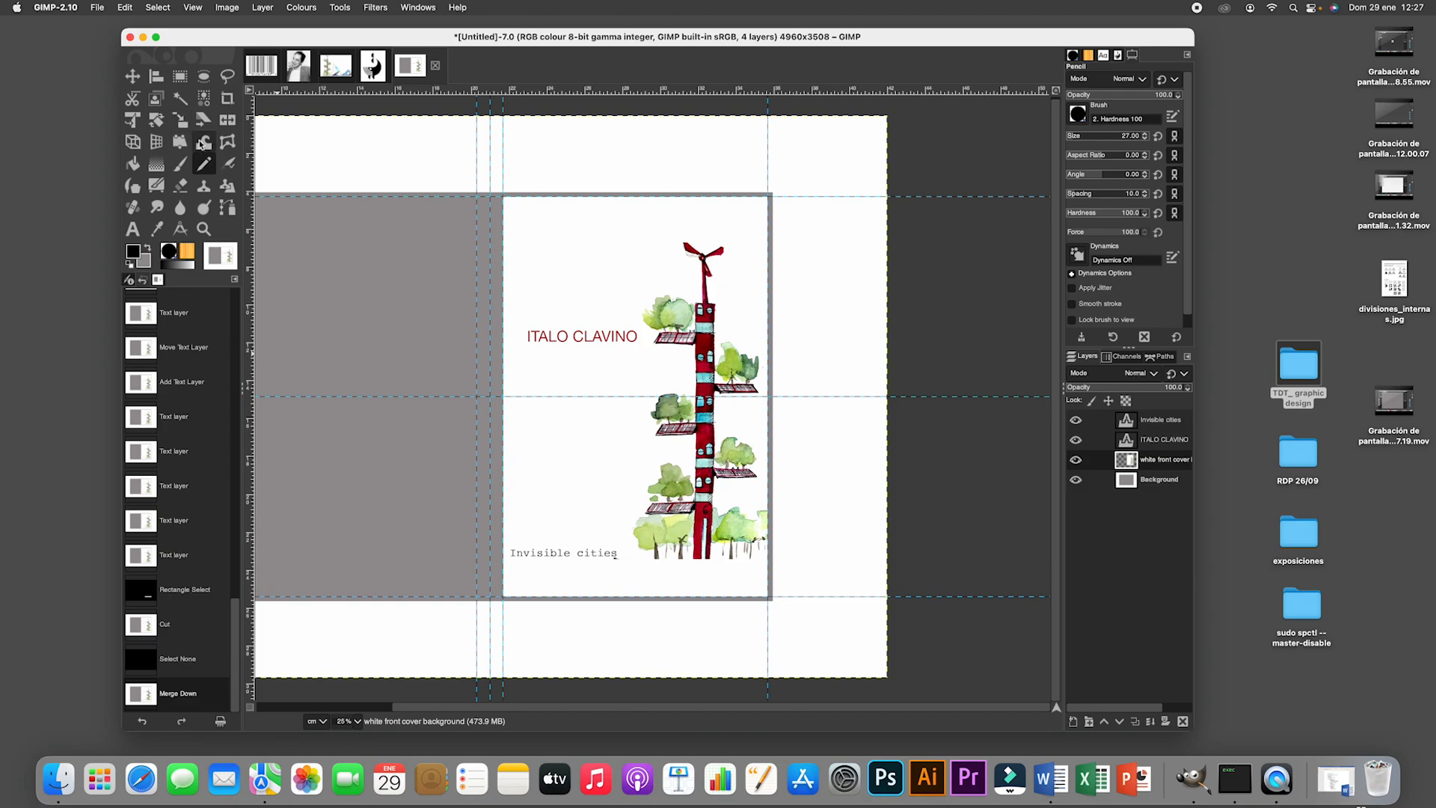
left_click(145, 260)
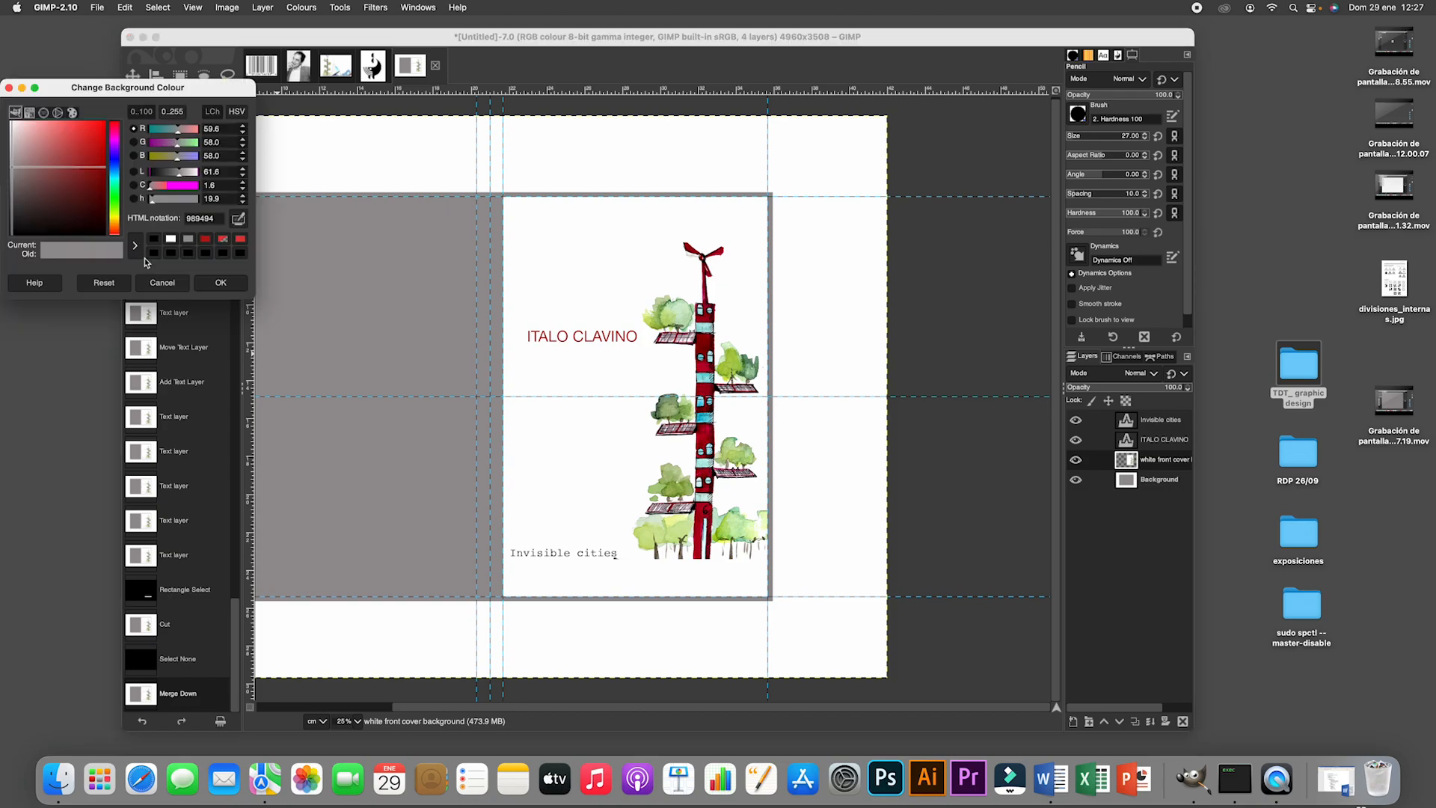
left_click_drag(43, 192, 2, 114)
left_click(221, 282)
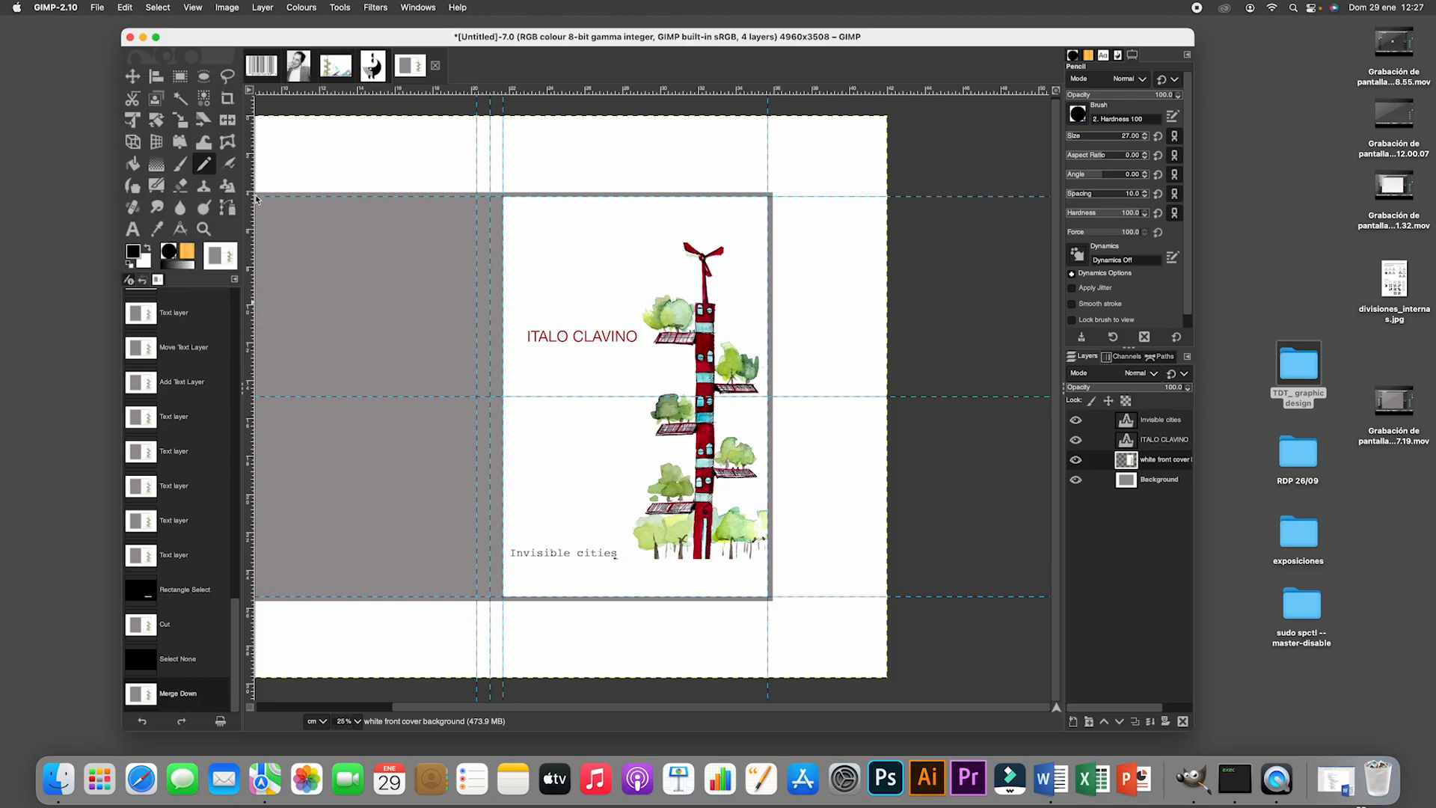
left_click(177, 188)
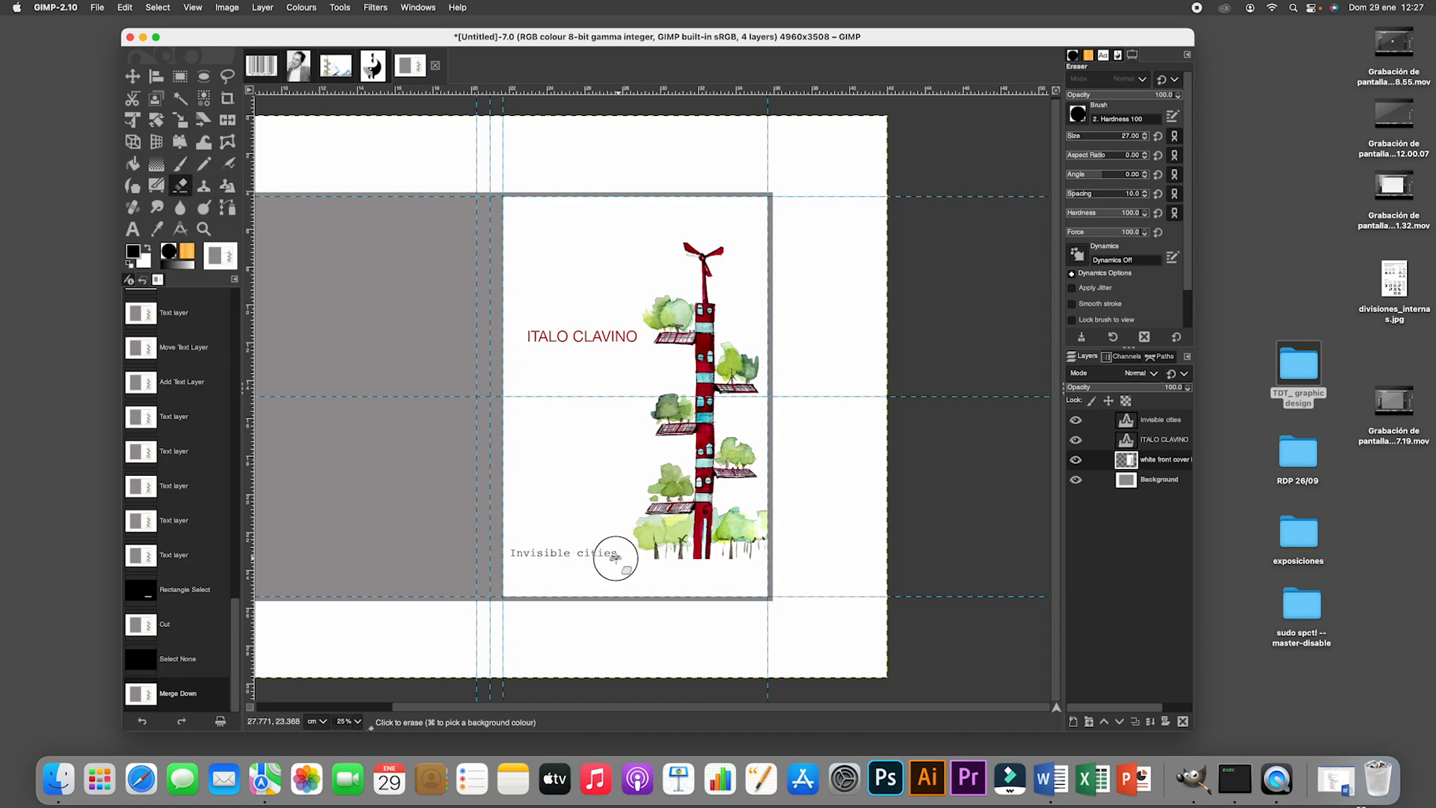
left_click(612, 557)
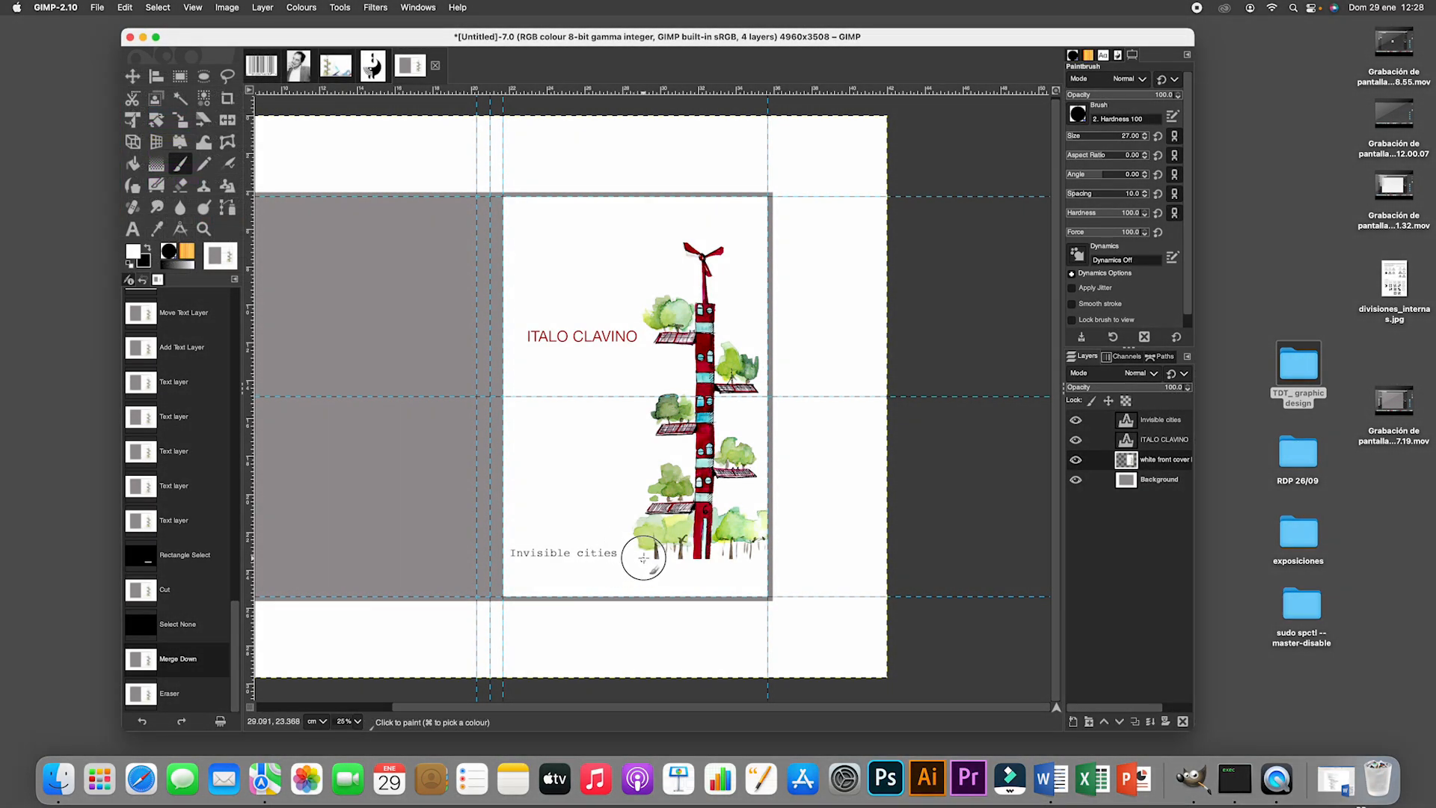
left_click(640, 559)
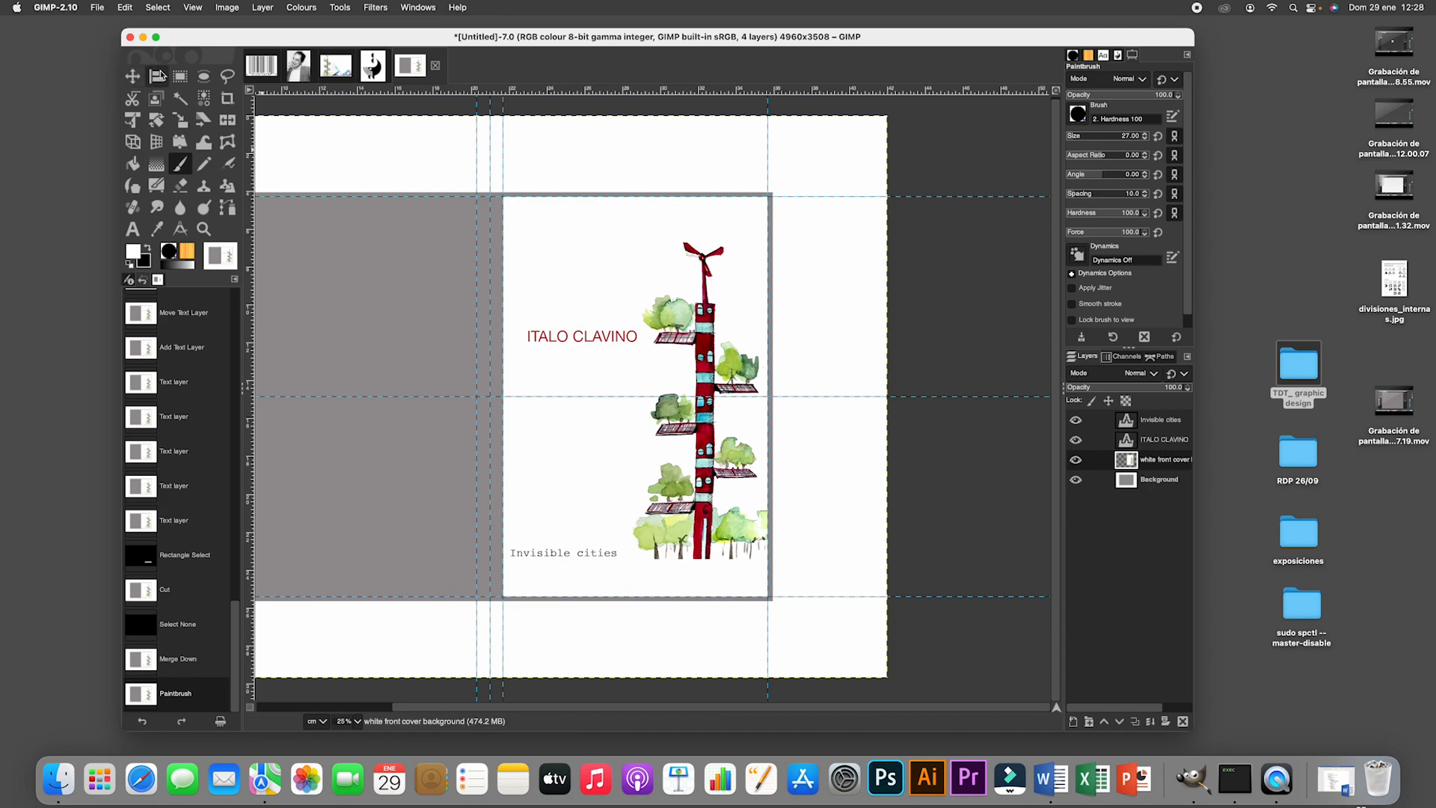
Add a horizontal guide along the base of the tree illustration, just below the "Invisible cities" title.
left_click(133, 76)
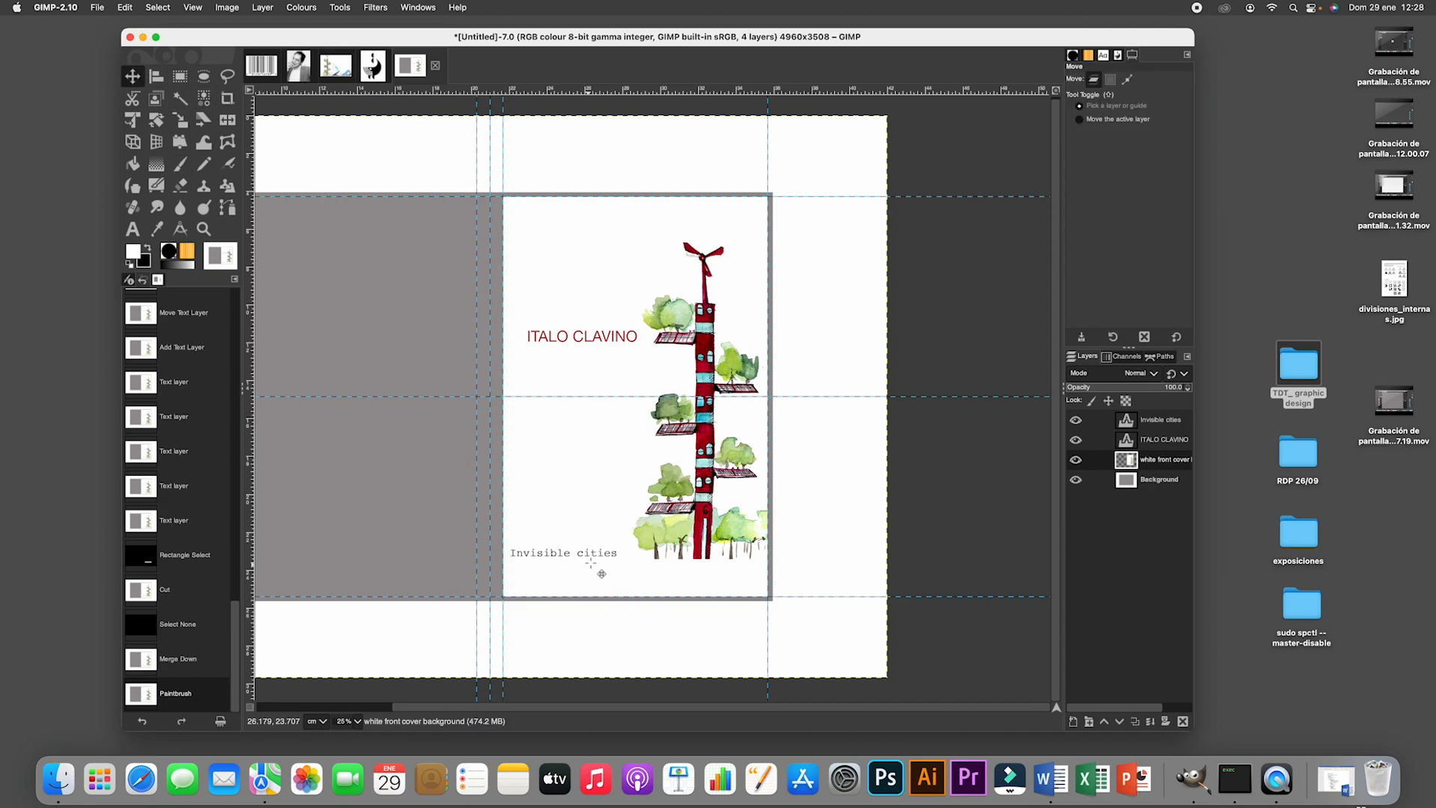
left_click_drag(607, 91, 615, 561)
key("super+z")
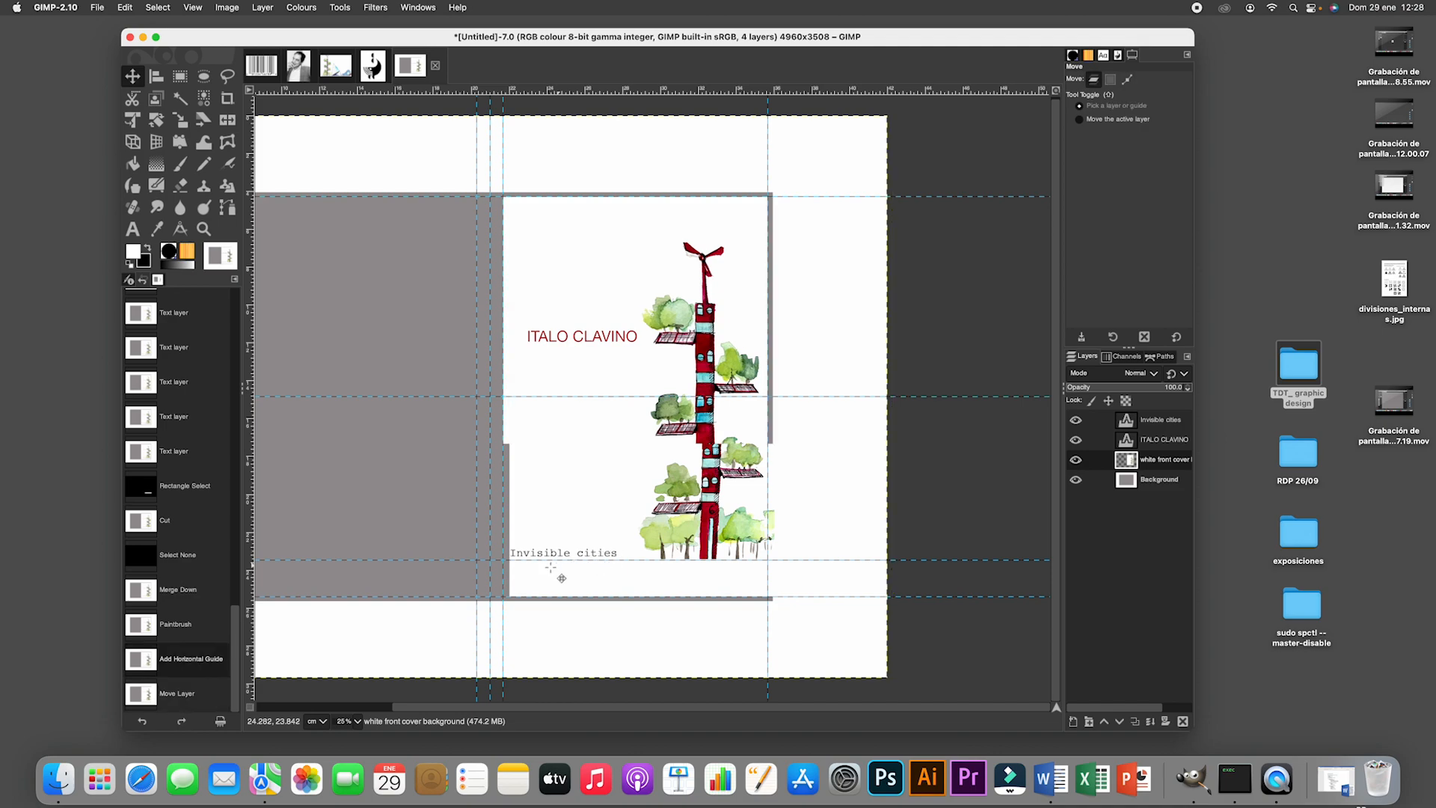
Move the "Invisible cities" text slightly up and to the right so it sits just above the new guide.
left_click(563, 567)
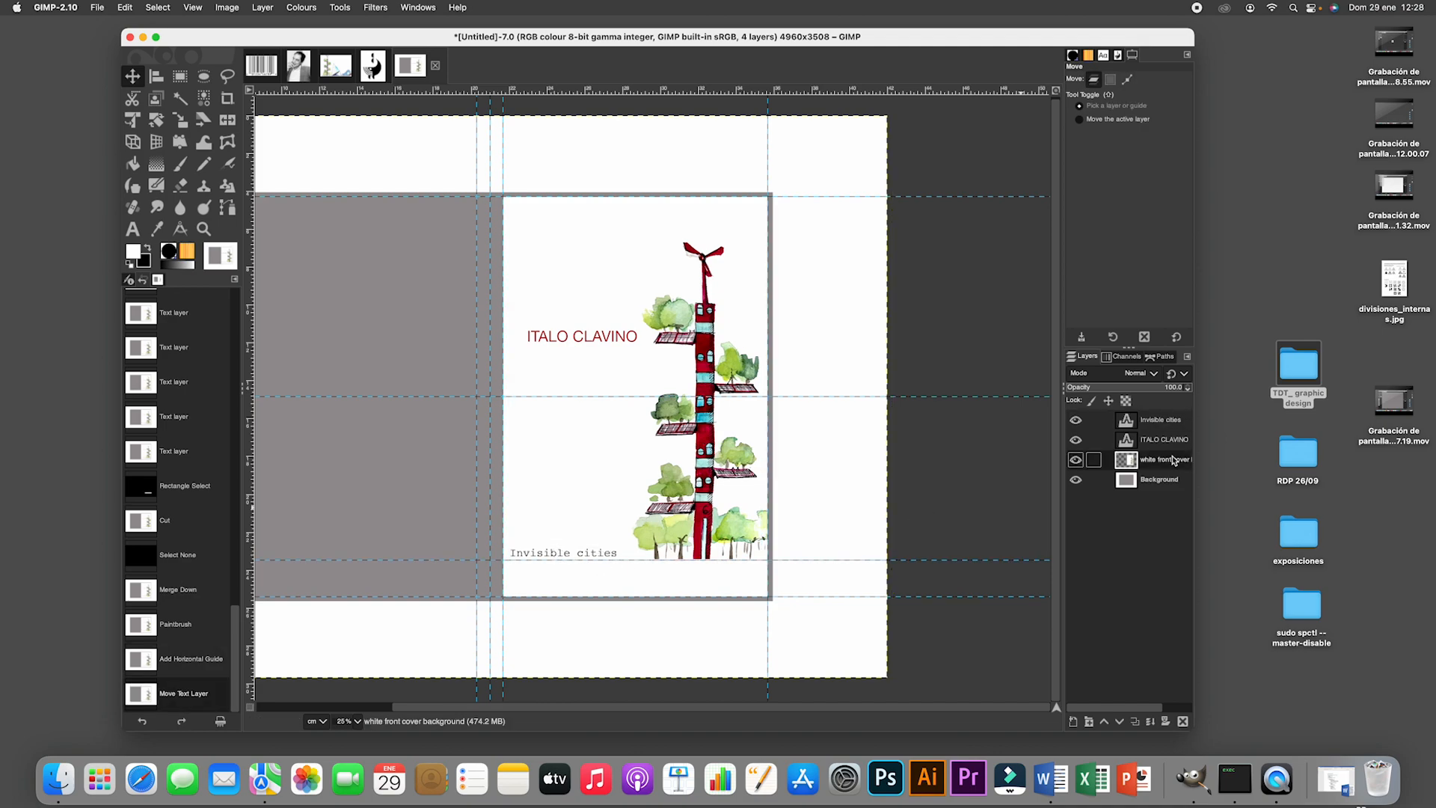
left_click(1158, 419)
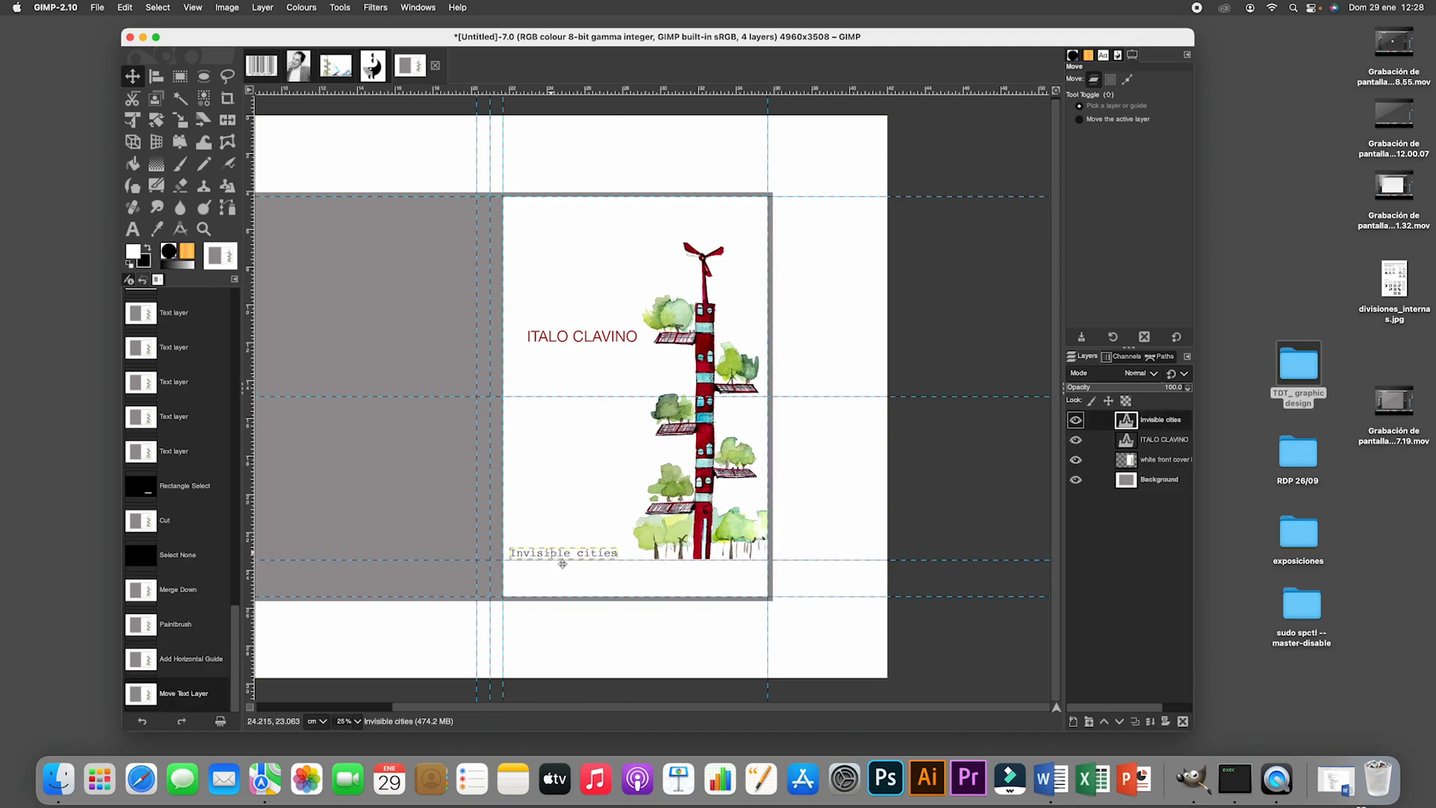
left_click_drag(562, 564, 570, 558)
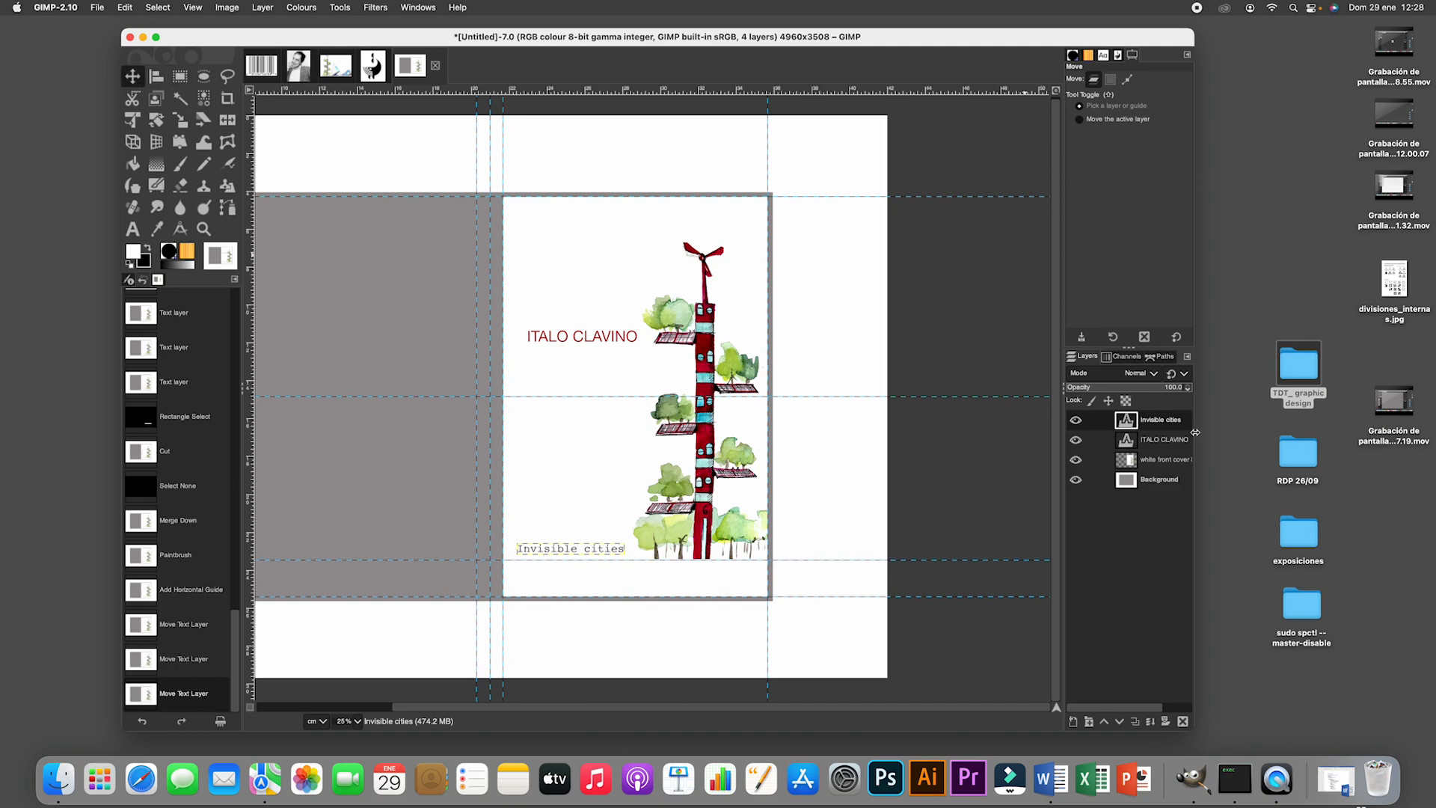
Draw a straight black size 13 Pencil line on the white front cover layer, along the guide from the cover's right edge to the title's start.
left_click(1164, 459)
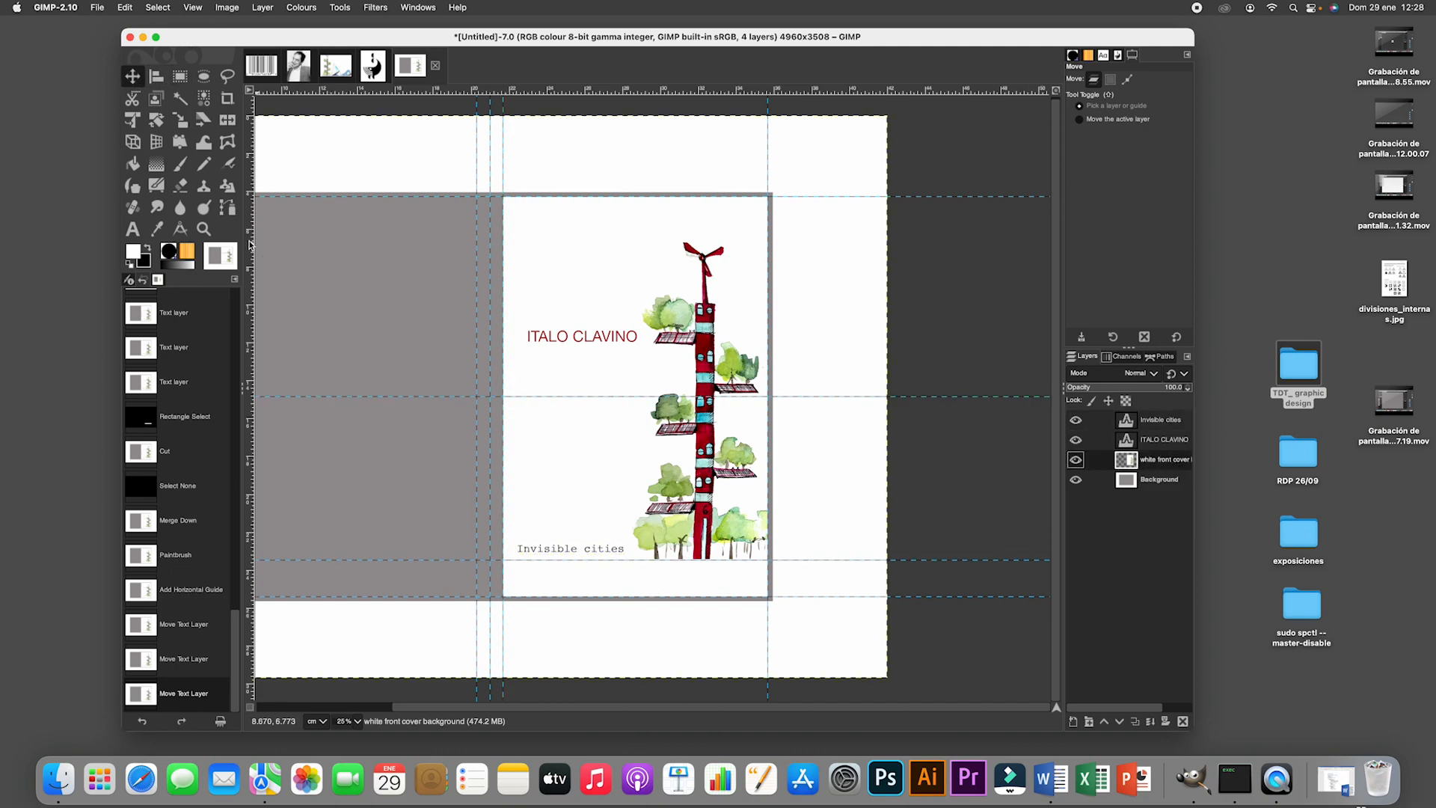
left_click(203, 163)
left_click(148, 248)
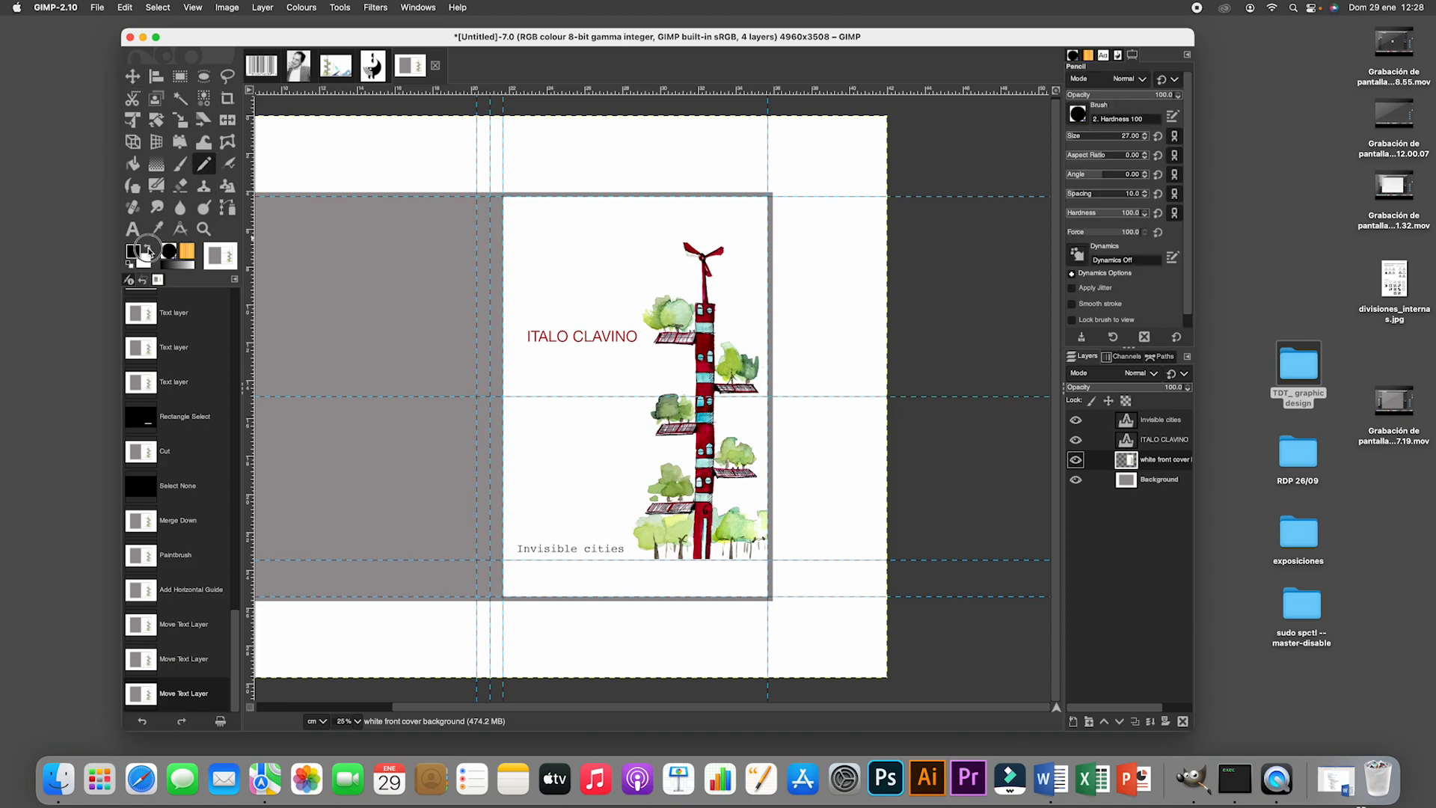
left_click(1145, 140)
left_click(772, 567)
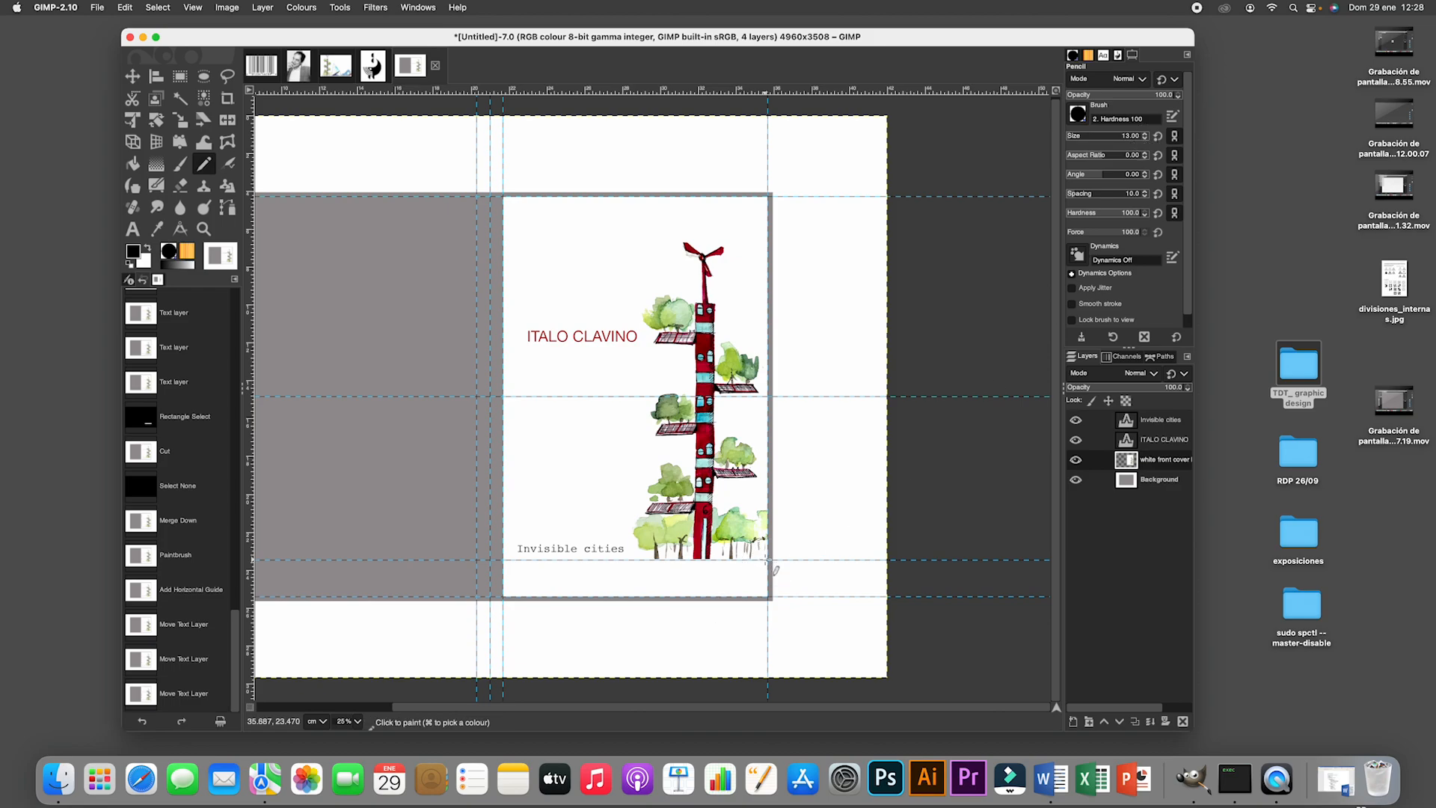
left_click(520, 560, "shift")
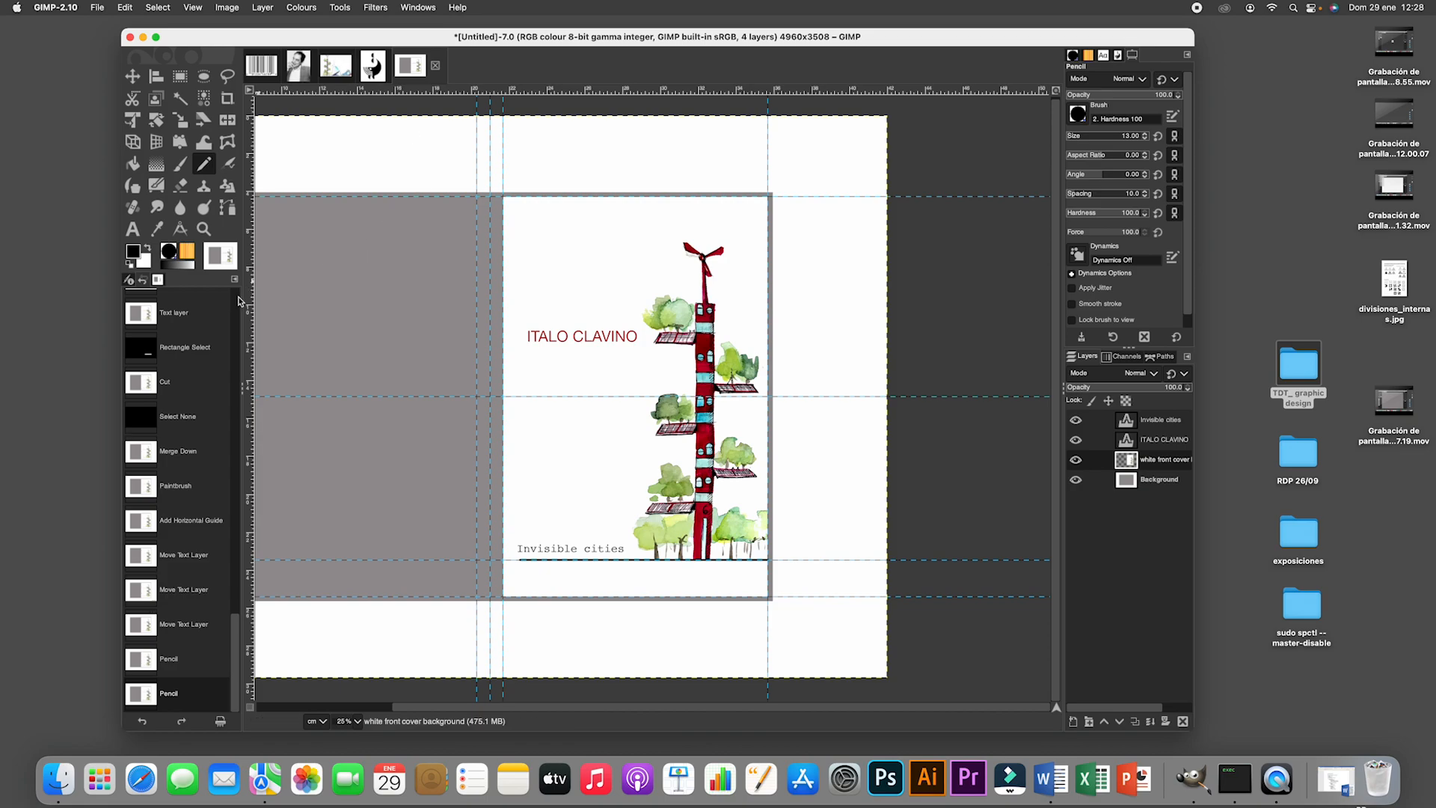
Add a vertical guide at the left end of the black line and a horizontal guide under the "ITALO CLAVINO" text.
left_click_drag(249, 300, 518, 320)
left_click(132, 76)
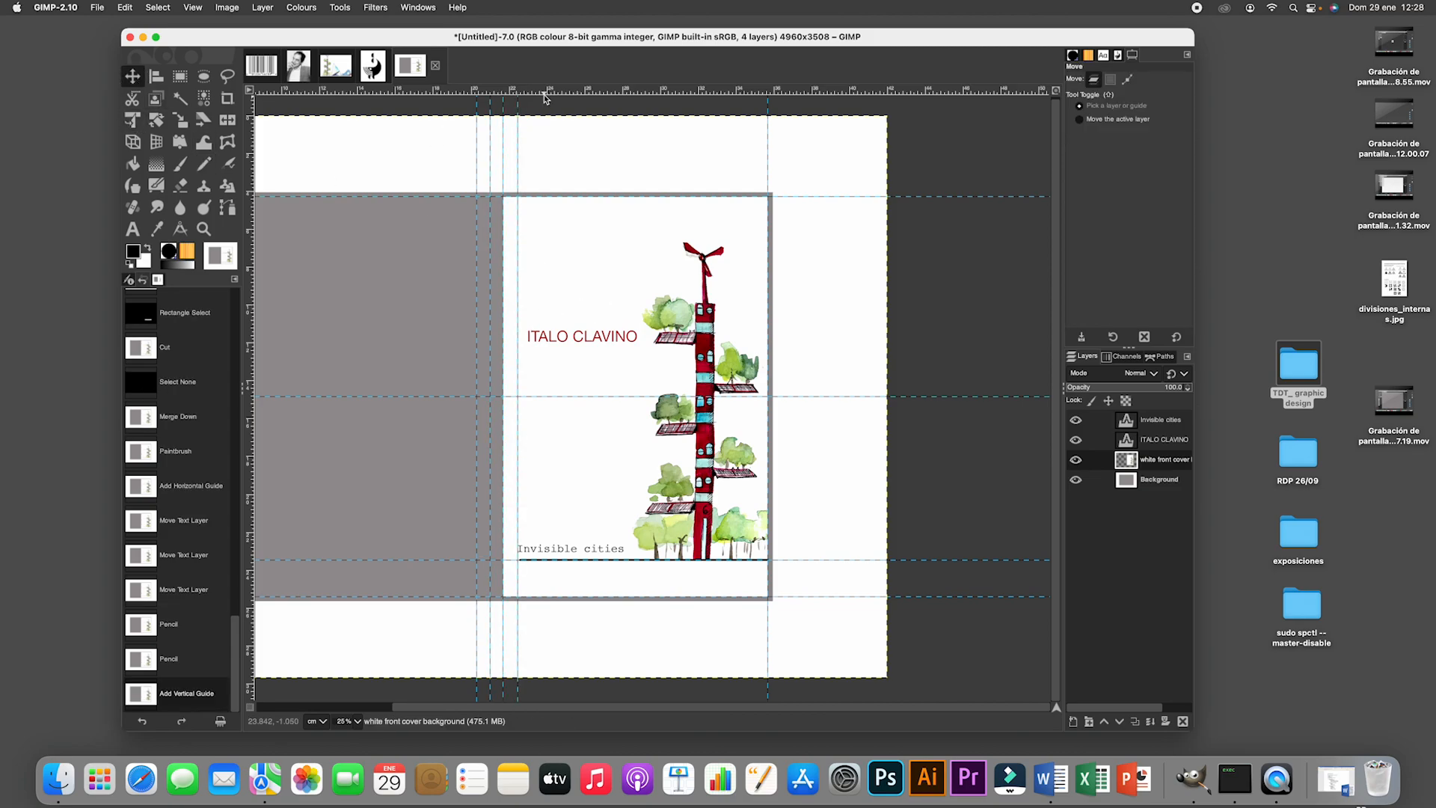
left_click_drag(544, 96, 578, 349)
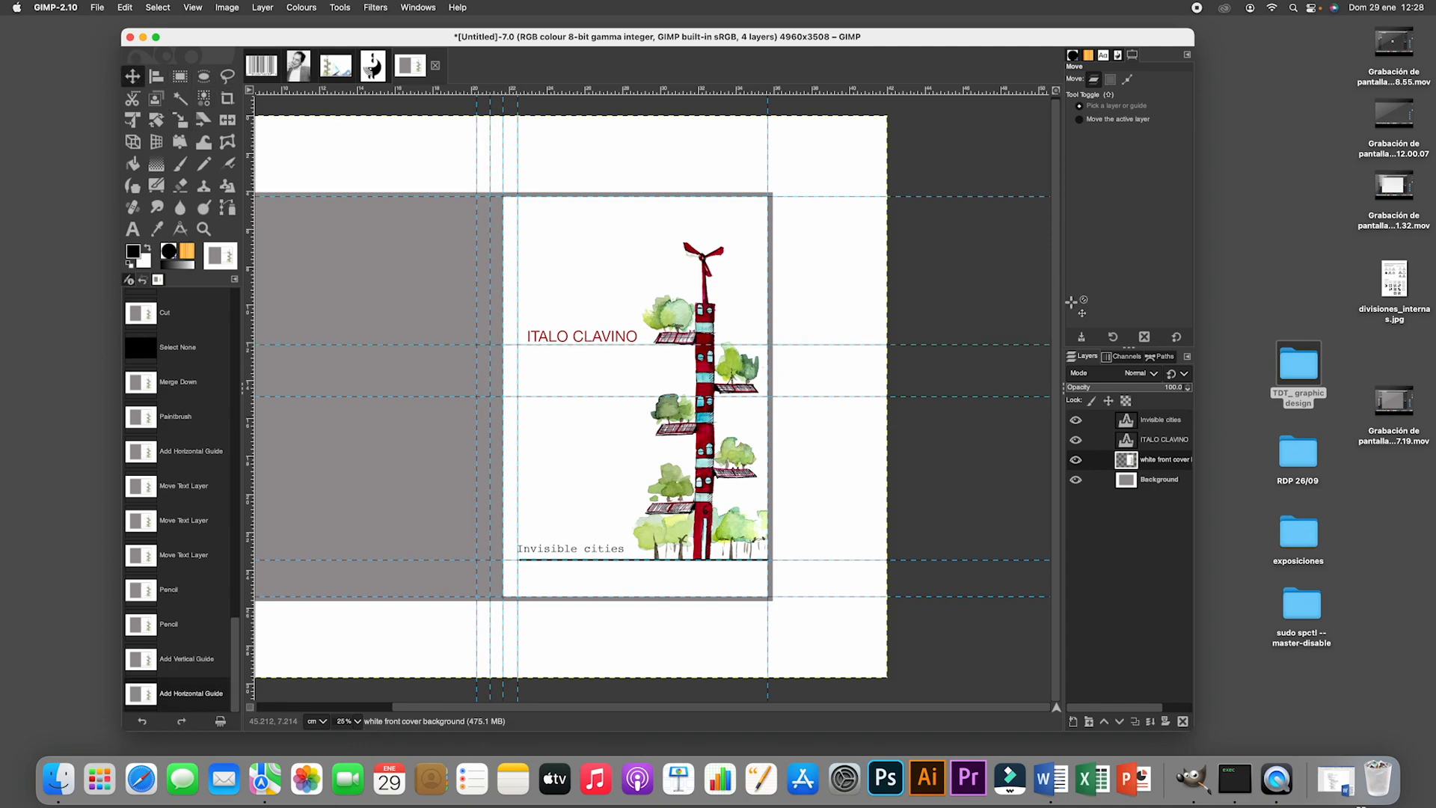
Move the "ITALO CLAVINO" text left to align with the vertical guide and rest on the horizontal guide beneath it.
left_click(1159, 440)
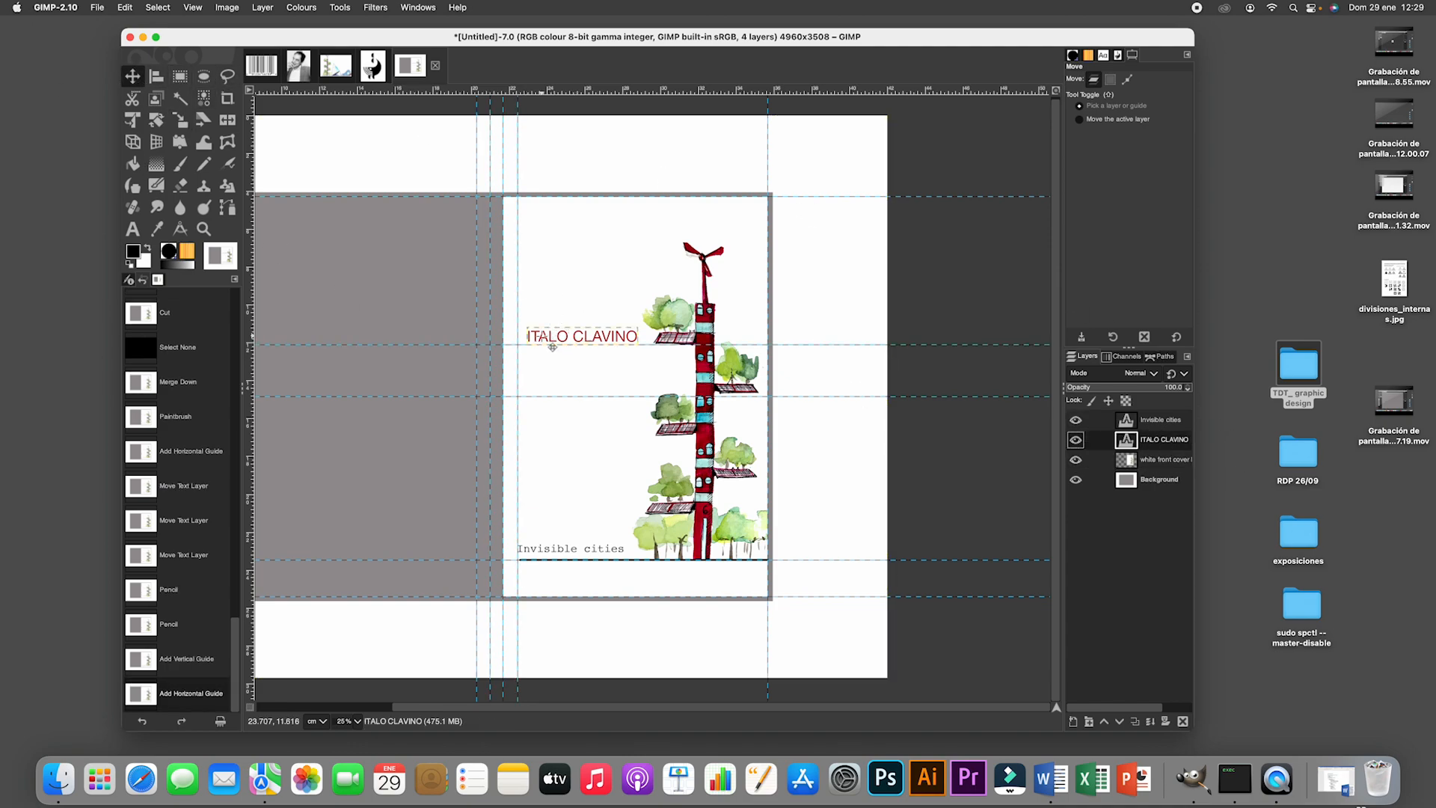
left_click_drag(548, 347, 540, 346)
key("super+z")
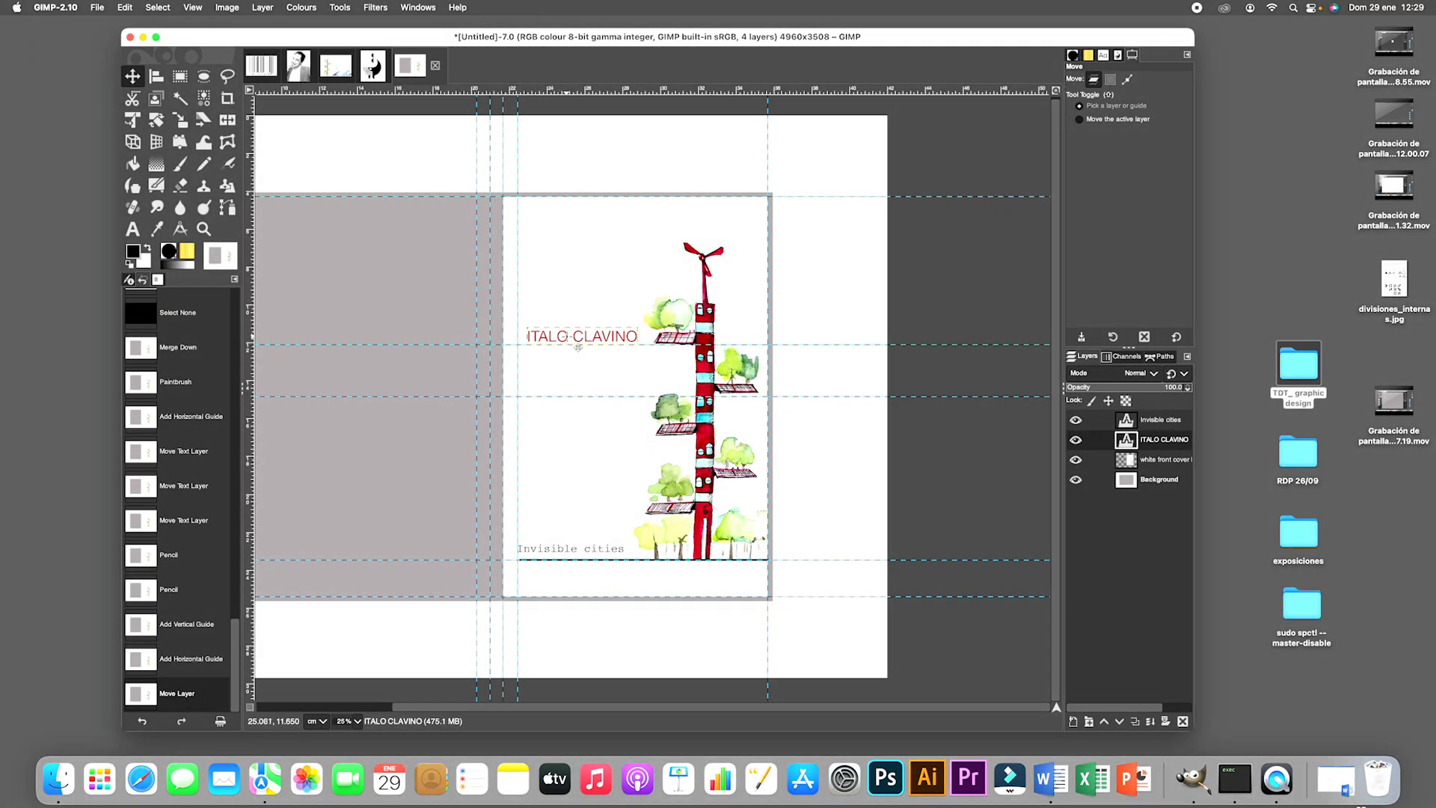
left_click_drag(578, 348, 616, 346)
key("super+z")
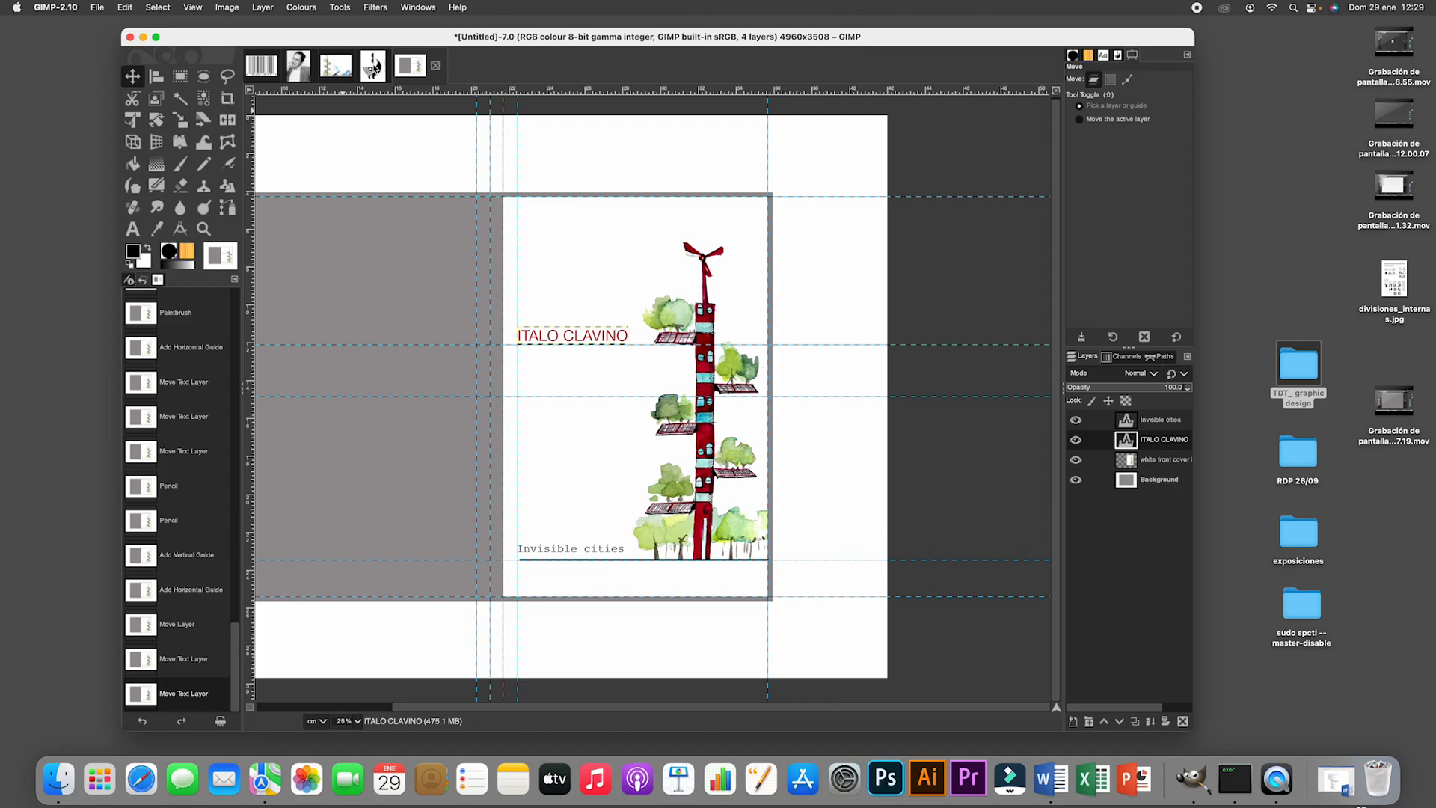
Select the entire whale_logo image and copy it.
left_click(373, 65)
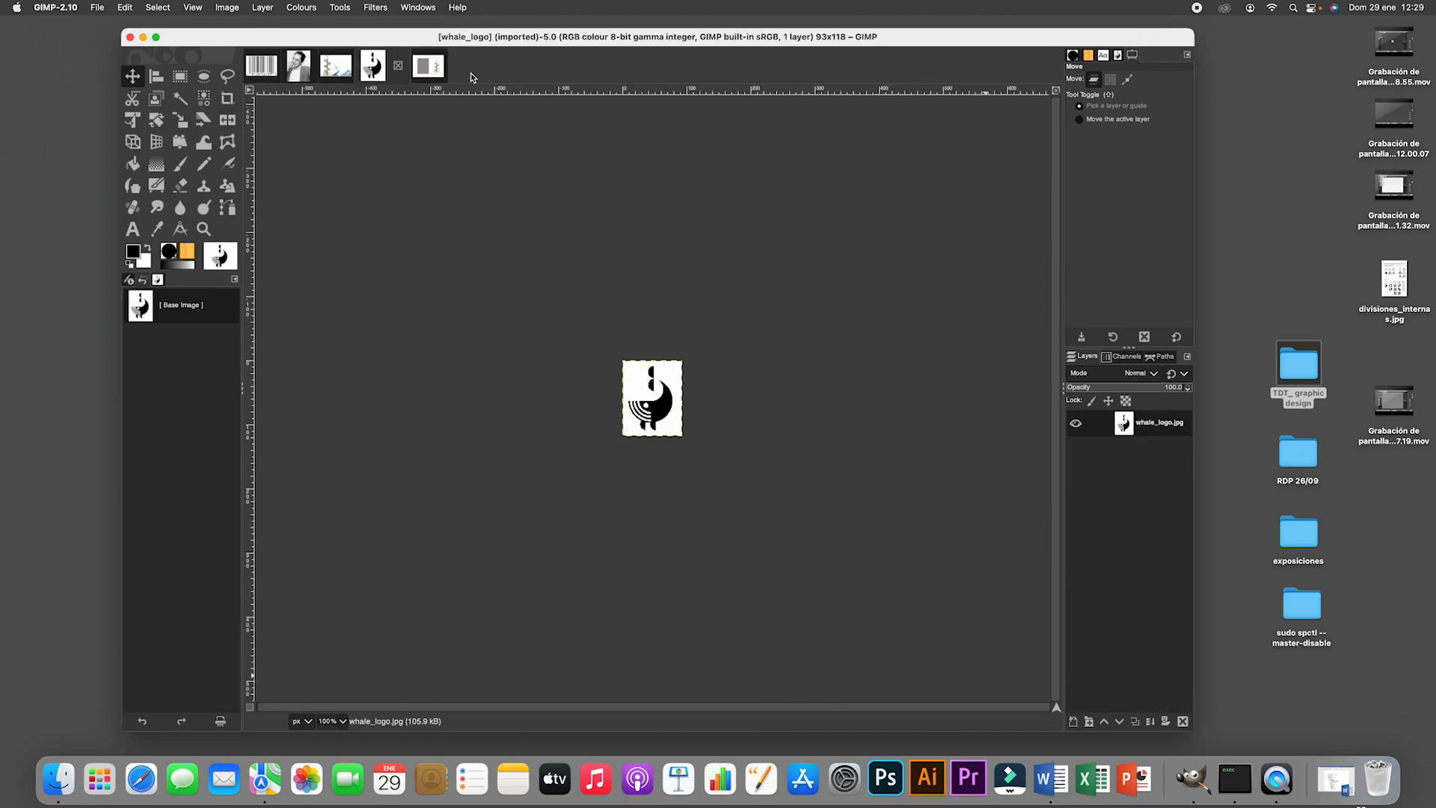
left_click(124, 9)
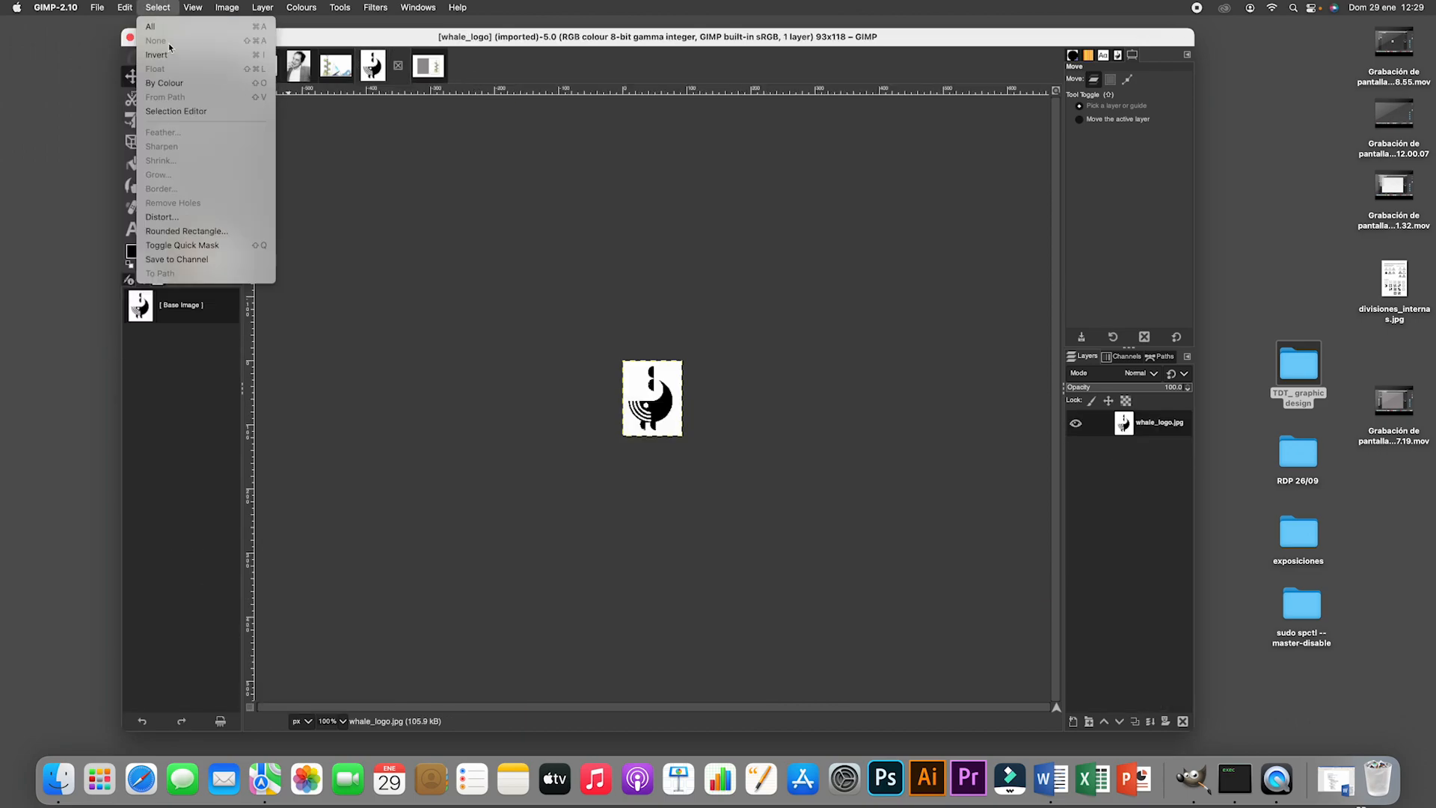
left_click(157, 26)
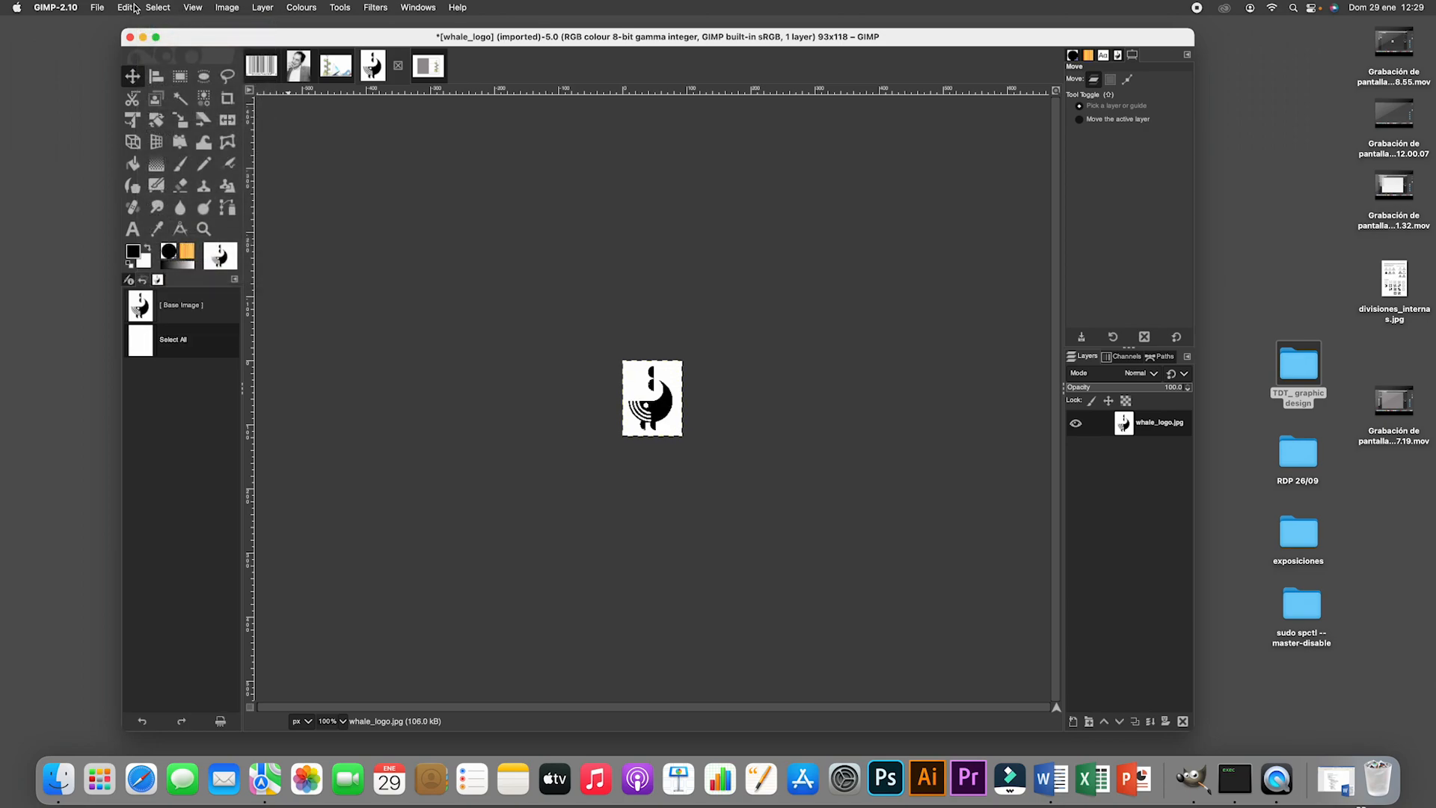
left_click(126, 8)
left_click(149, 83)
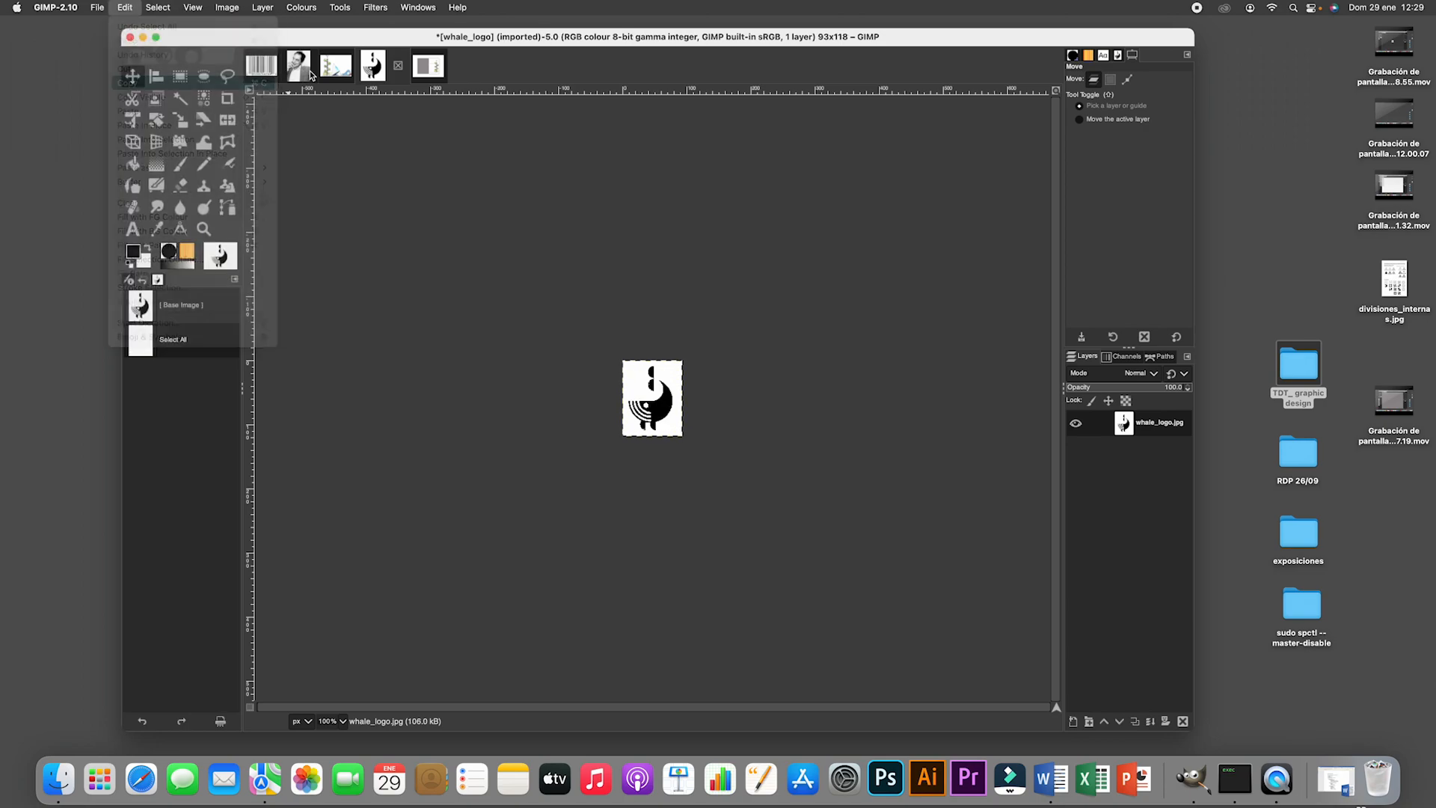
Paste the copied whale logo into the book cover image as a new layer.
left_click(432, 67)
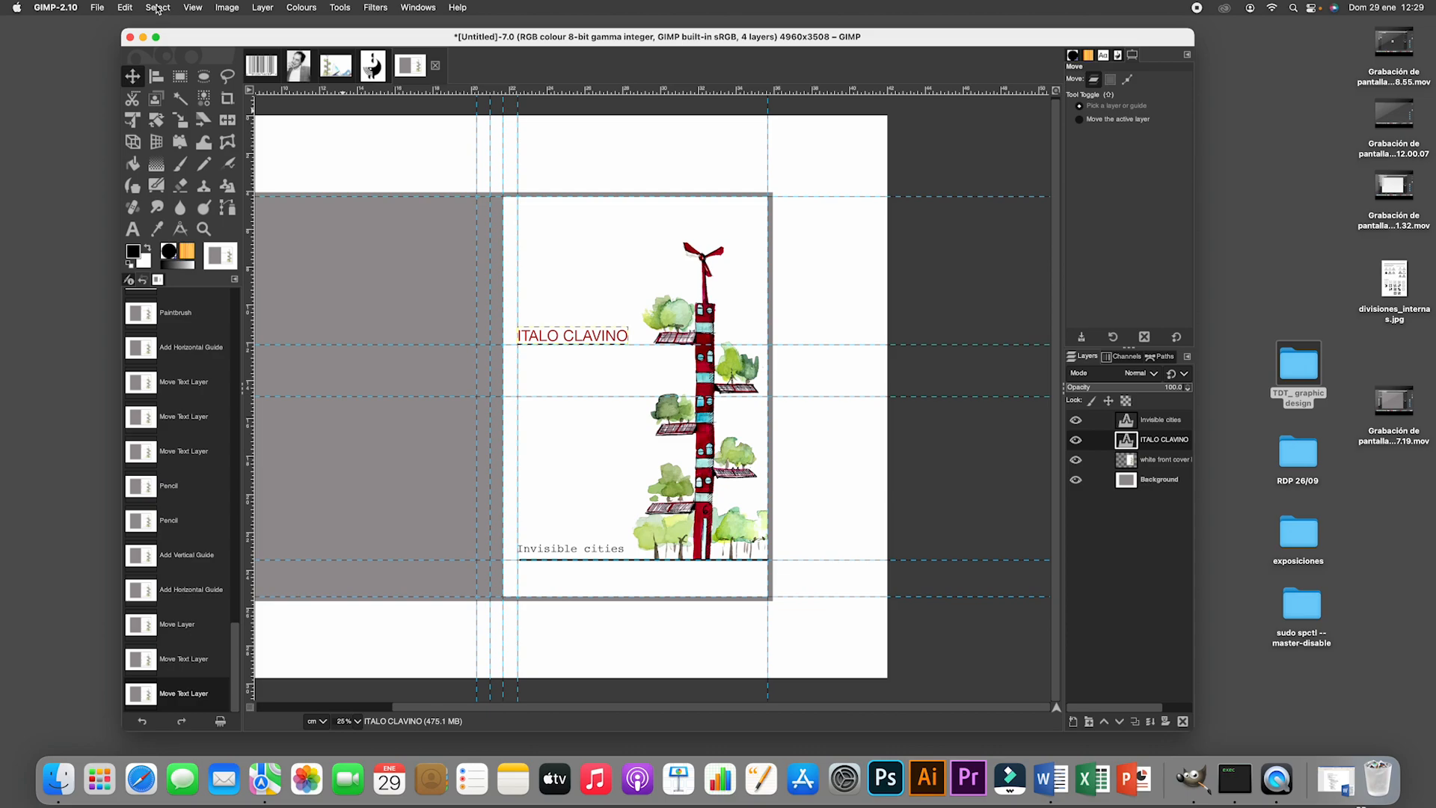
left_click(126, 7)
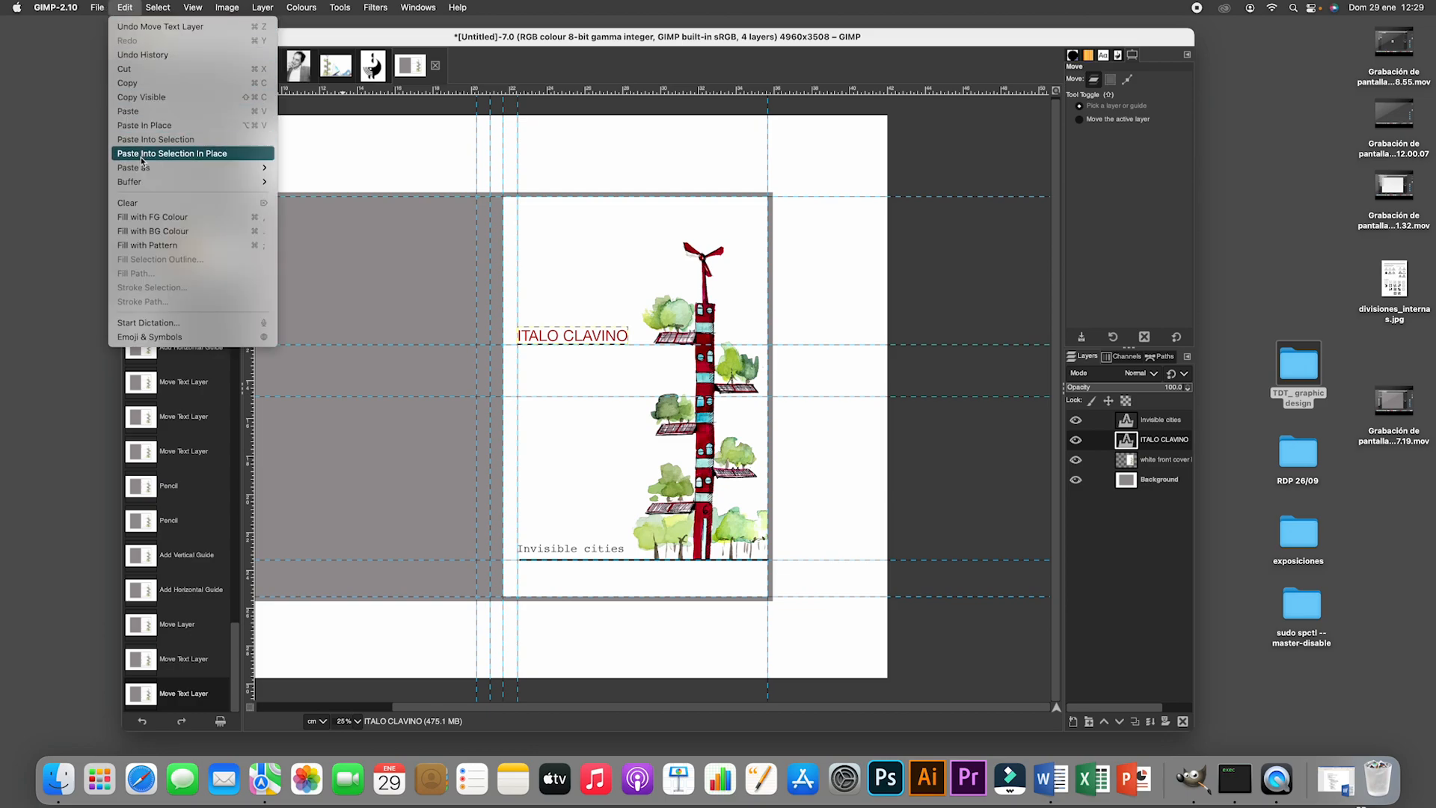
mouse_move(142, 168)
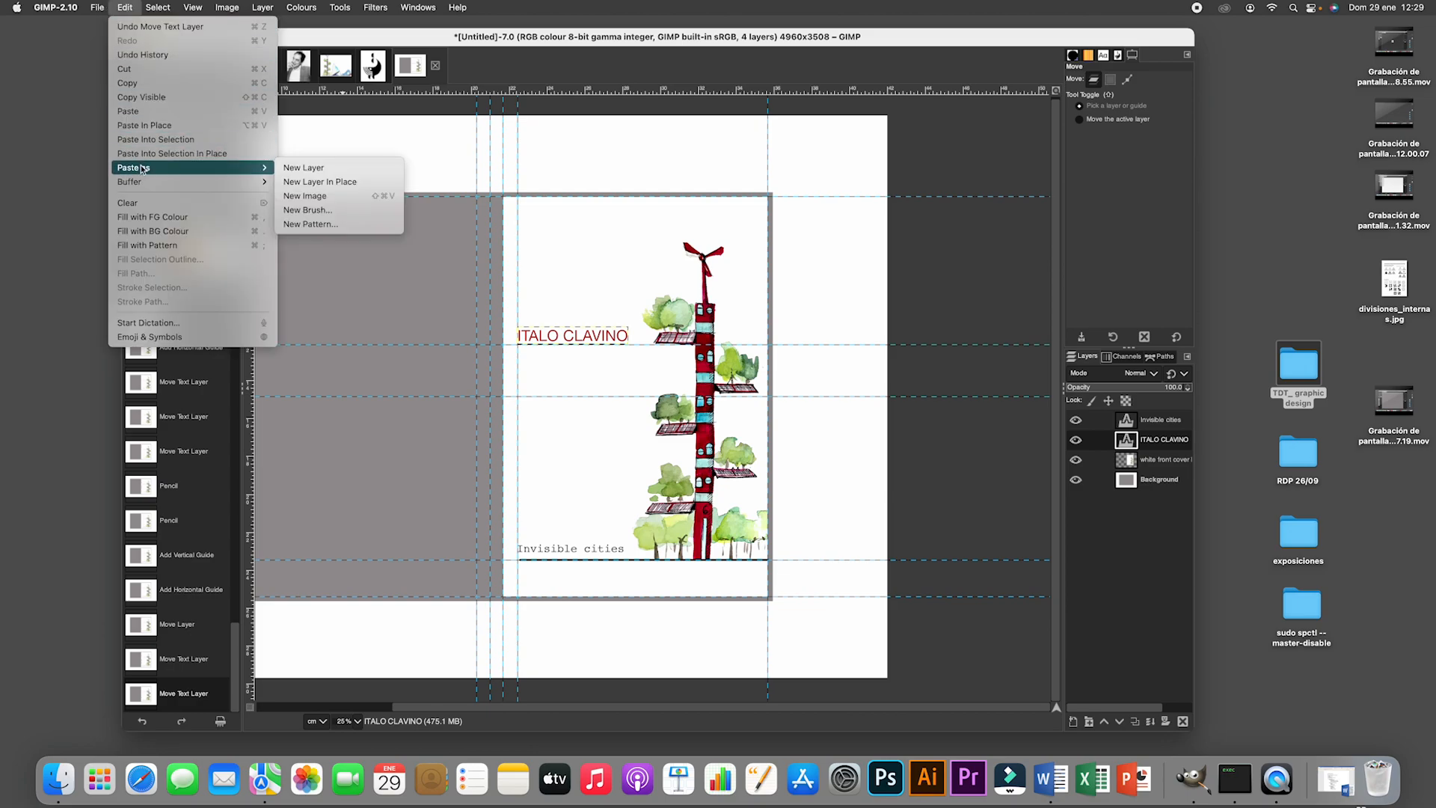
left_click(310, 171)
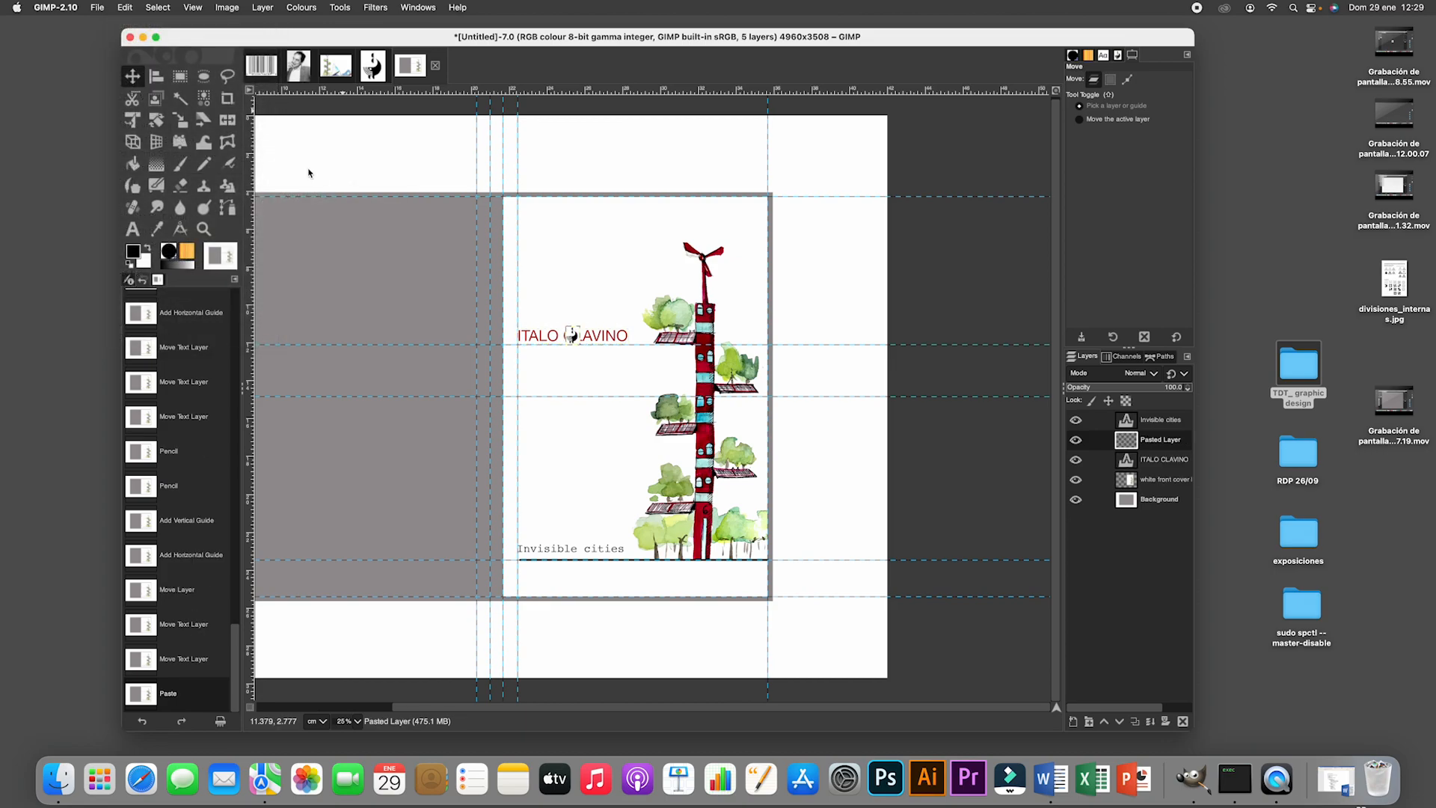
Place the pasted layer at the top of the layer stack and rename it "logo front cover".
left_click_drag(1155, 442, 1150, 428)
right_click(1151, 426)
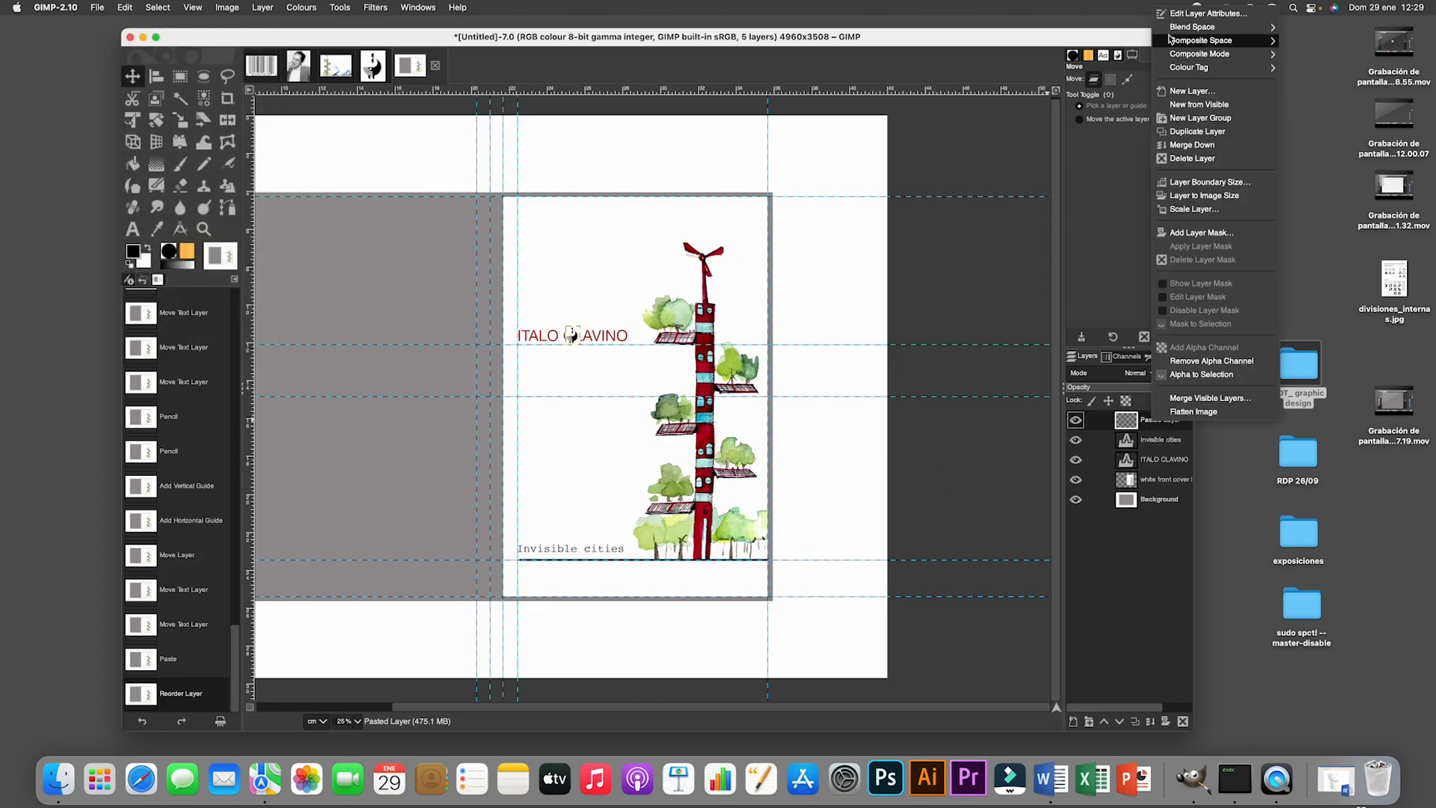
left_click(1169, 14)
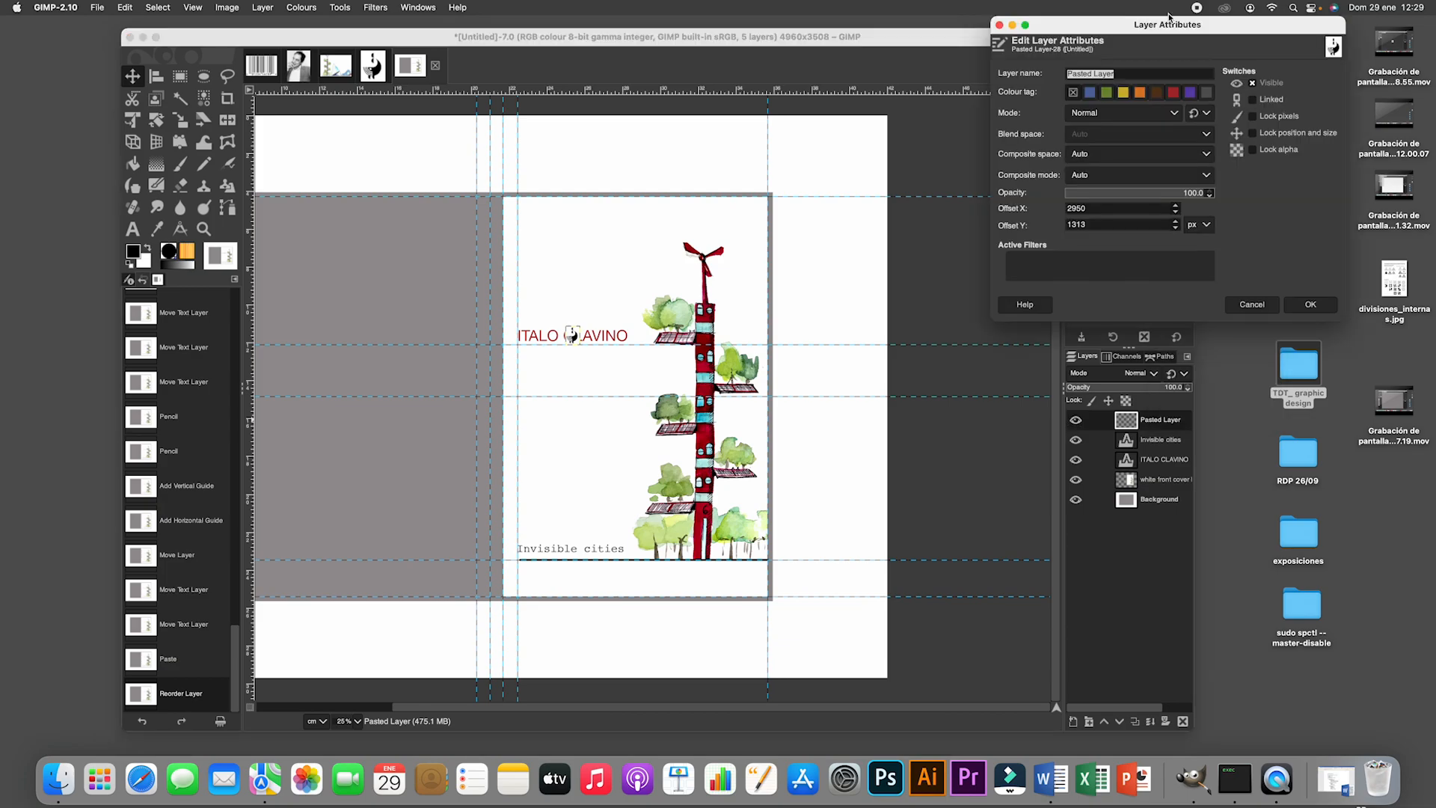
type("logo front cover")
key("Return")
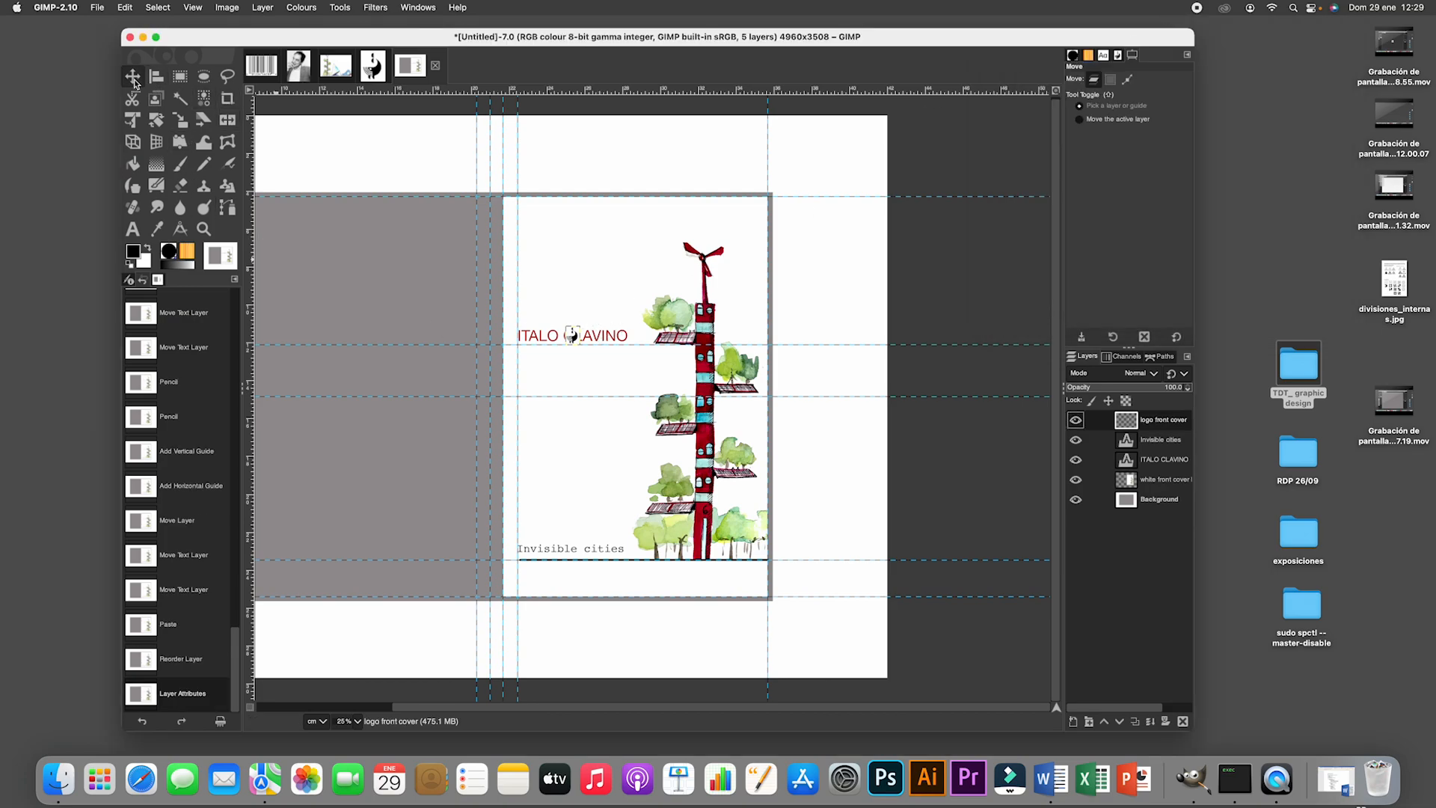
Move the whale logo to the upper middle of the front cover and scale it to 143 x 182 pixels.
left_click_drag(571, 335, 636, 218)
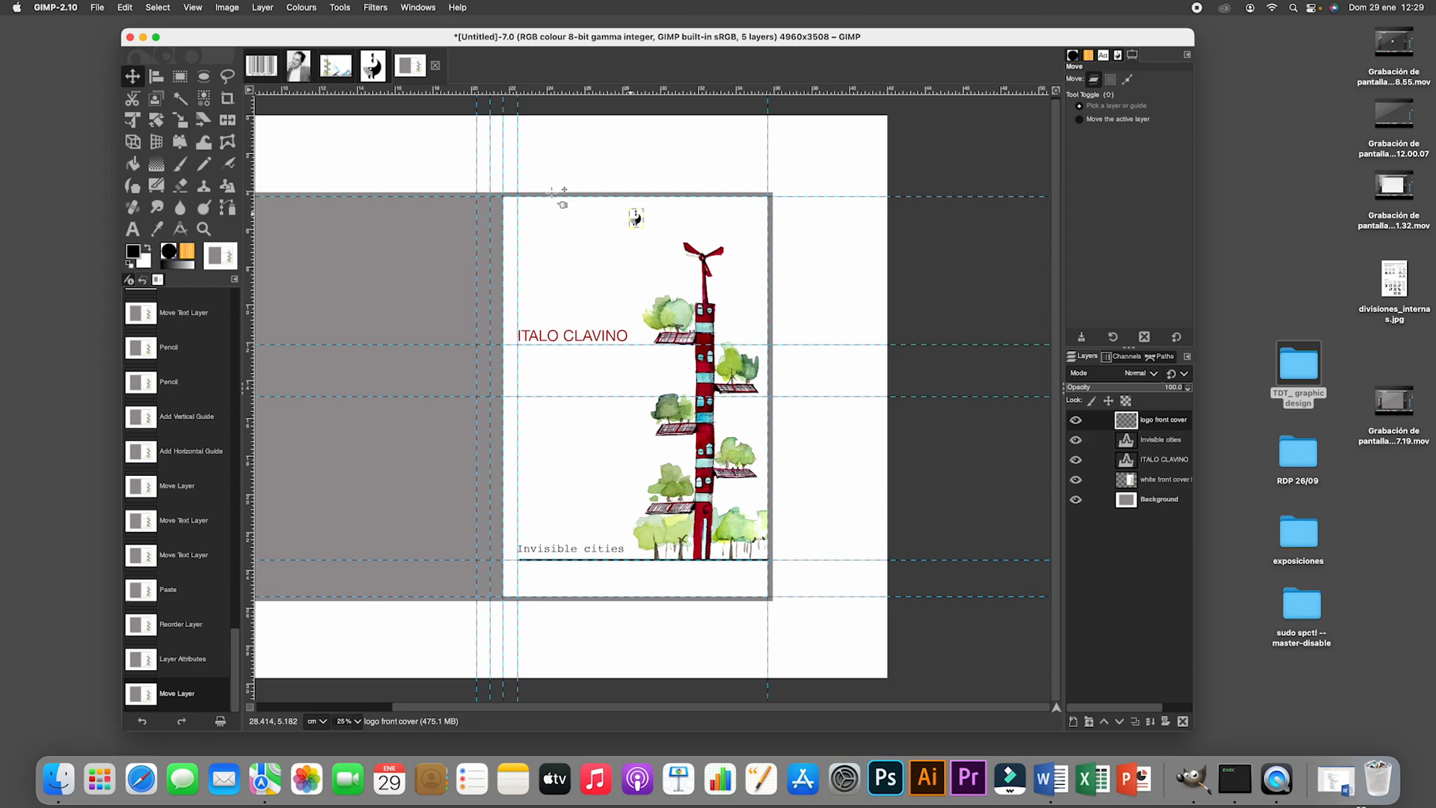
left_click(179, 119)
left_click(635, 218)
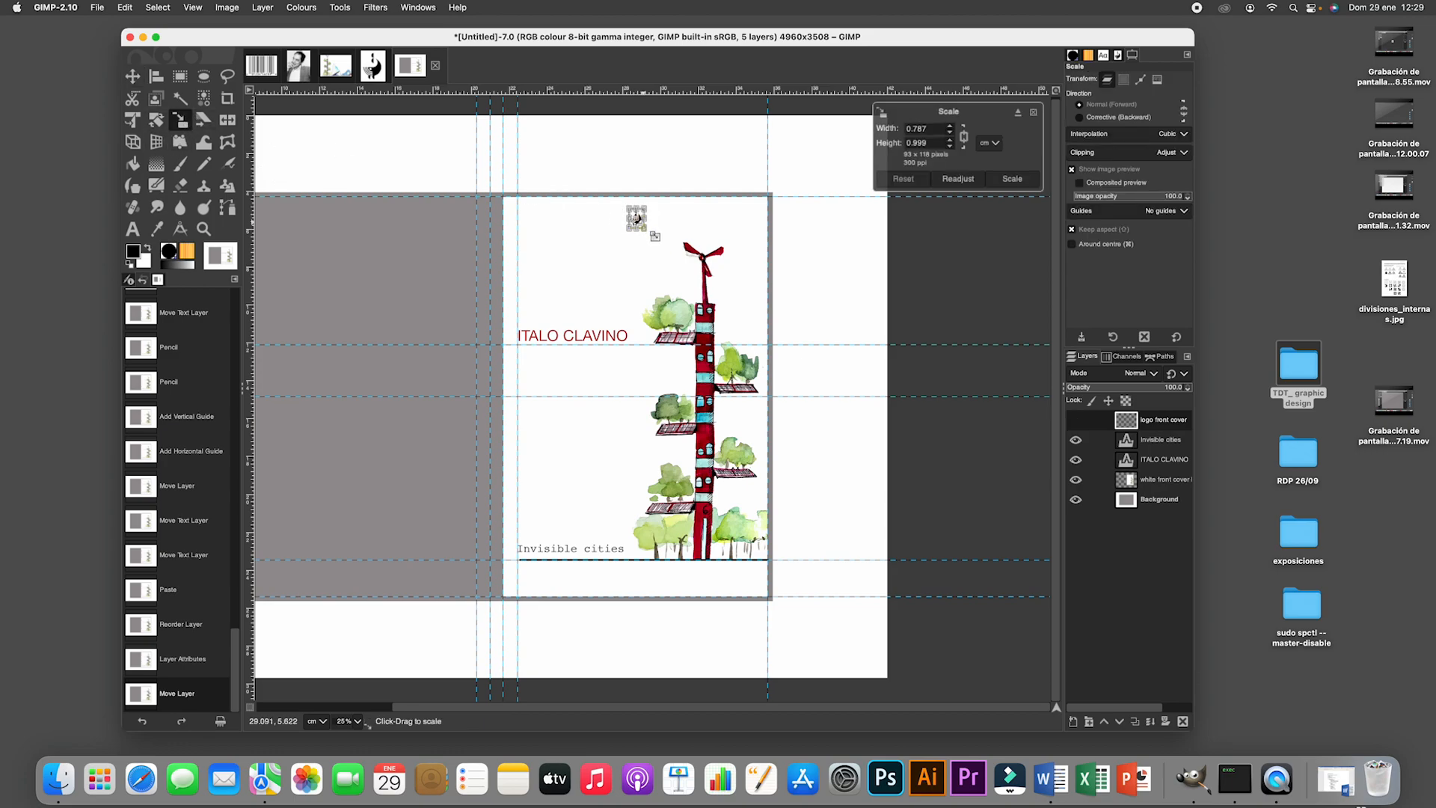
left_click_drag(635, 218, 640, 223)
key("Return")
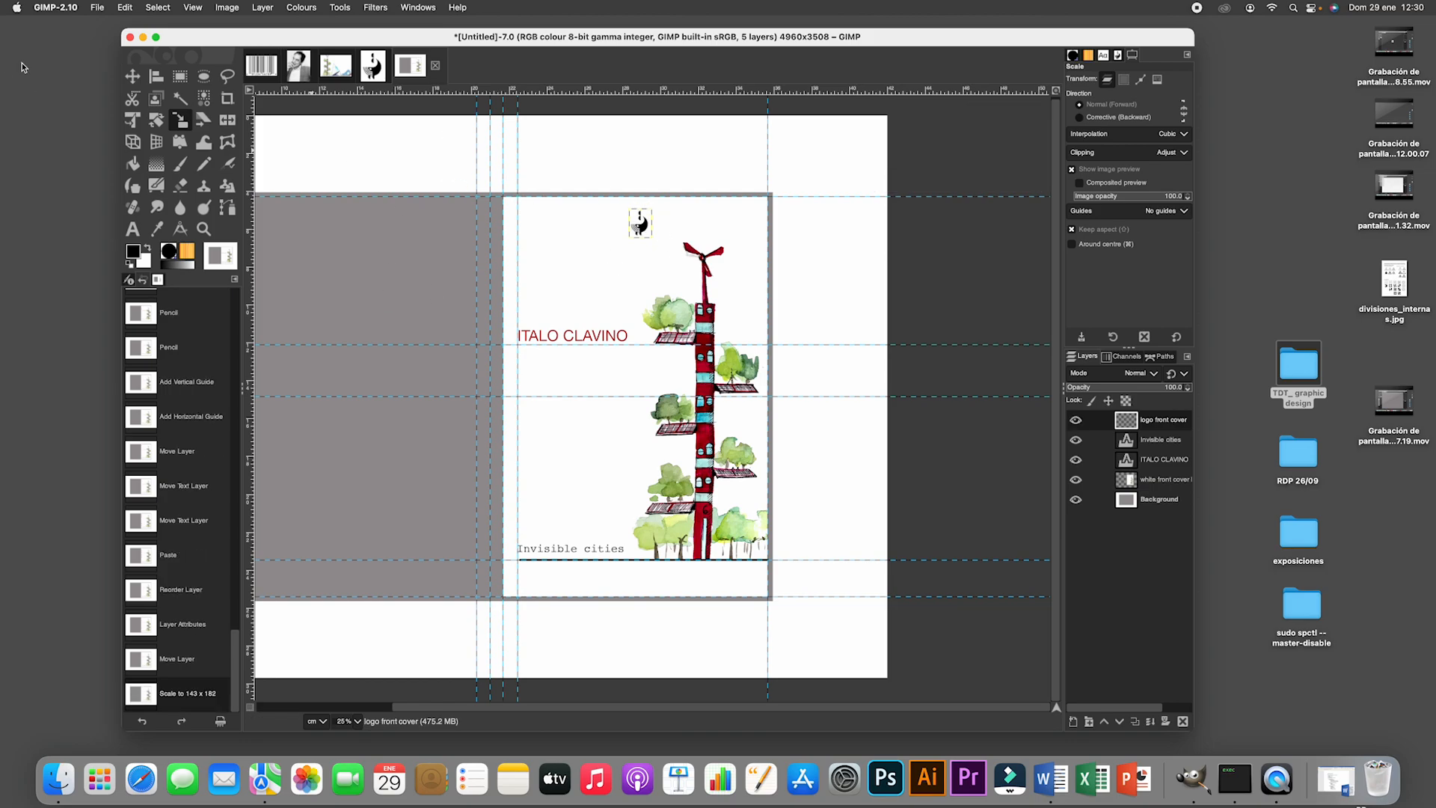
Duplicate the "logo front cover" layer.
left_click(133, 76)
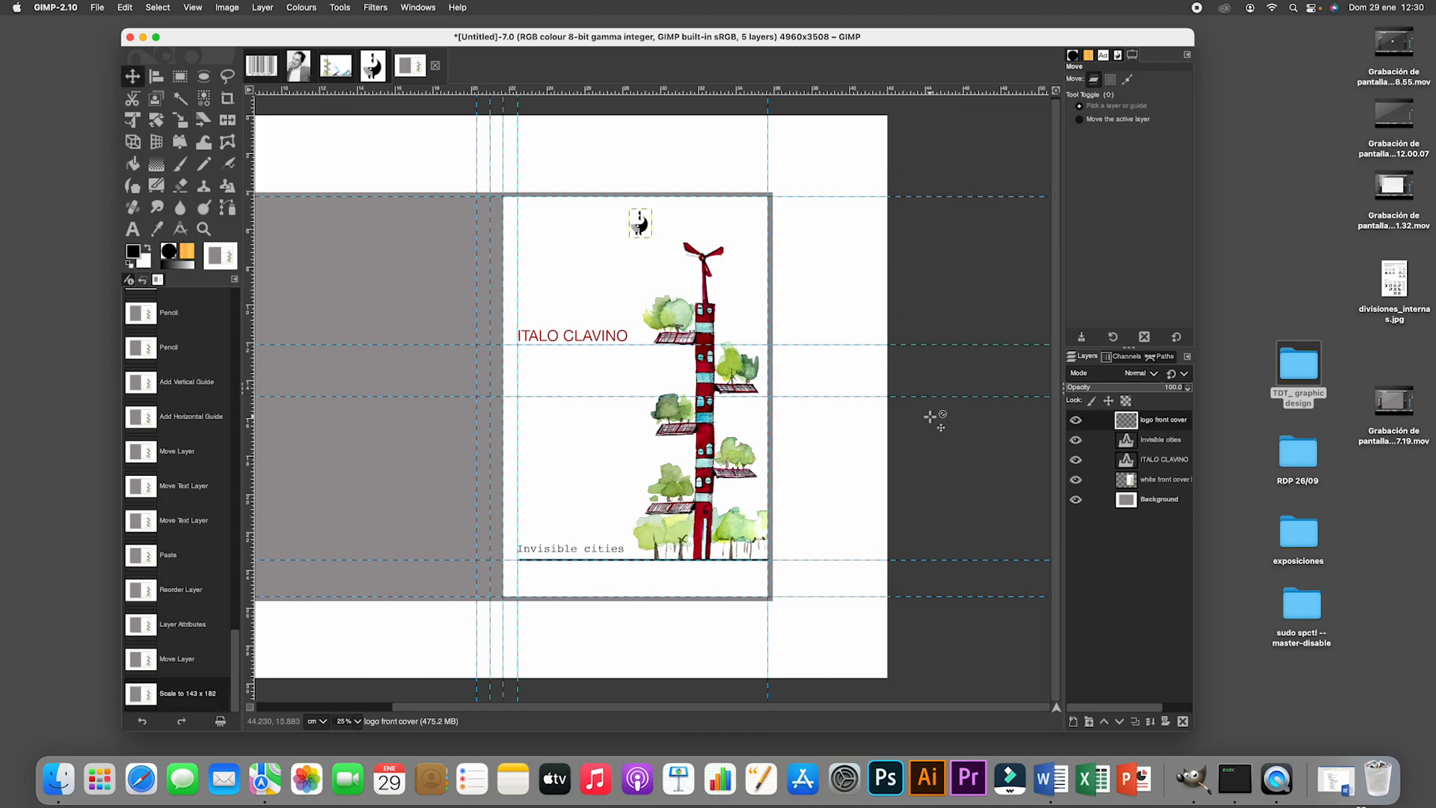
right_click(1169, 427)
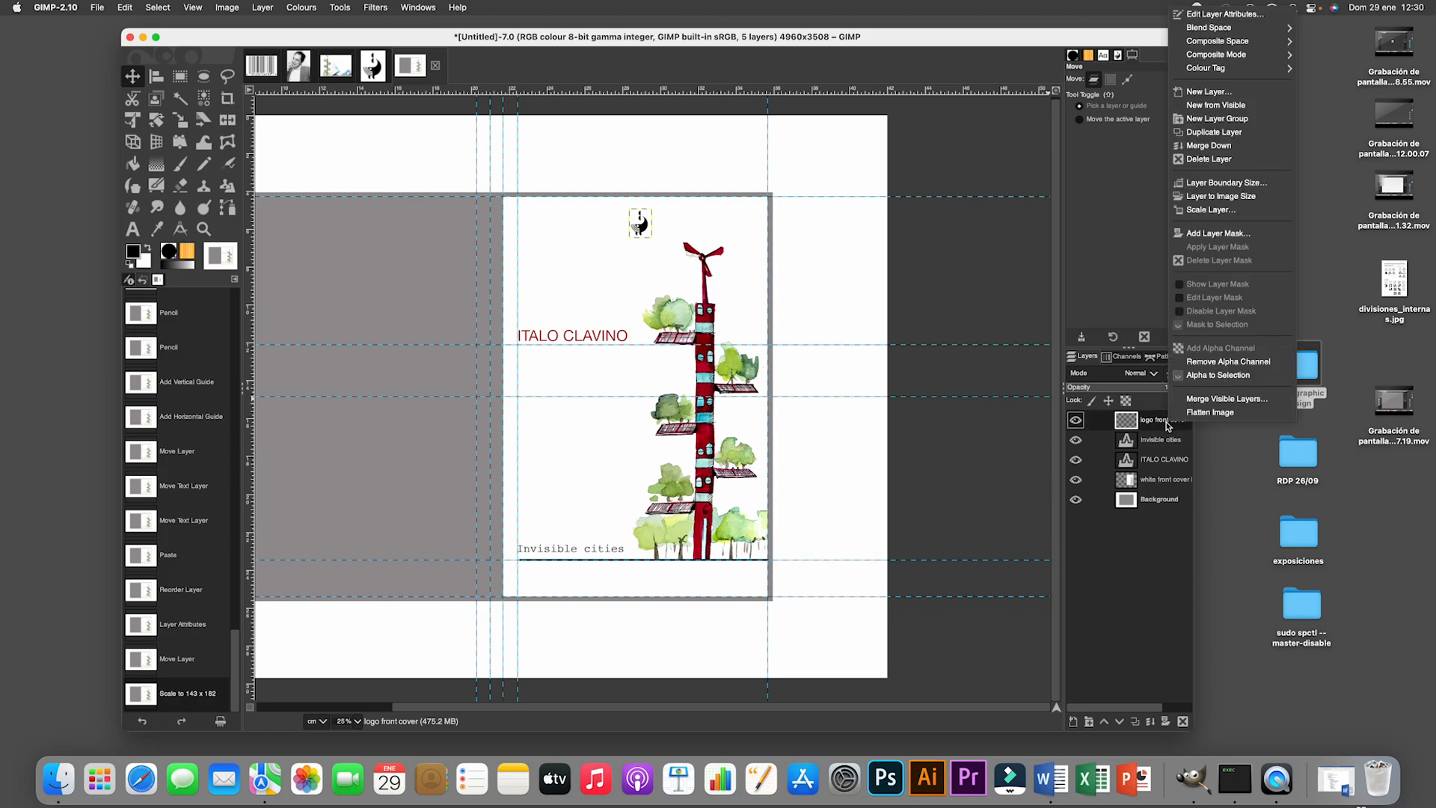
left_click(1200, 133)
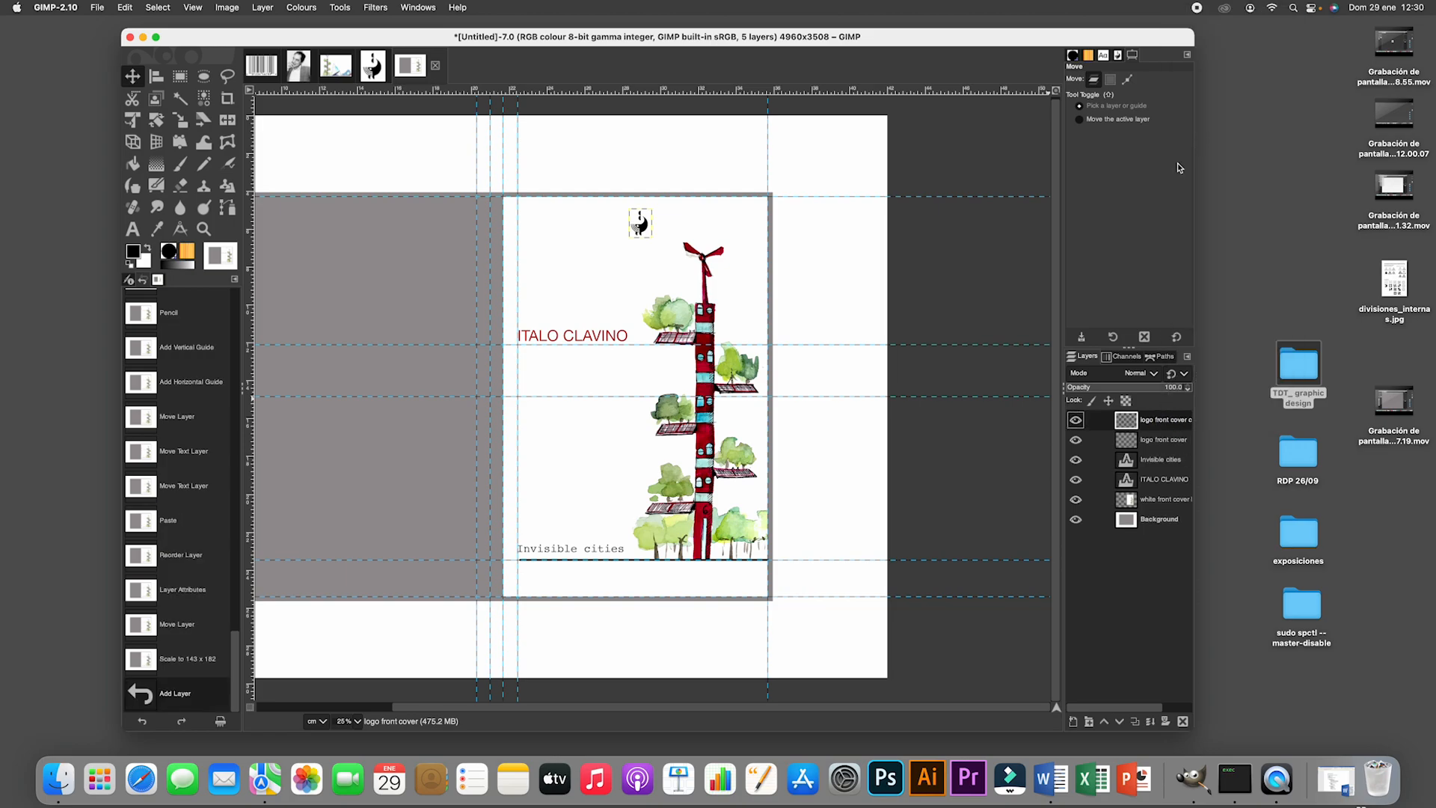
Rename the copied logo layer "logo fspine" and move its whale logo to the bottom of the spine.
right_click(1161, 421)
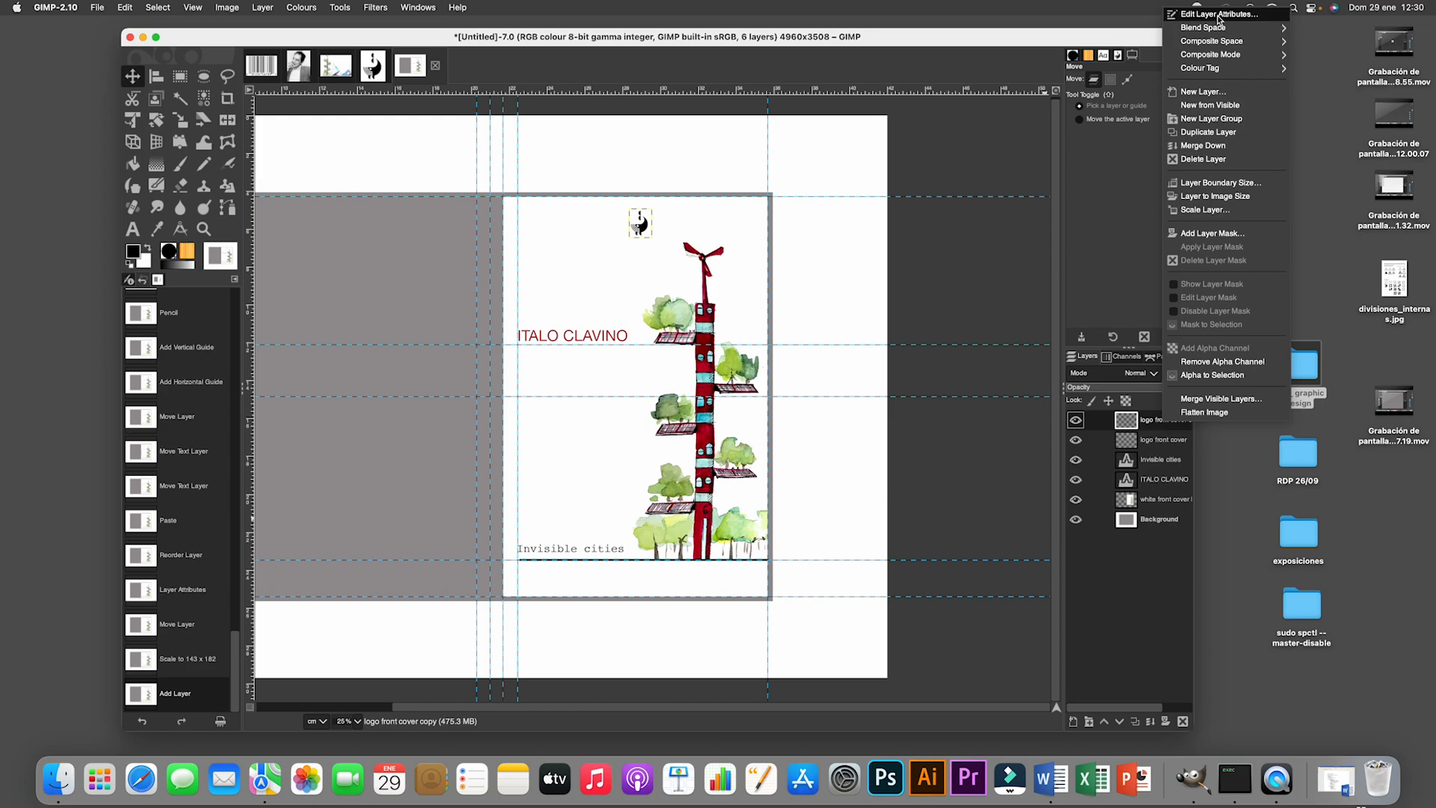
left_click(1219, 15)
left_click(1197, 74)
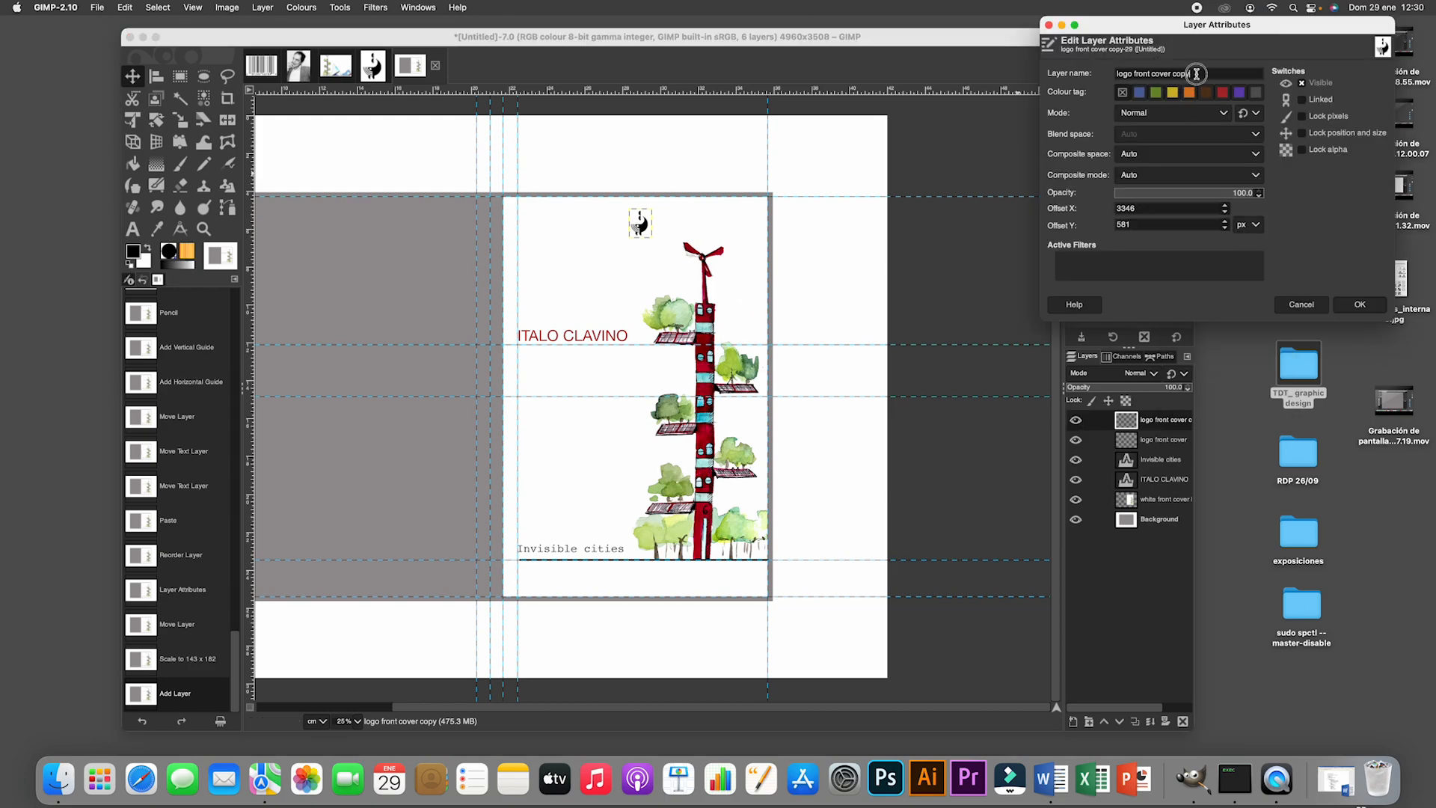
key("BackSpace")
left_click_drag(1194, 72, 1134, 72)
type("fspine")
left_click(1359, 304)
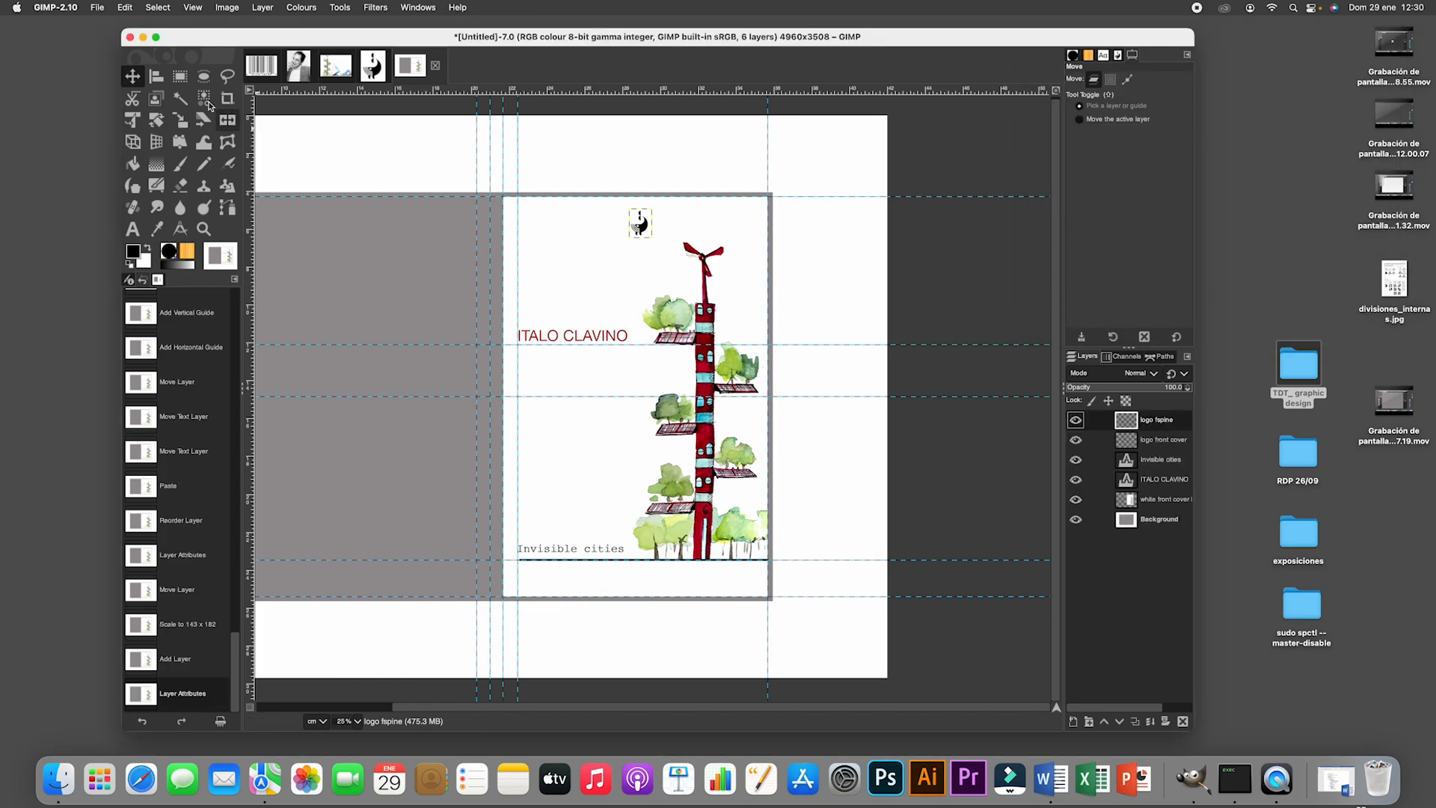
left_click_drag(648, 238, 488, 584)
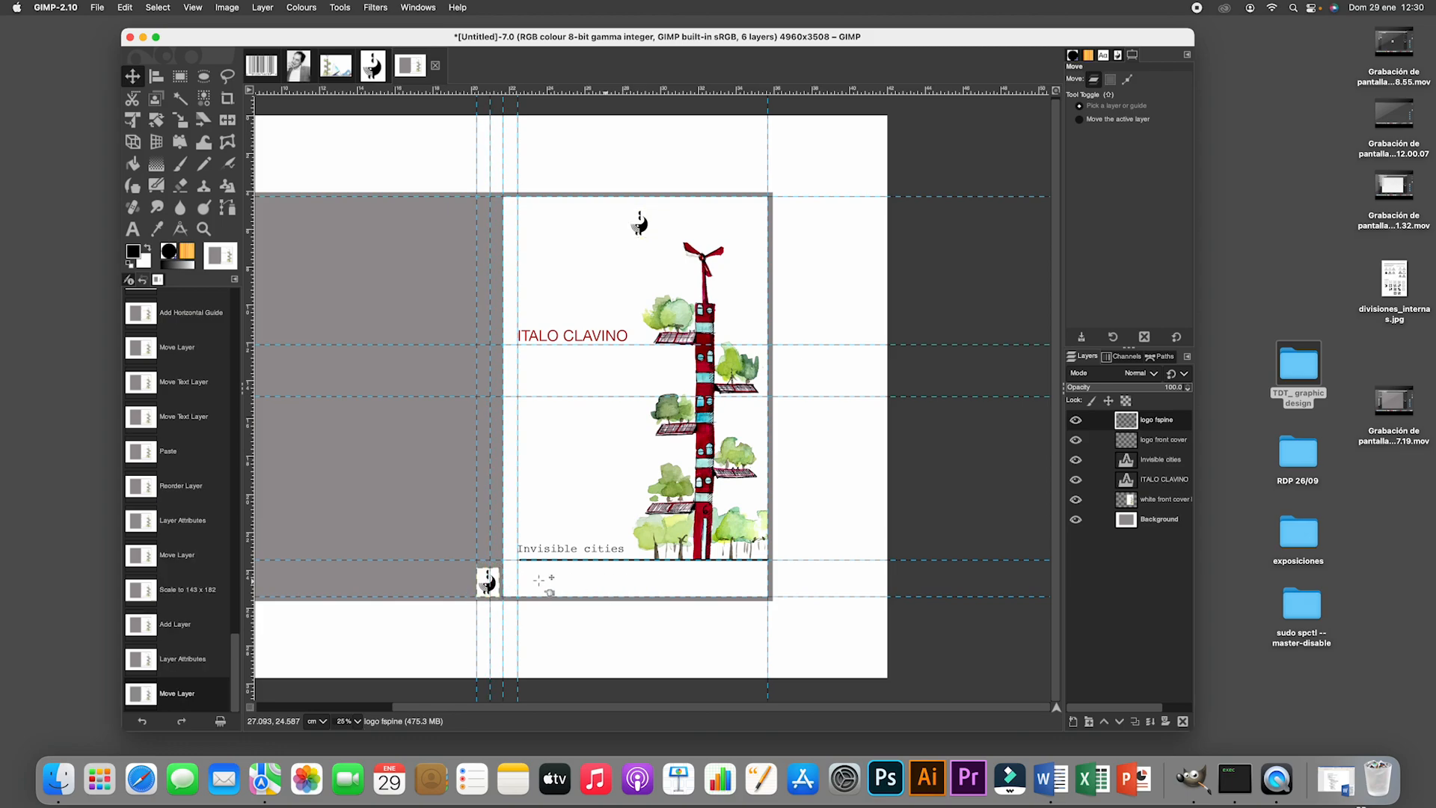
key("Right")
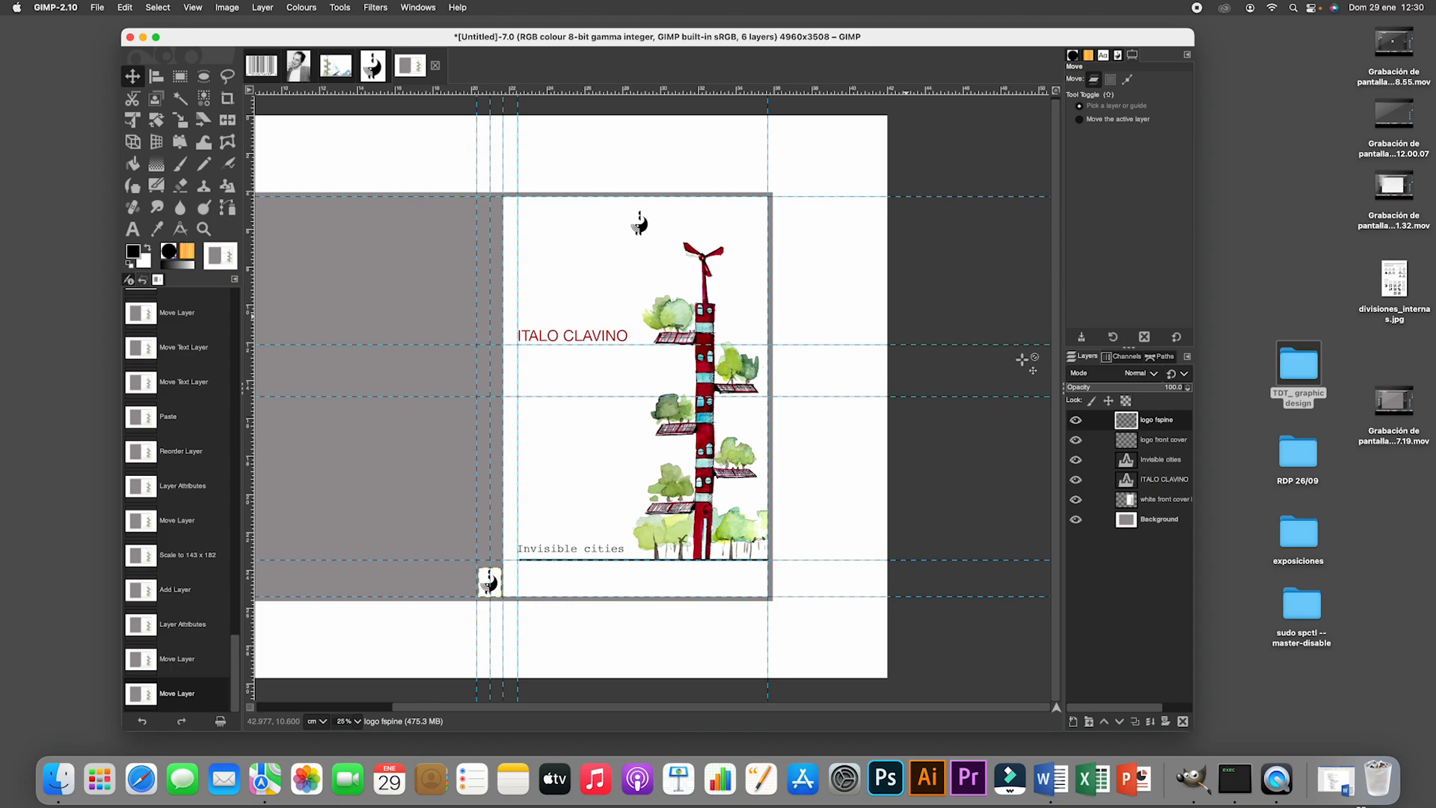
Duplicate the ITALO CLAVINO text layer and place the copy directly below the "logo fspine" layer in the stack.
left_click(1156, 481)
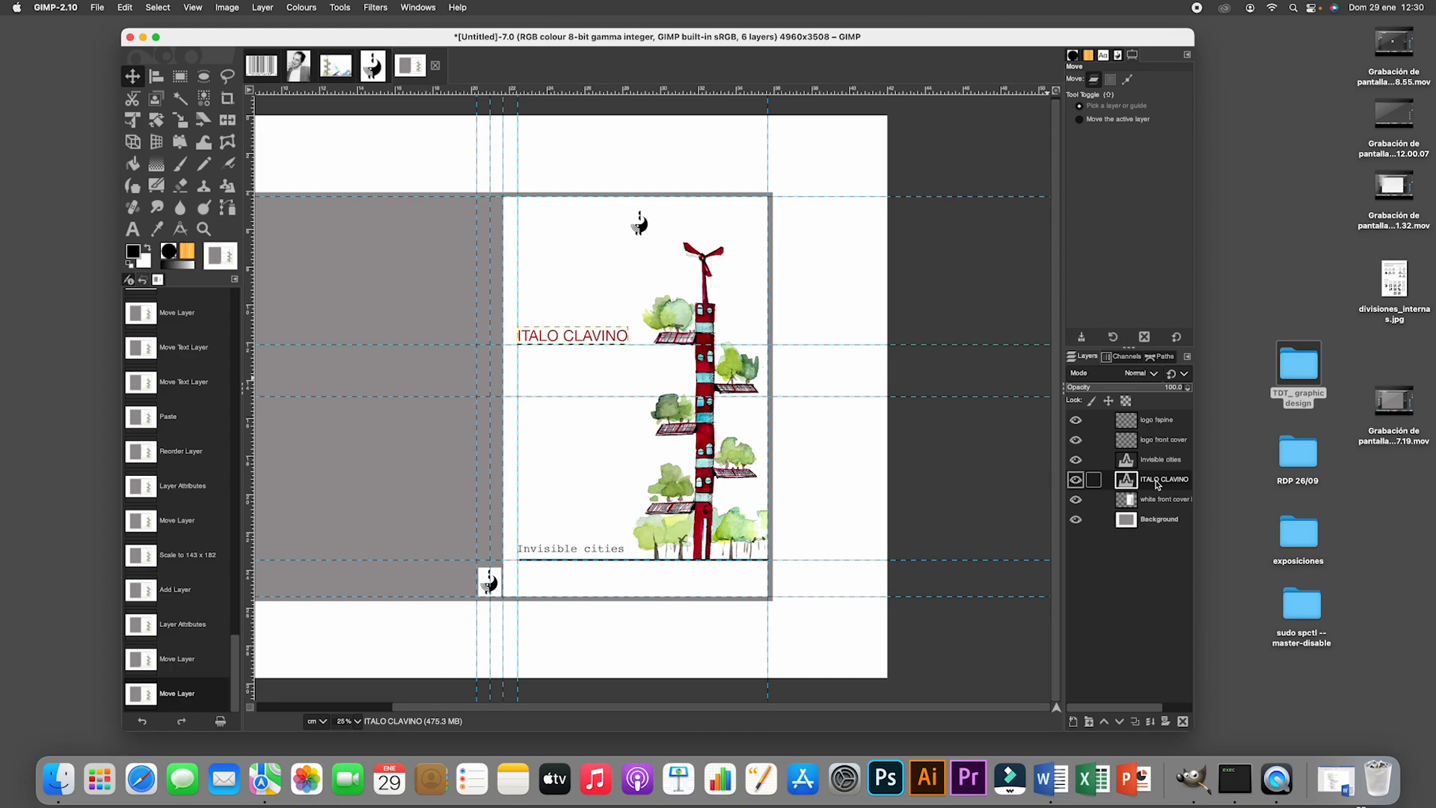
right_click(1156, 484)
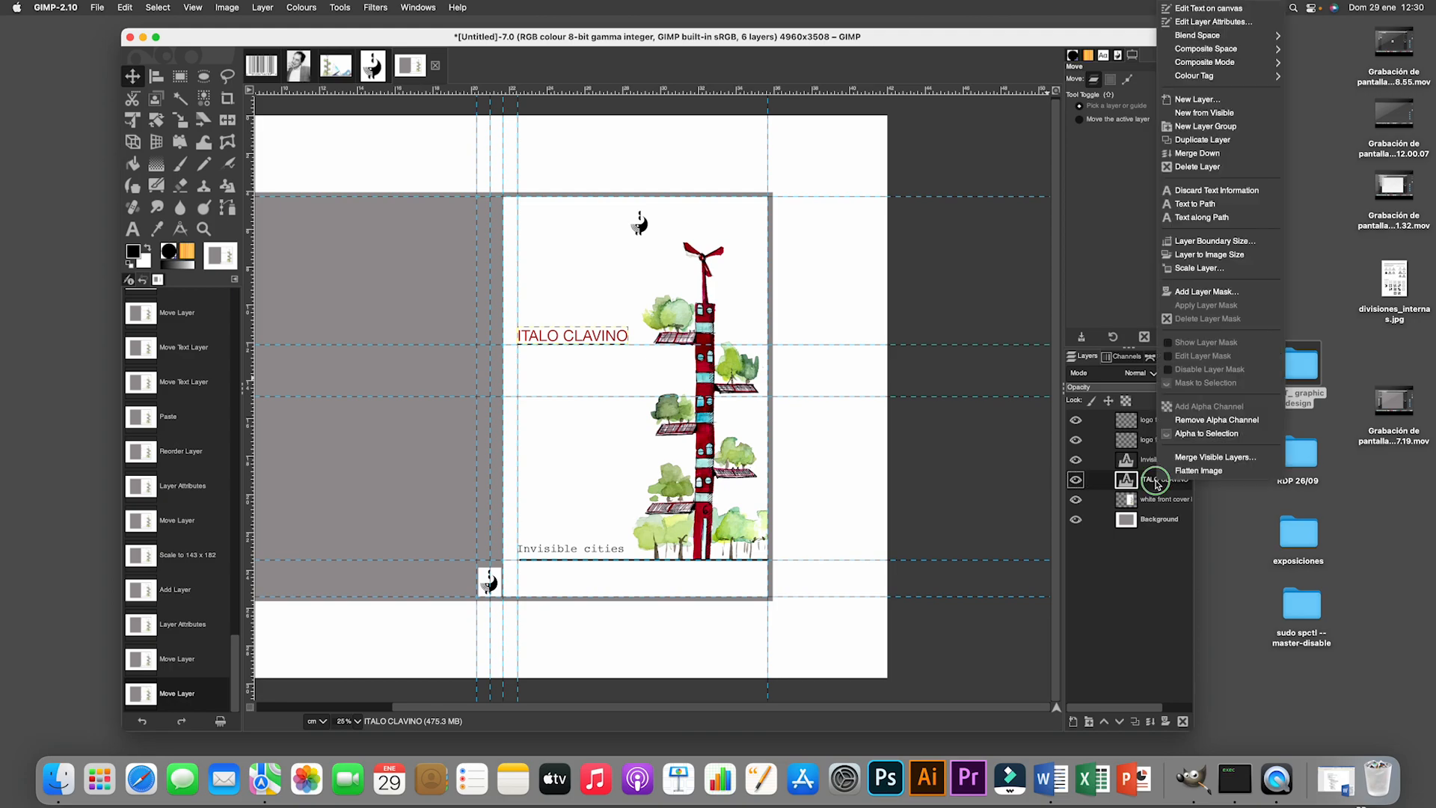
left_click(1213, 140)
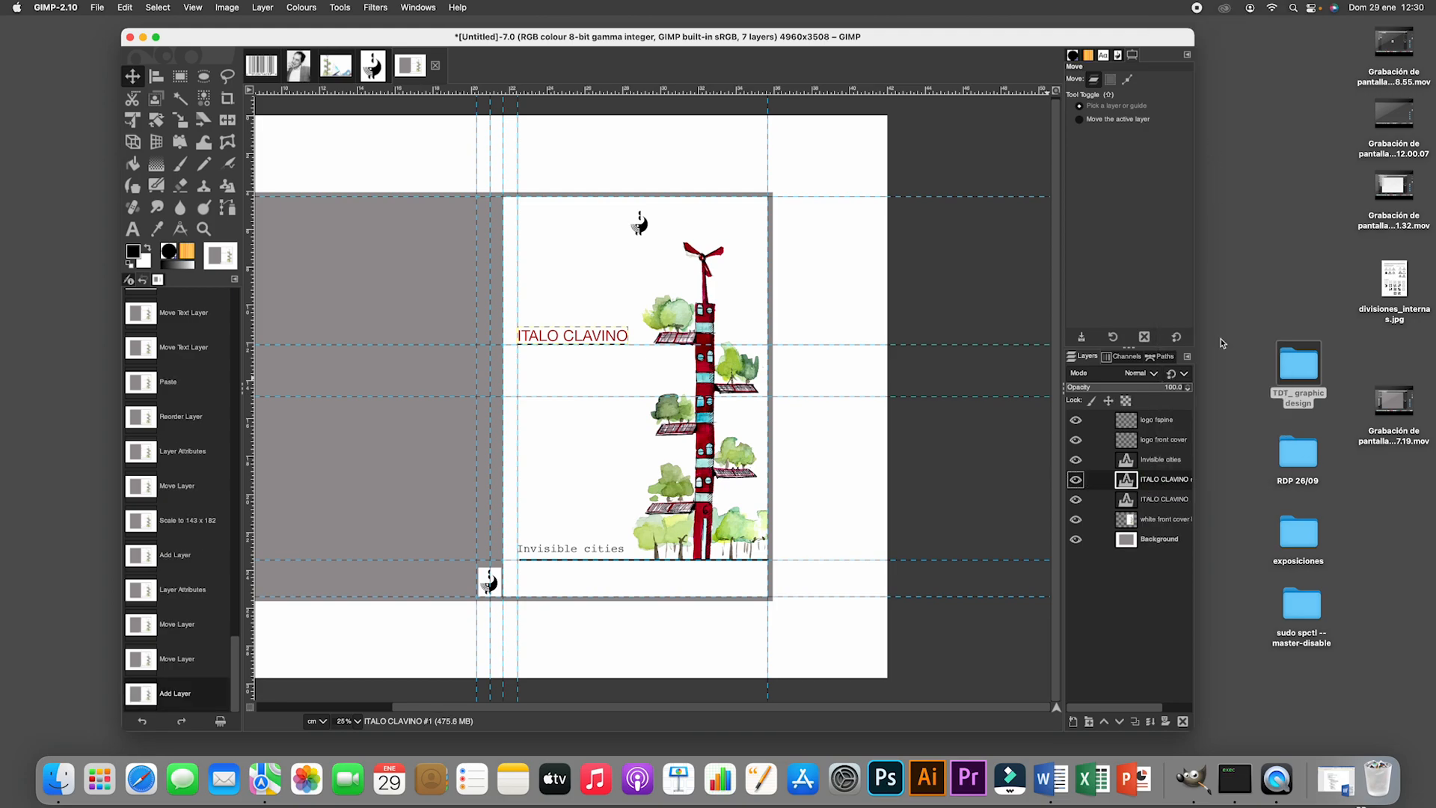
left_click_drag(1168, 483, 1146, 437)
Rename the duplicated ITALO CLAVINO text layer "author spine".
right_click(1164, 447)
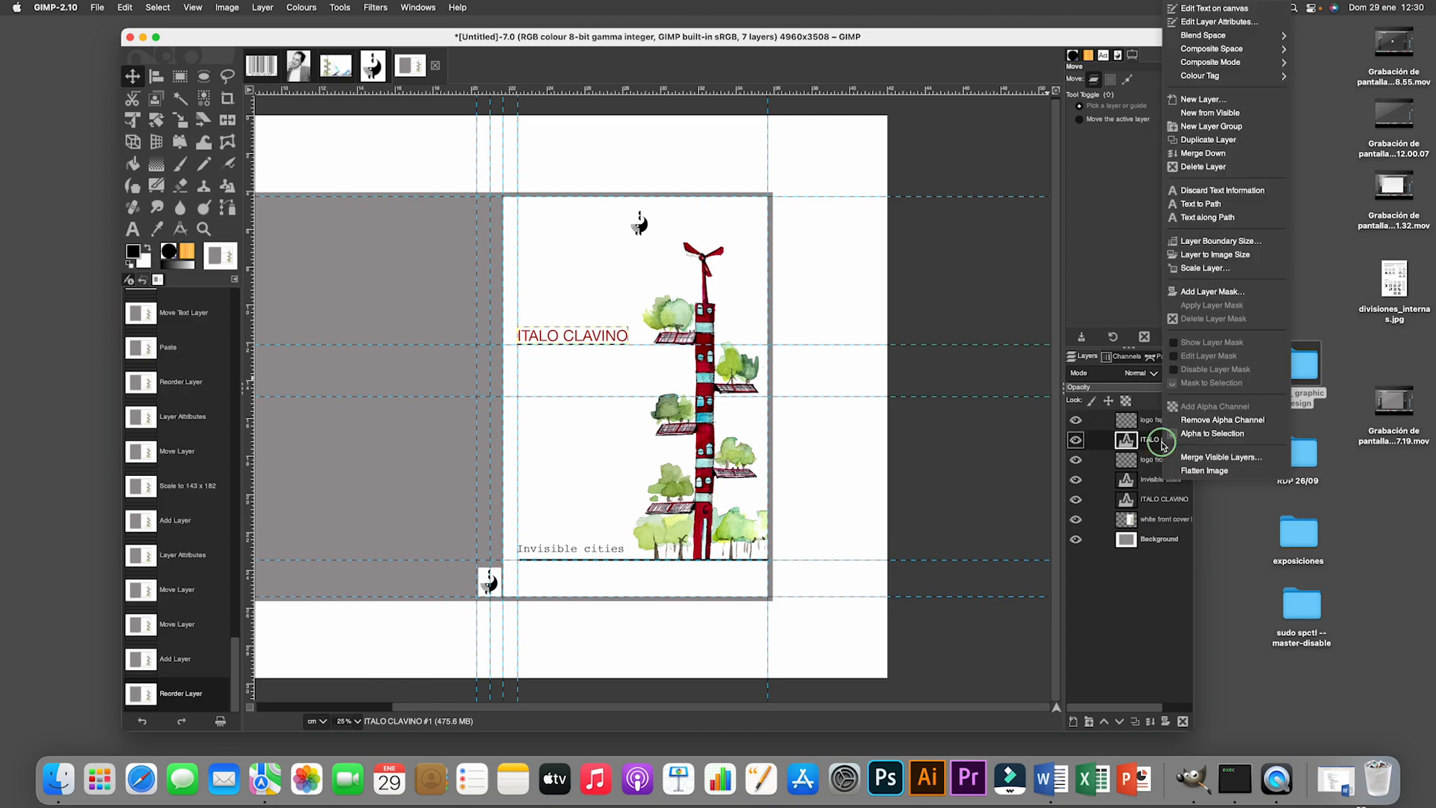
left_click(1217, 21)
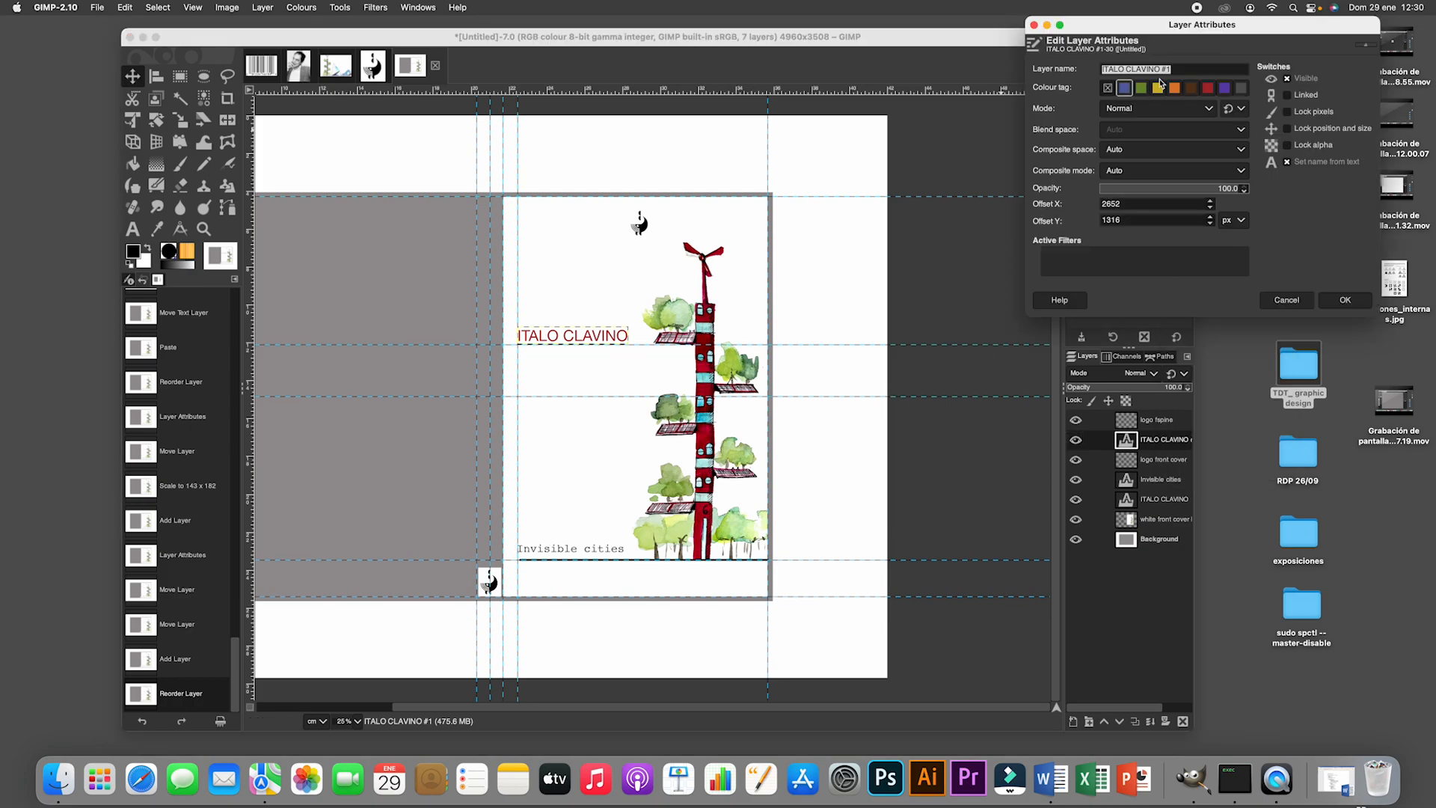
left_click(1194, 68)
left_click_drag(1169, 68, 1041, 68)
type("author spine")
left_click(1341, 299)
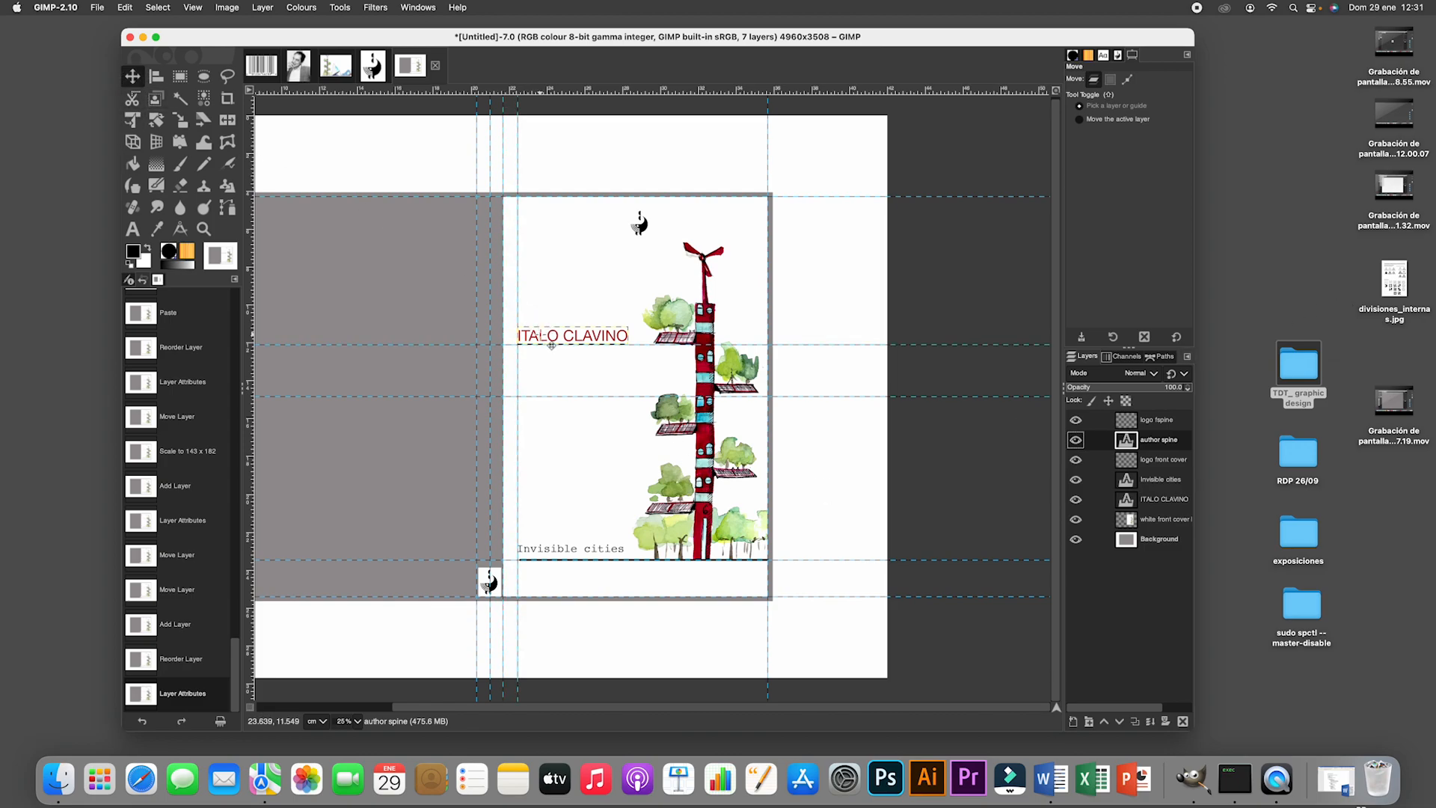
Rotate the author spine text by -90° and place it on the lower part of the spine, above the bottom logo.
left_click_drag(551, 346, 481, 345)
left_click_drag(402, 315, 401, 315)
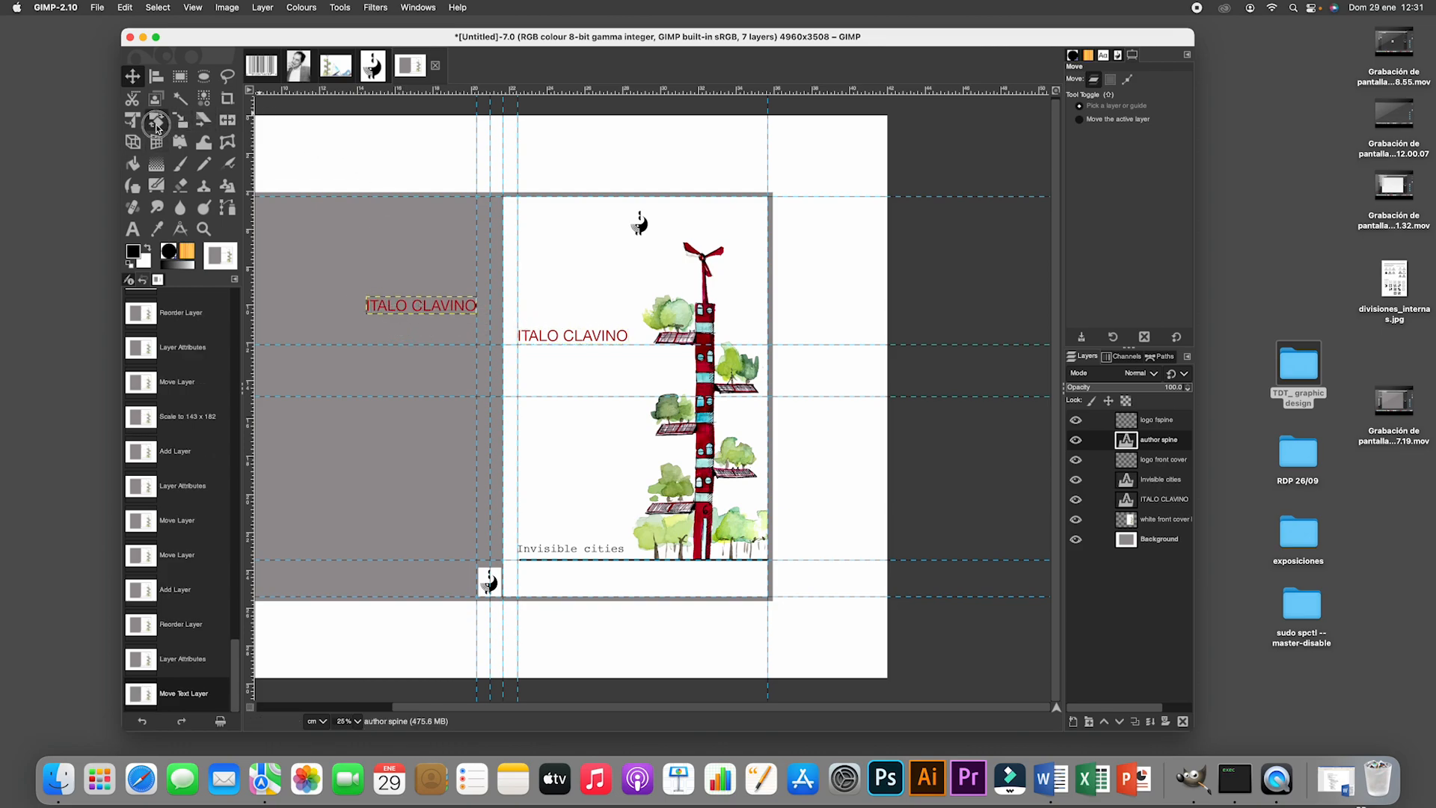
left_click(156, 119)
left_click_drag(383, 317, 449, 372)
left_click(133, 77)
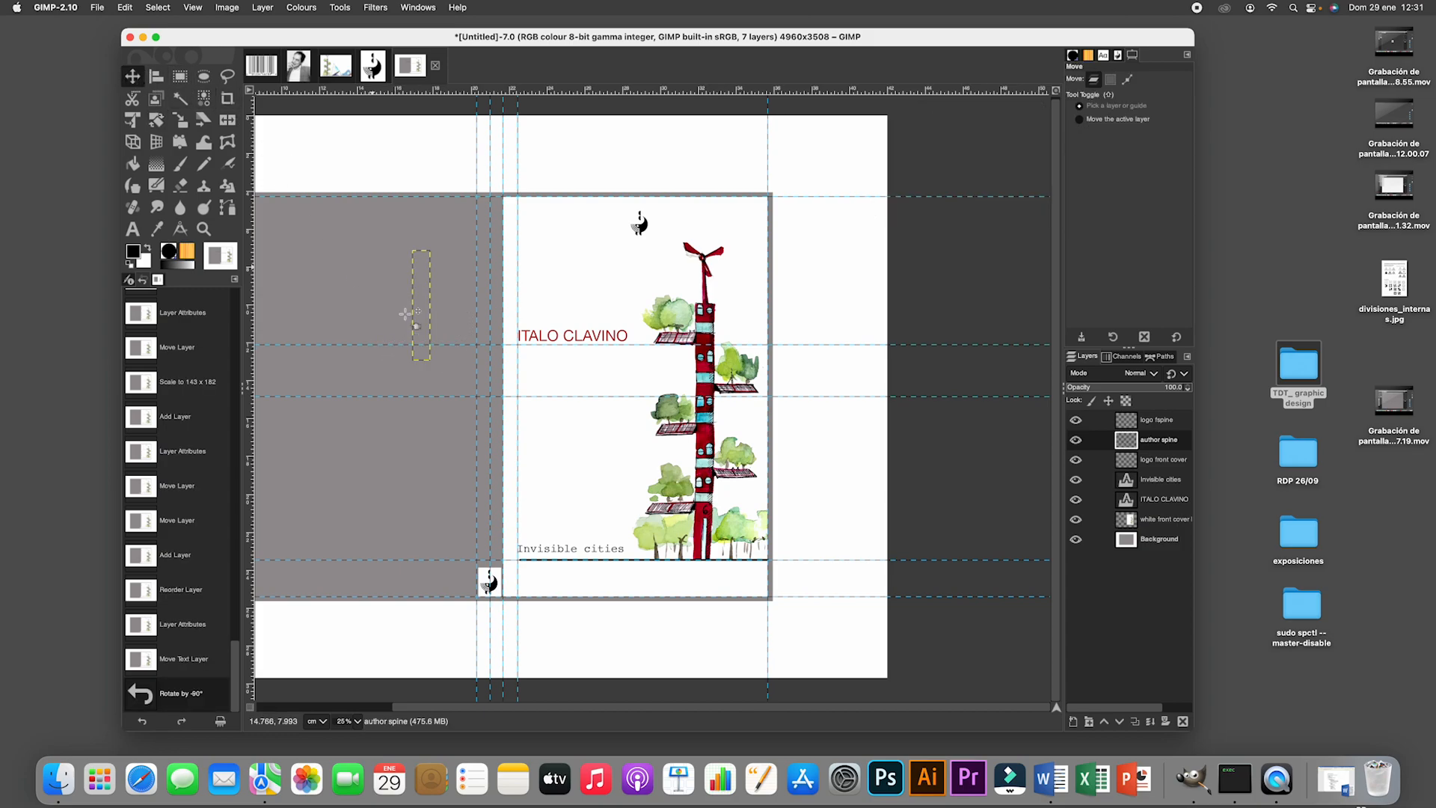
left_click_drag(422, 323, 497, 437)
key("super+z")
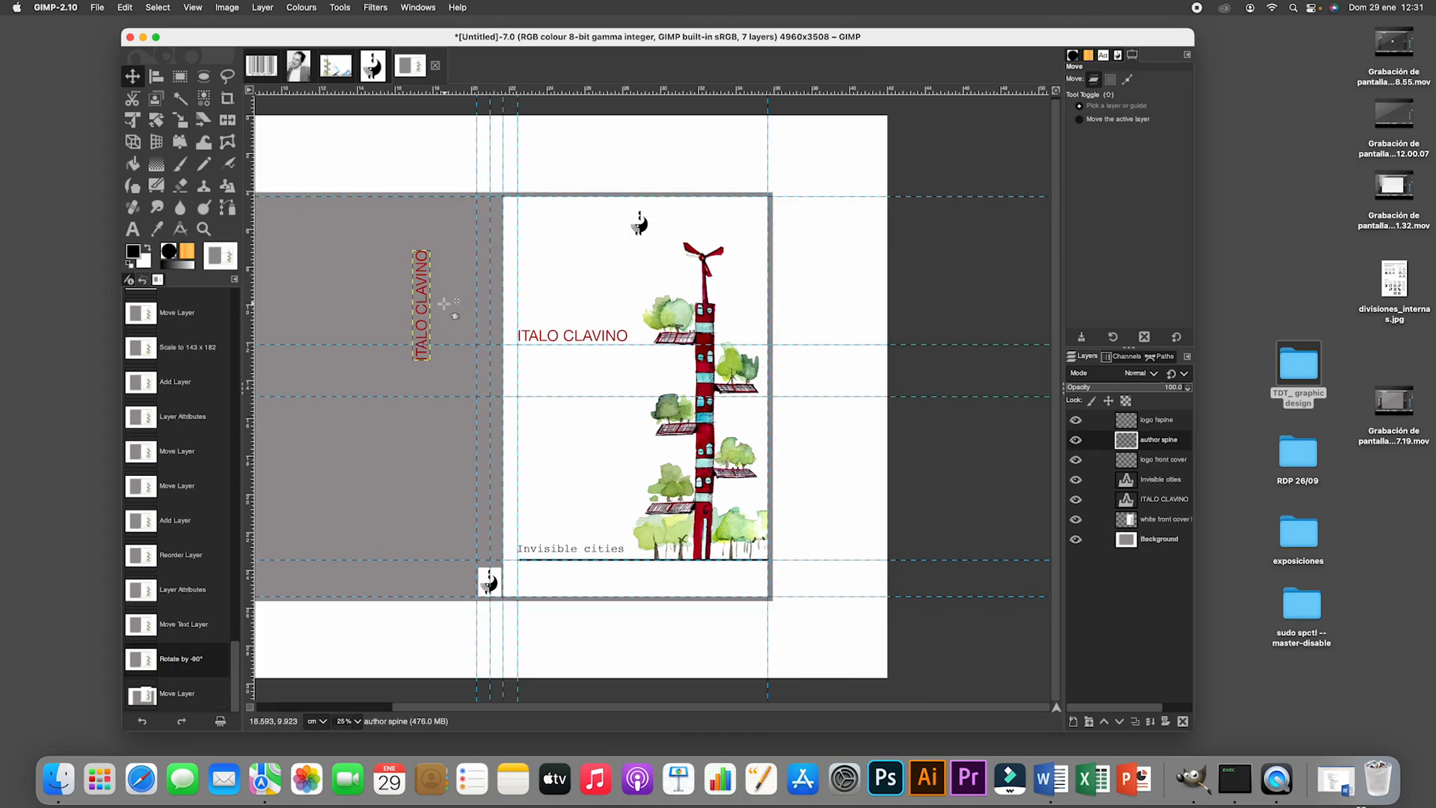
left_click(436, 292)
left_click_drag(436, 292, 505, 486)
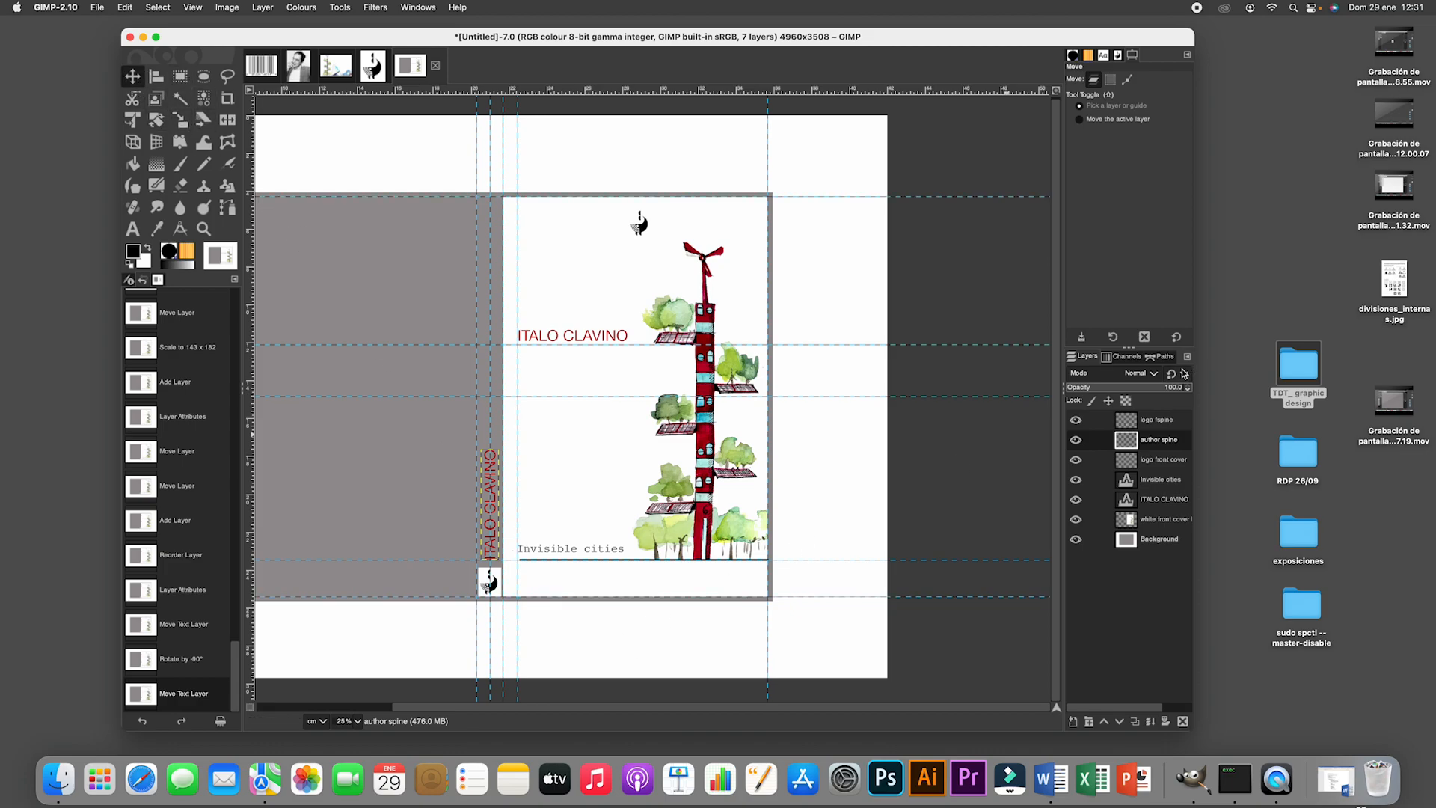
Move the spine's whale logo up to the middle horizontal guide and readjust the author text on the lower spine.
left_click(1156, 420)
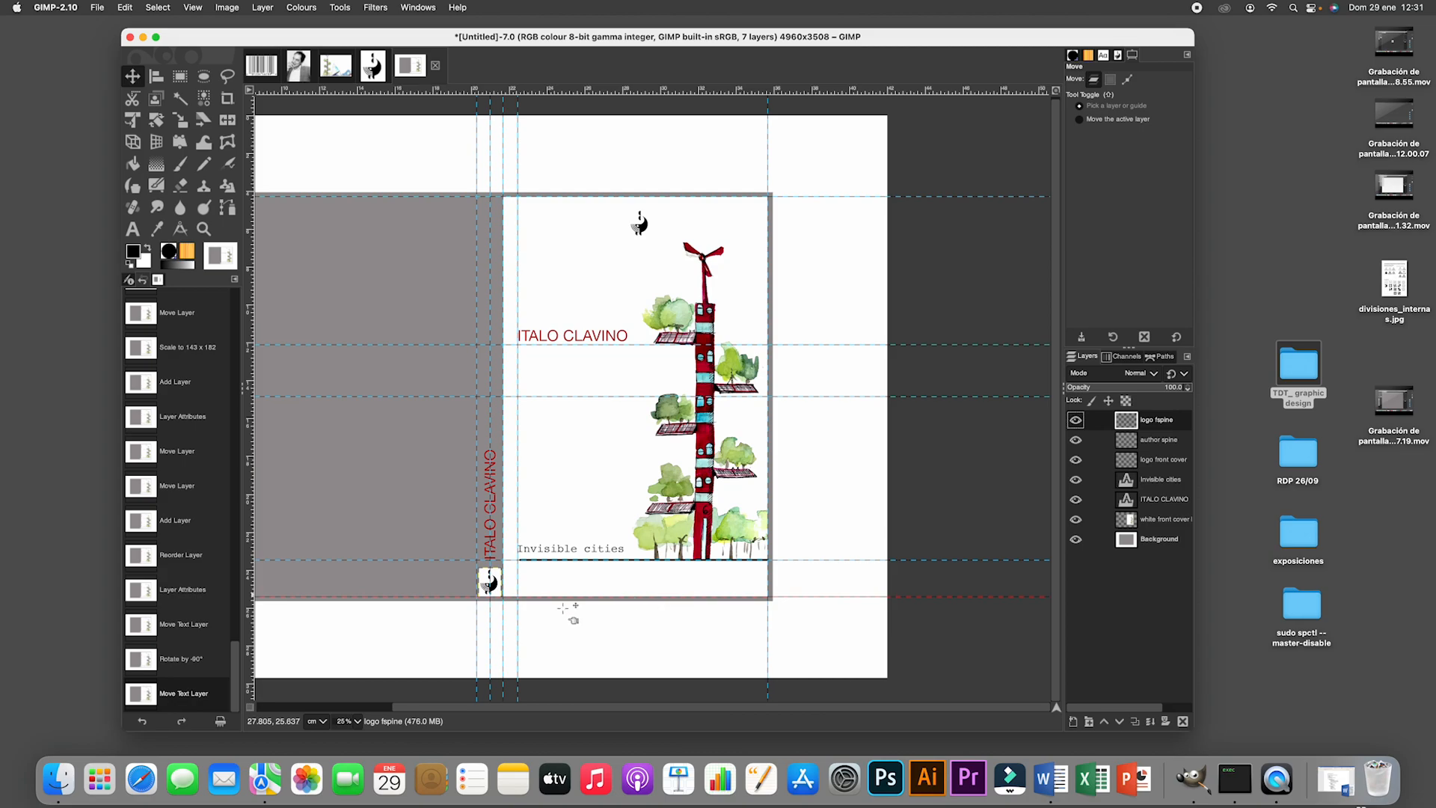
left_click_drag(498, 588, 490, 399)
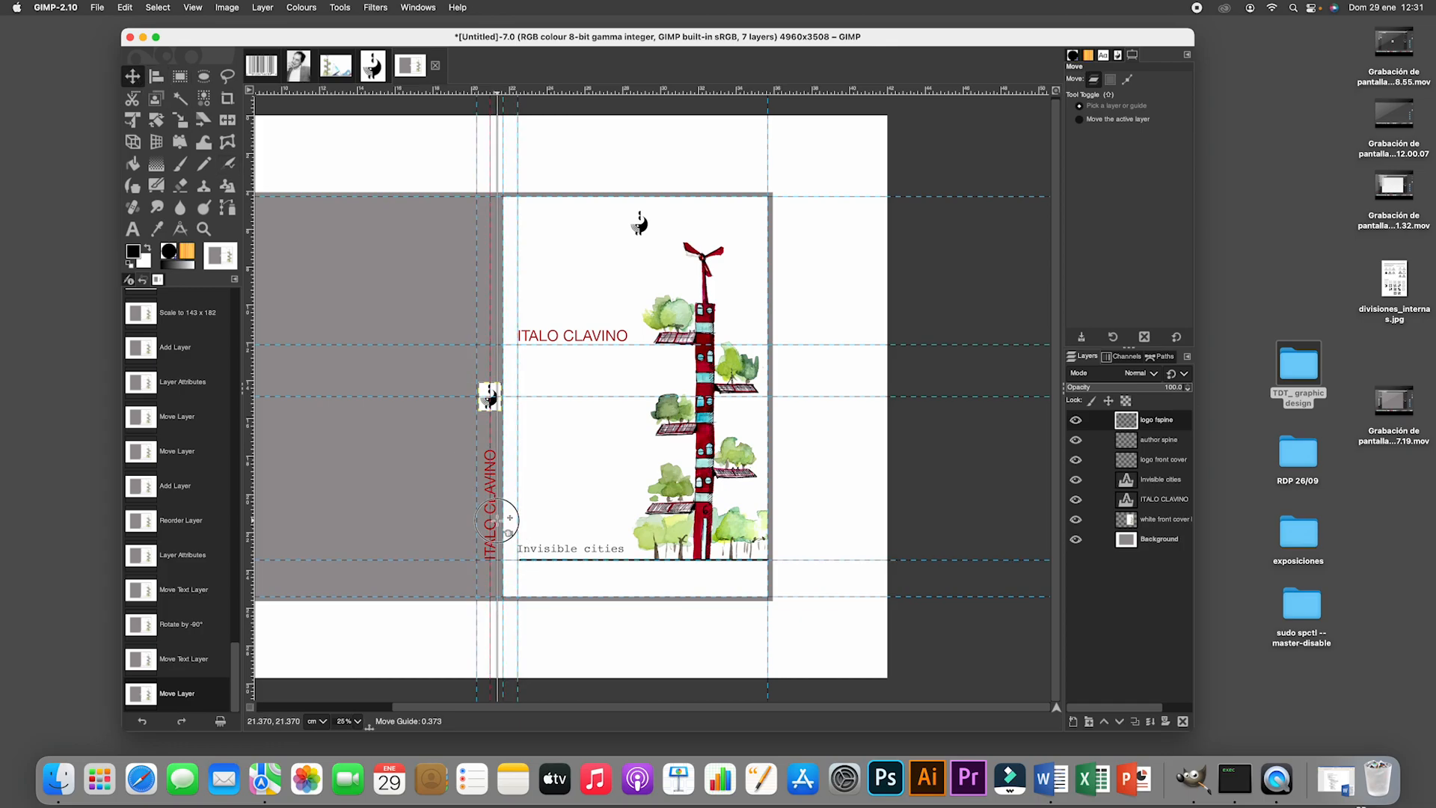
left_click_drag(492, 499, 491, 524)
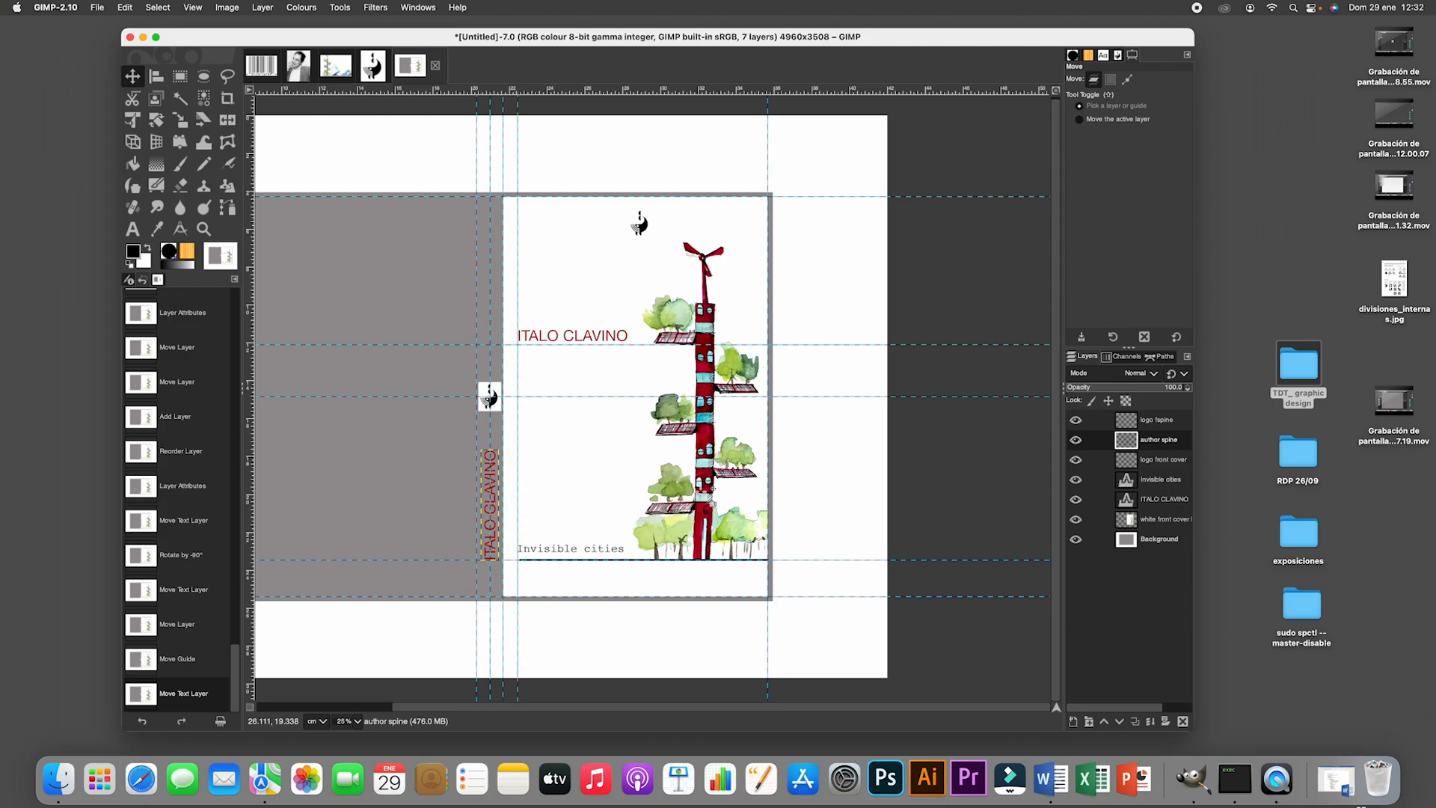
Duplicate the Invisible cities text layer and place the copy directly below the "logo fspine" layer in the stack.
left_click(1158, 481)
right_click(1160, 486)
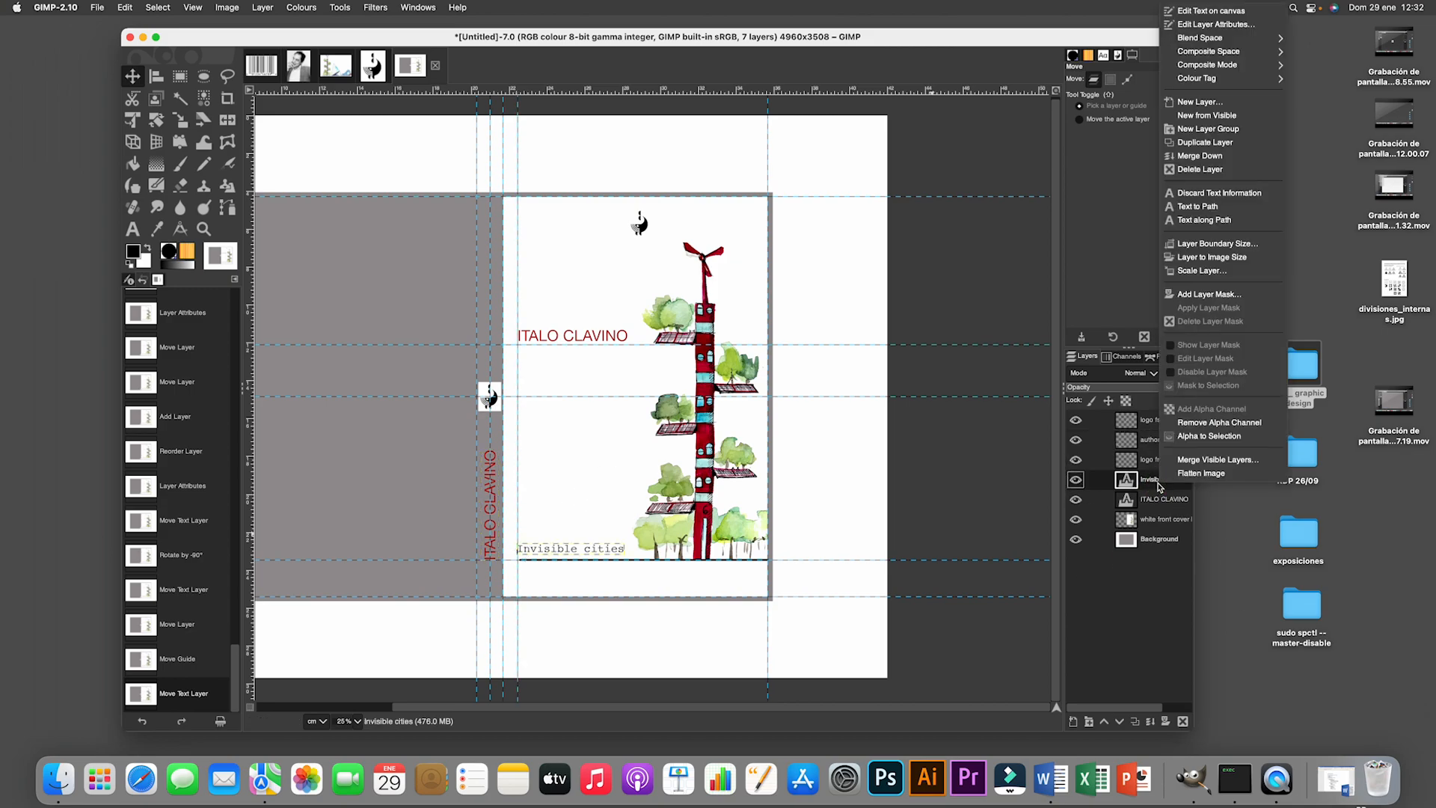
left_click(1193, 144)
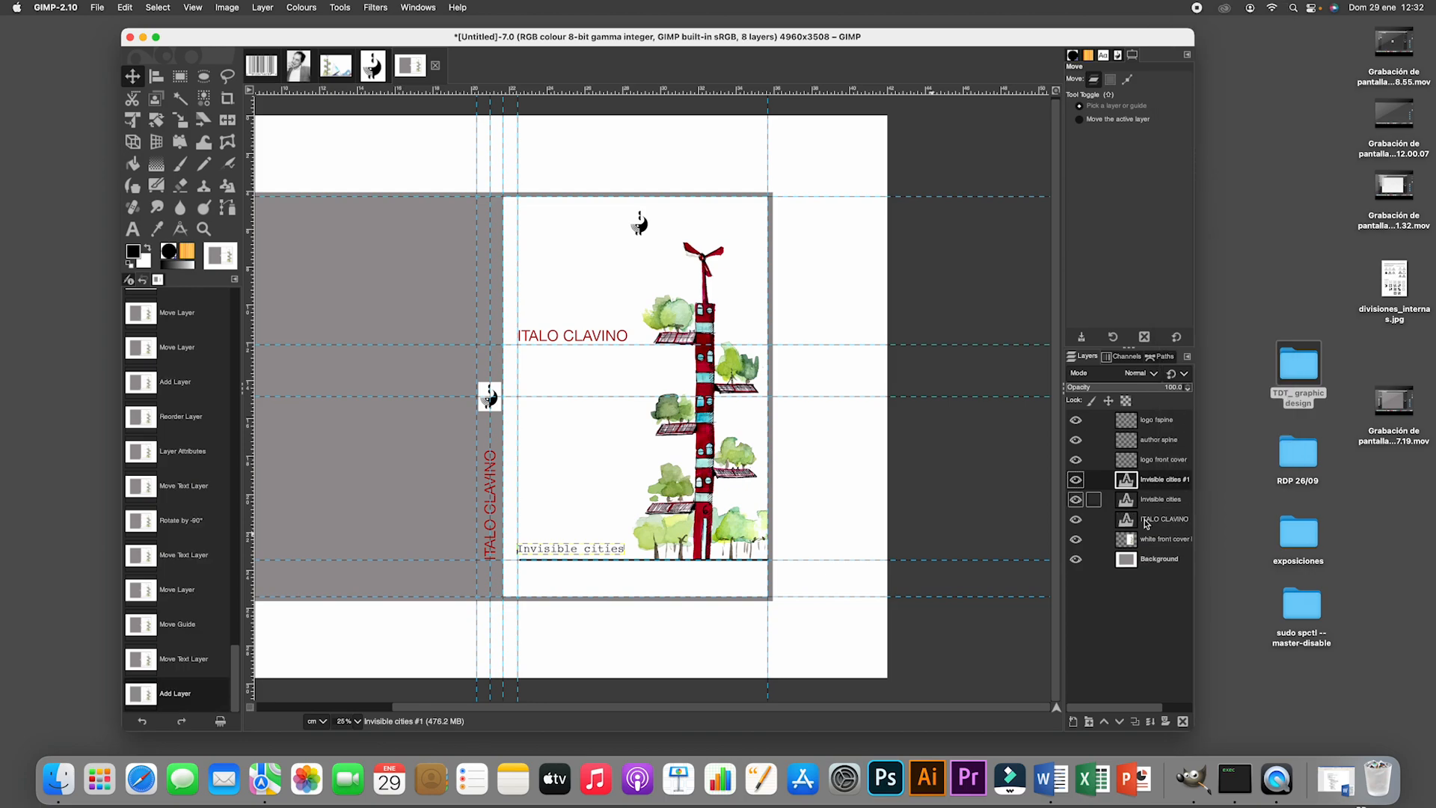
left_click_drag(1157, 485, 1155, 440)
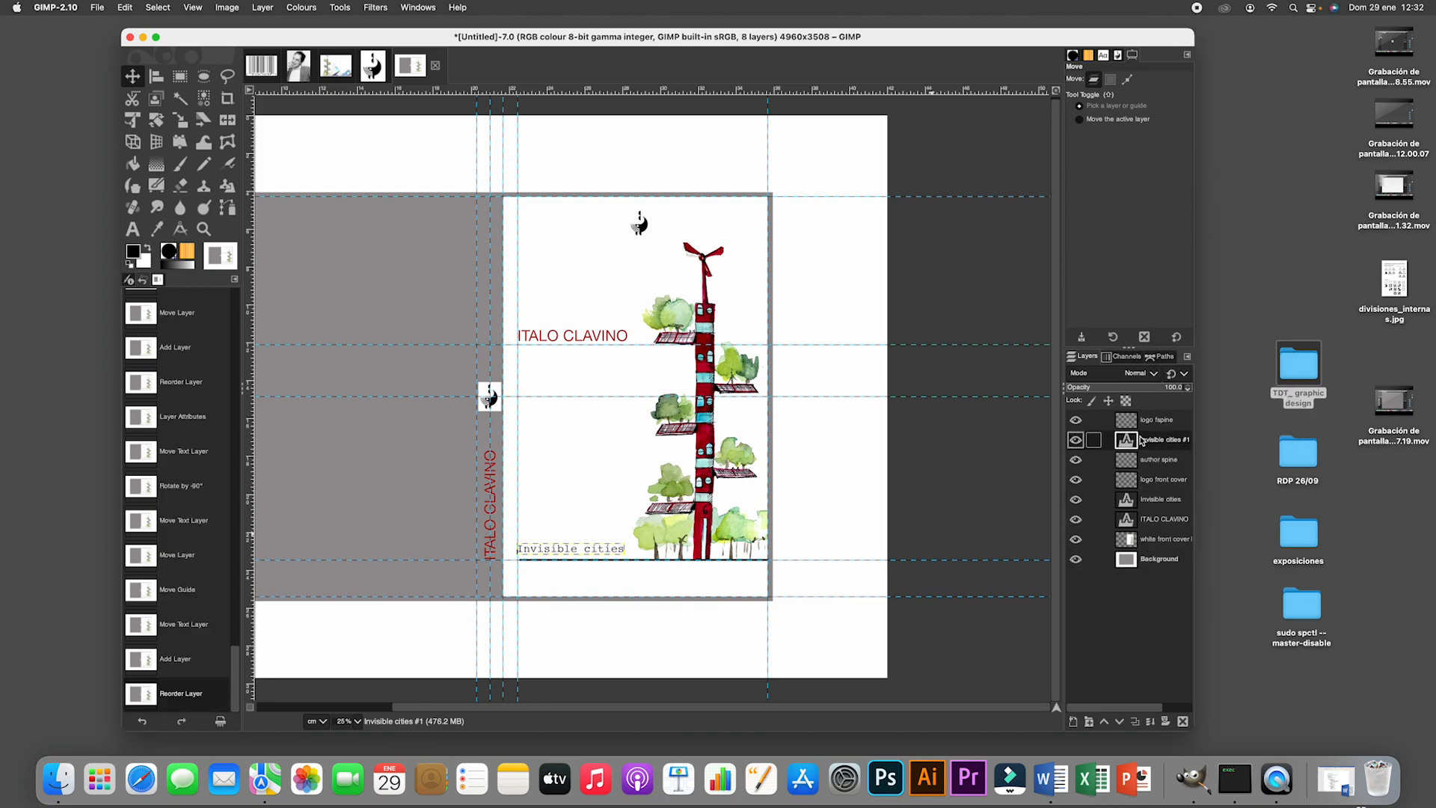
Rename the duplicated Invisible cities text layer "title spine".
right_click(1093, 440)
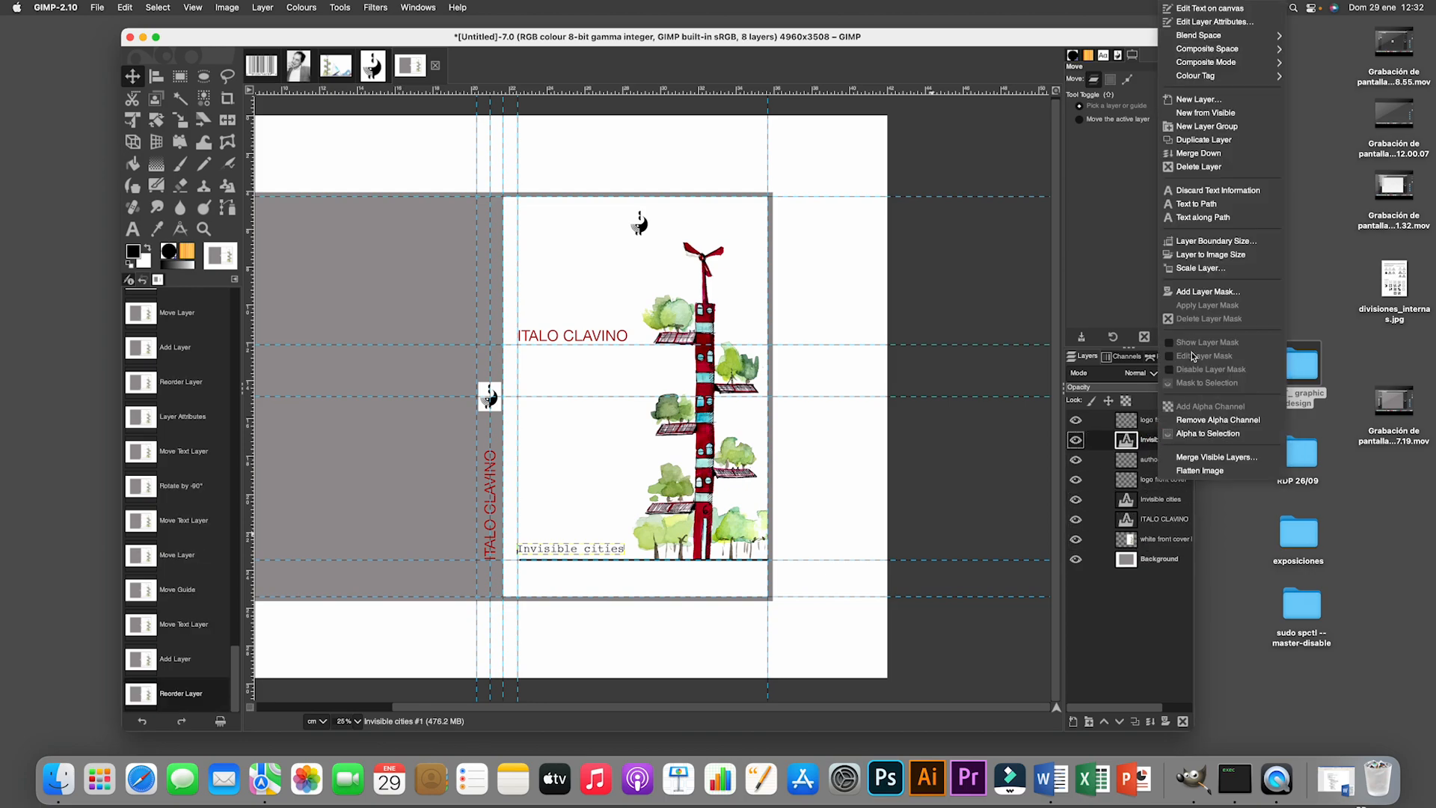
left_click(1200, 22)
type("t")
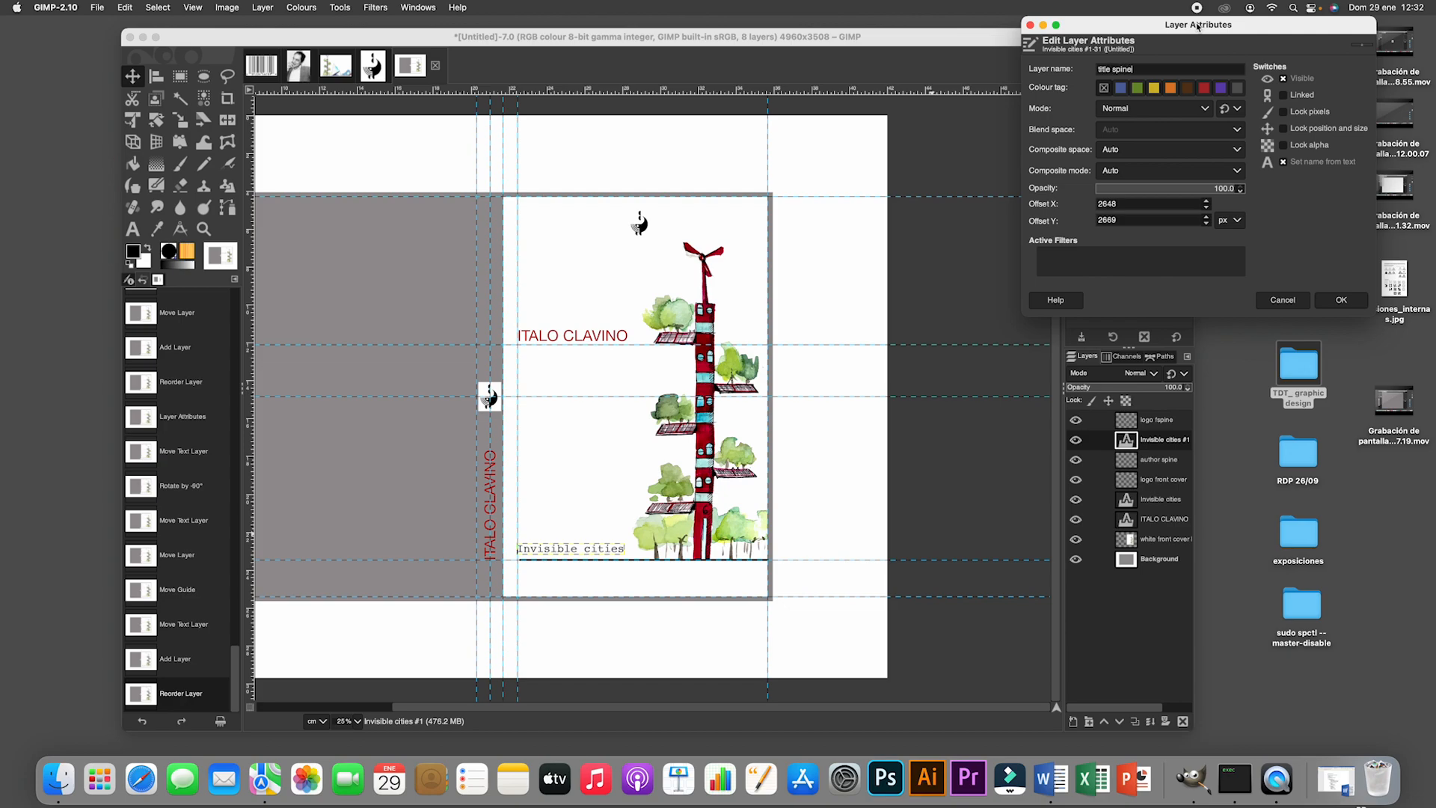
type("itle spine")
key("Return")
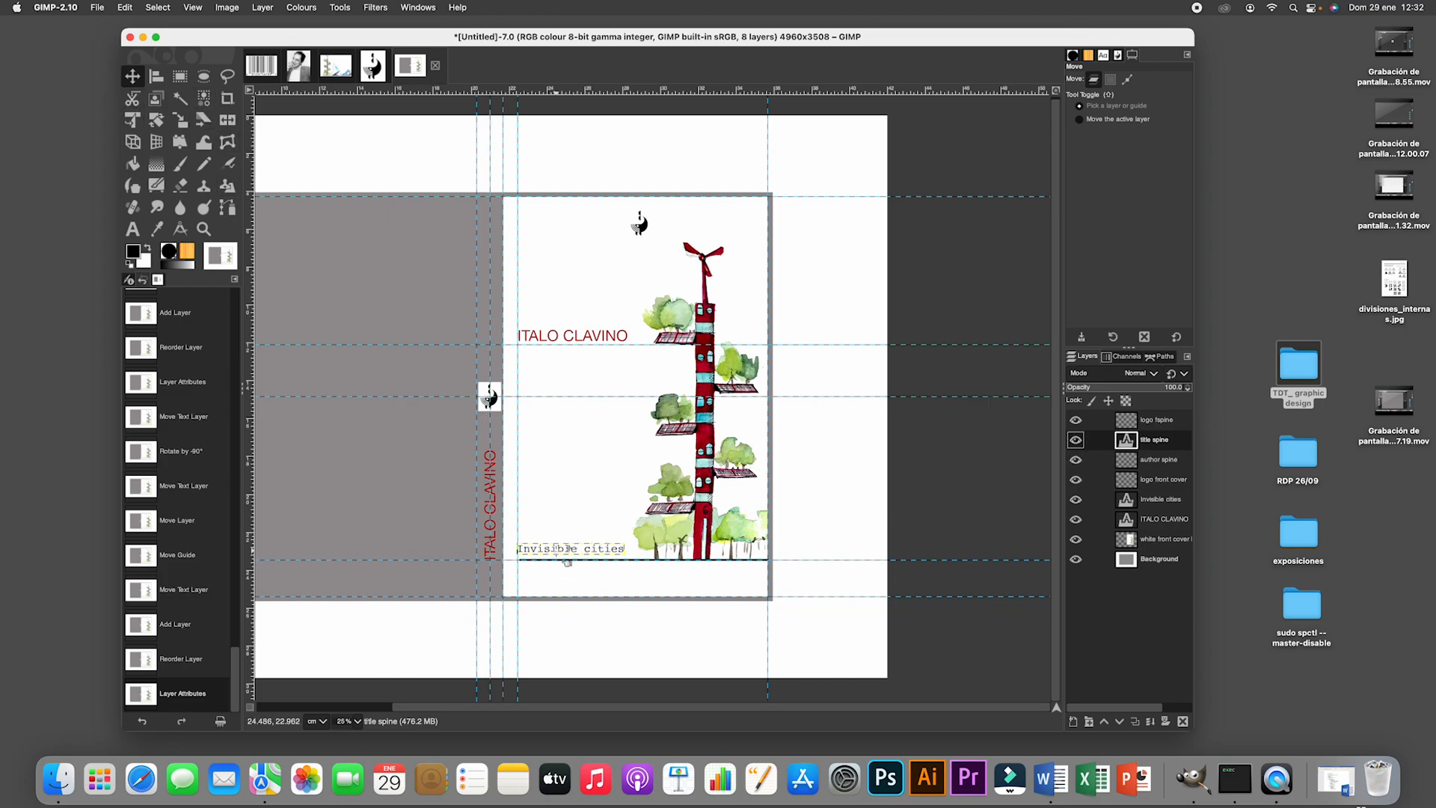
Rotate the title spine text by -90° and place it on the upper part of the spine, centred between its guides.
left_click_drag(565, 560, 483, 278)
left_click(157, 120)
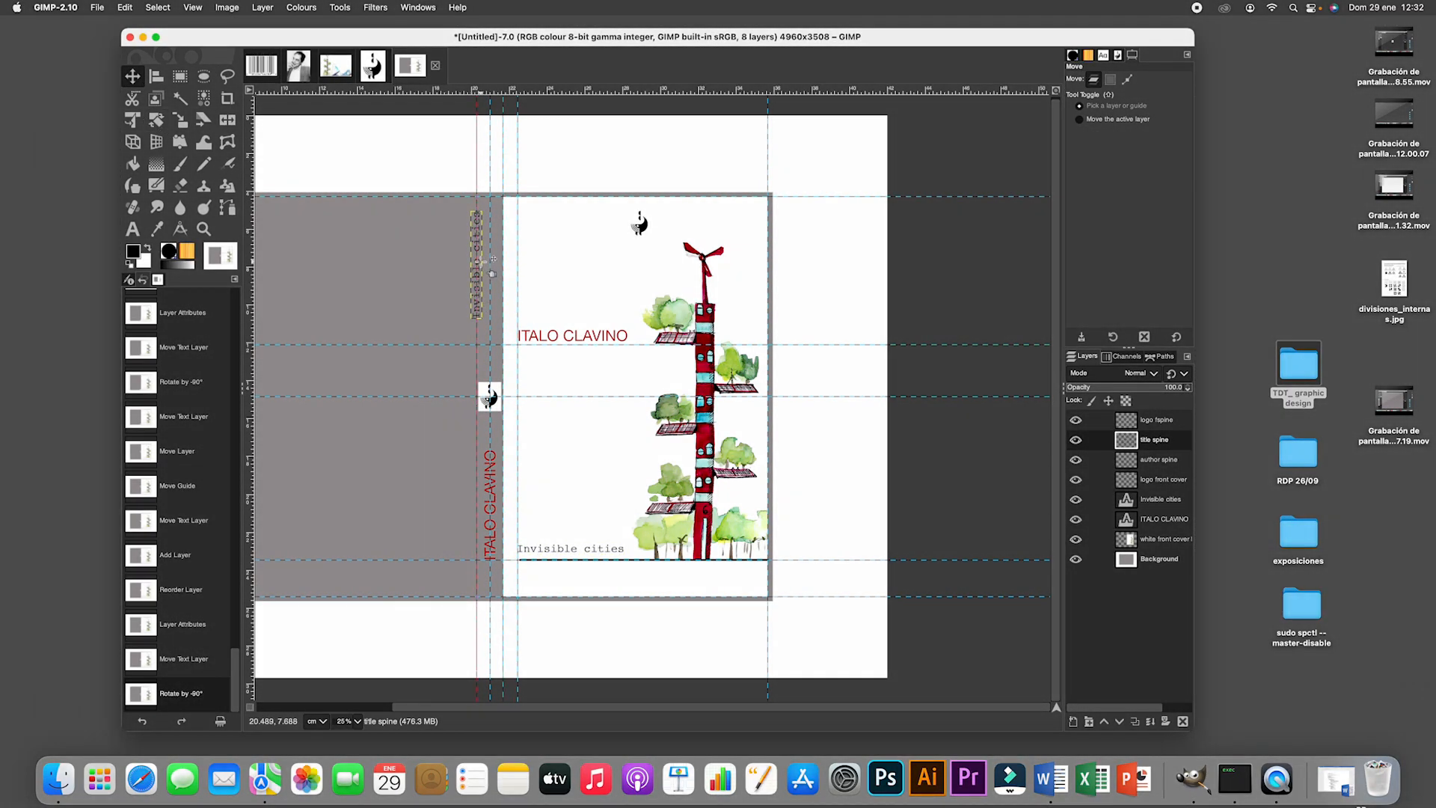
left_click_drag(493, 261, 498, 259)
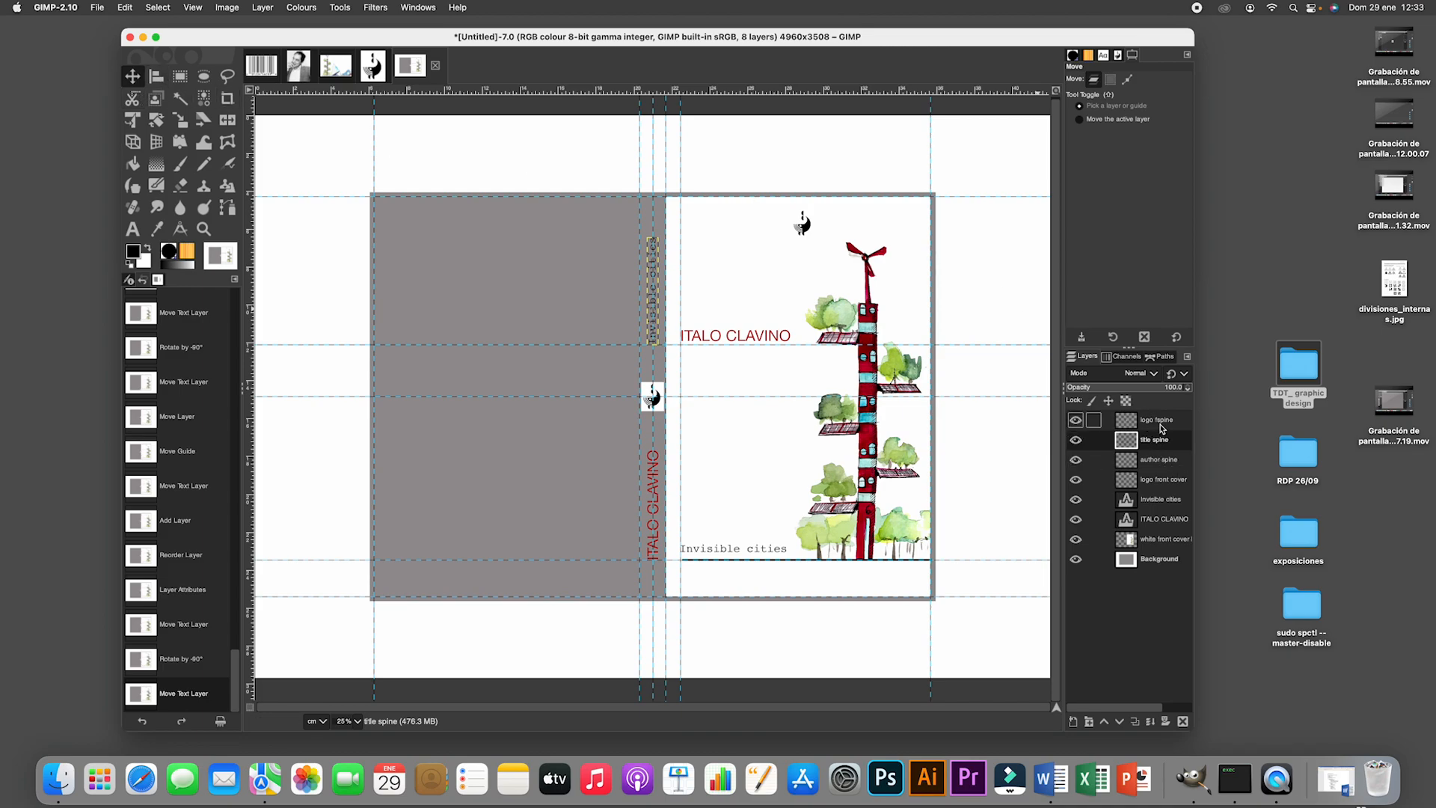
Create a transparent 4960 x 3508 px layer named "spine background" and place it directly below the "author spine" layer.
left_click(1074, 722)
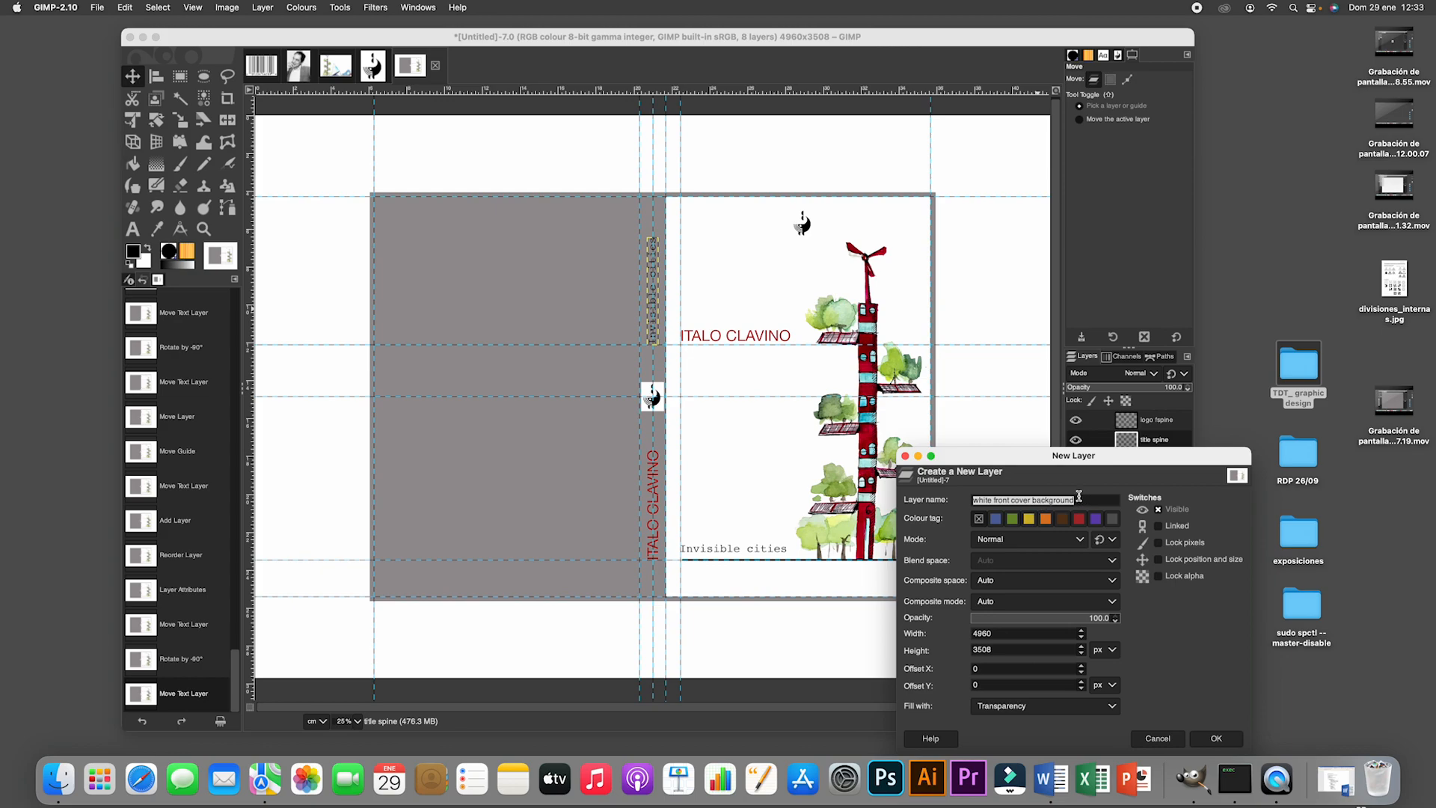
type("spine")
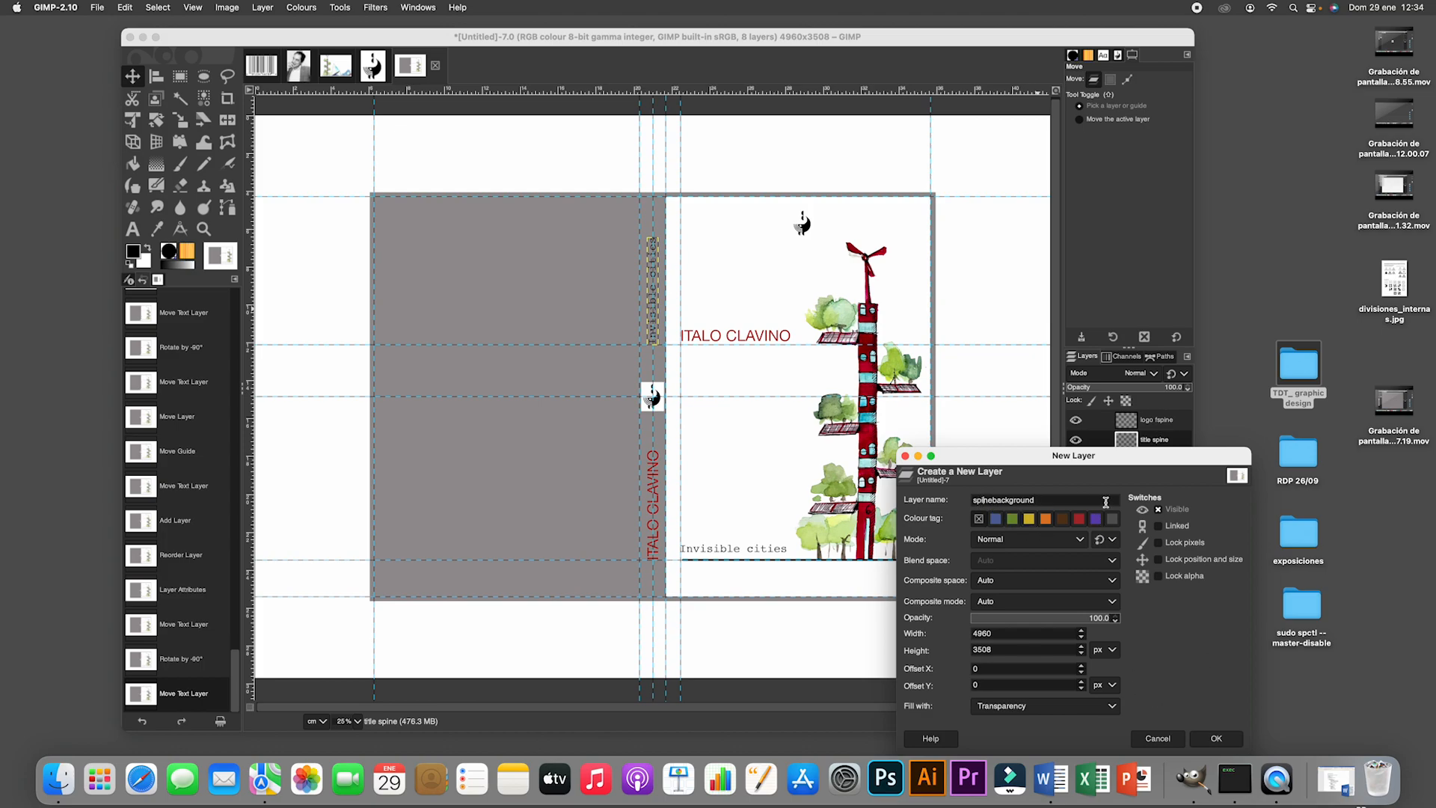
left_click(1219, 739)
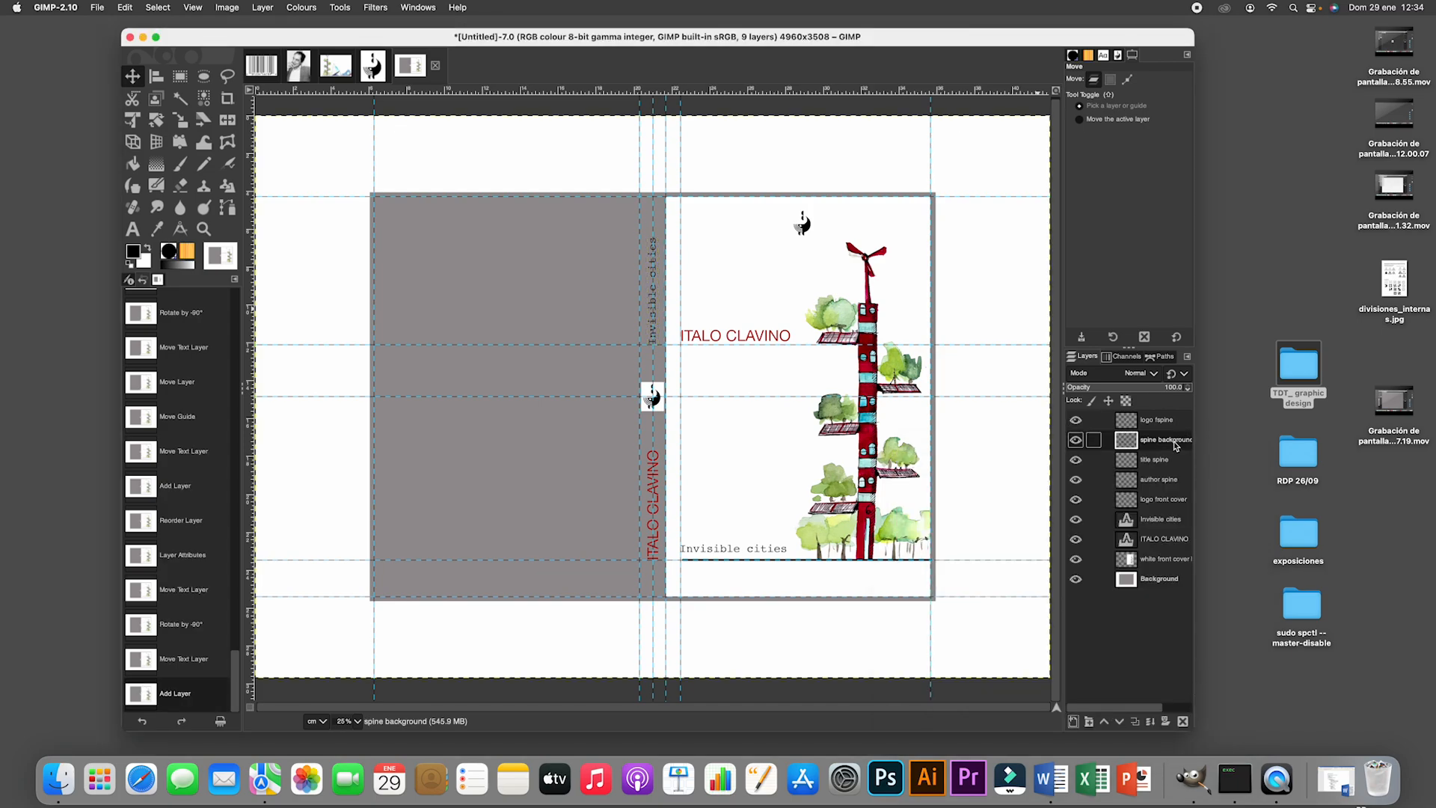
left_click_drag(1175, 445, 1172, 493)
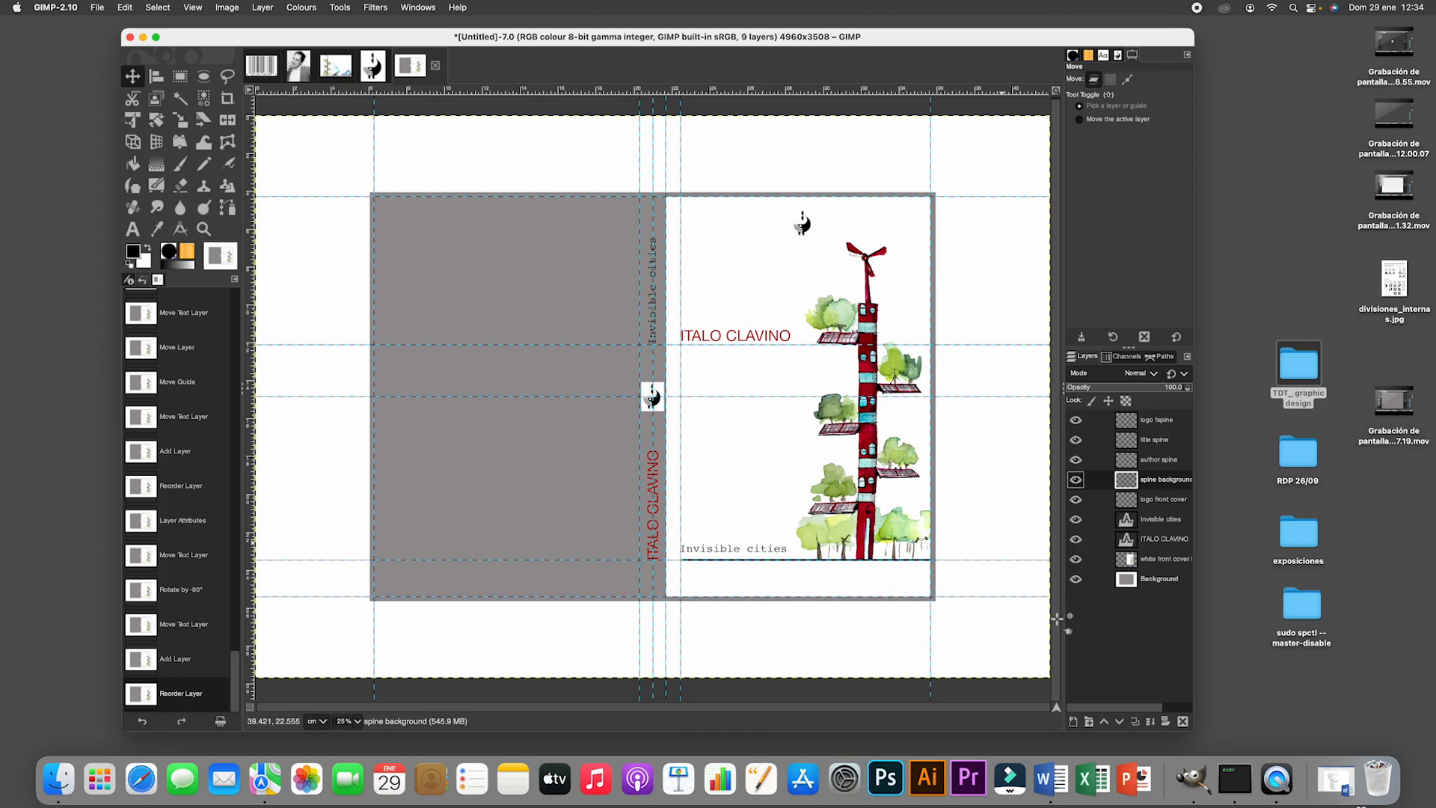
Select the full spine area between its guides, about 1.4 x 21.1 cm, and fill it with white on the spine background layer.
left_click(180, 77)
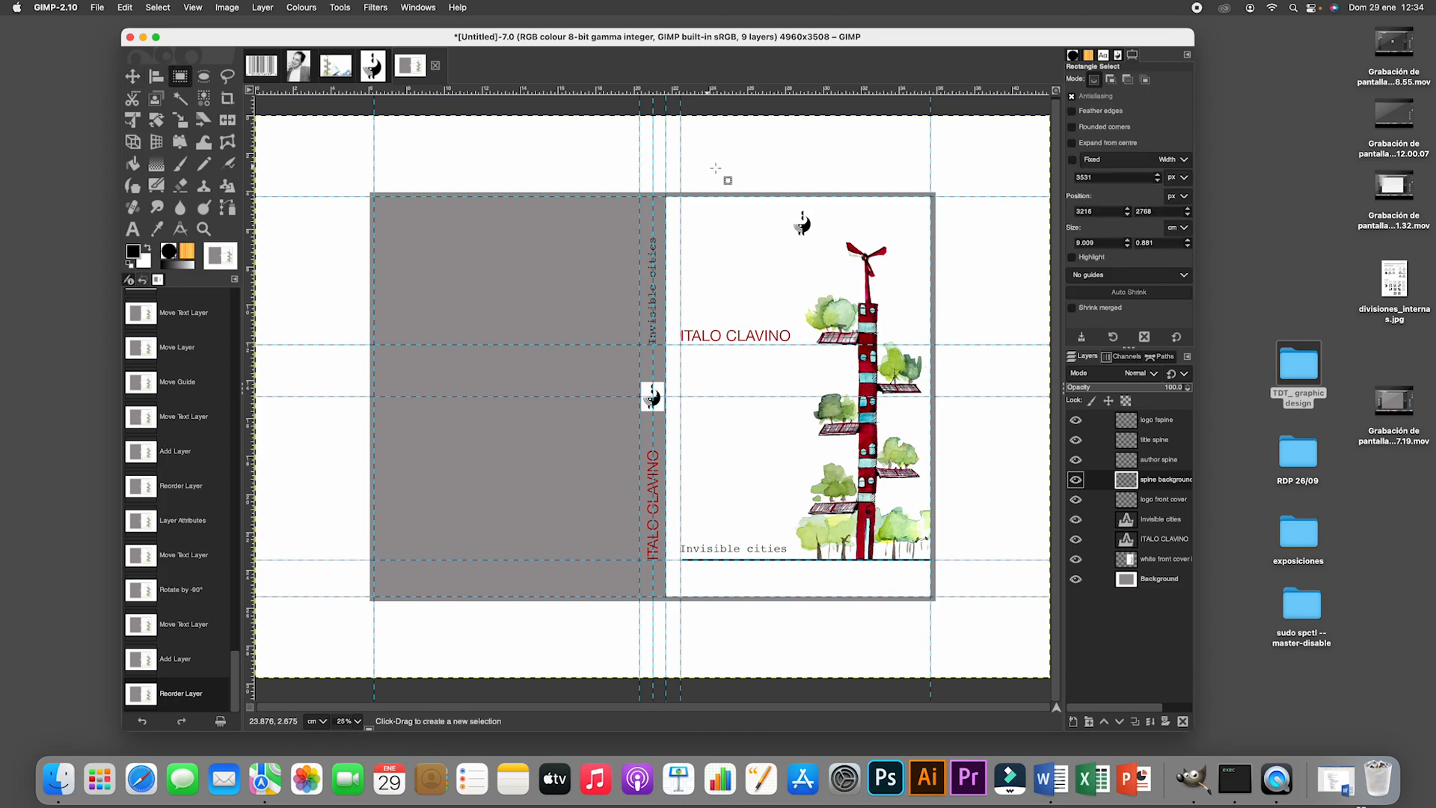
left_click_drag(666, 197, 635, 599)
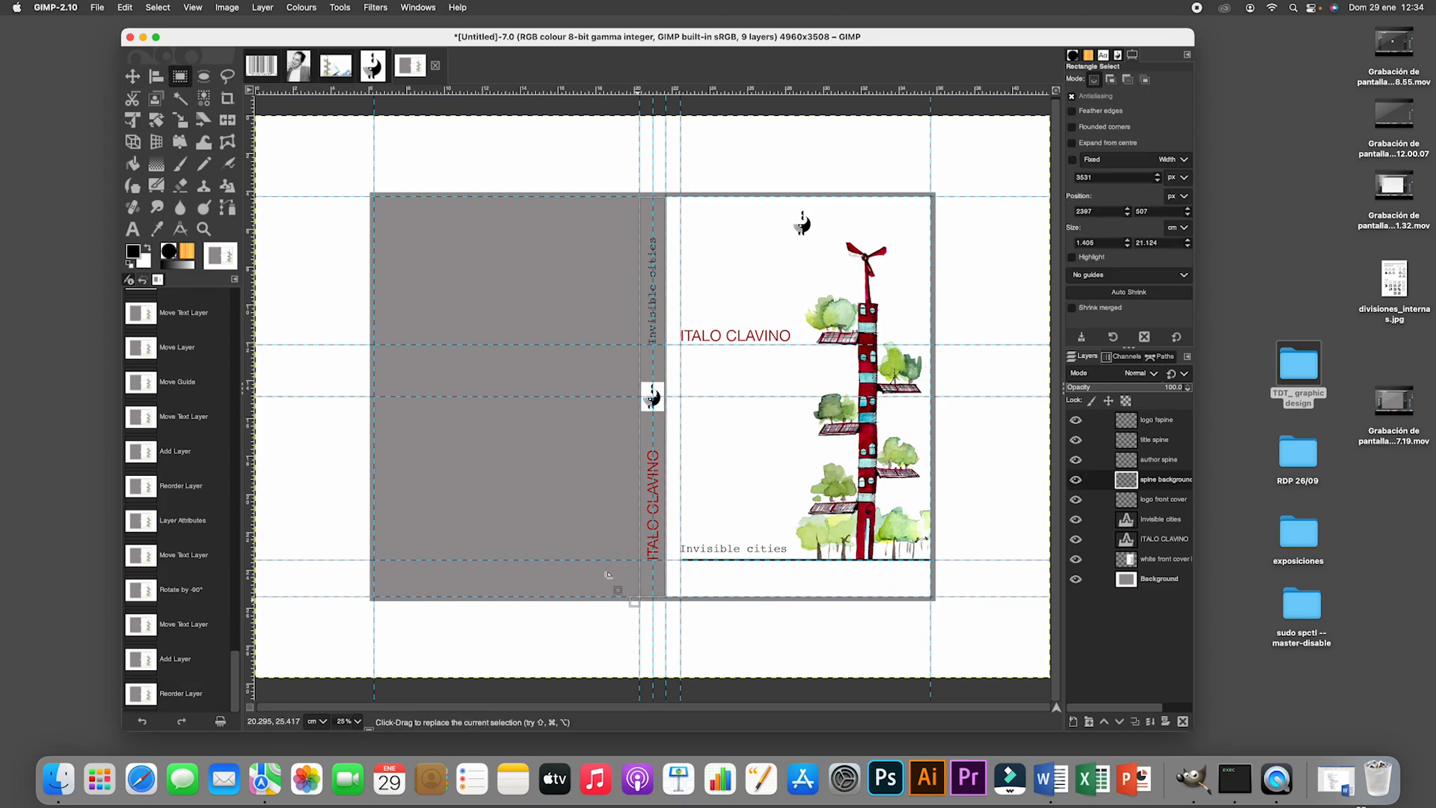
left_click(133, 165)
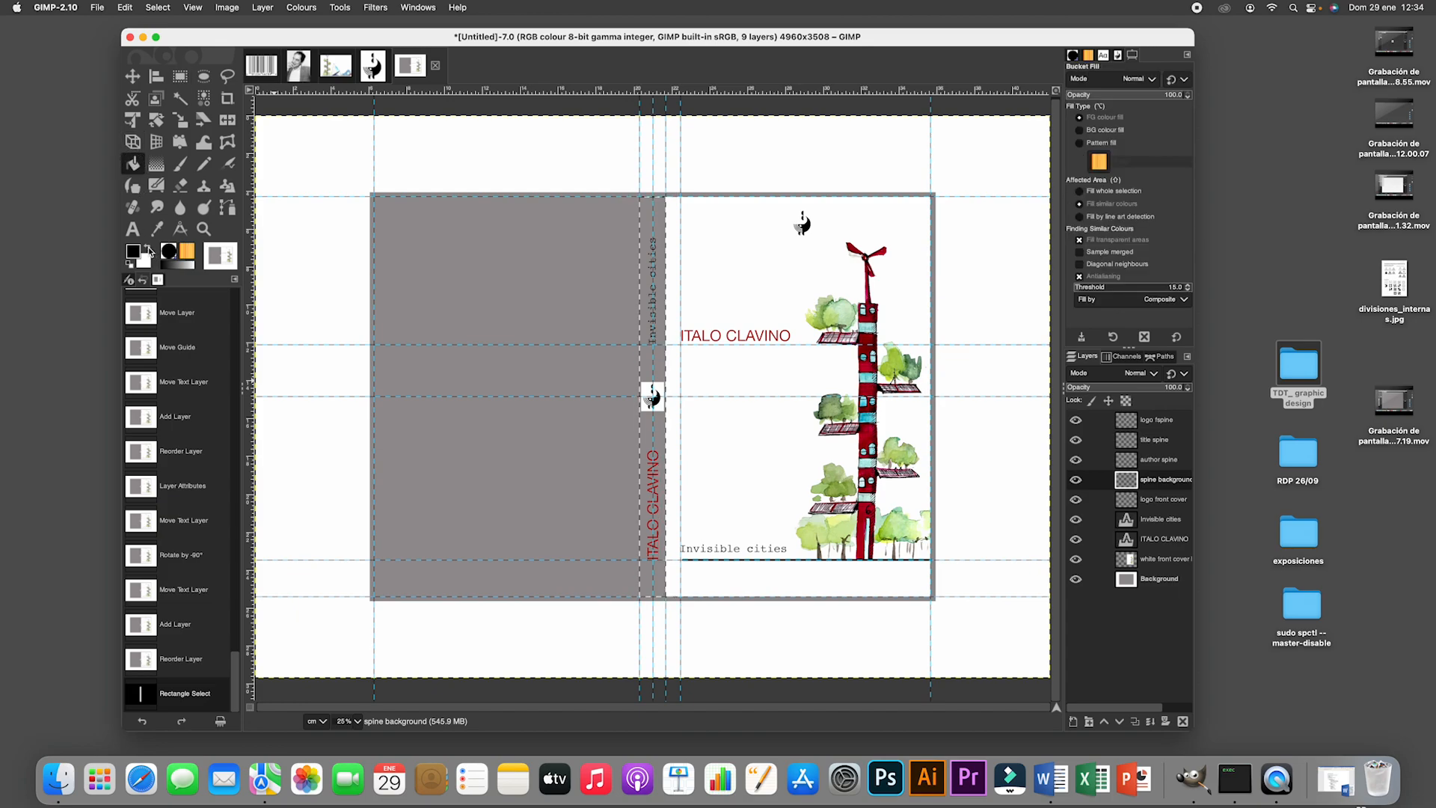
left_click(150, 250)
left_click(656, 365)
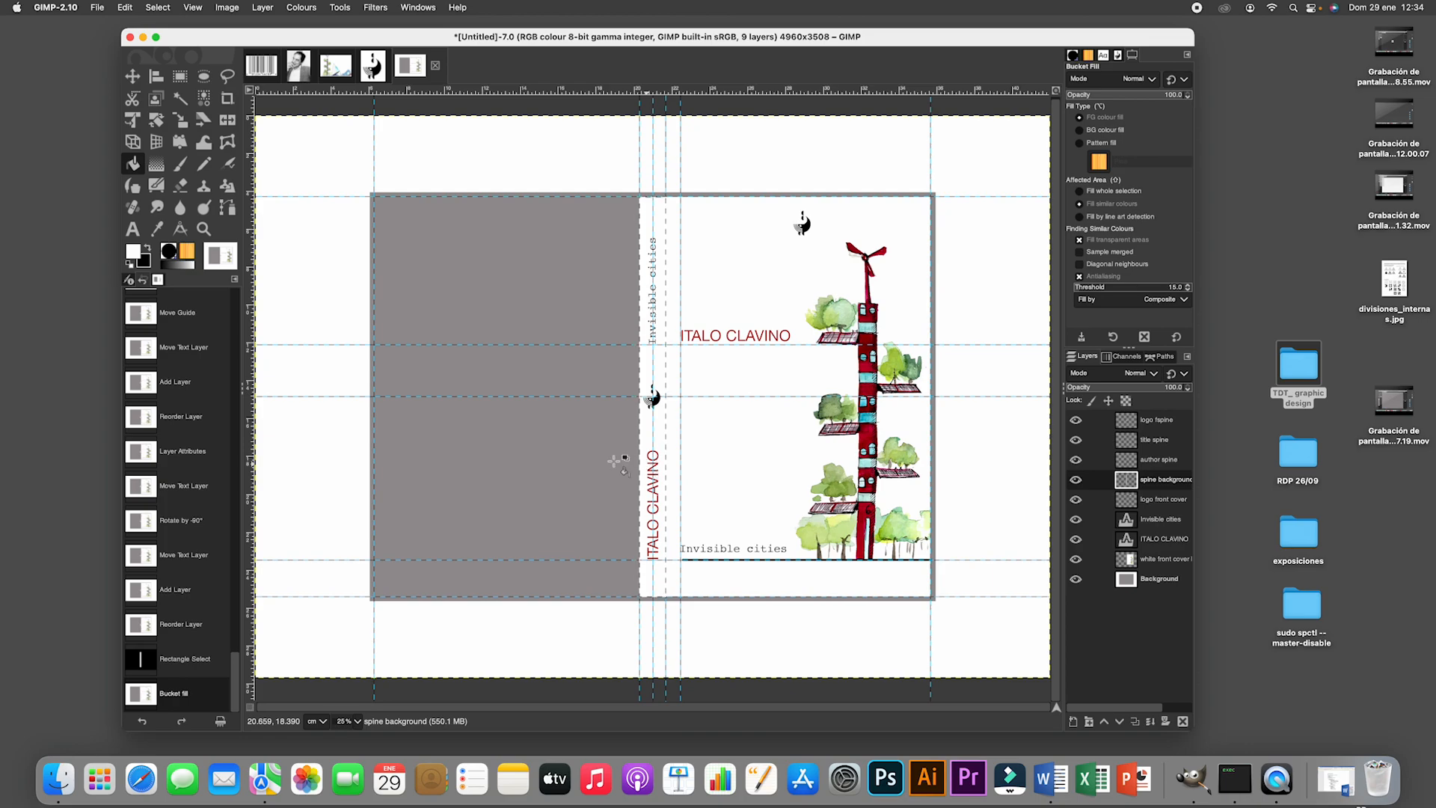
Create a transparent 4960 x 3508 px layer named "back background" and place it at the top of the layer stack.
left_click(1073, 722)
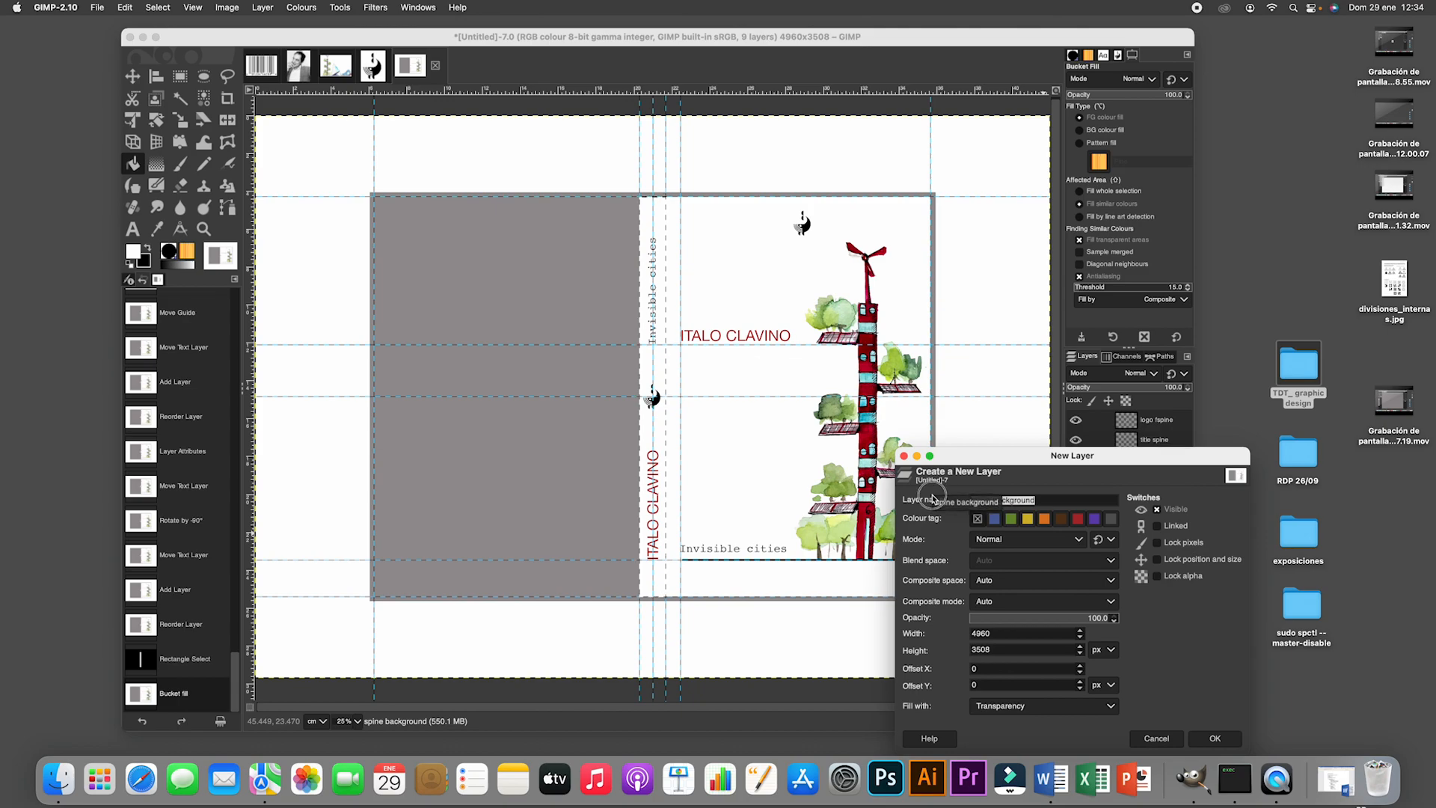
left_click(993, 500)
left_click_drag(993, 500, 947, 499)
type("back")
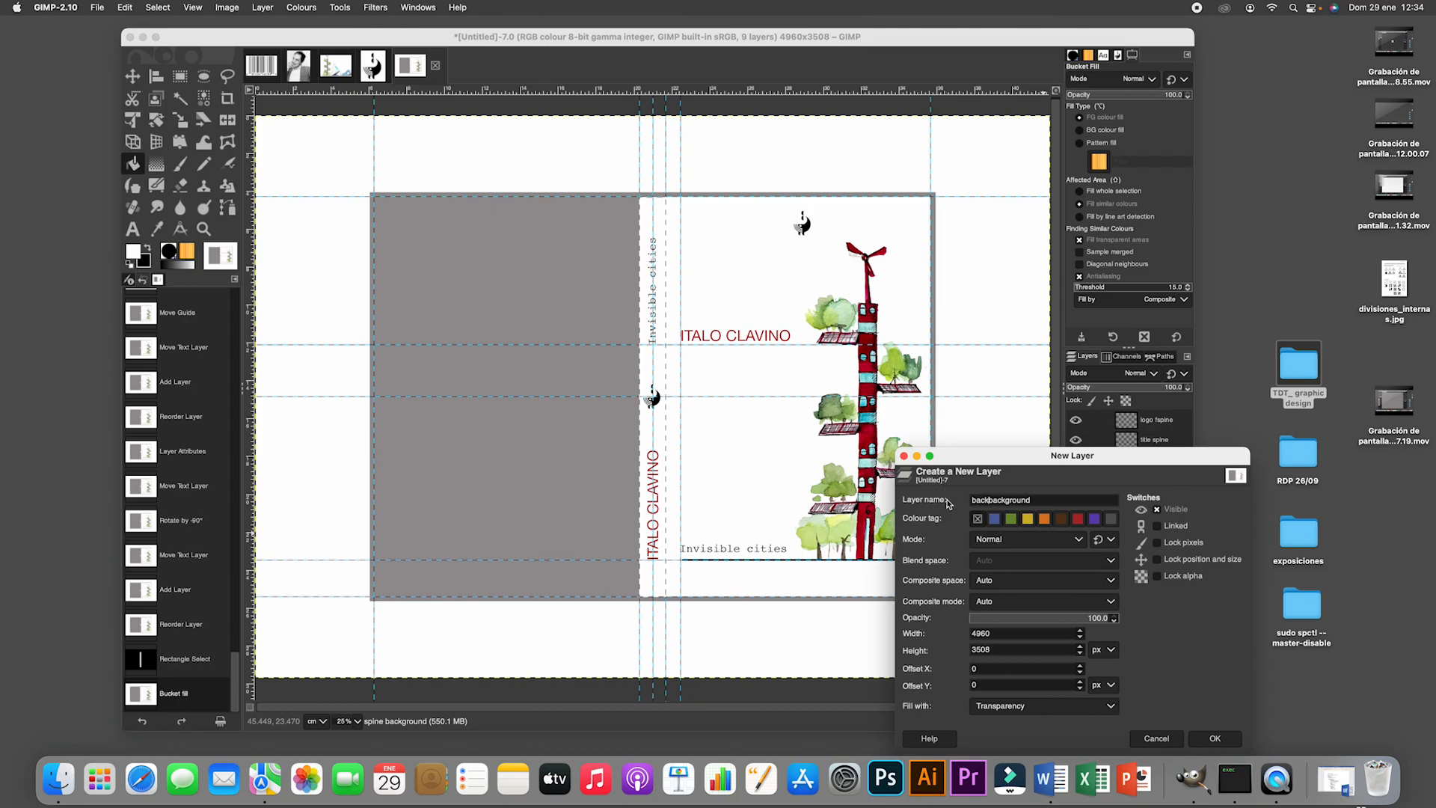
left_click(1215, 739)
left_click_drag(1155, 480, 1155, 410)
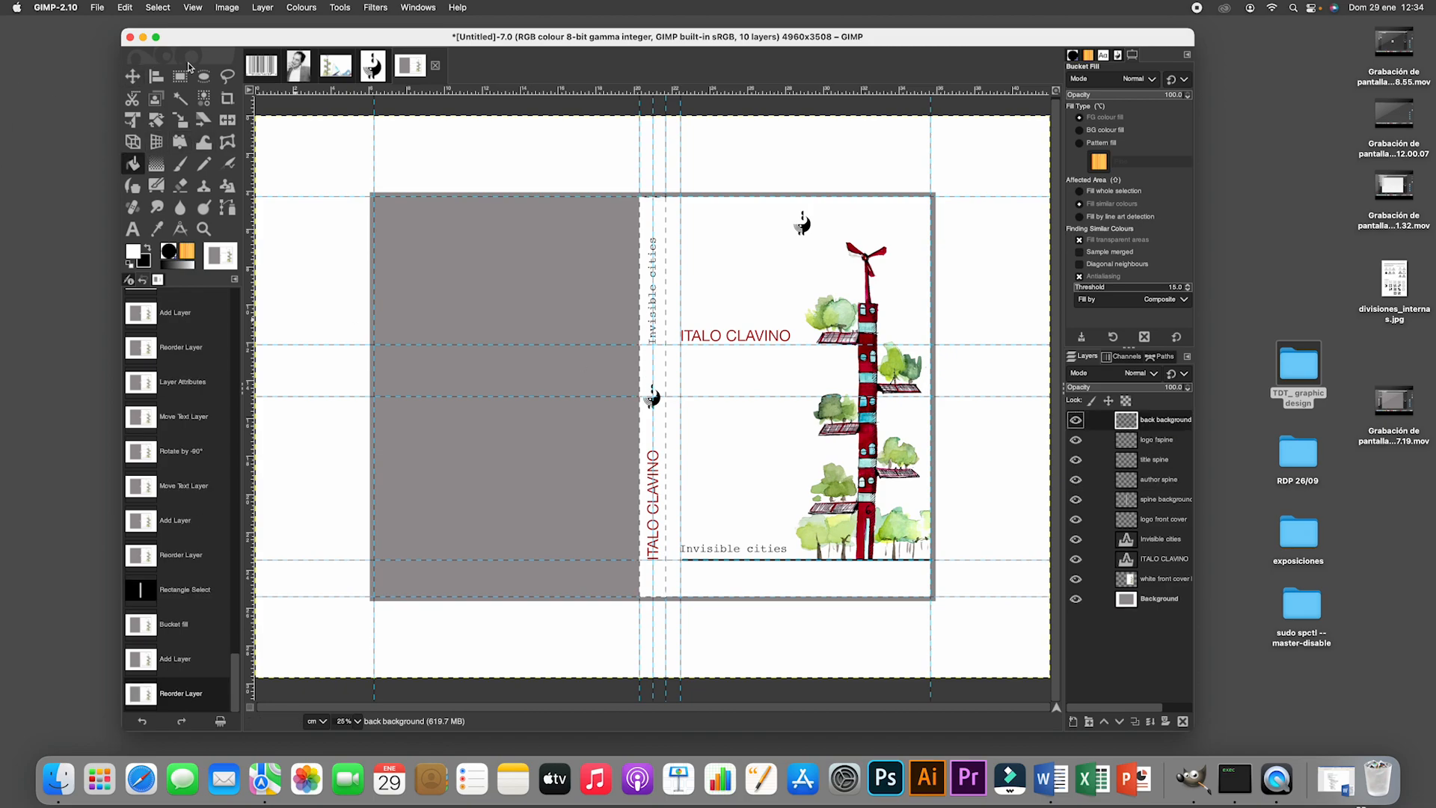
Select the upper part of the back cover between the guides, about 14.0 x 7.8 cm, and fill it with white.
left_click(181, 76)
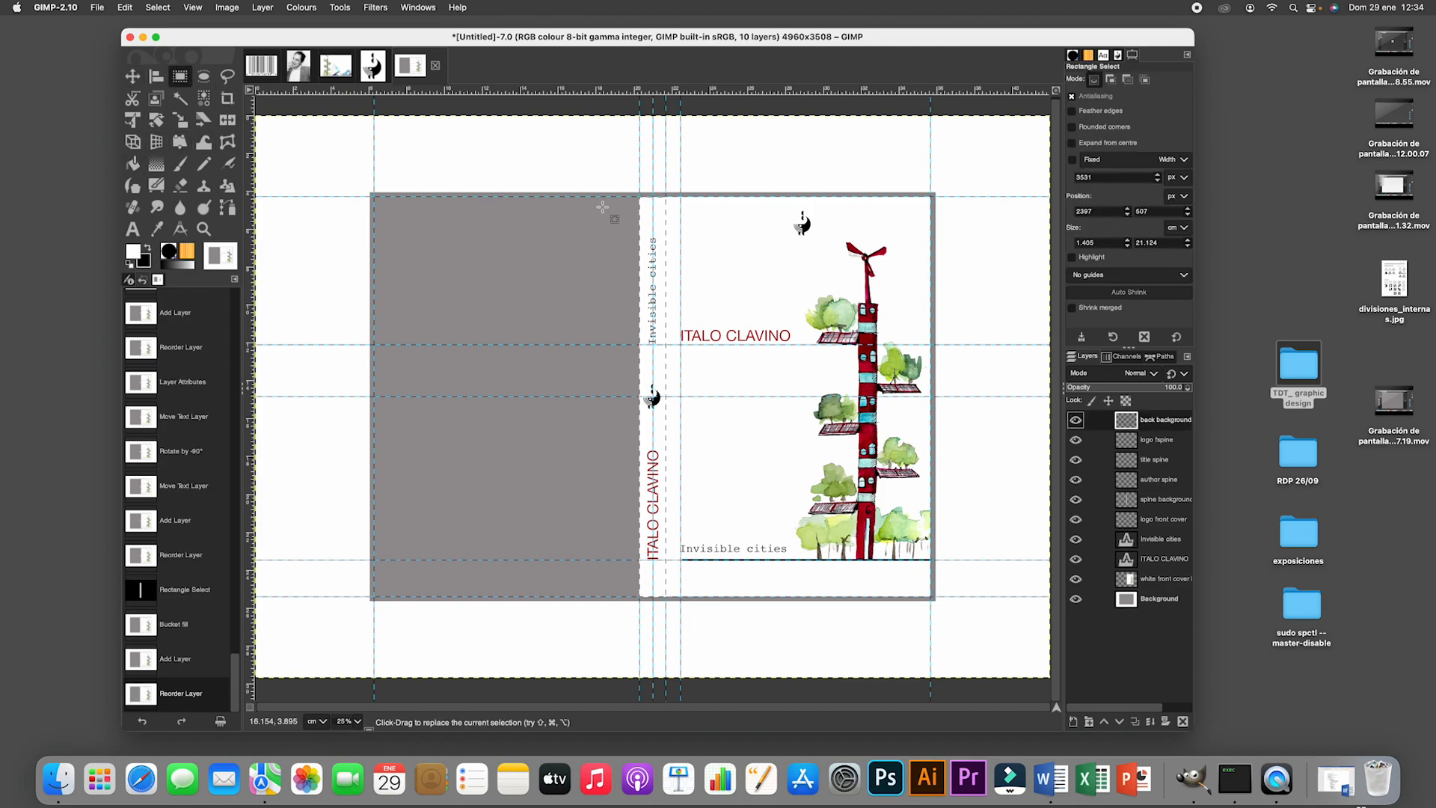
left_click_drag(640, 197, 374, 344)
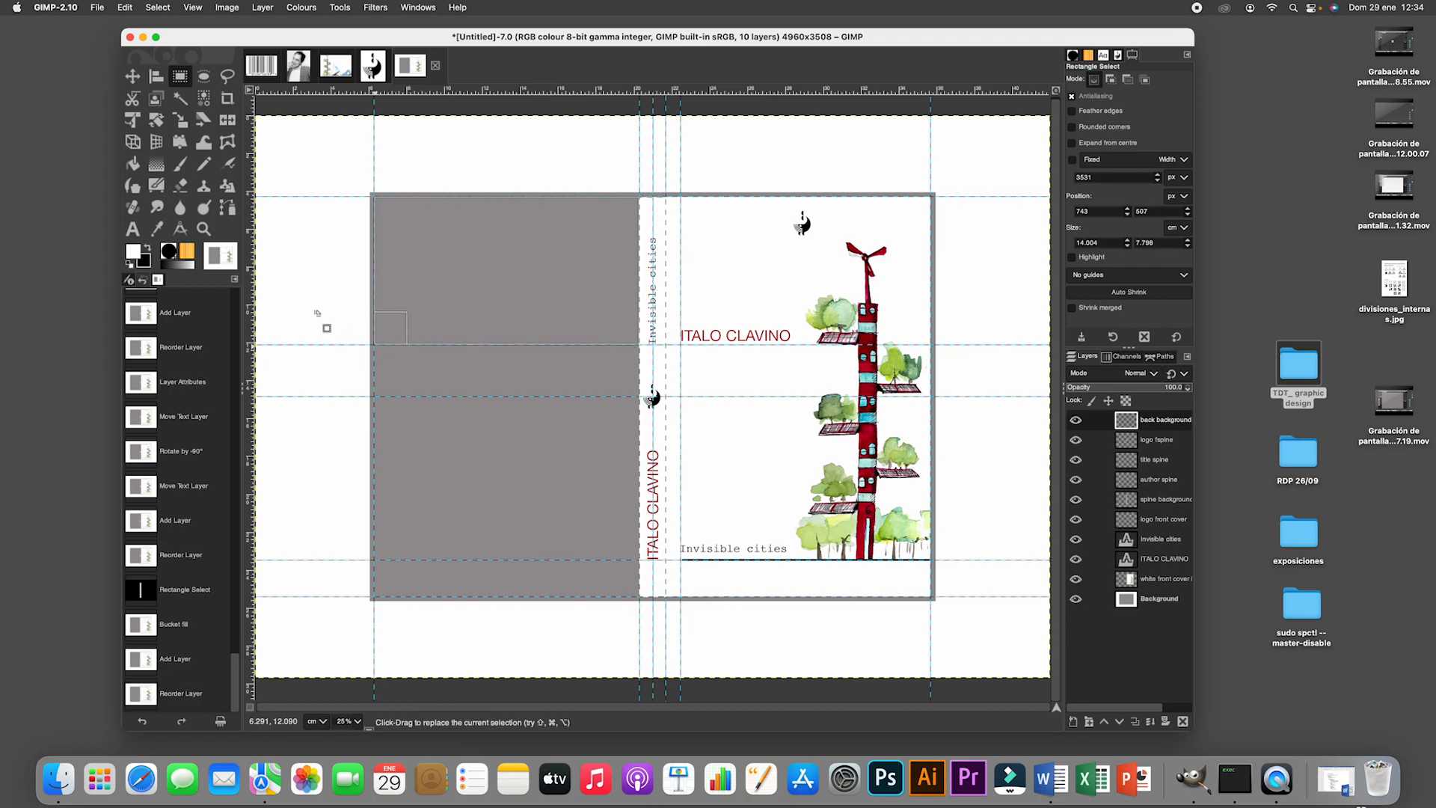
left_click(132, 164)
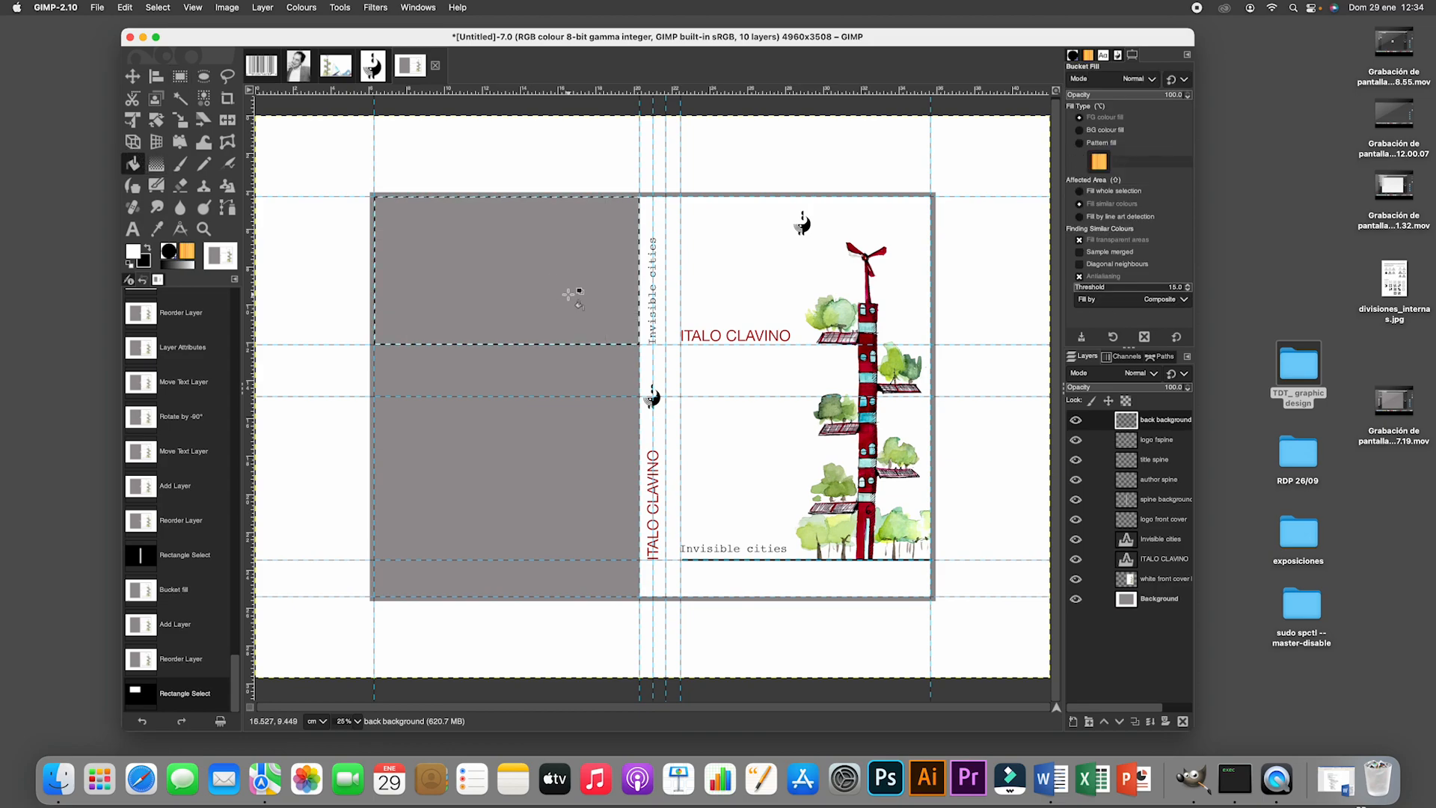
left_click(388, 483)
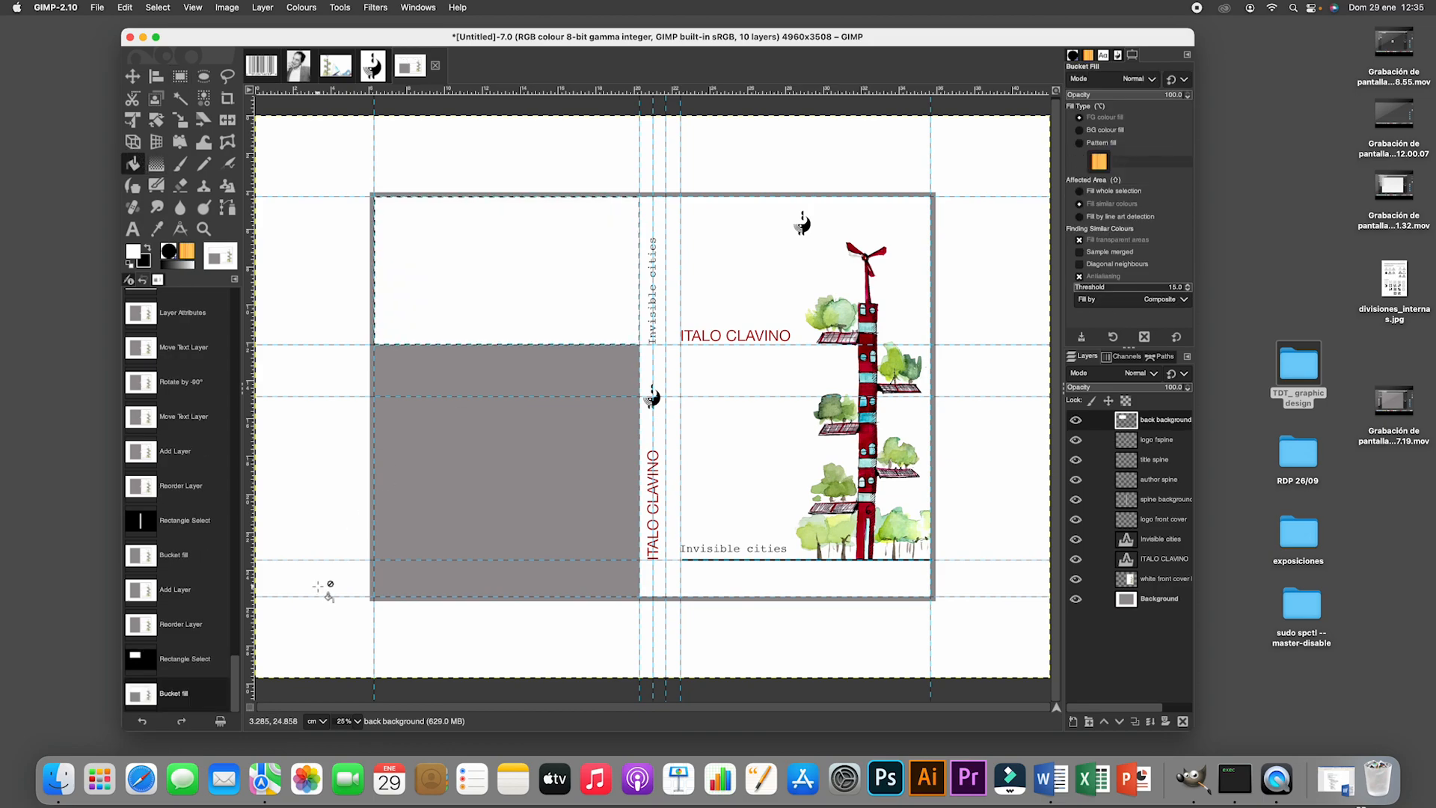
Select the rest of the back cover below the white area, about 14.0 x 13.3 cm, fill it with black and clear the selection.
left_click(180, 77)
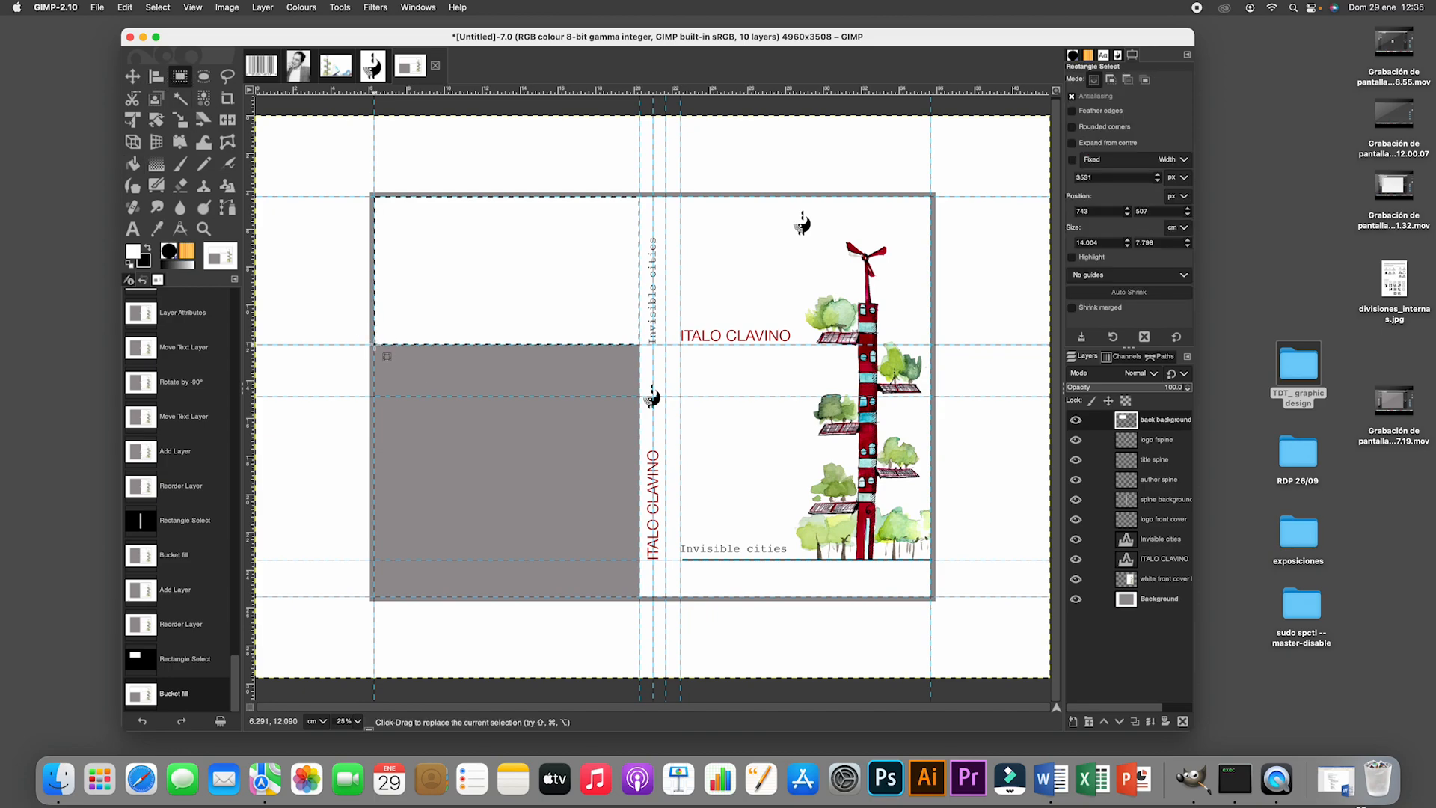
left_click_drag(374, 345, 640, 597)
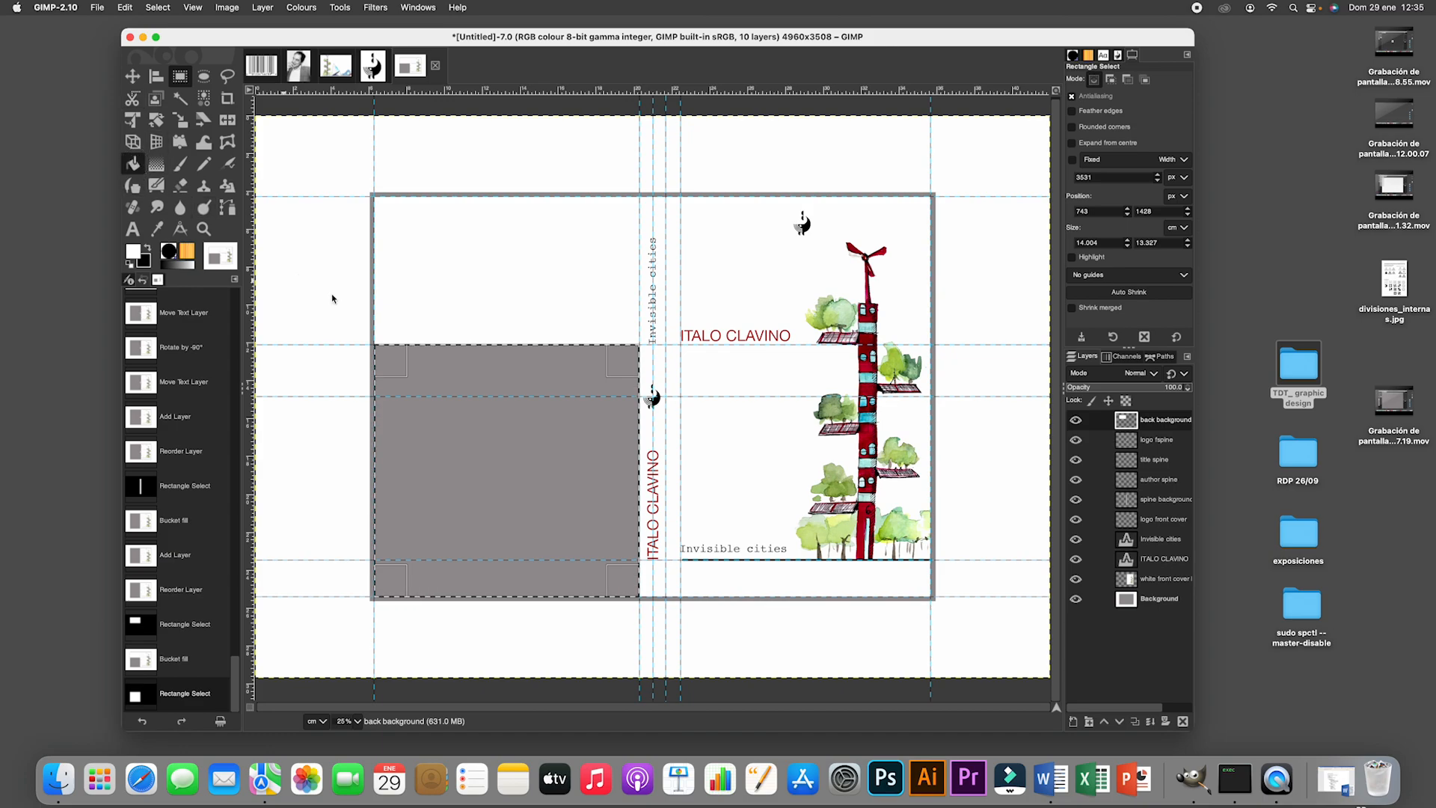
key("shift+b")
left_click(150, 250)
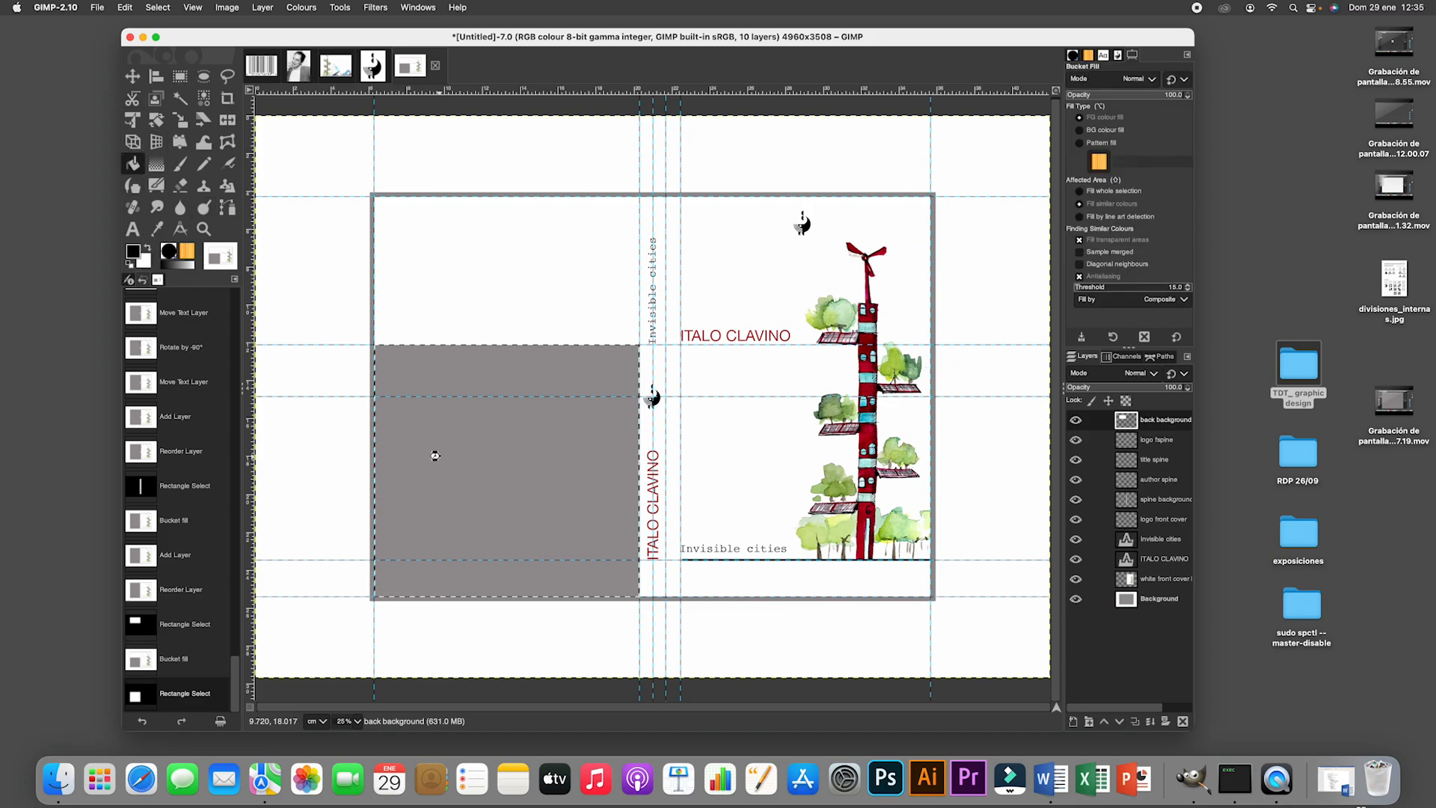
left_click(437, 456)
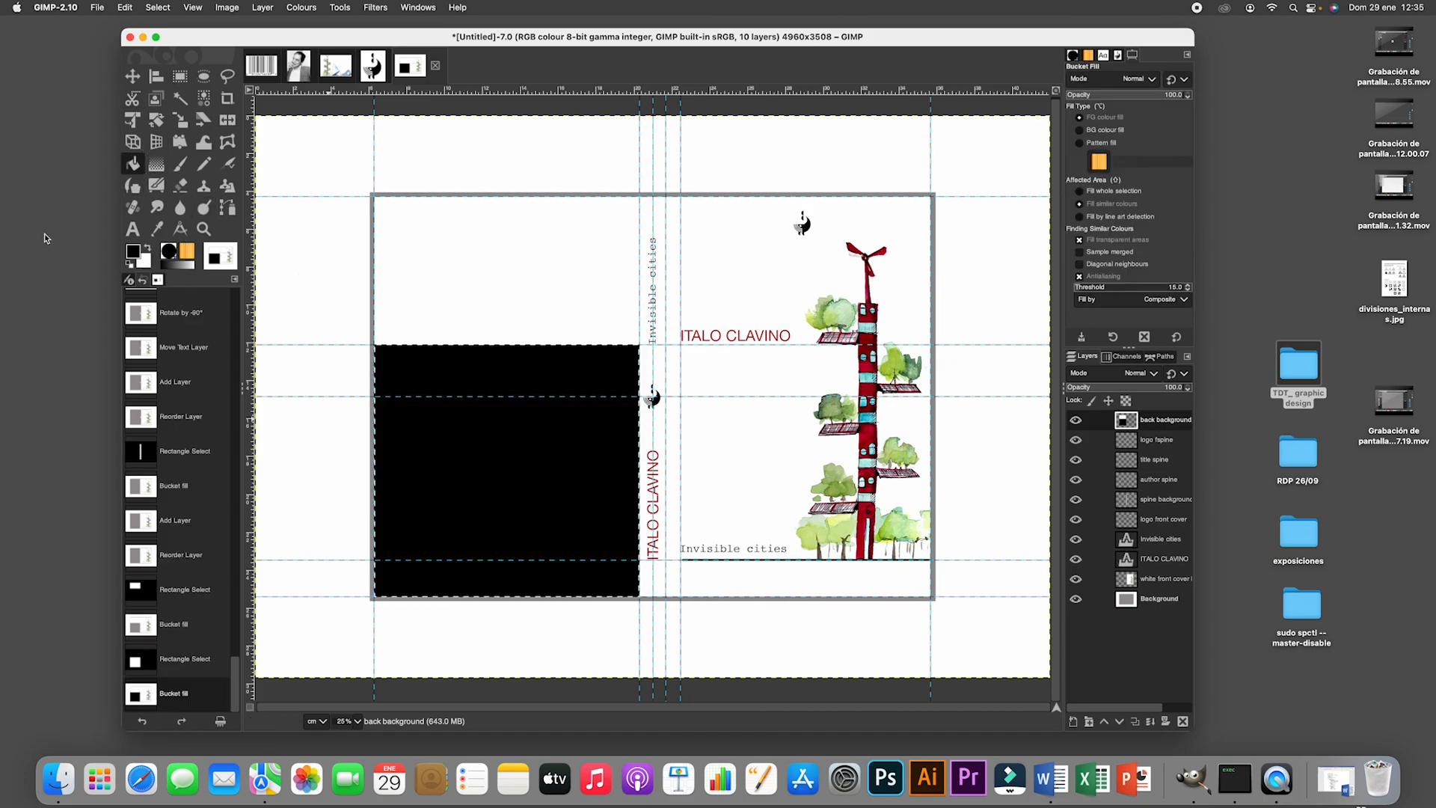
left_click(158, 9)
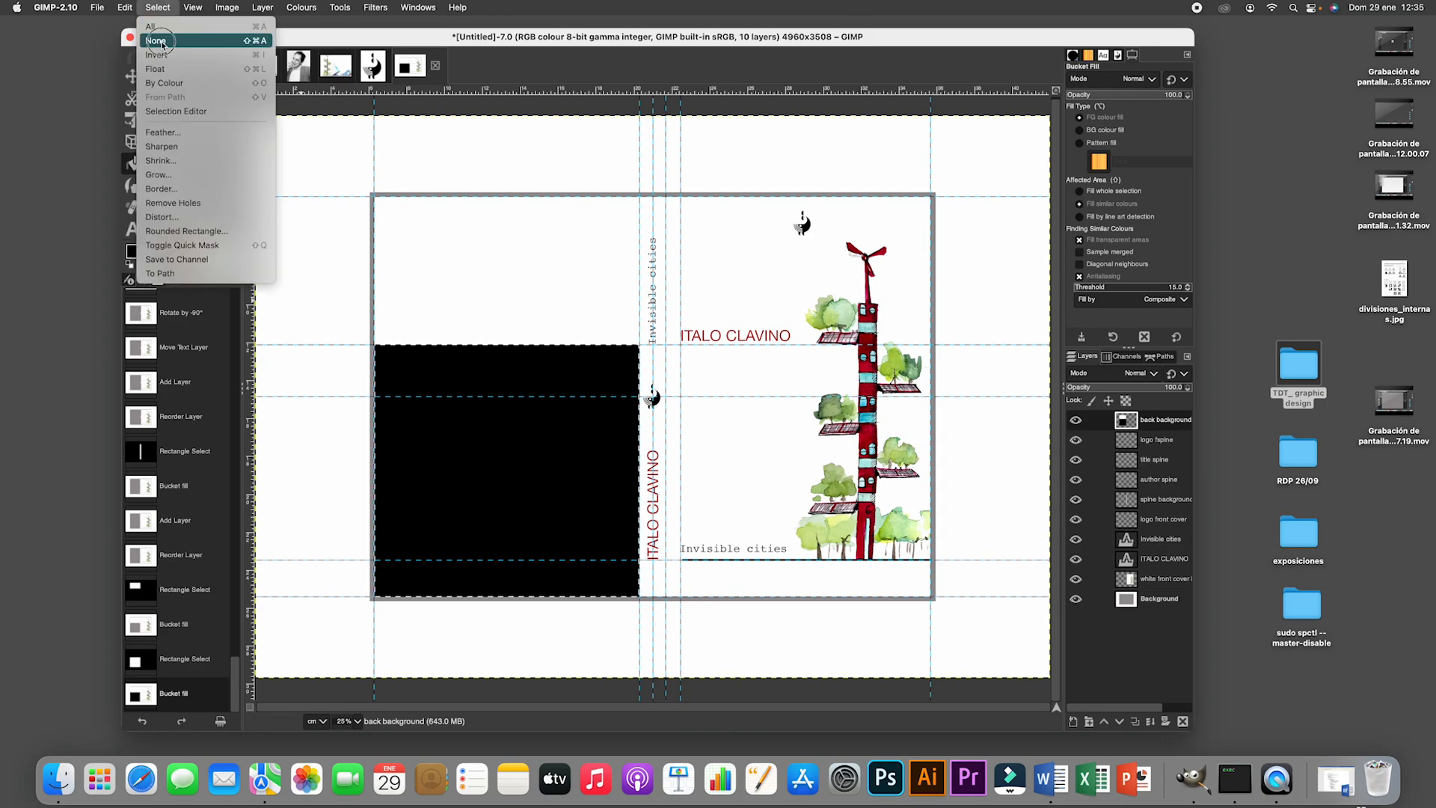
left_click(155, 40)
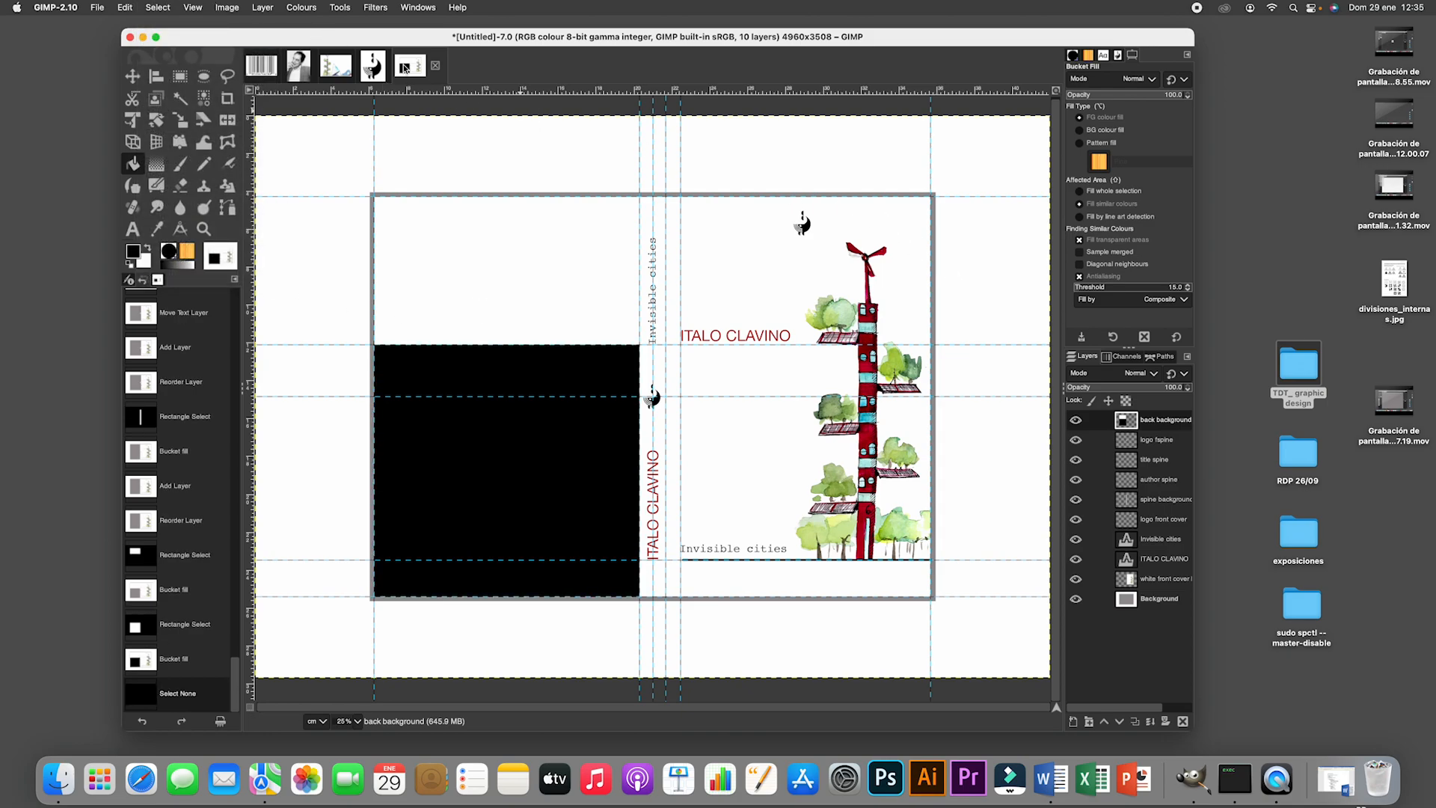
Select the entire barcode image and copy it.
left_click(273, 69)
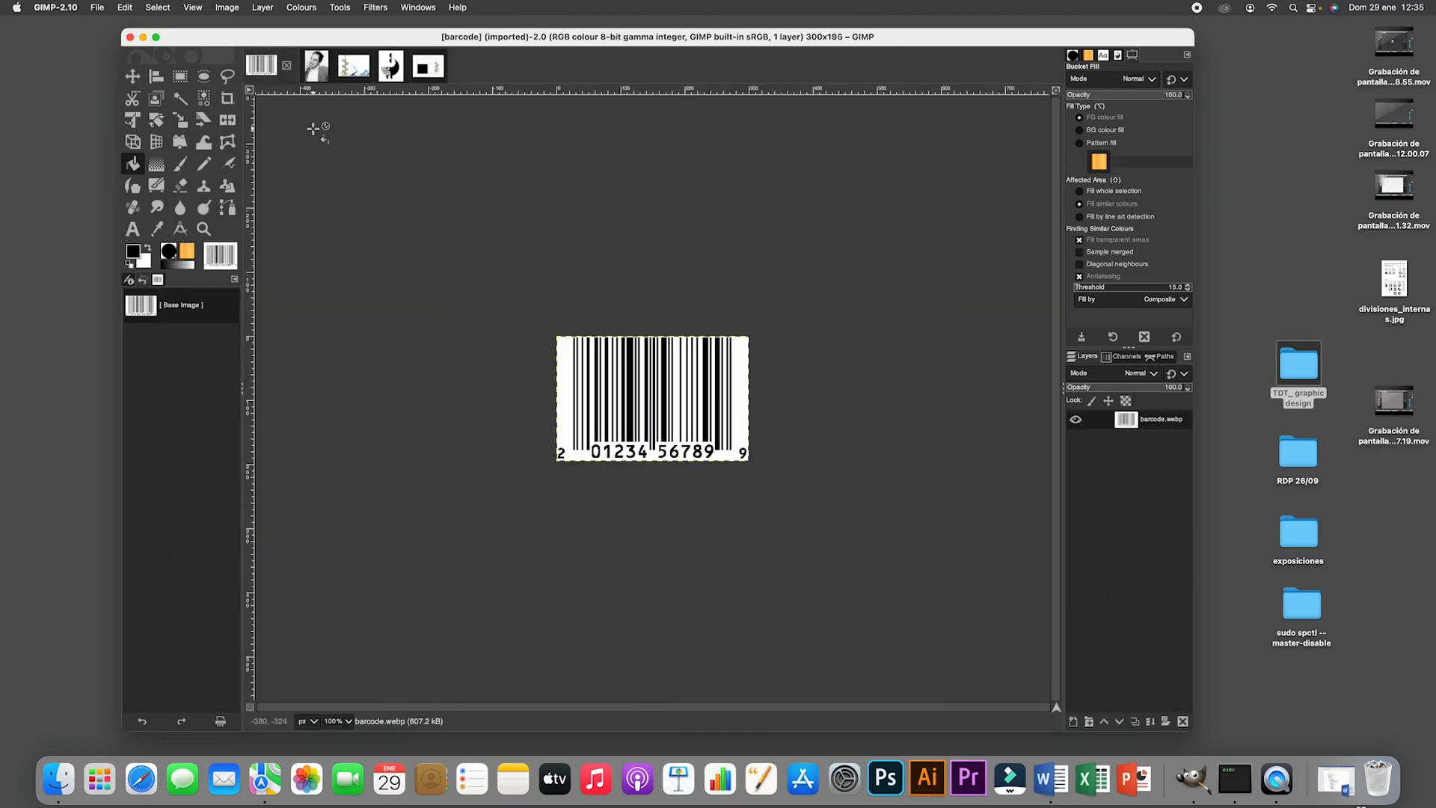
left_click(158, 8)
left_click(169, 26)
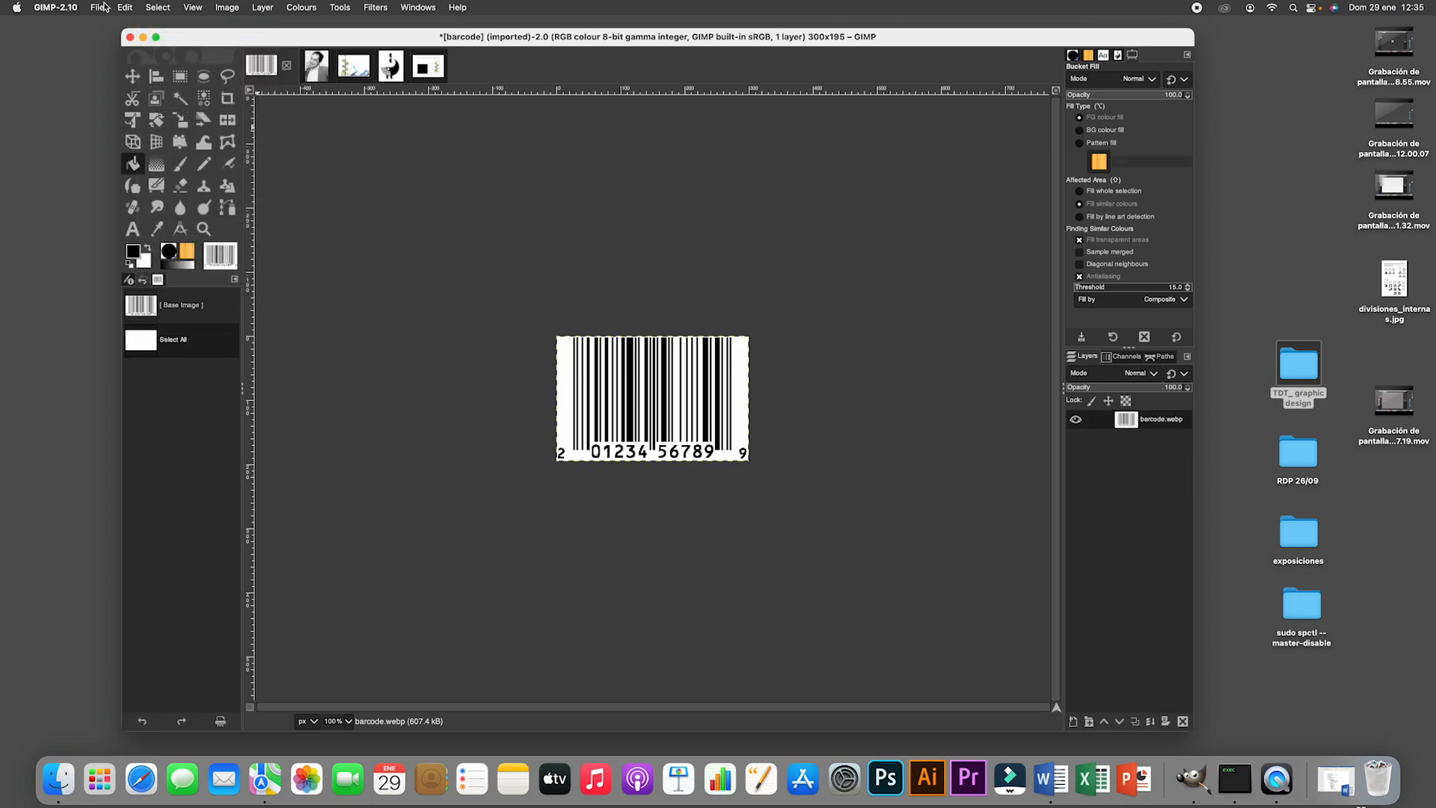
left_click(124, 7)
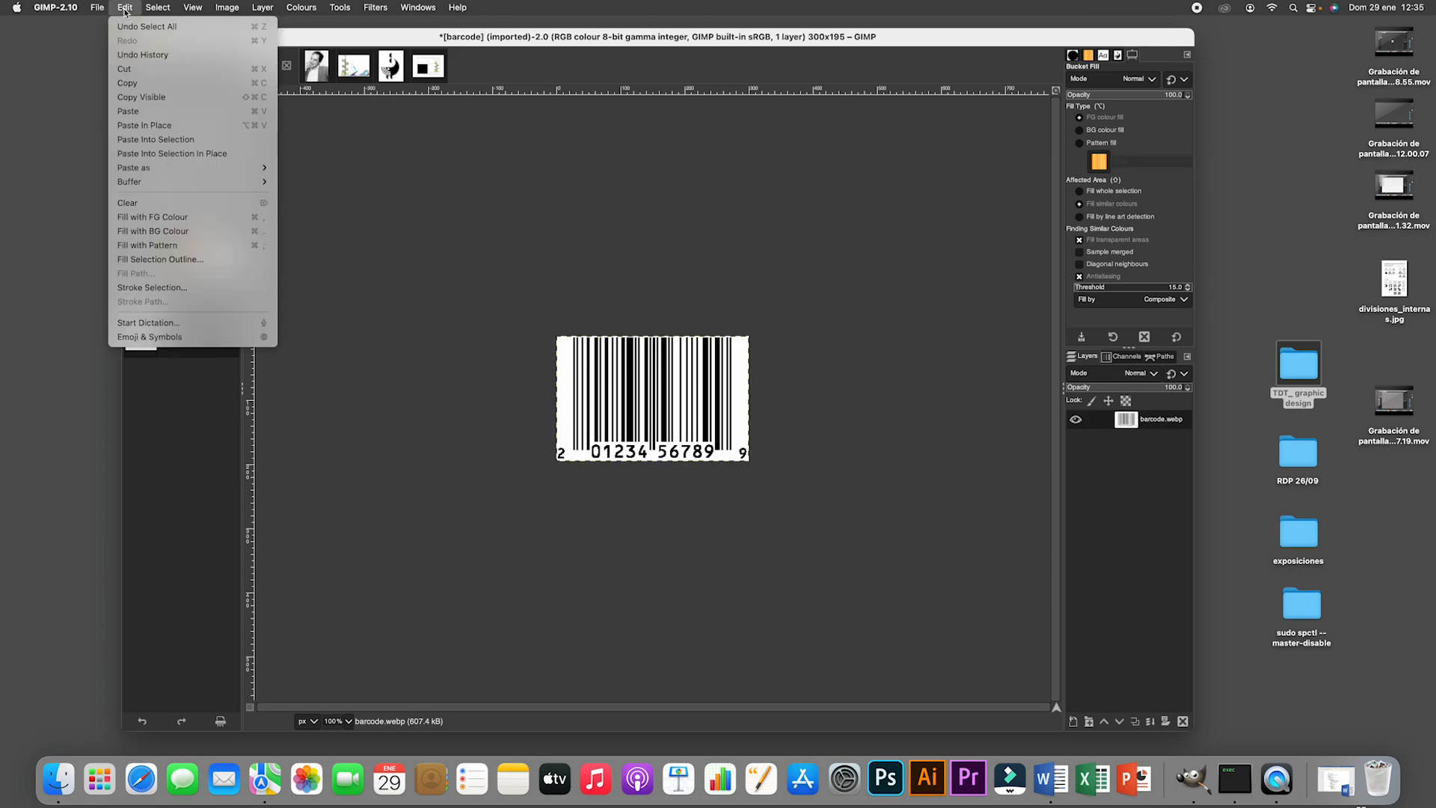
left_click(135, 83)
Paste the copied barcode into the book cover image as a new layer and name the layer "barcode".
left_click(358, 67)
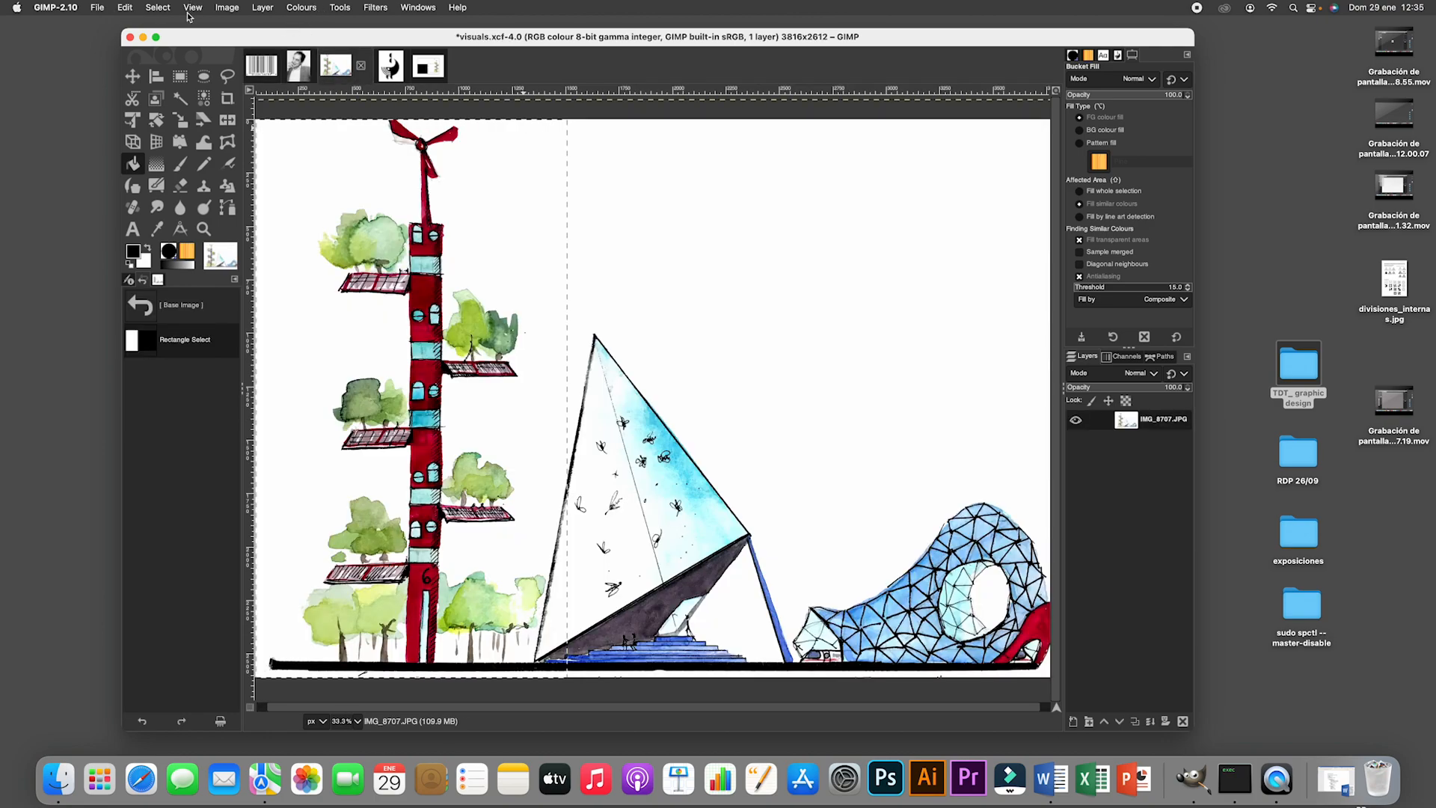
left_click(440, 70)
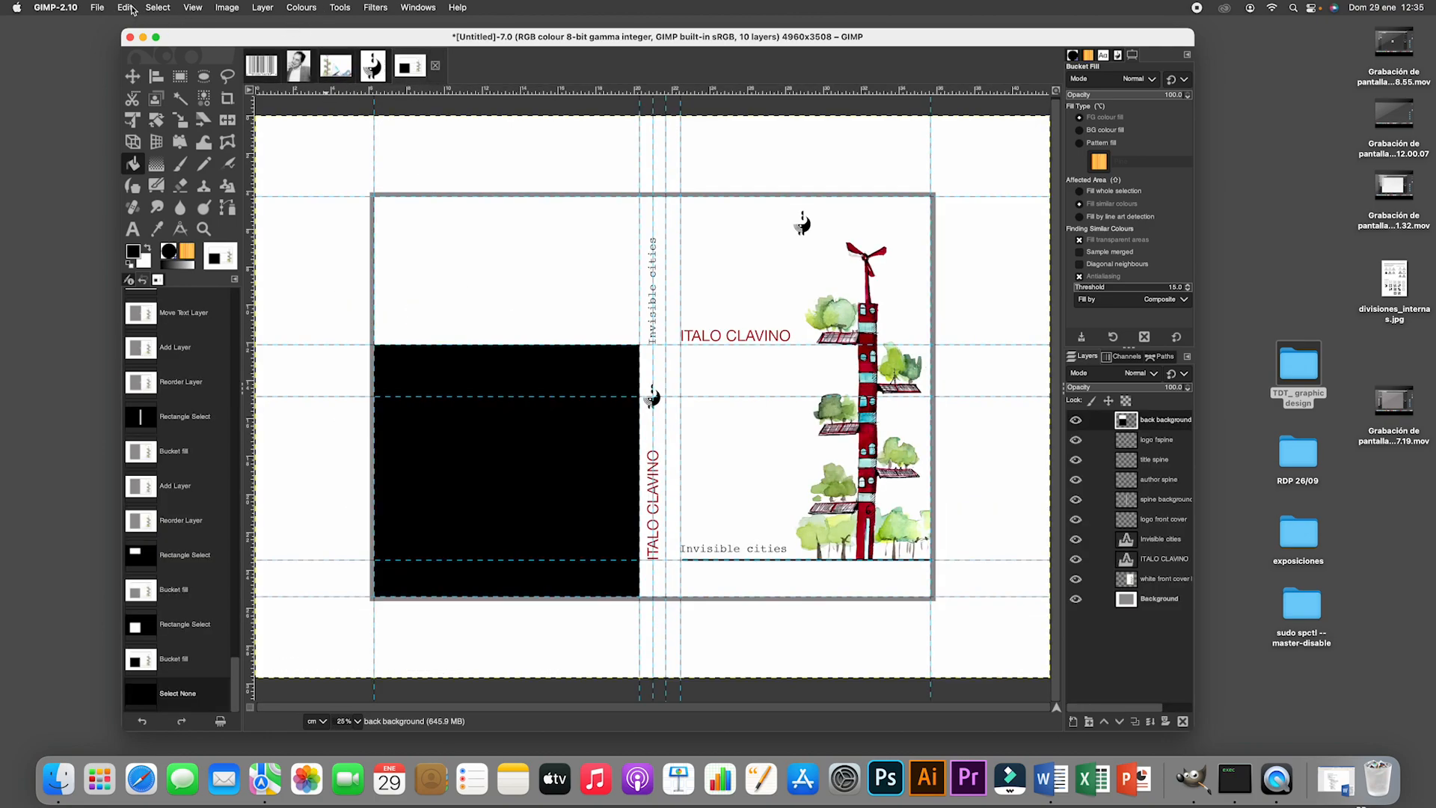
left_click(130, 8)
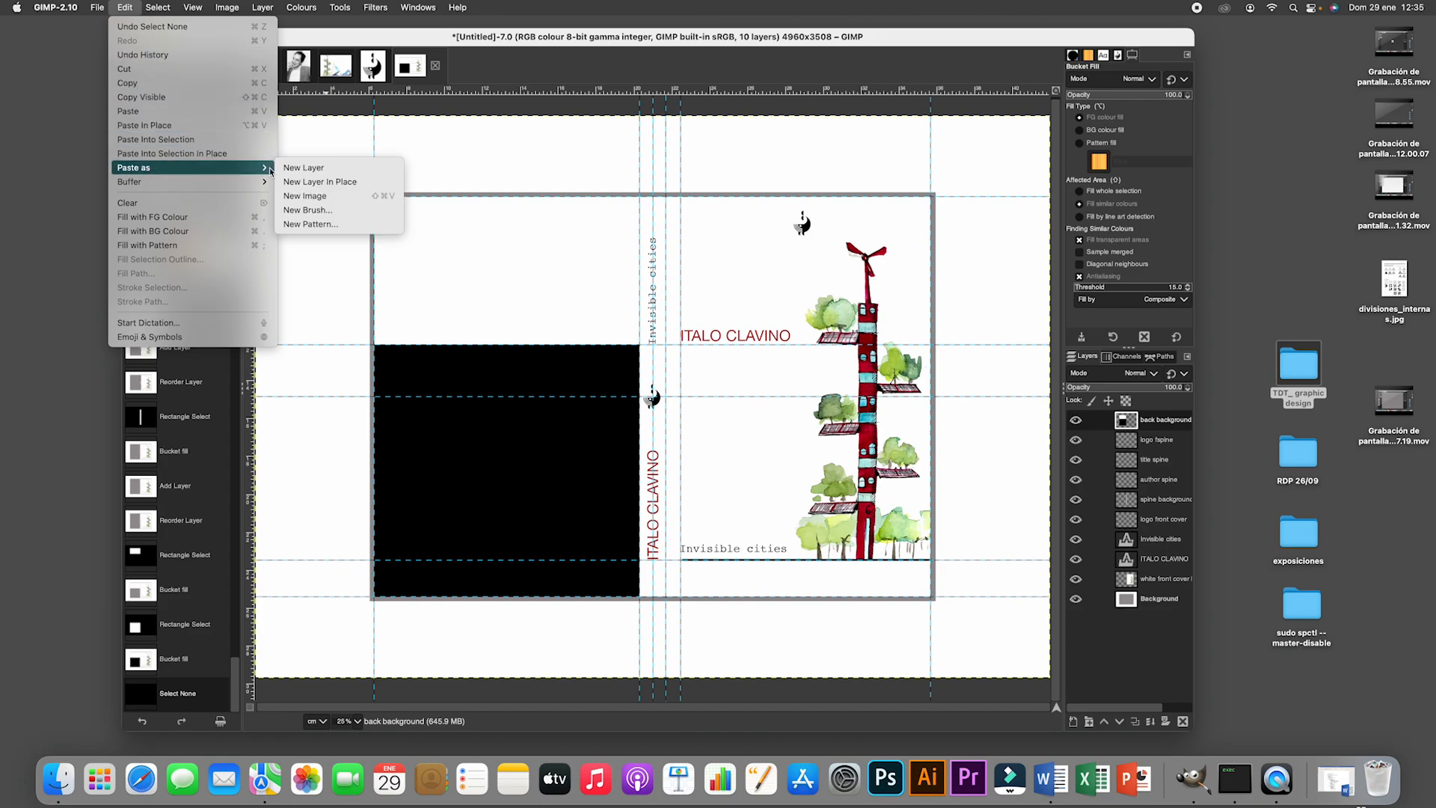
left_click(304, 168)
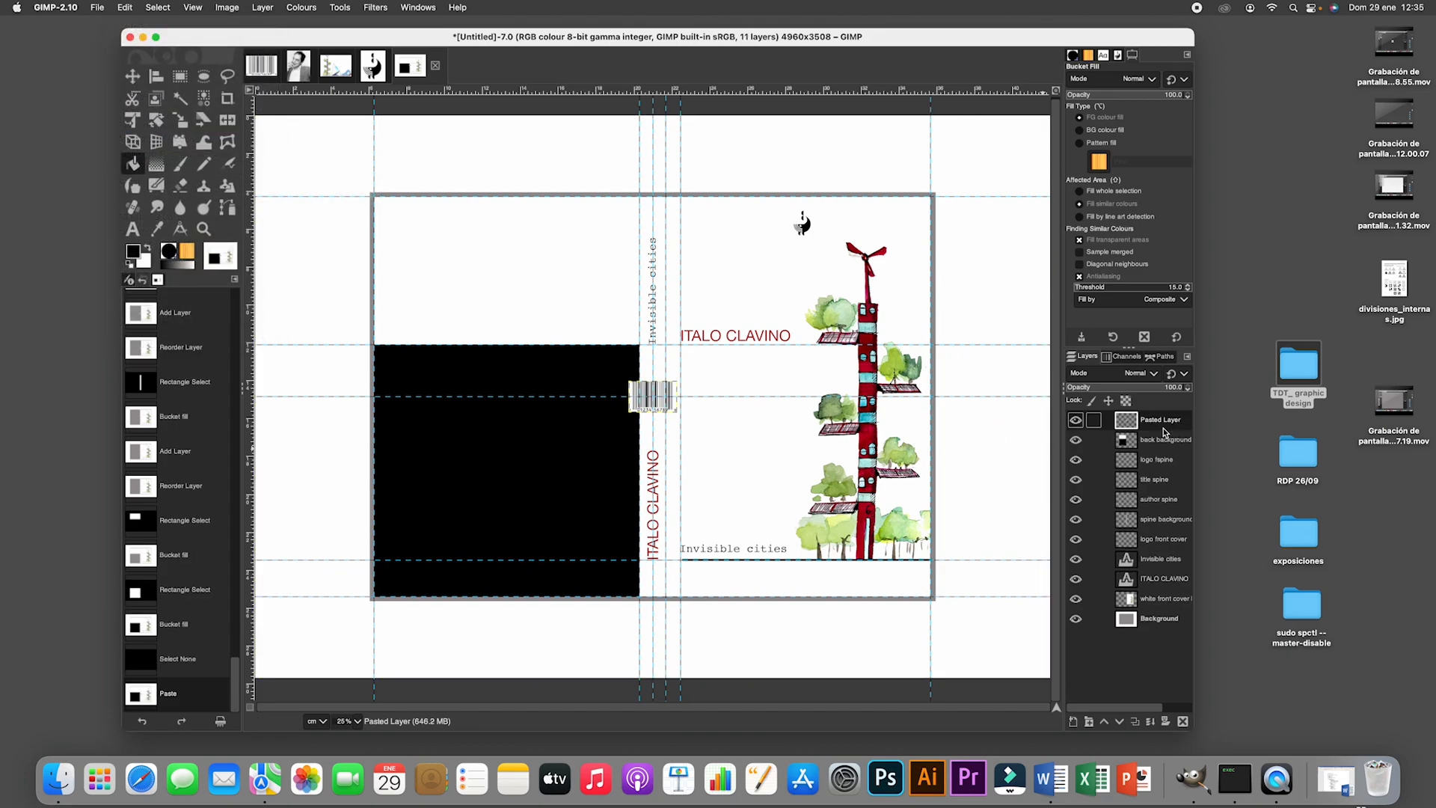
right_click(1163, 431)
left_click(1205, 19)
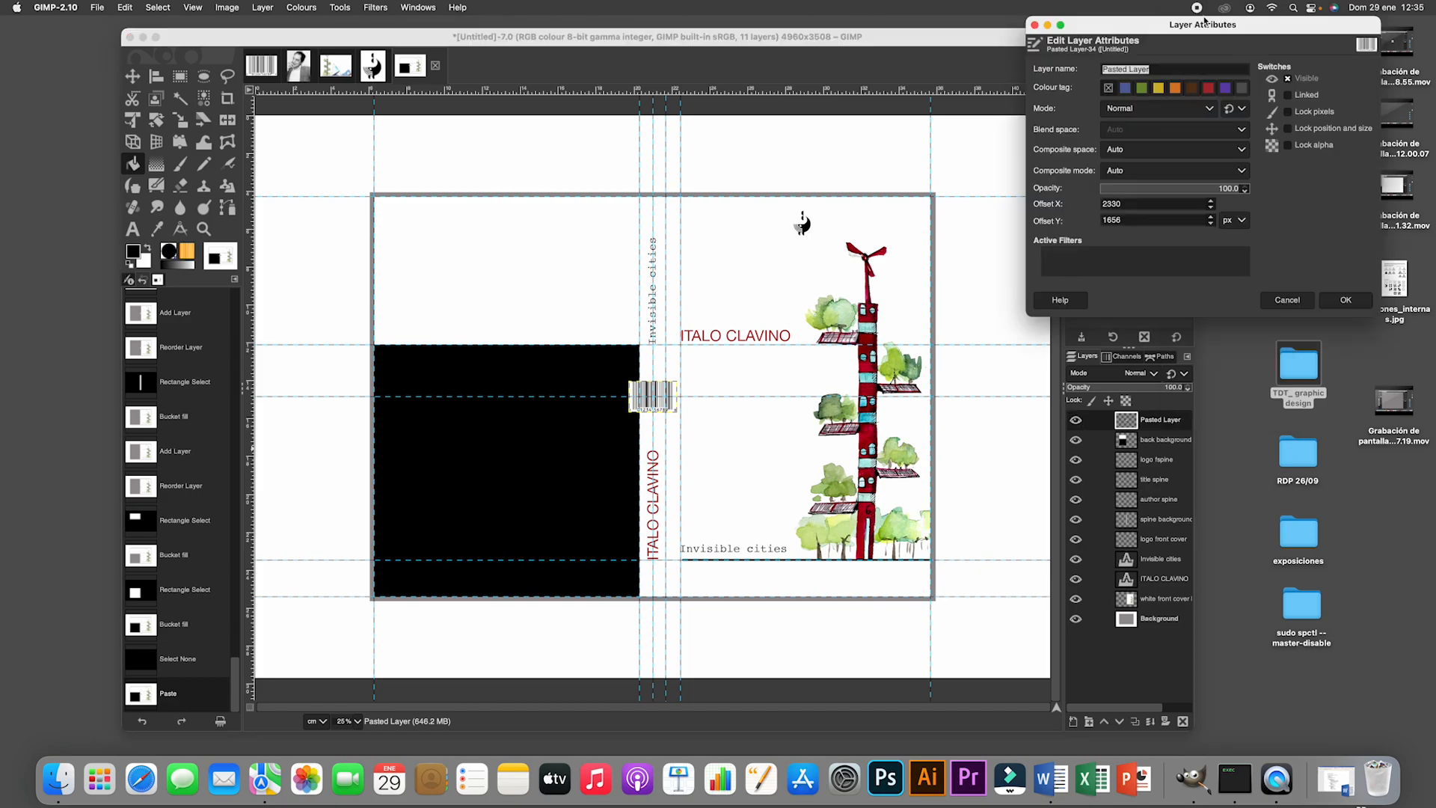
type("barcode")
left_click(1346, 300)
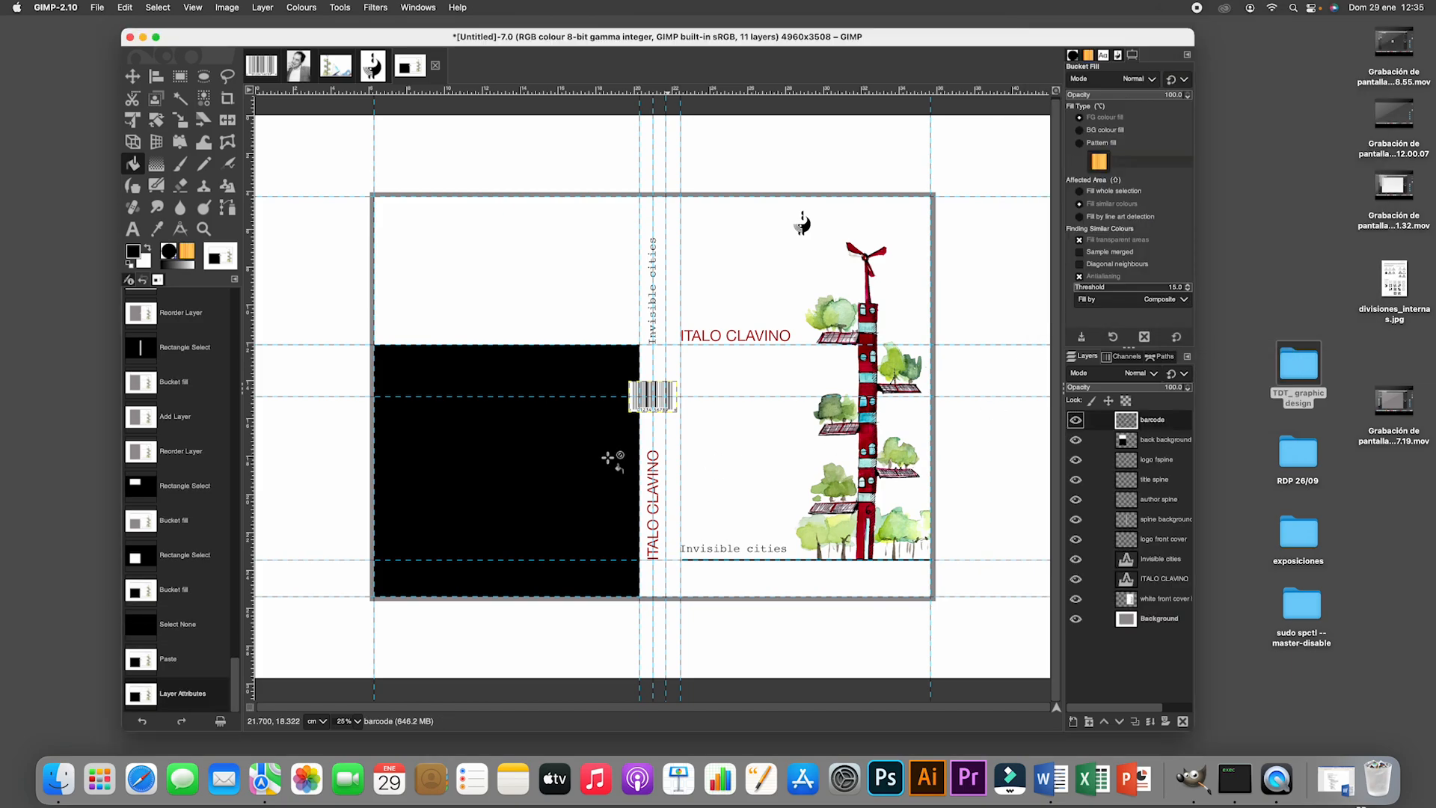
Move the barcode to the lower left corner of the black area on the back cover.
left_click(132, 76)
left_click_drag(646, 416, 413, 581)
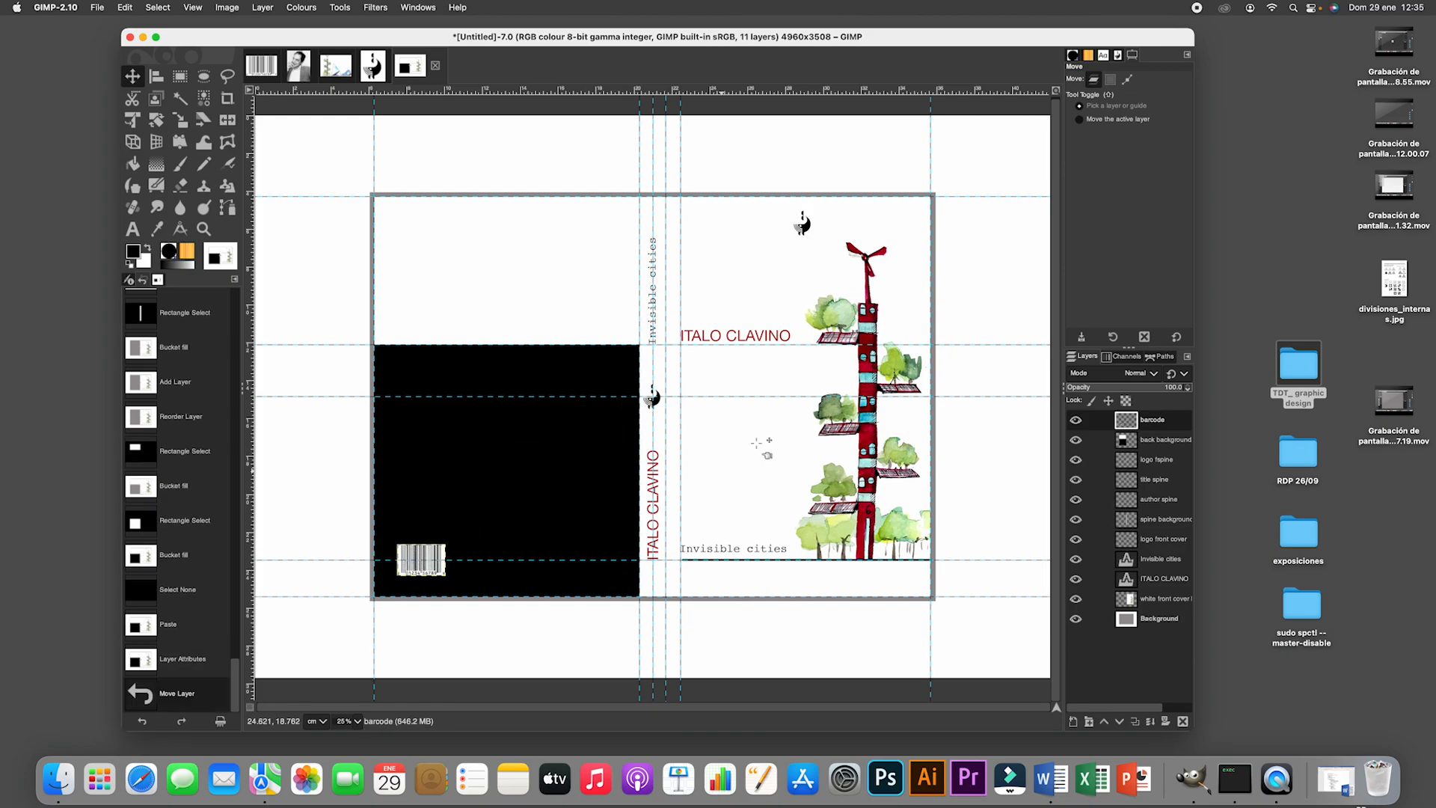
left_click(303, 70)
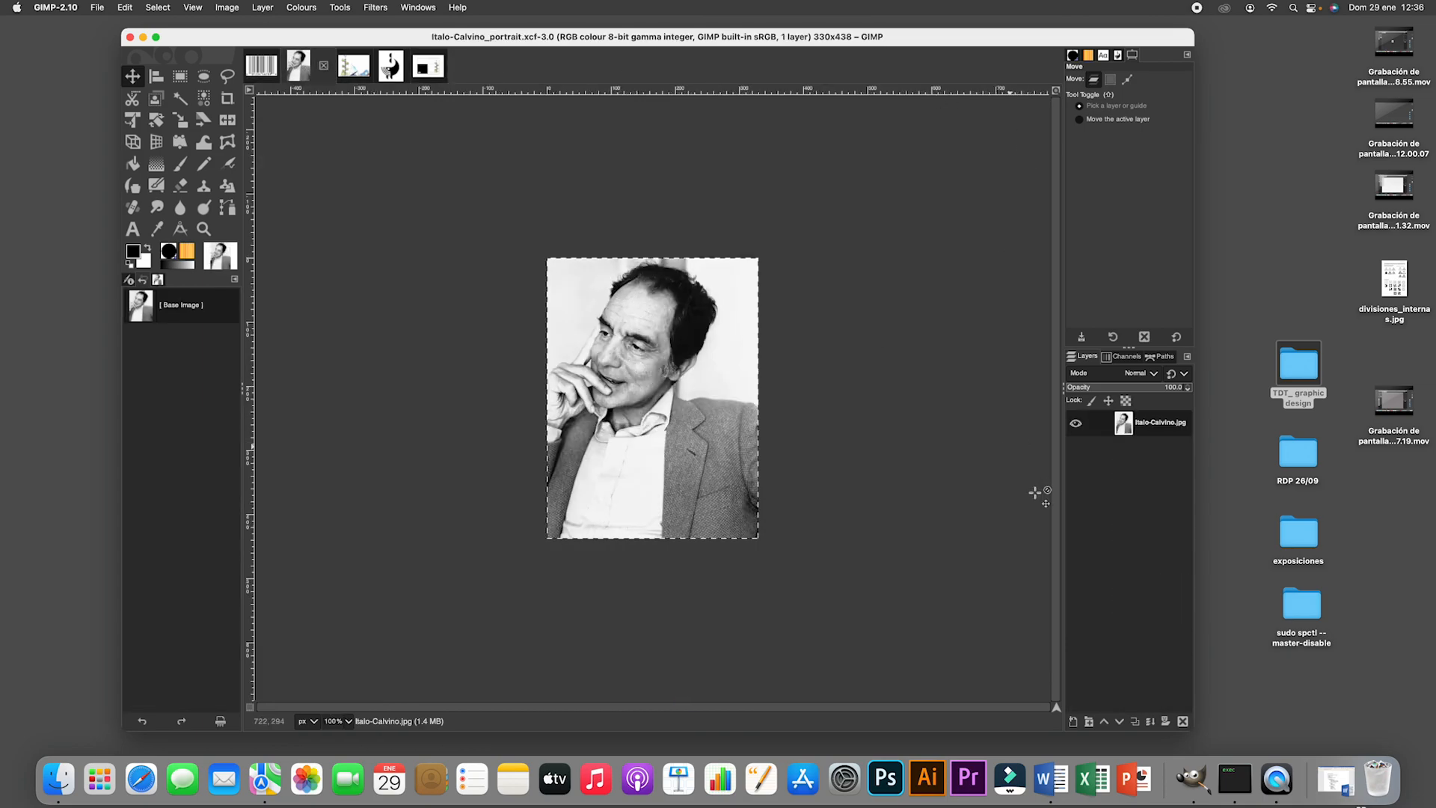
left_click(430, 68)
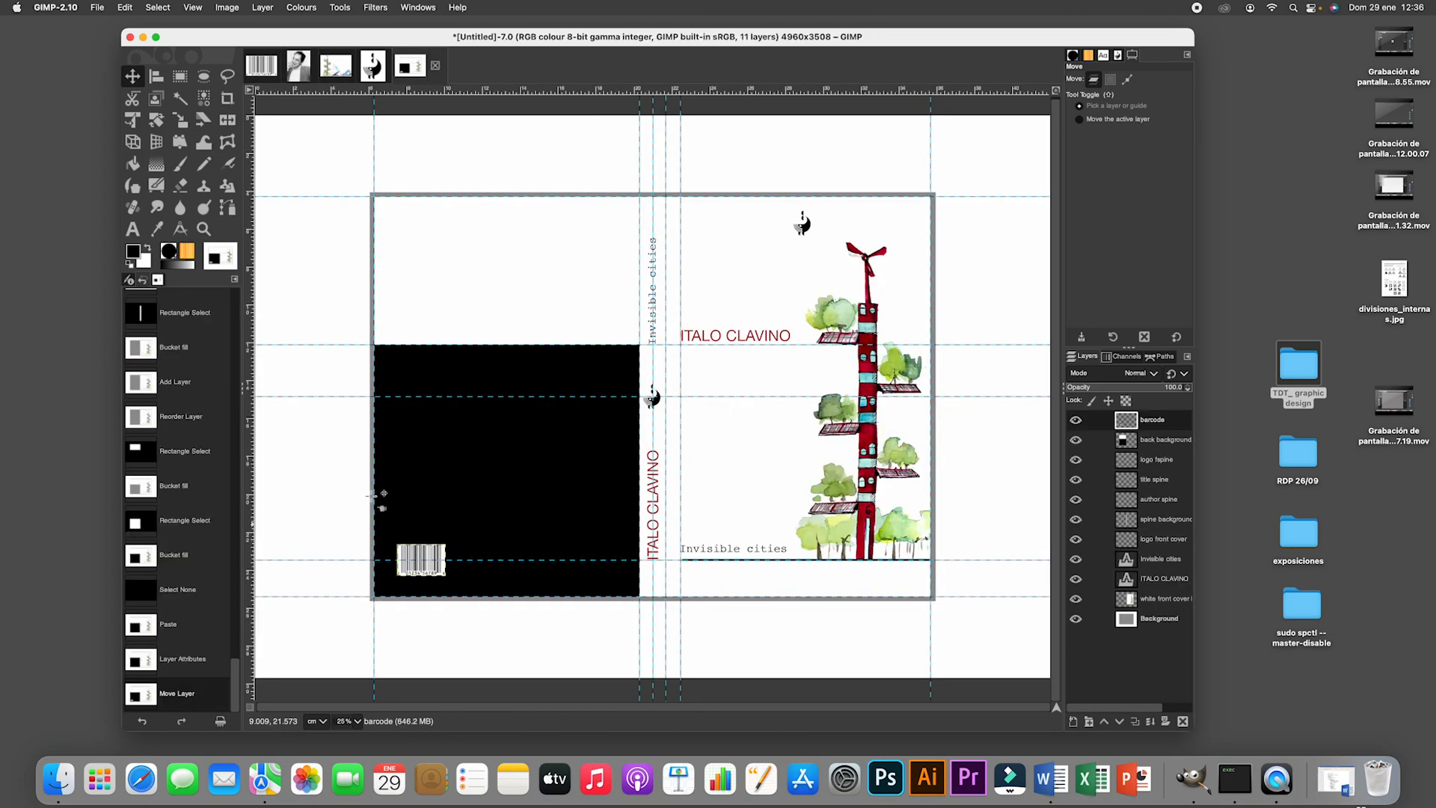
Draw a large text box on the black back cover area above the barcode and set its text colour to white (ffffff).
left_click(132, 228)
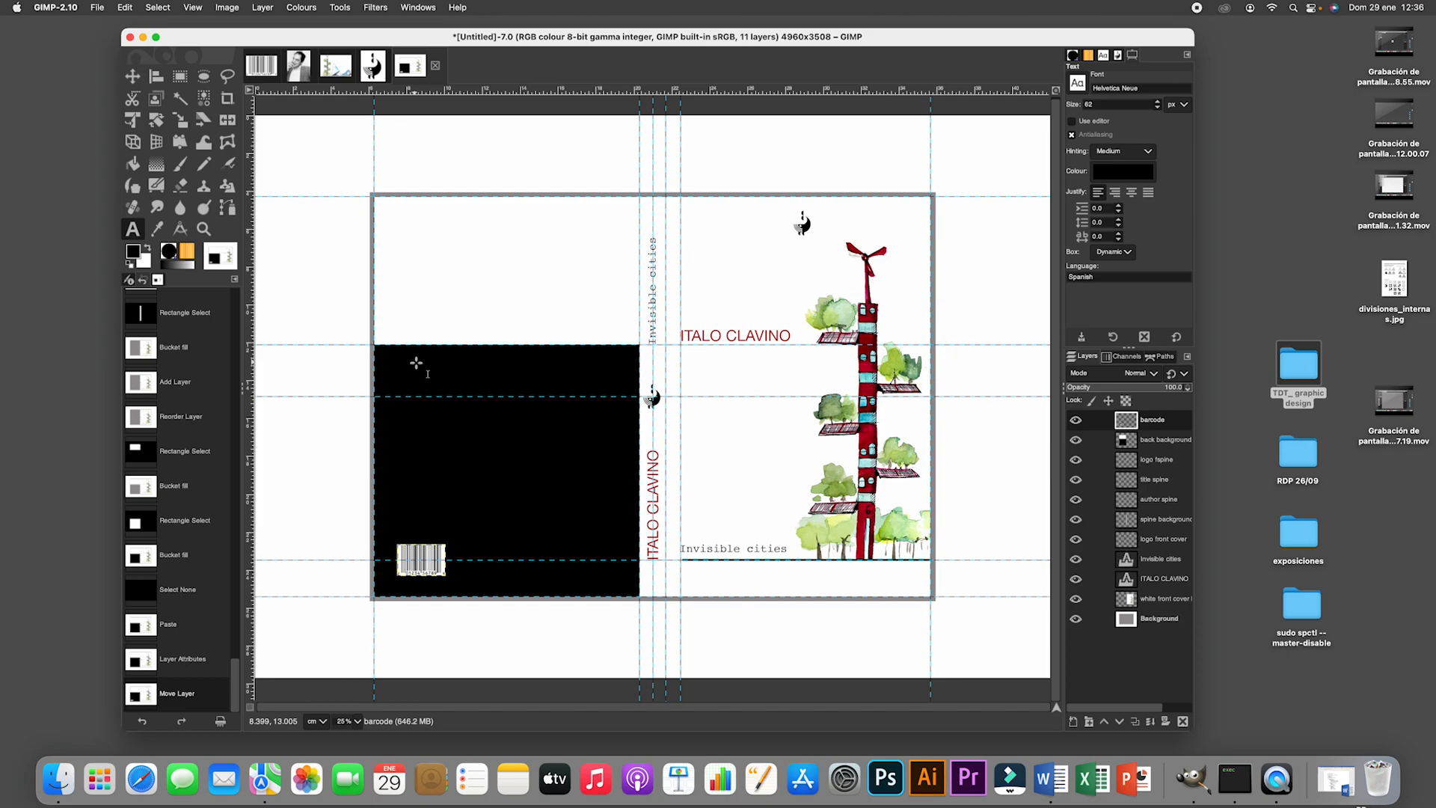
left_click_drag(416, 361, 610, 537)
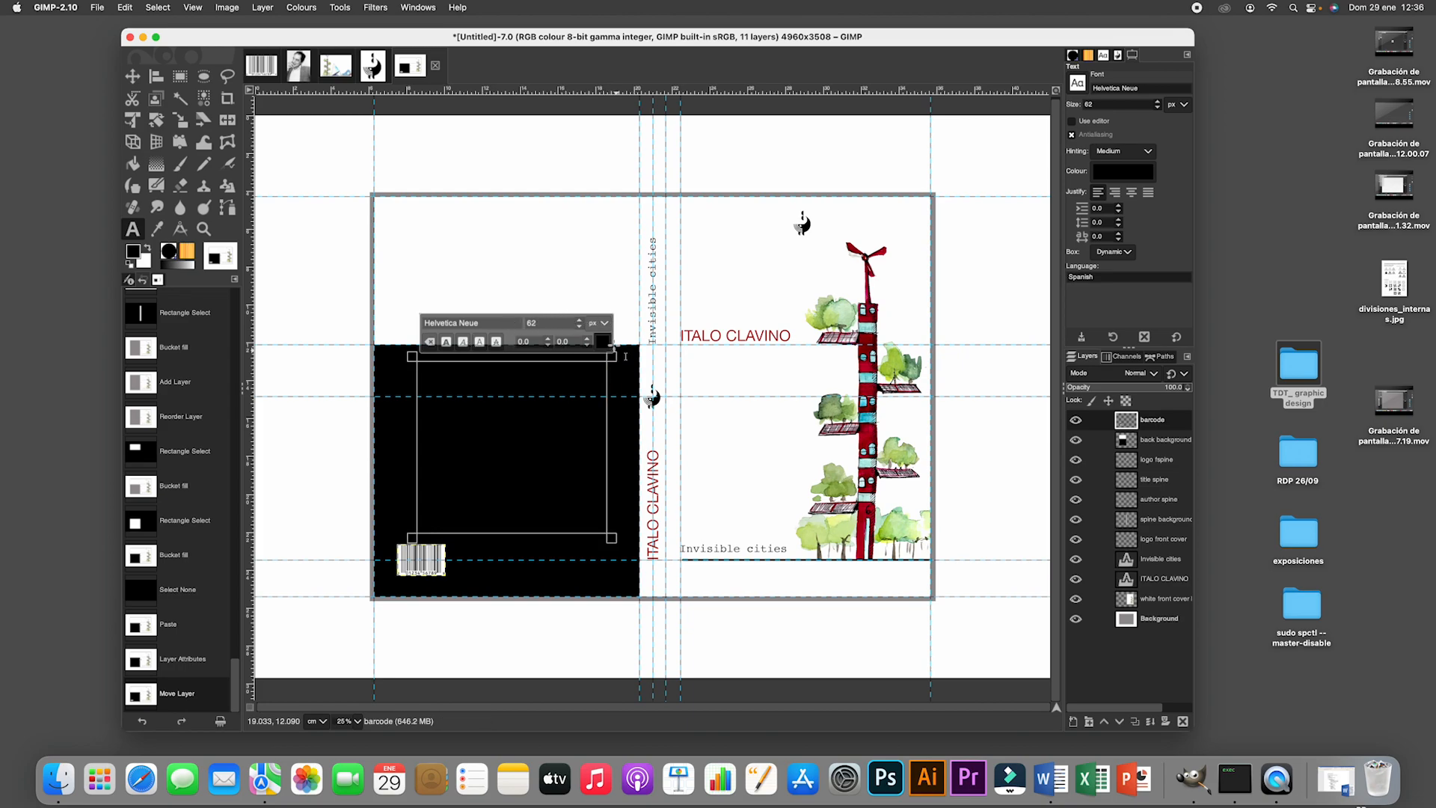
left_click(602, 341)
left_click_drag(569, 338, 467, 262)
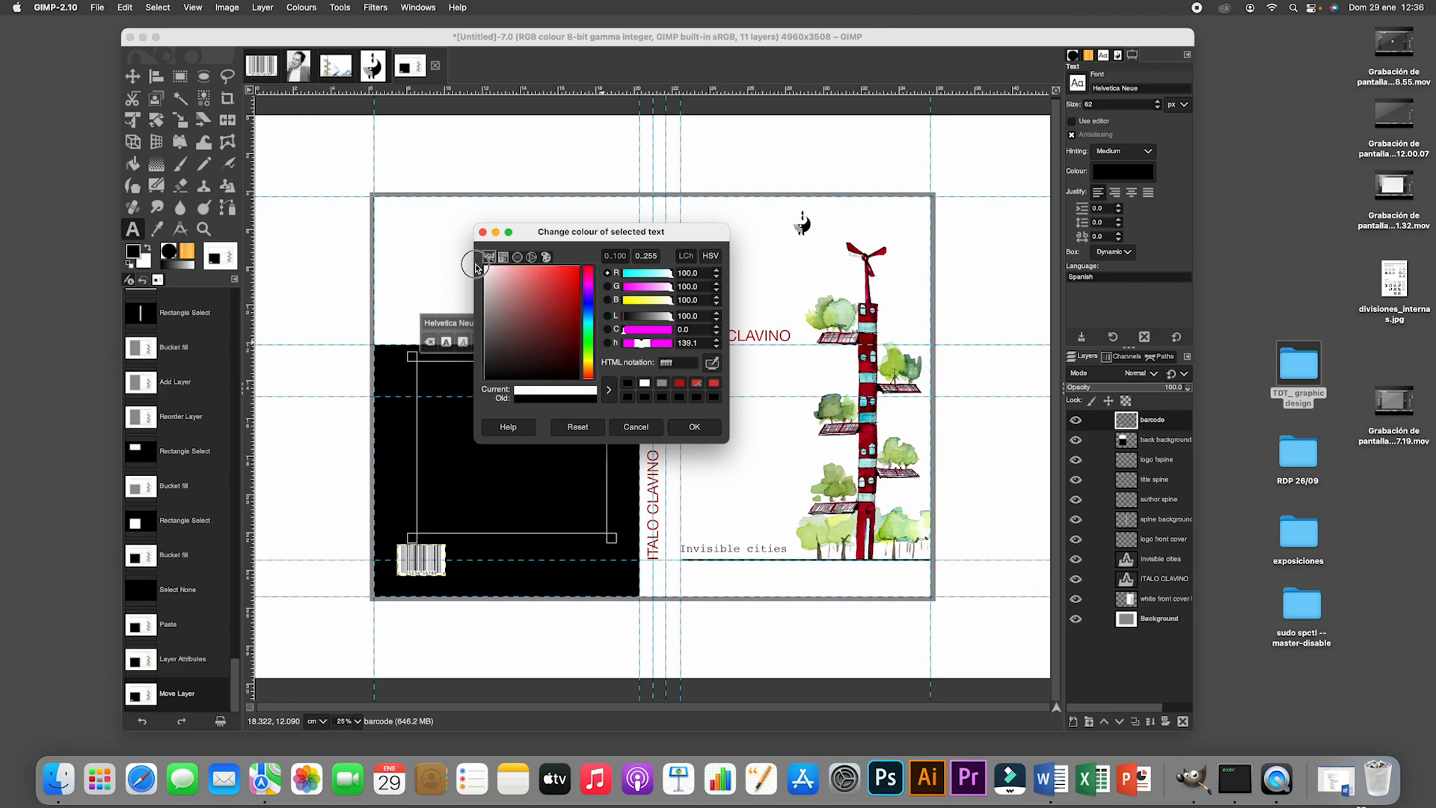
left_click(695, 428)
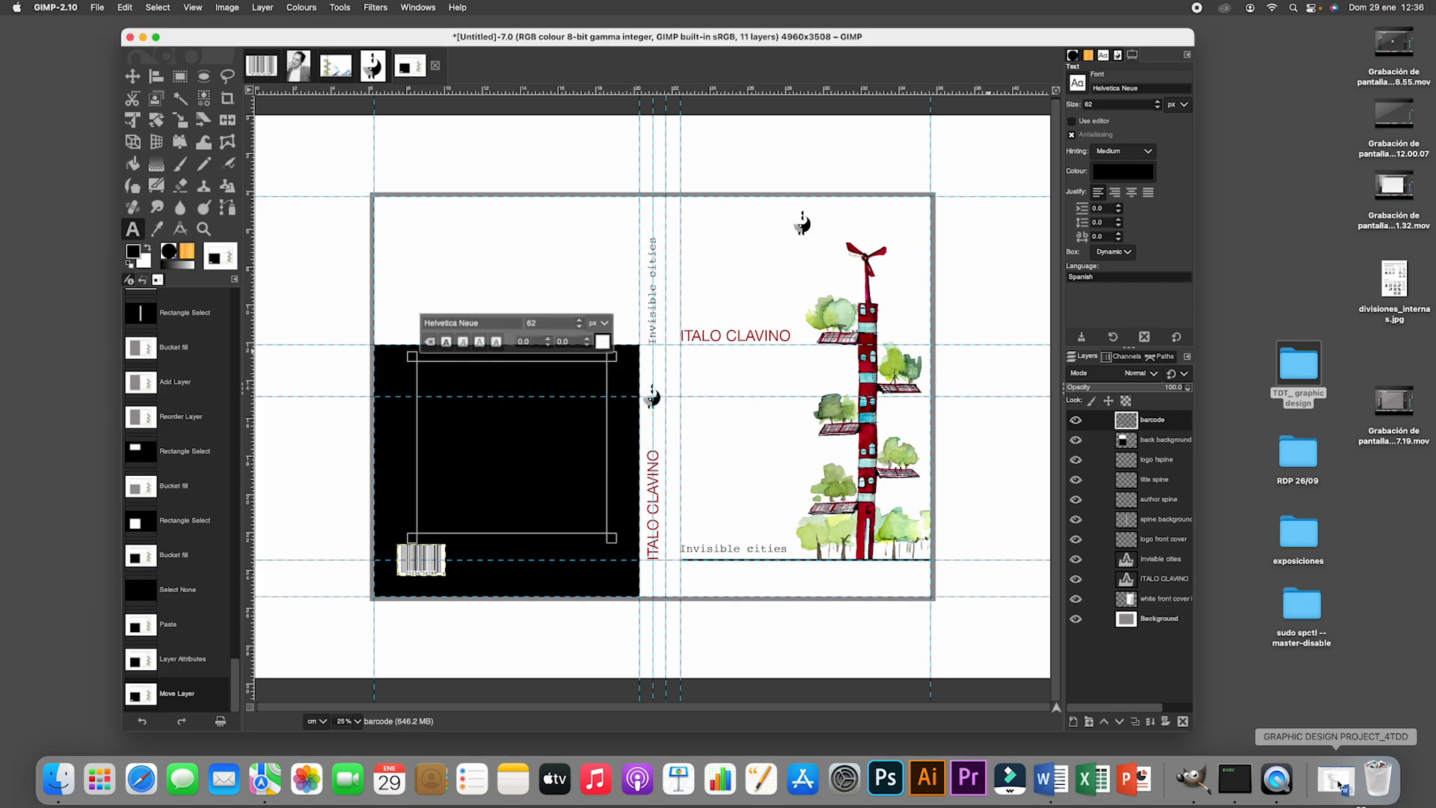
Open the Word document with the book description from the TDT_ graphic design folder and copy its first two paragraphs.
double_click(1306, 367)
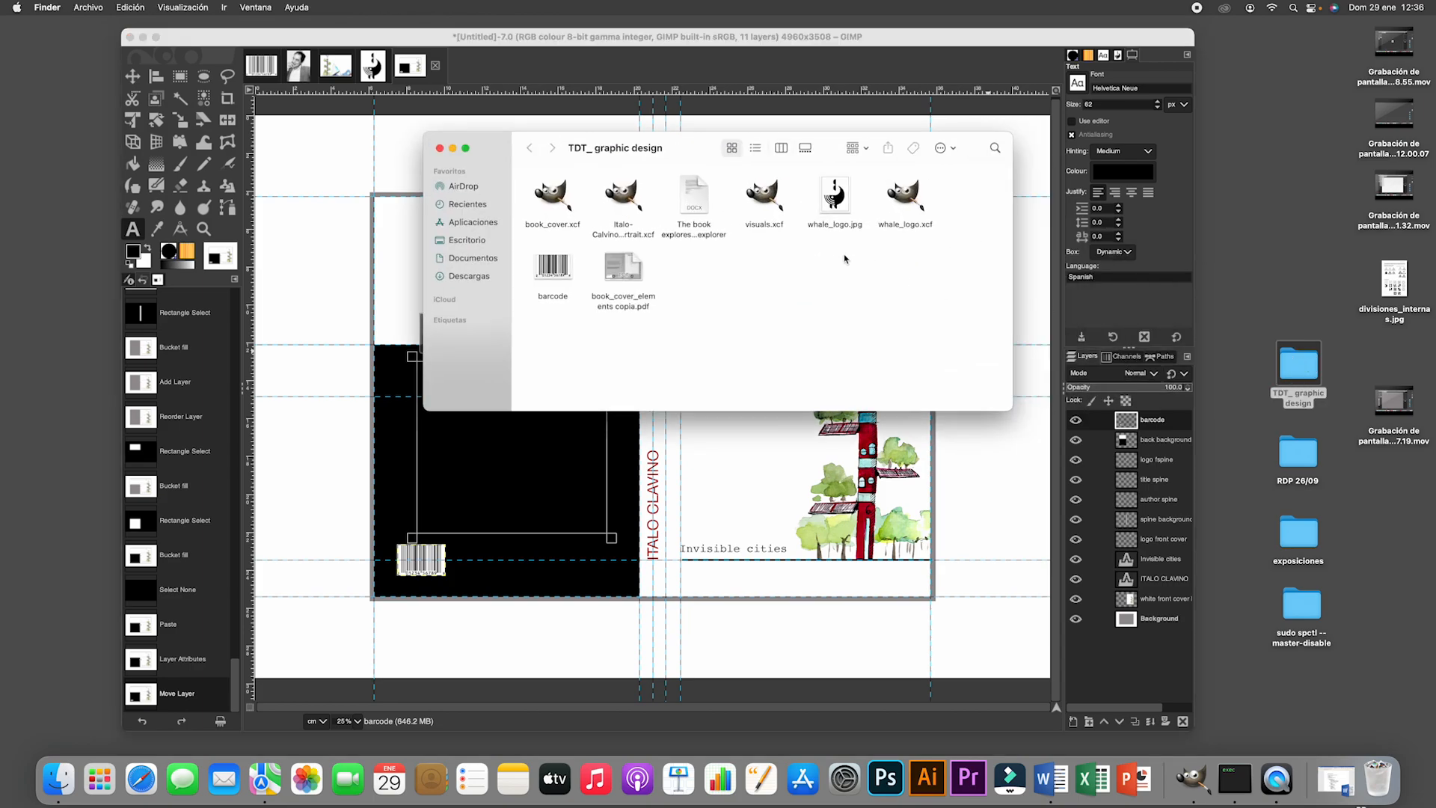
double_click(710, 200)
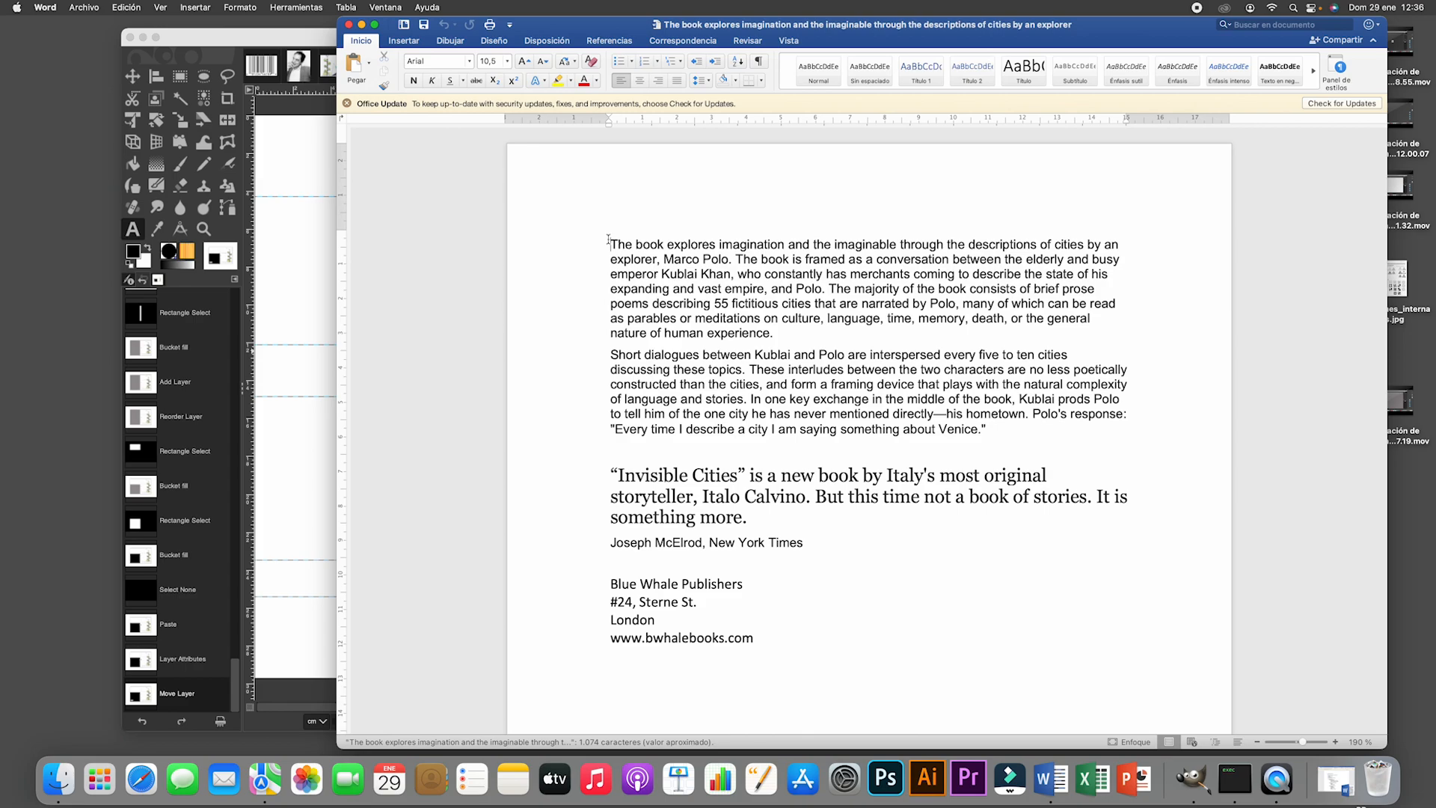
left_click_drag(609, 244, 1118, 441)
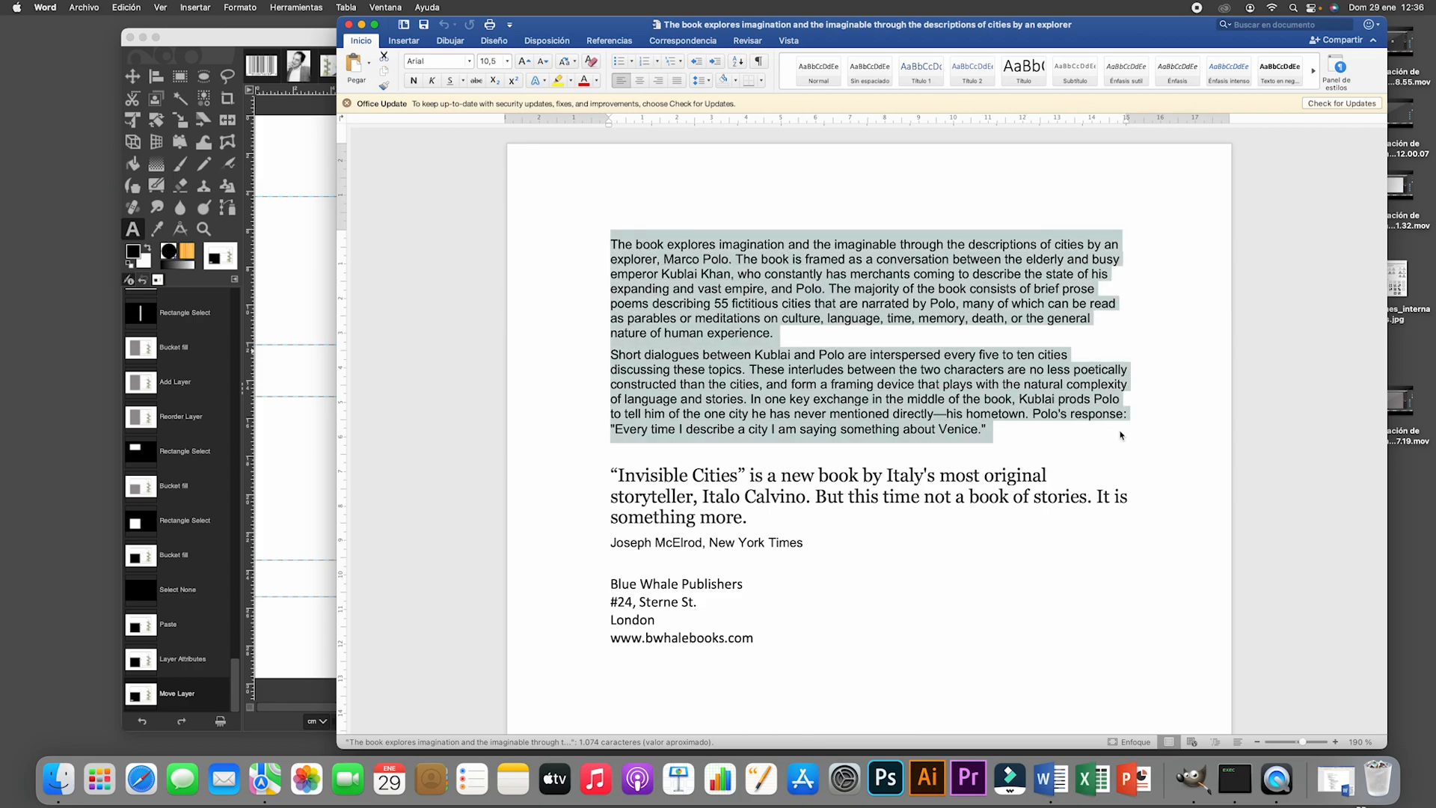
key("super+c")
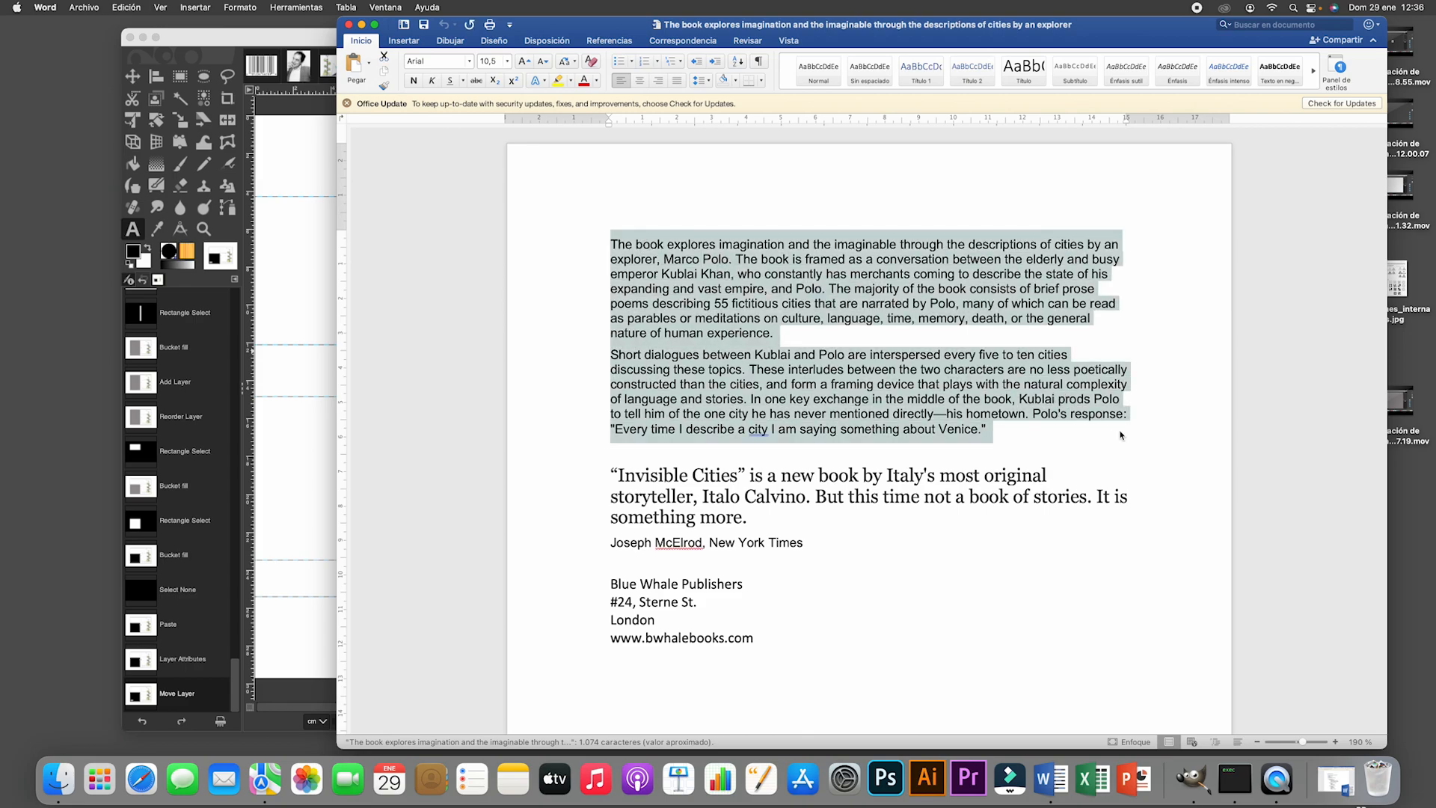
Return to the GIMP book cover and paste the copied description into the text box on the black back cover area.
left_click(362, 26)
left_click(479, 417)
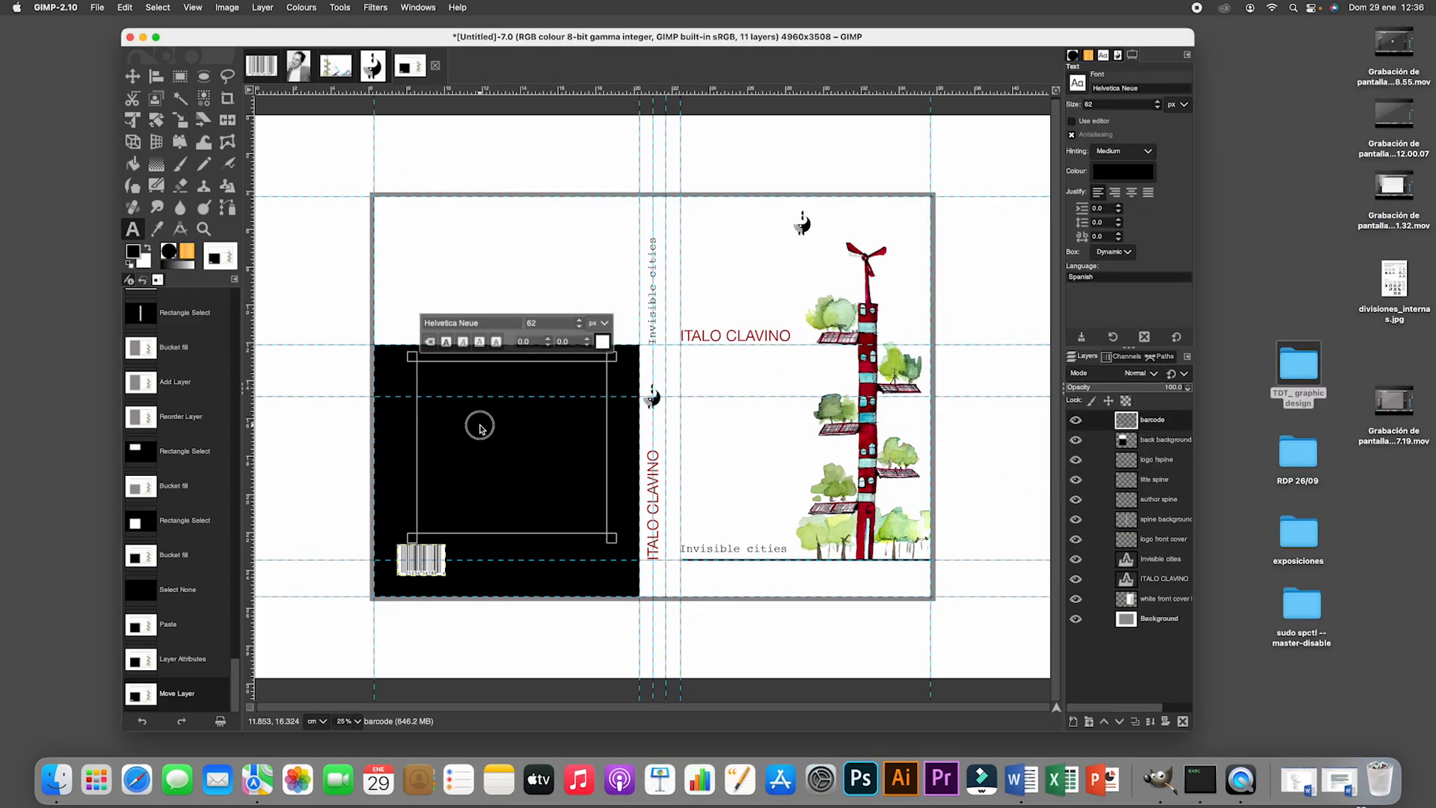
right_click(431, 372)
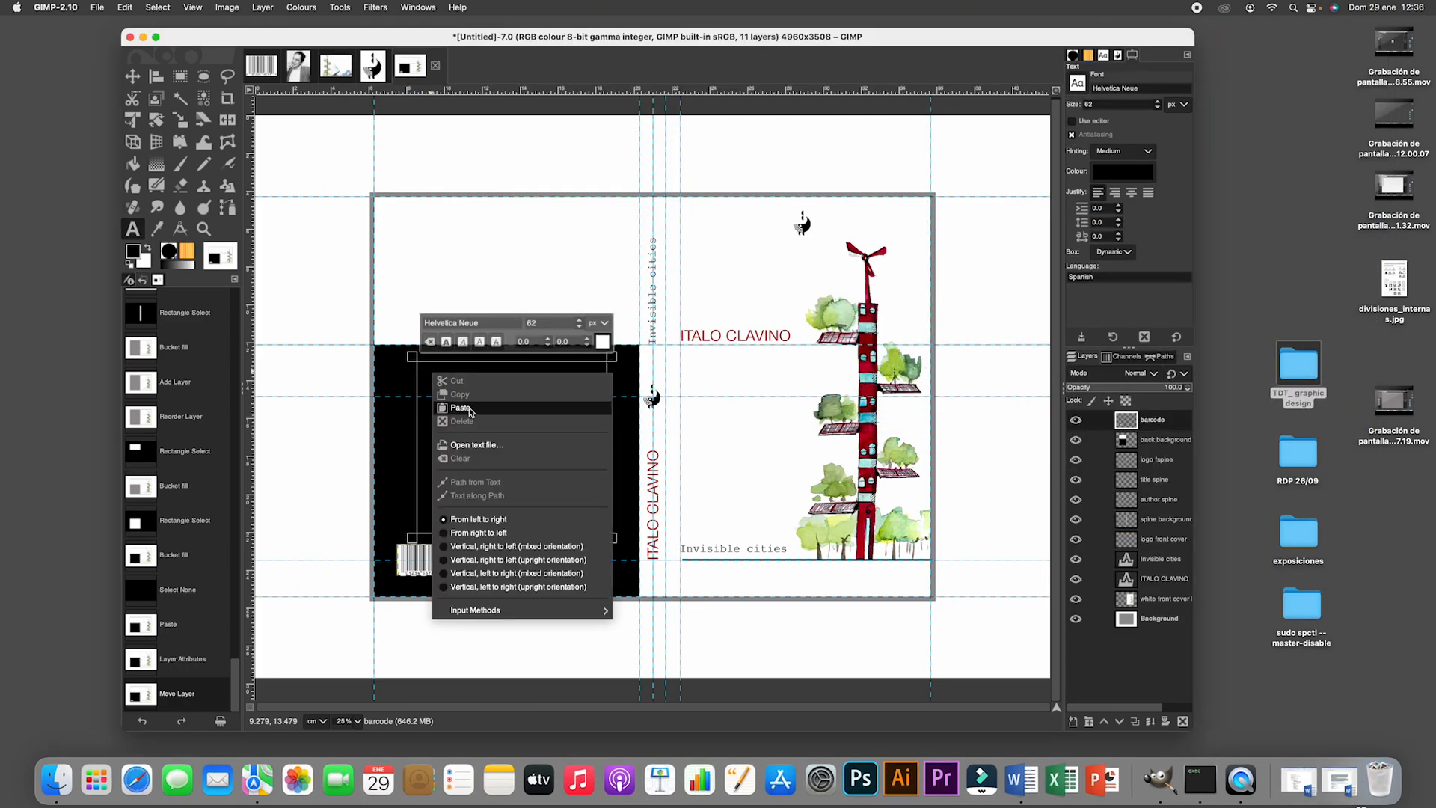
left_click(468, 408)
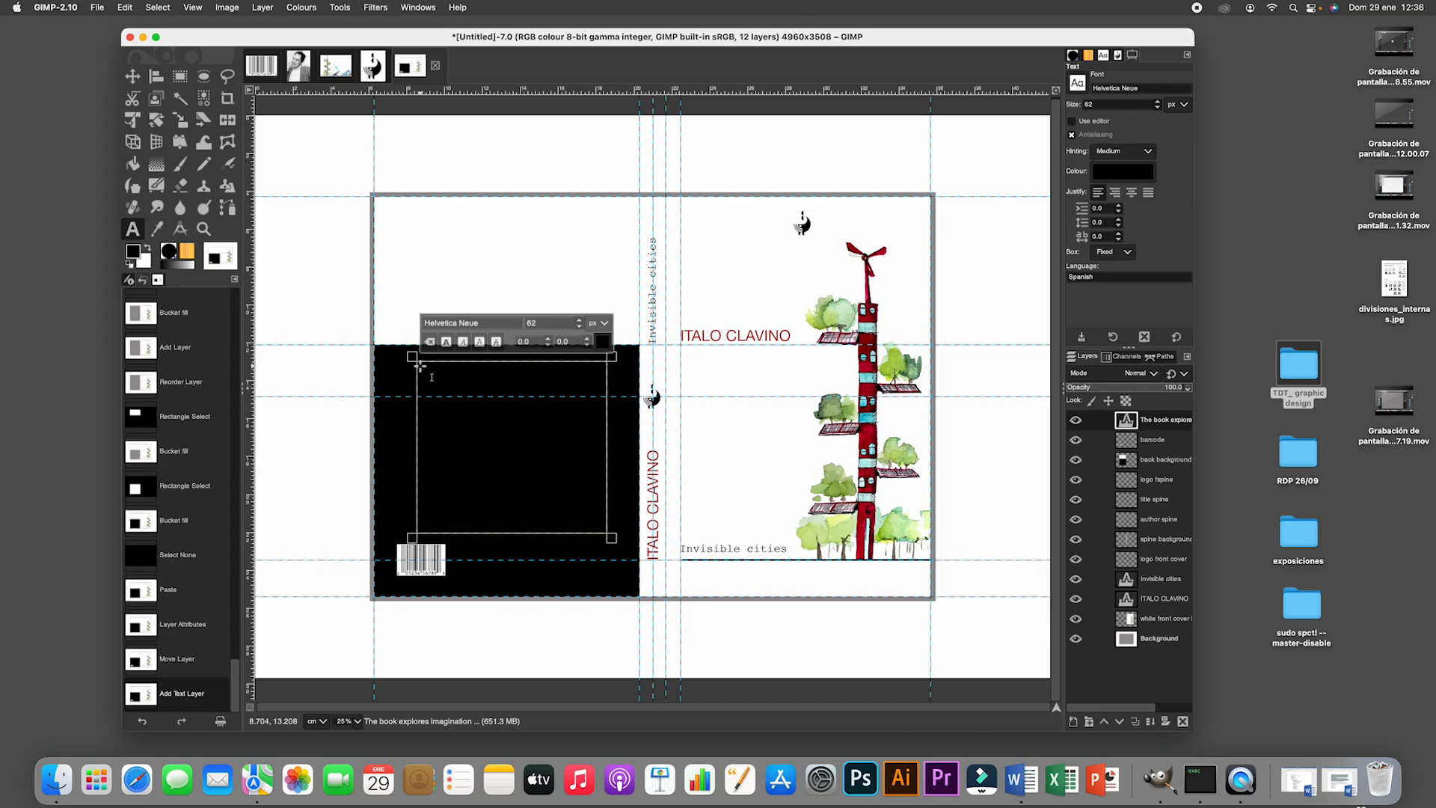
Set all of the pasted description text to 10 pt and colour it white.
left_click_drag(420, 366, 666, 722)
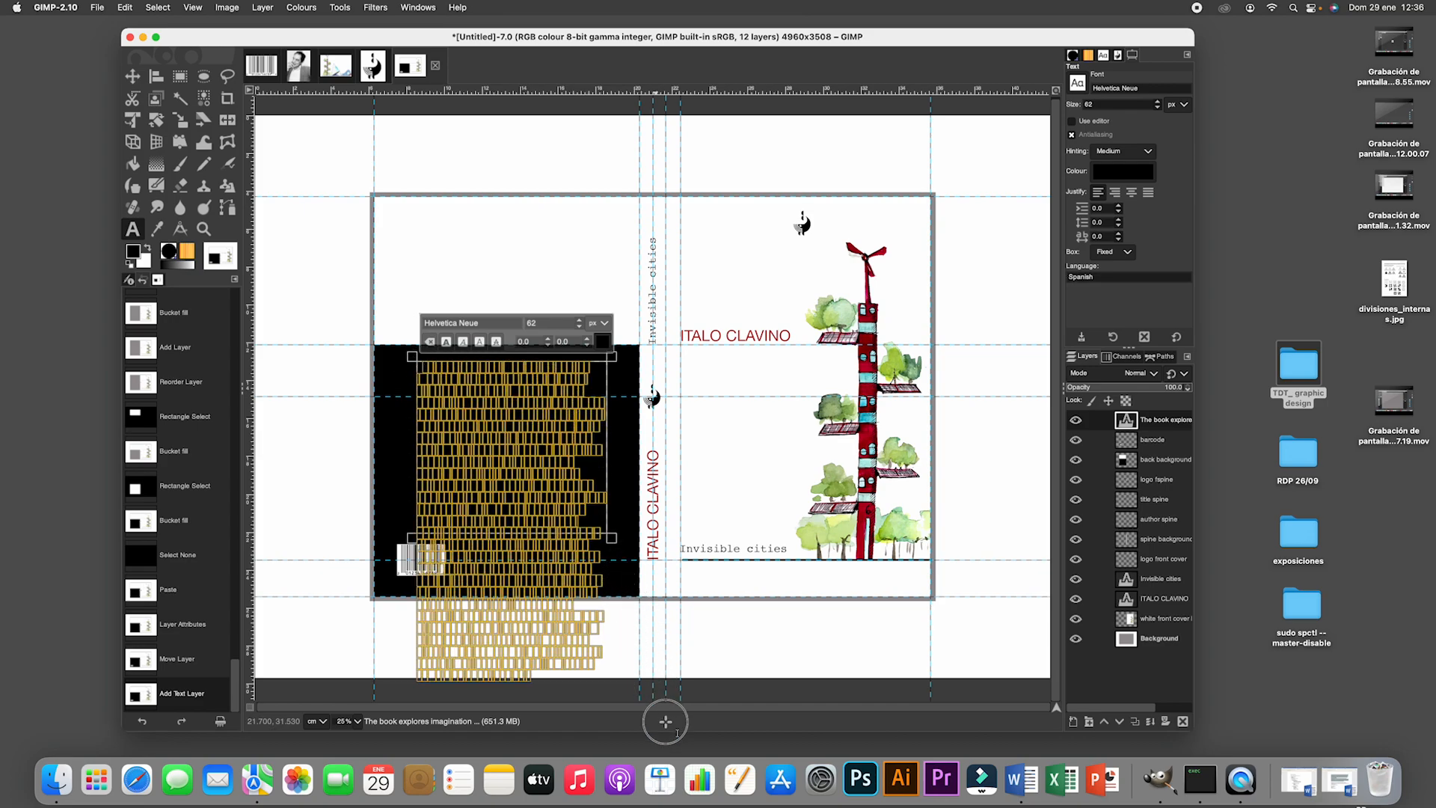
left_click(604, 324)
left_click(604, 380)
type("10")
key("Return")
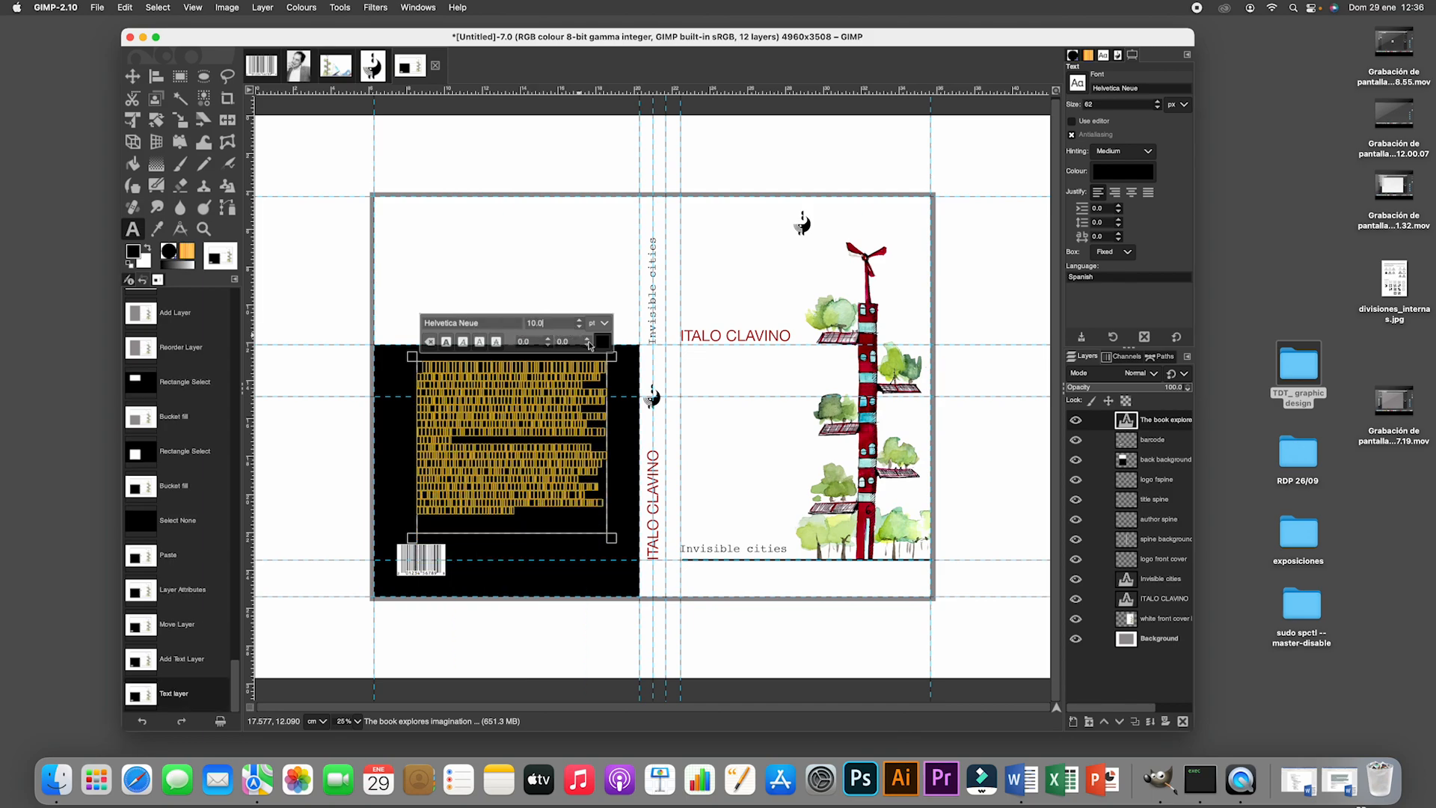
left_click(602, 342)
left_click_drag(517, 337, 456, 251)
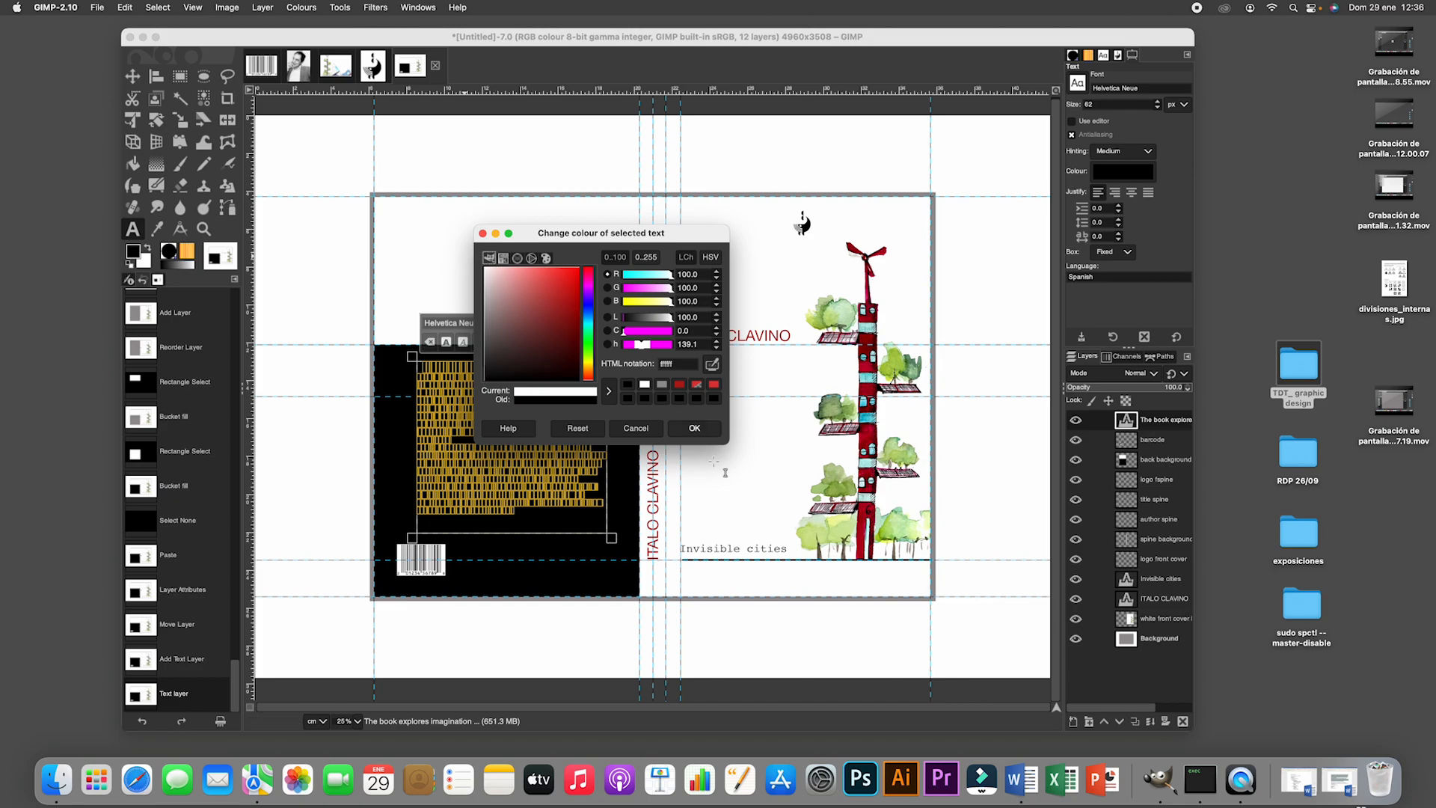
left_click(694, 428)
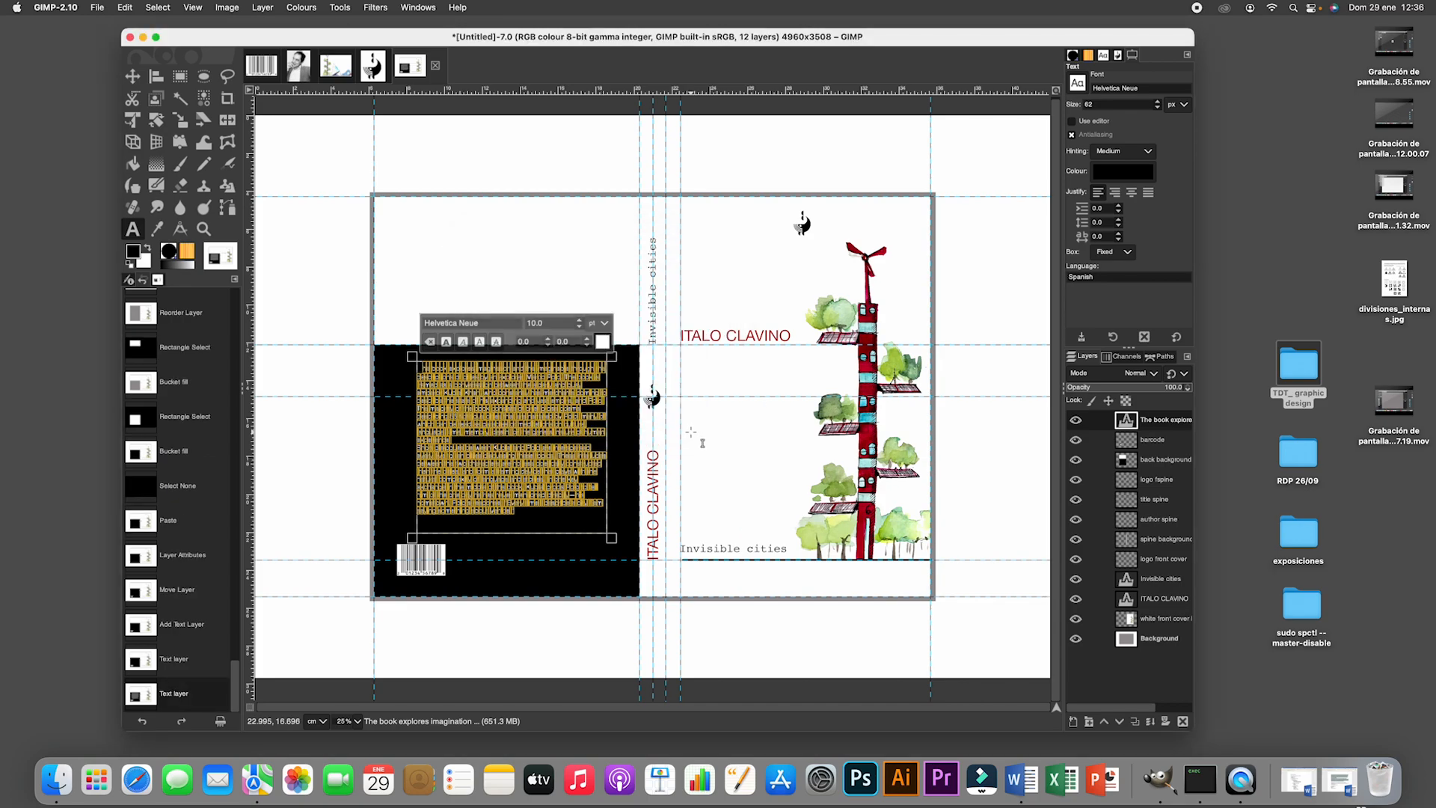
Set the opening letter T of the description to 20 pt in white.
left_click(423, 370)
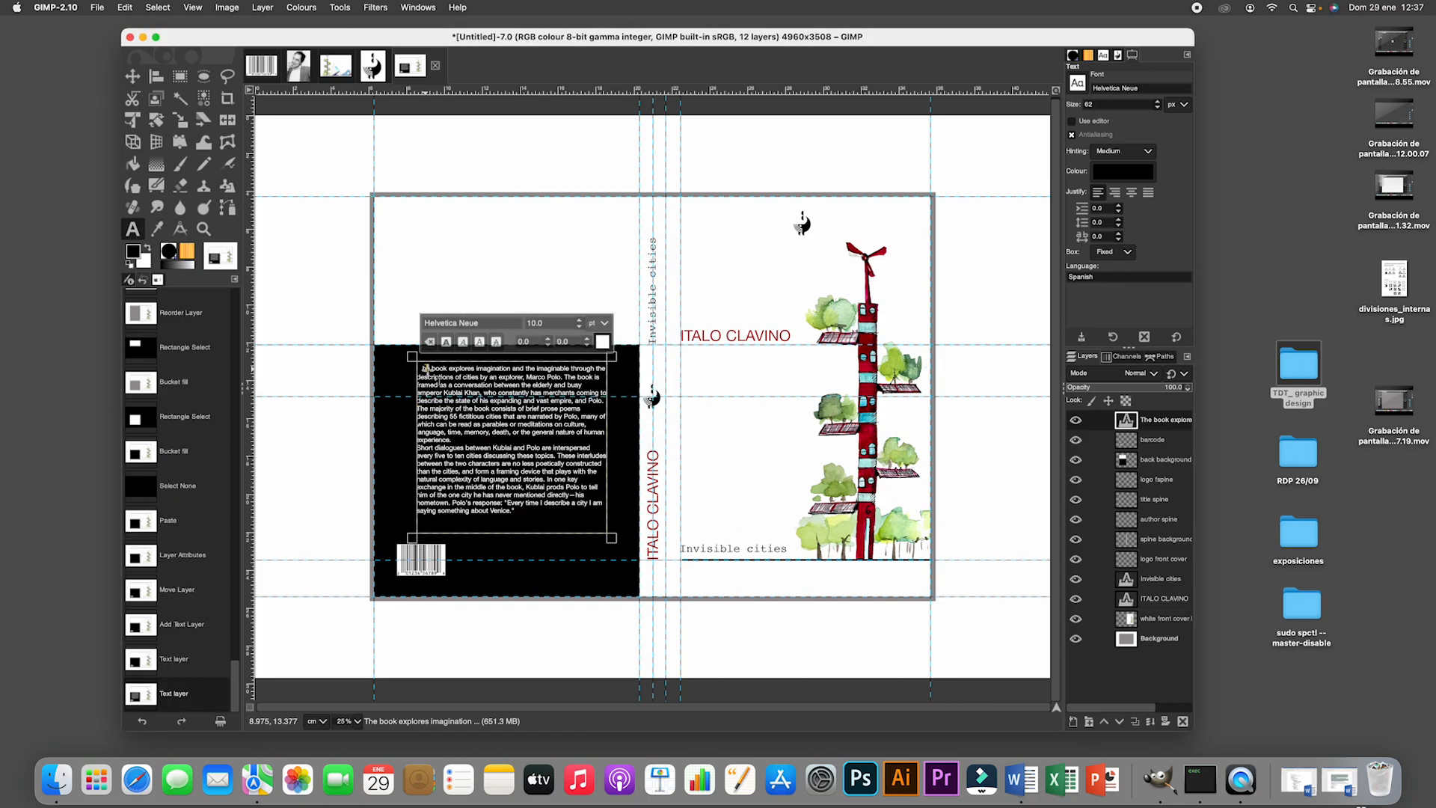
left_click(602, 341)
left_click(497, 303)
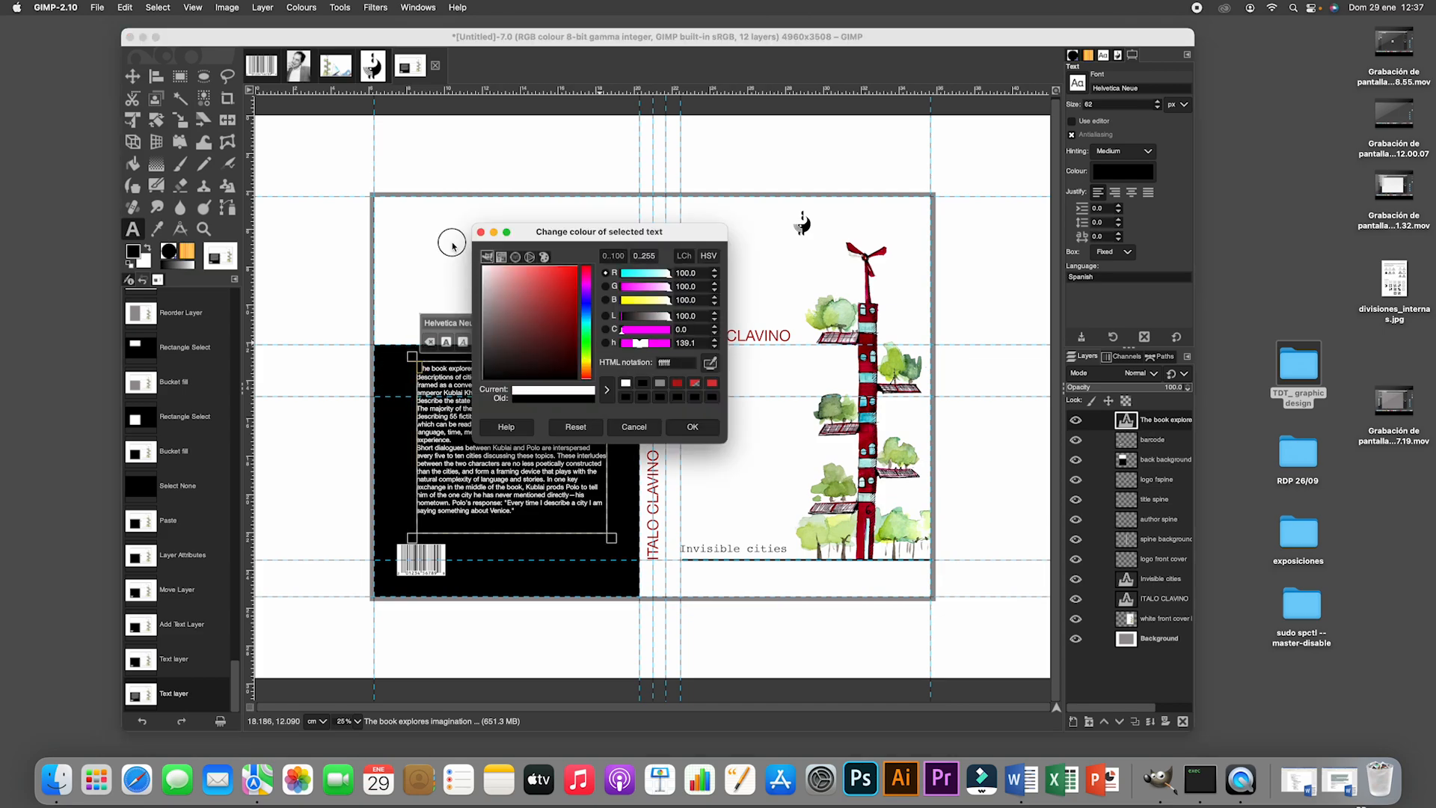
left_click(692, 426)
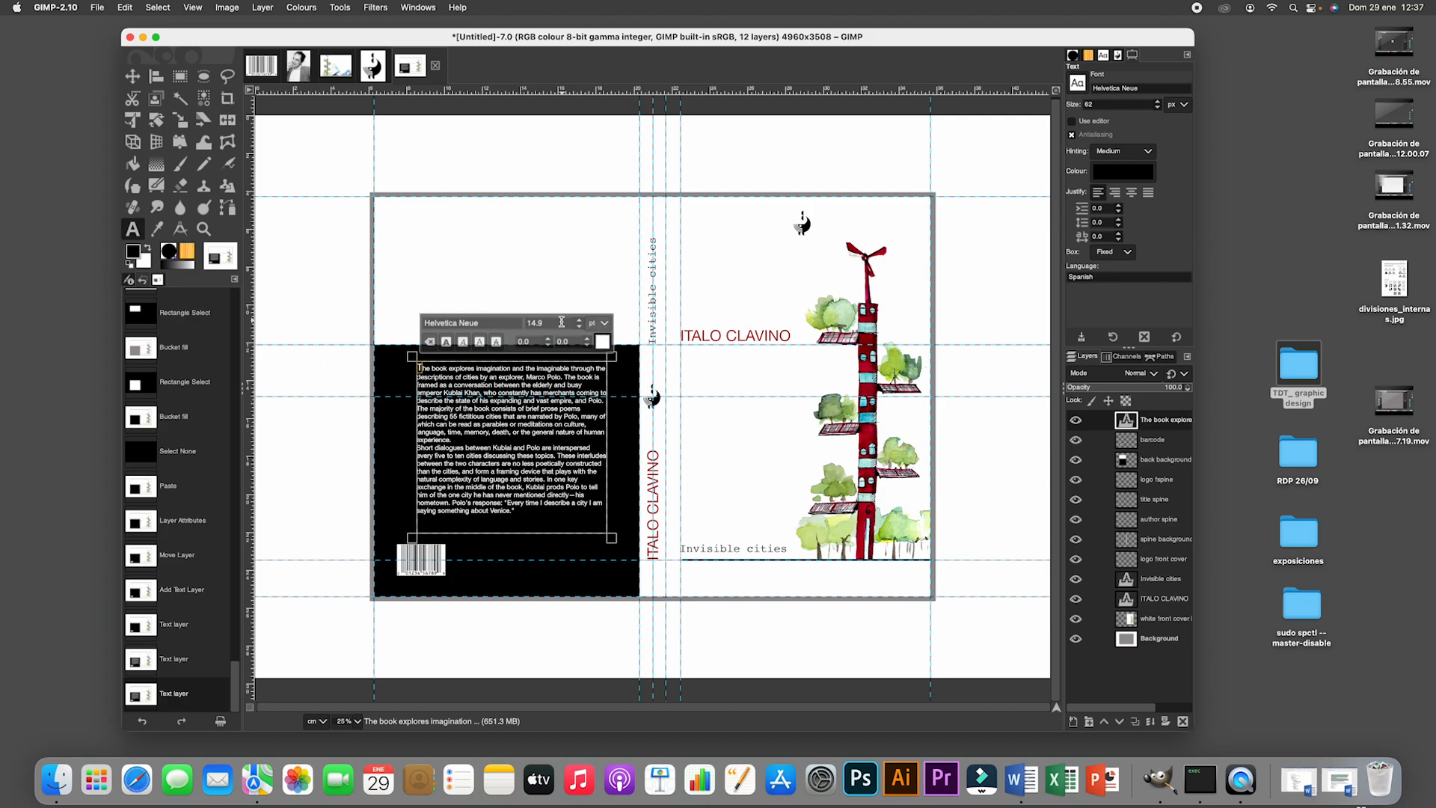
left_click_drag(562, 322, 456, 323)
type("20")
key("Return")
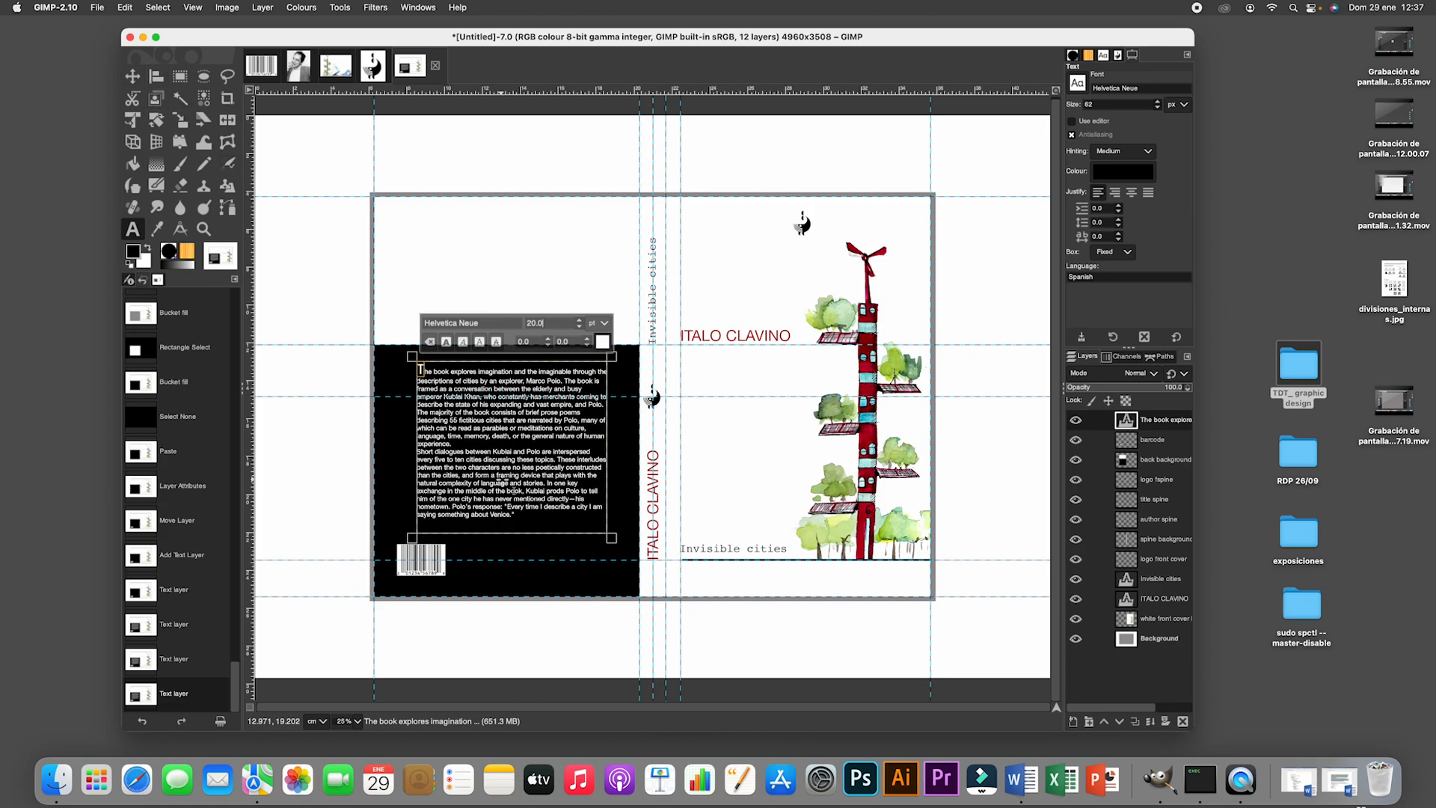
Widen the description text box on both sides, aligning its left edge with the barcode, and reduce its height from below.
mouse_move(611, 537)
left_mouse_down()
mouse_move(658, 550)
mouse_move(625, 534)
left_mouse_up()
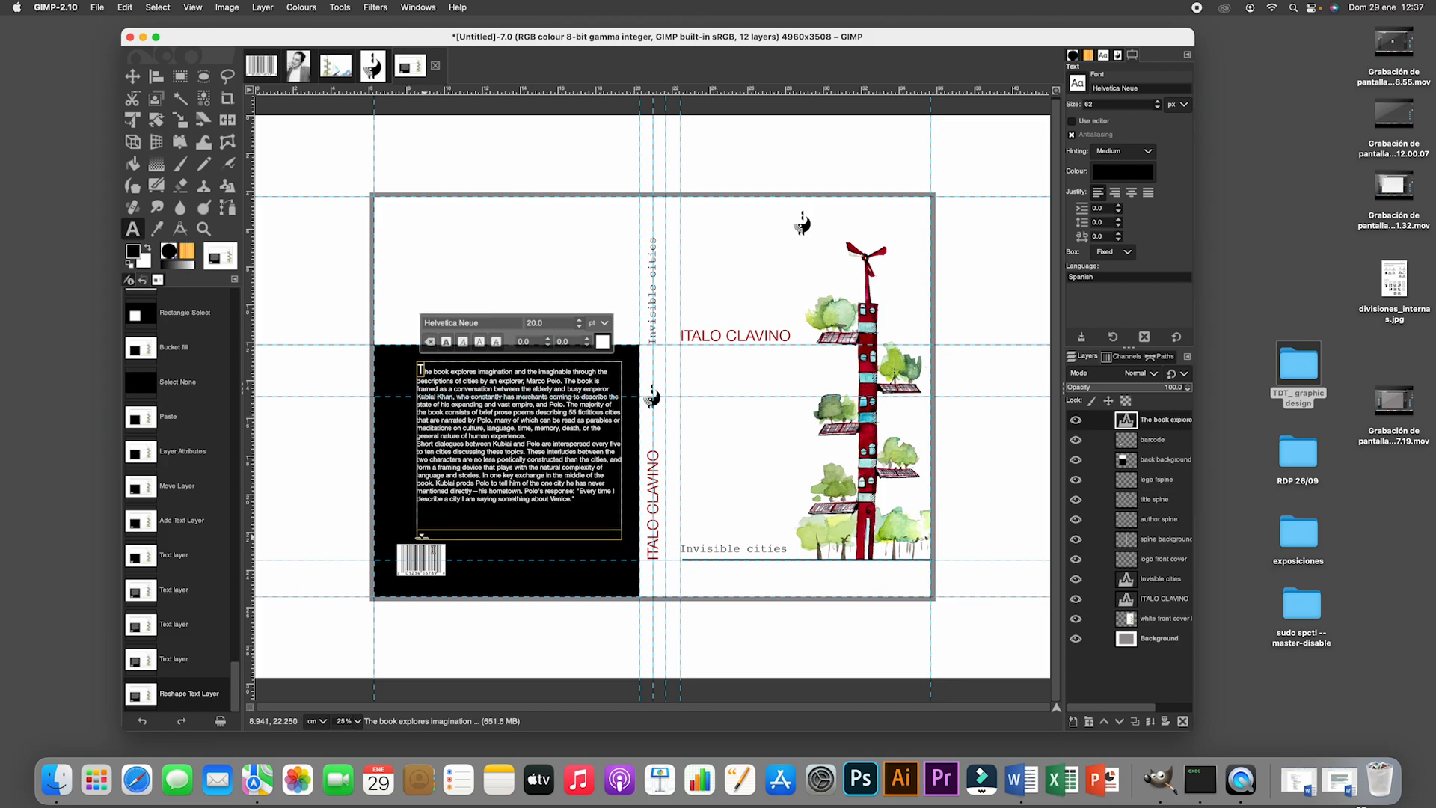
left_click_drag(412, 534, 419, 537)
left_click_drag(411, 363, 392, 357)
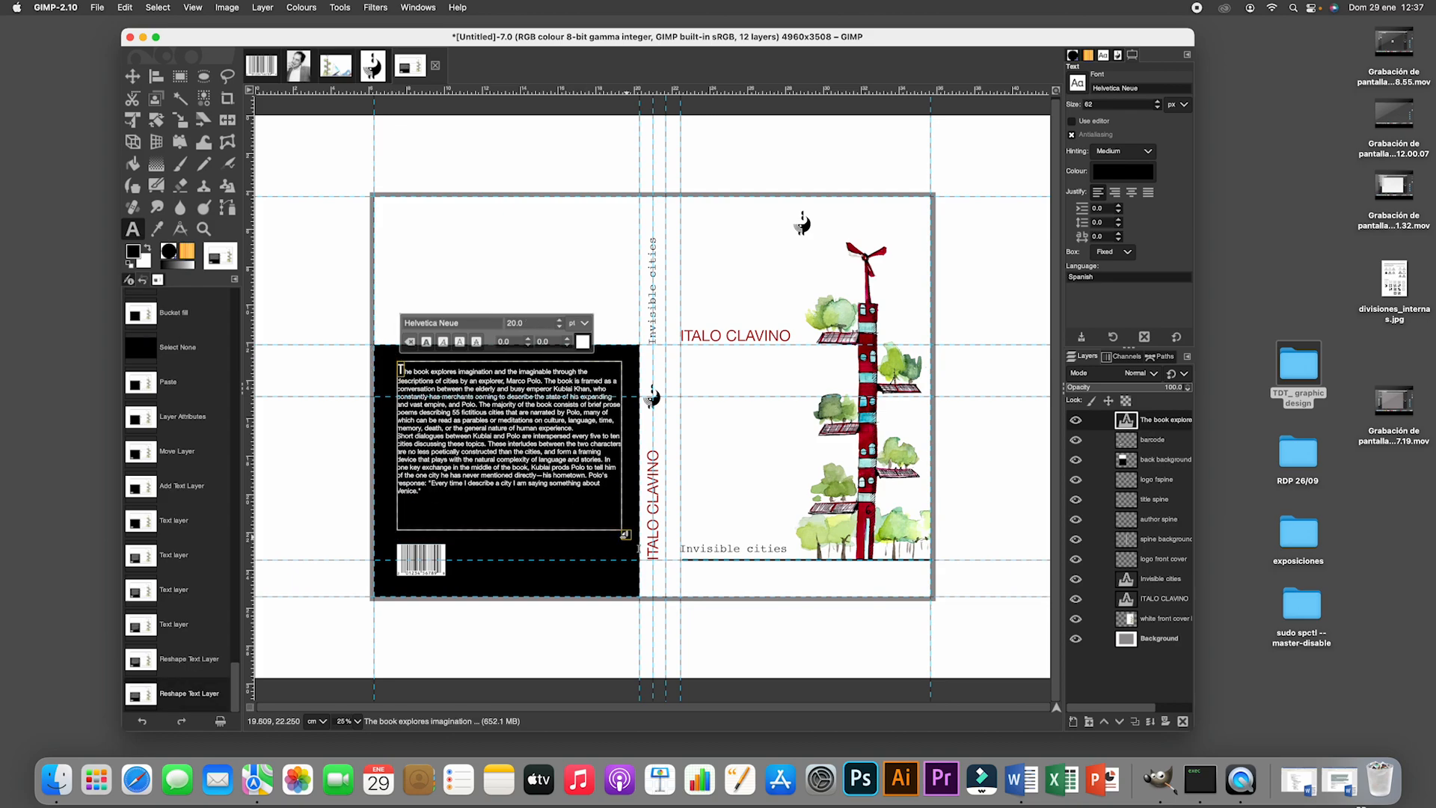
left_click_drag(625, 530, 627, 504)
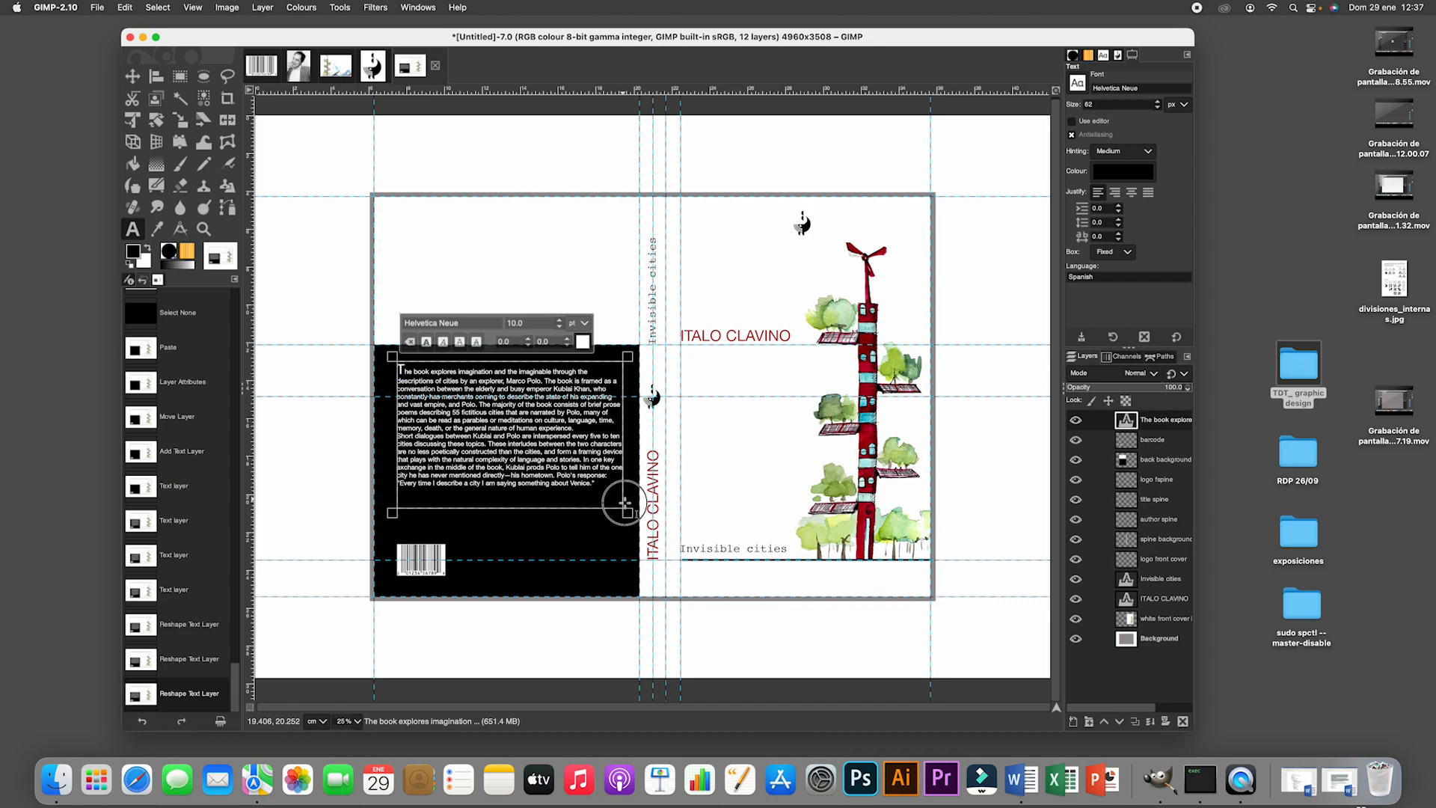
key("Return")
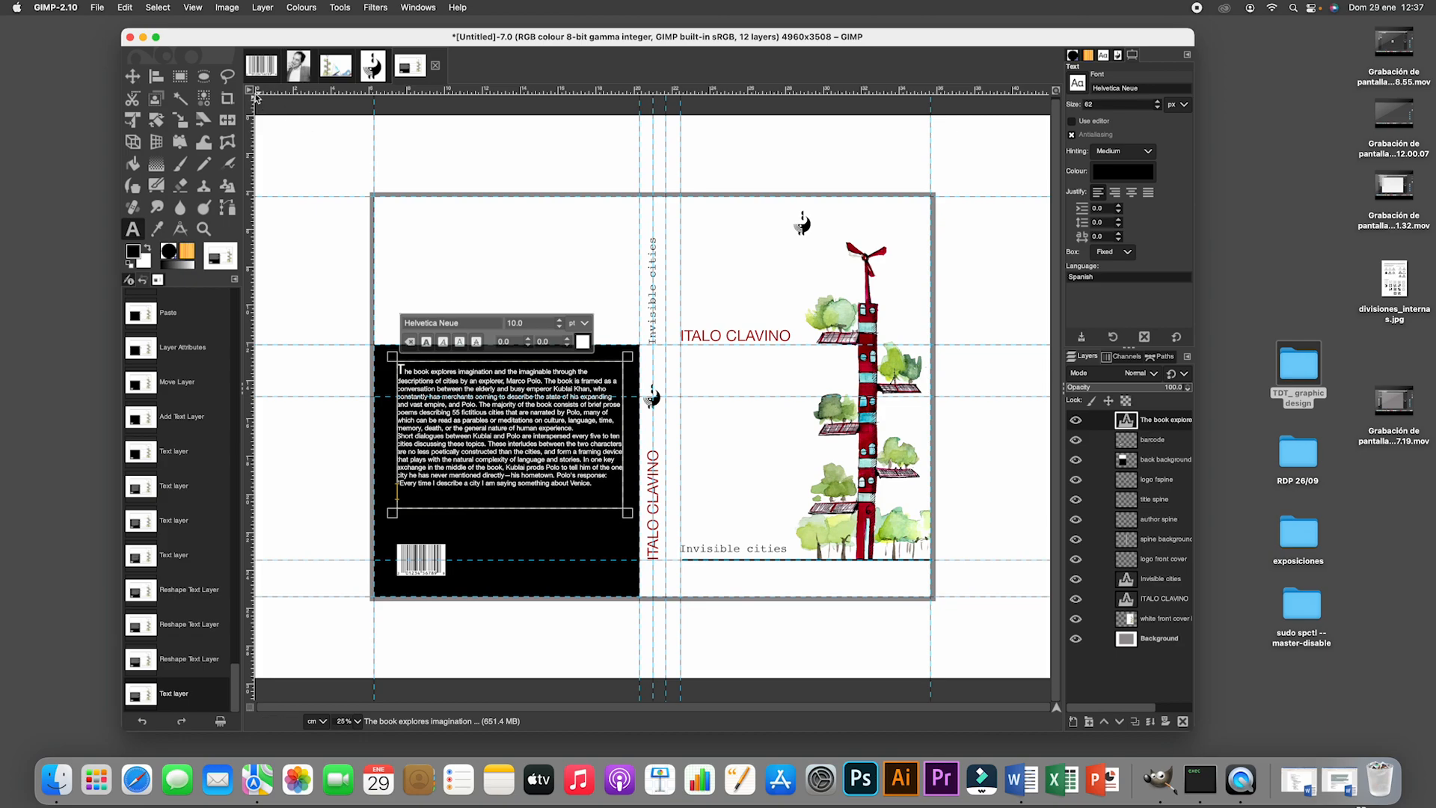
Switch to the Italo Calvino portrait image and activate the Ellipse Select tool.
left_click(299, 68)
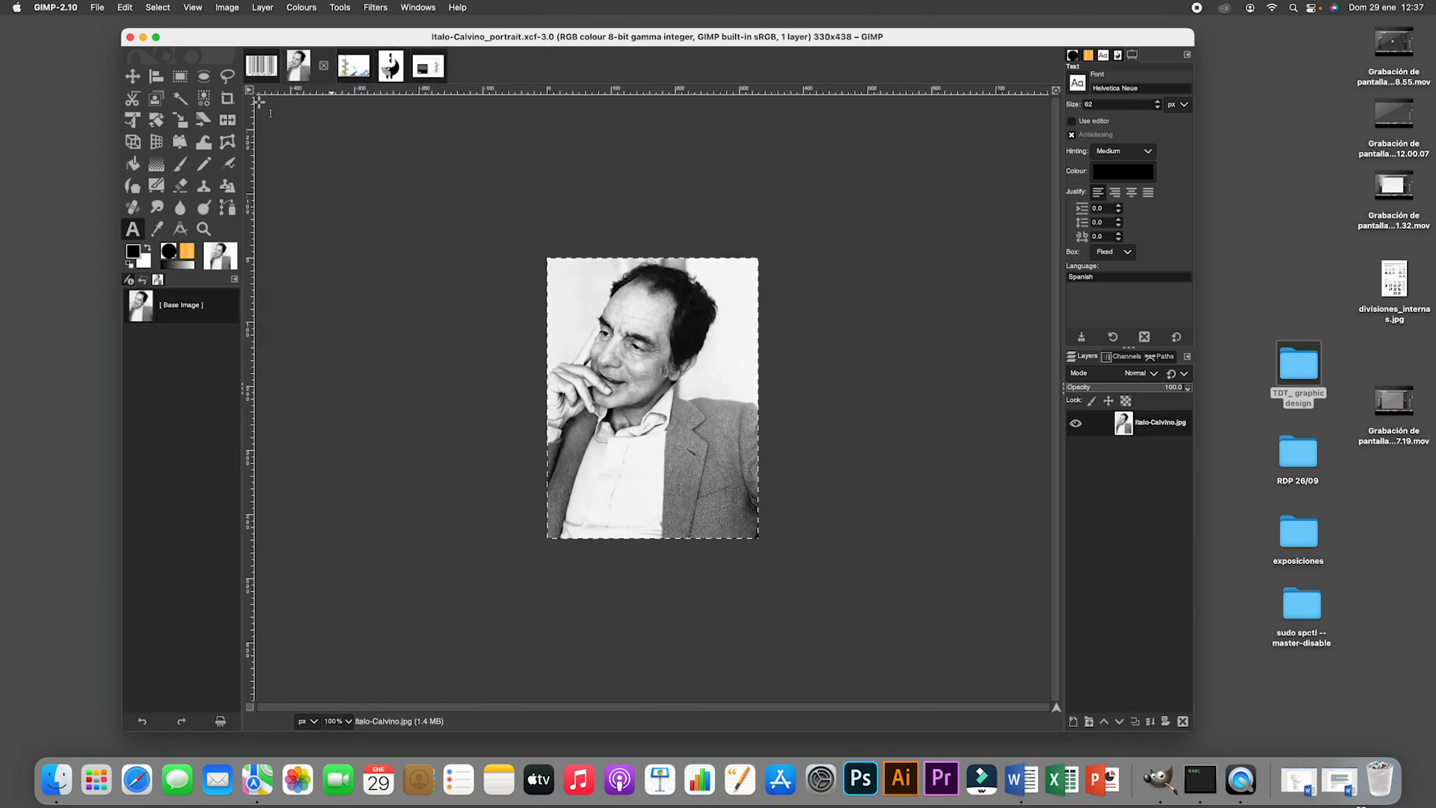
left_click(203, 75)
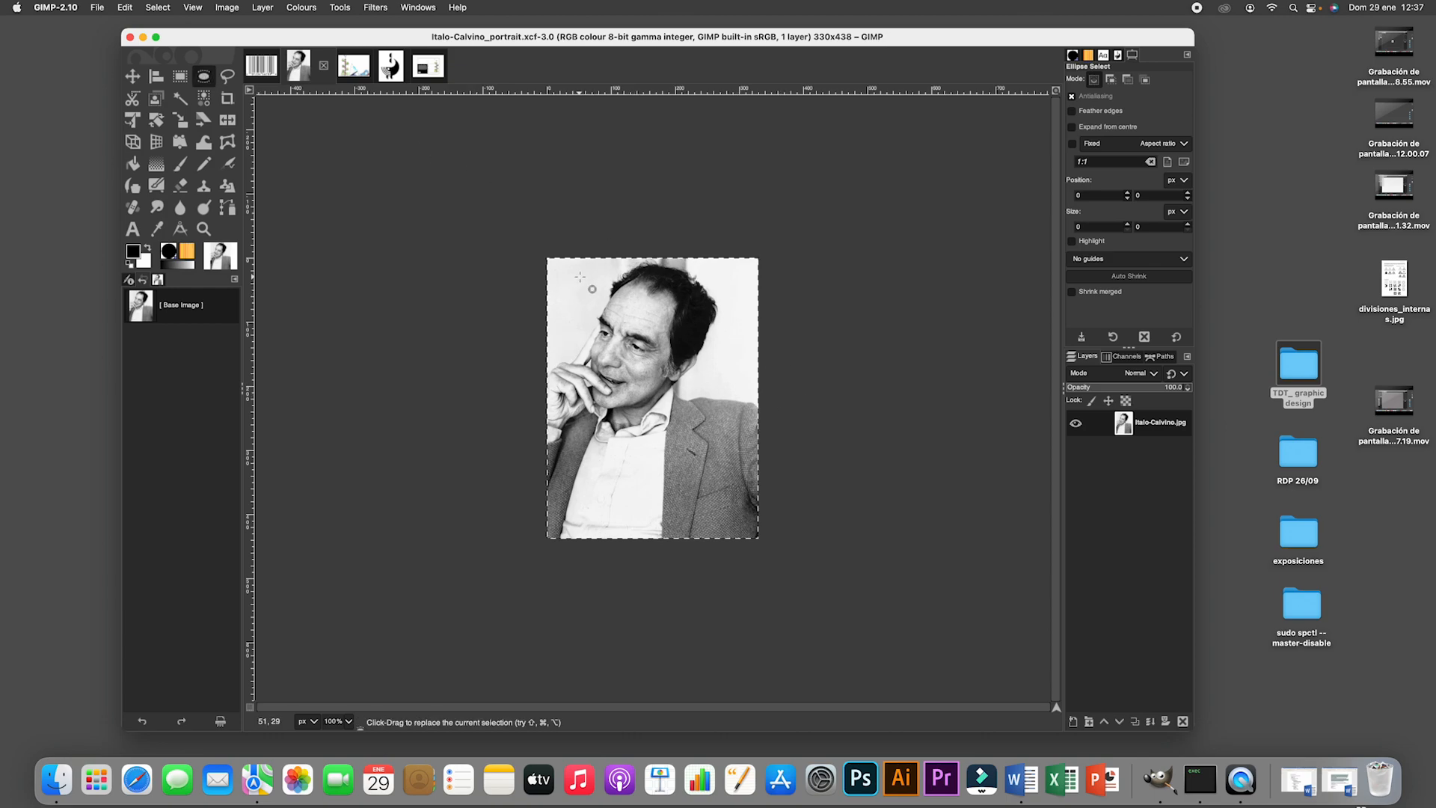
left_click_drag(551, 264, 754, 465)
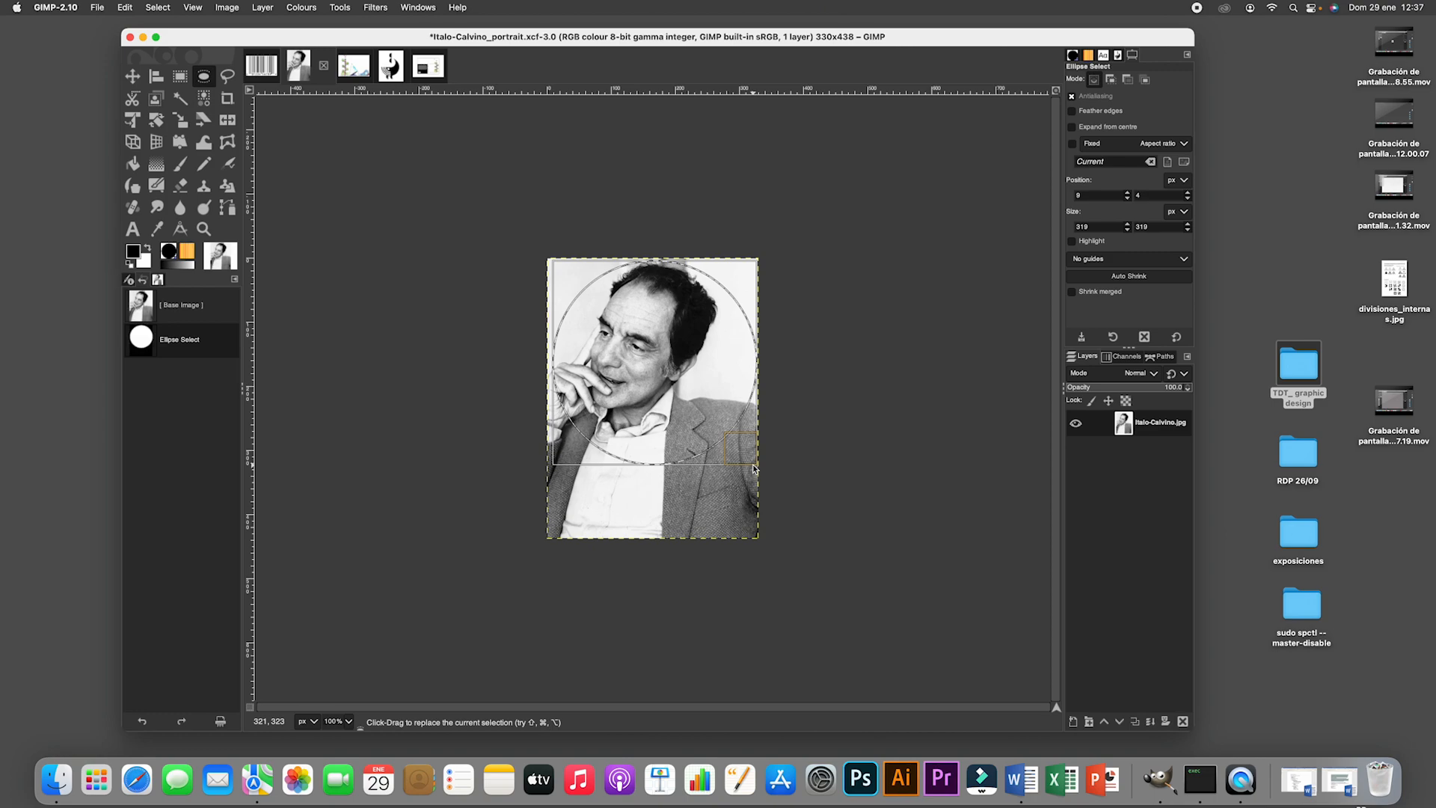
left_click(158, 8)
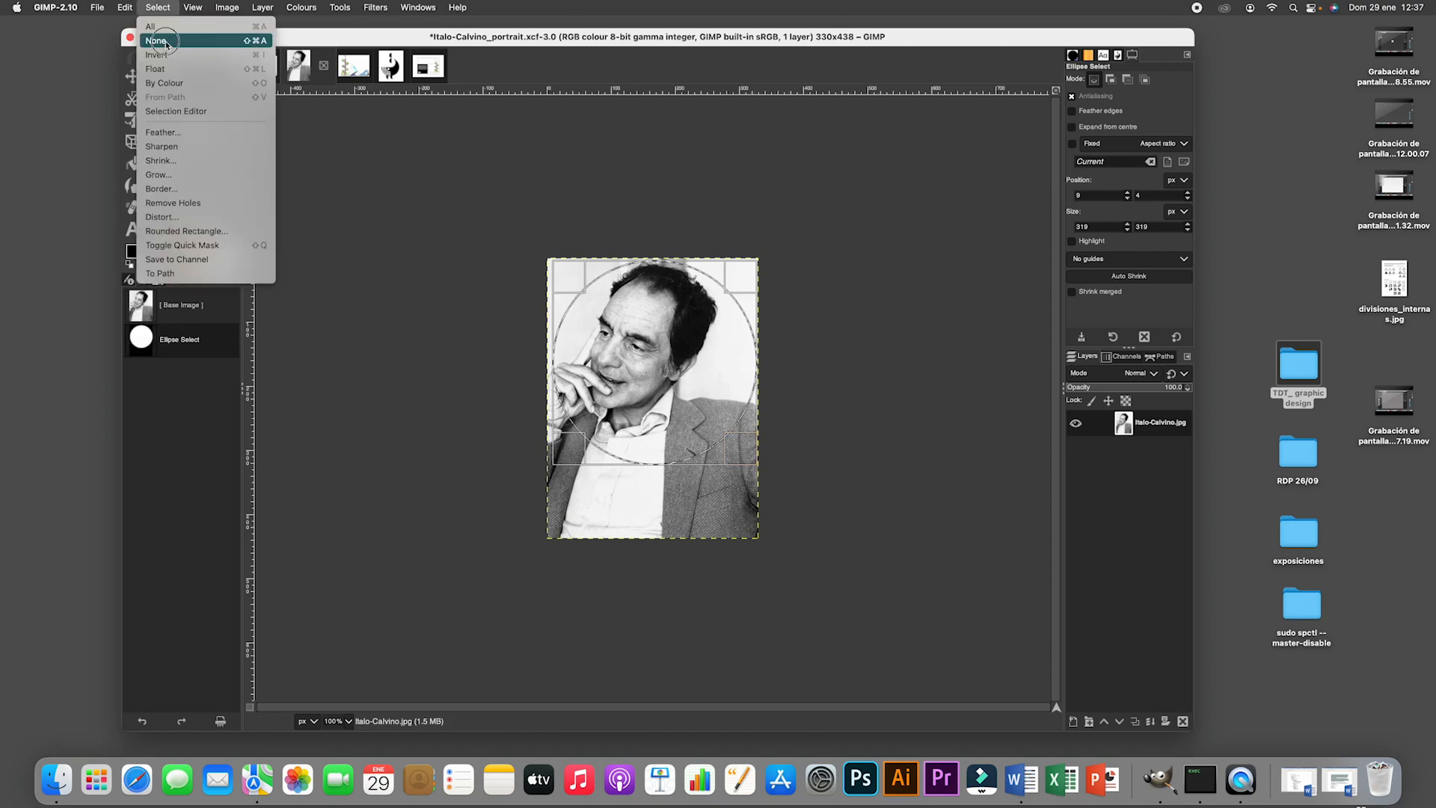
left_click(158, 40)
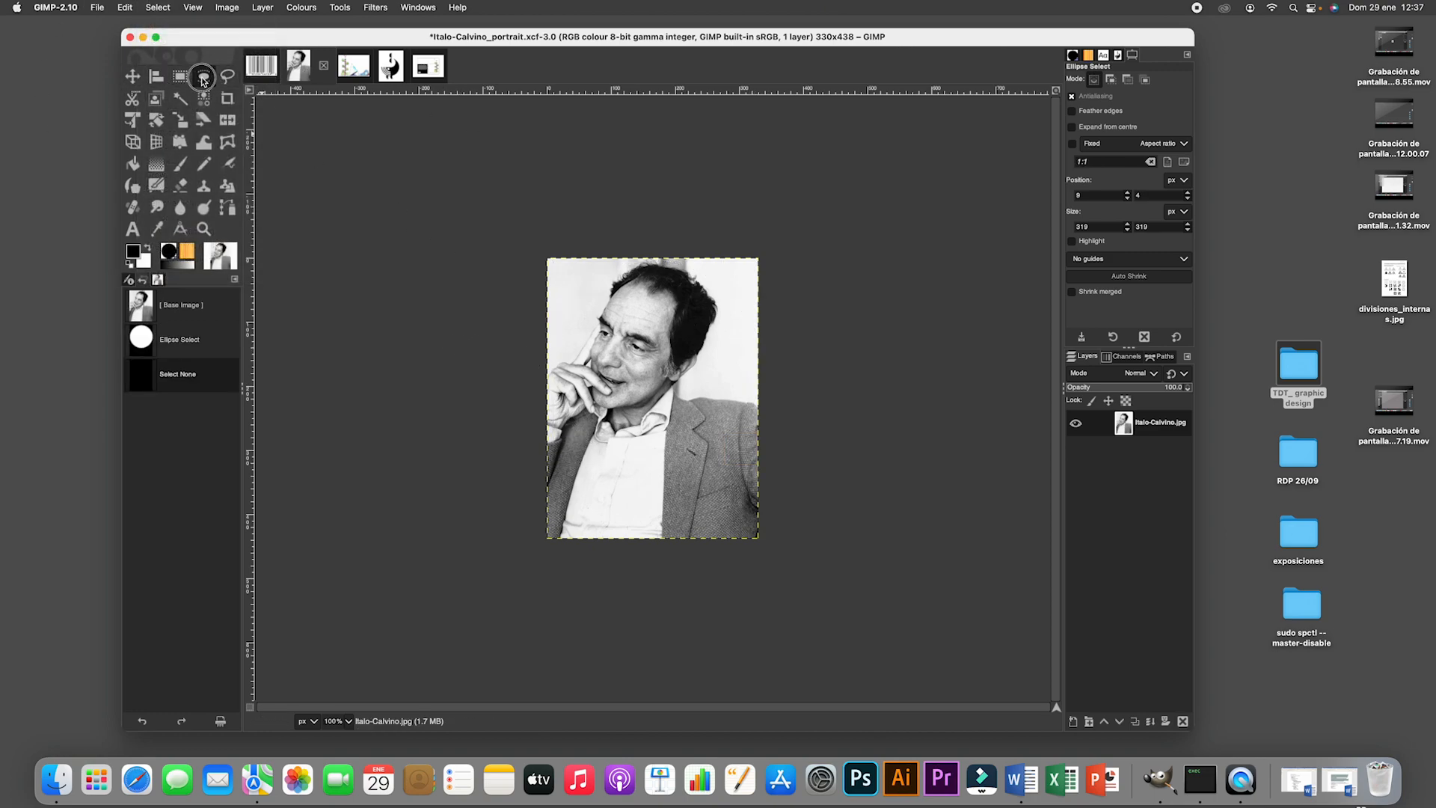
Select a circular area about 324 px across around the author's head and shoulders in the portrait and copy it.
left_click_drag(553, 262, 741, 469)
left_click_drag(636, 384, 633, 386)
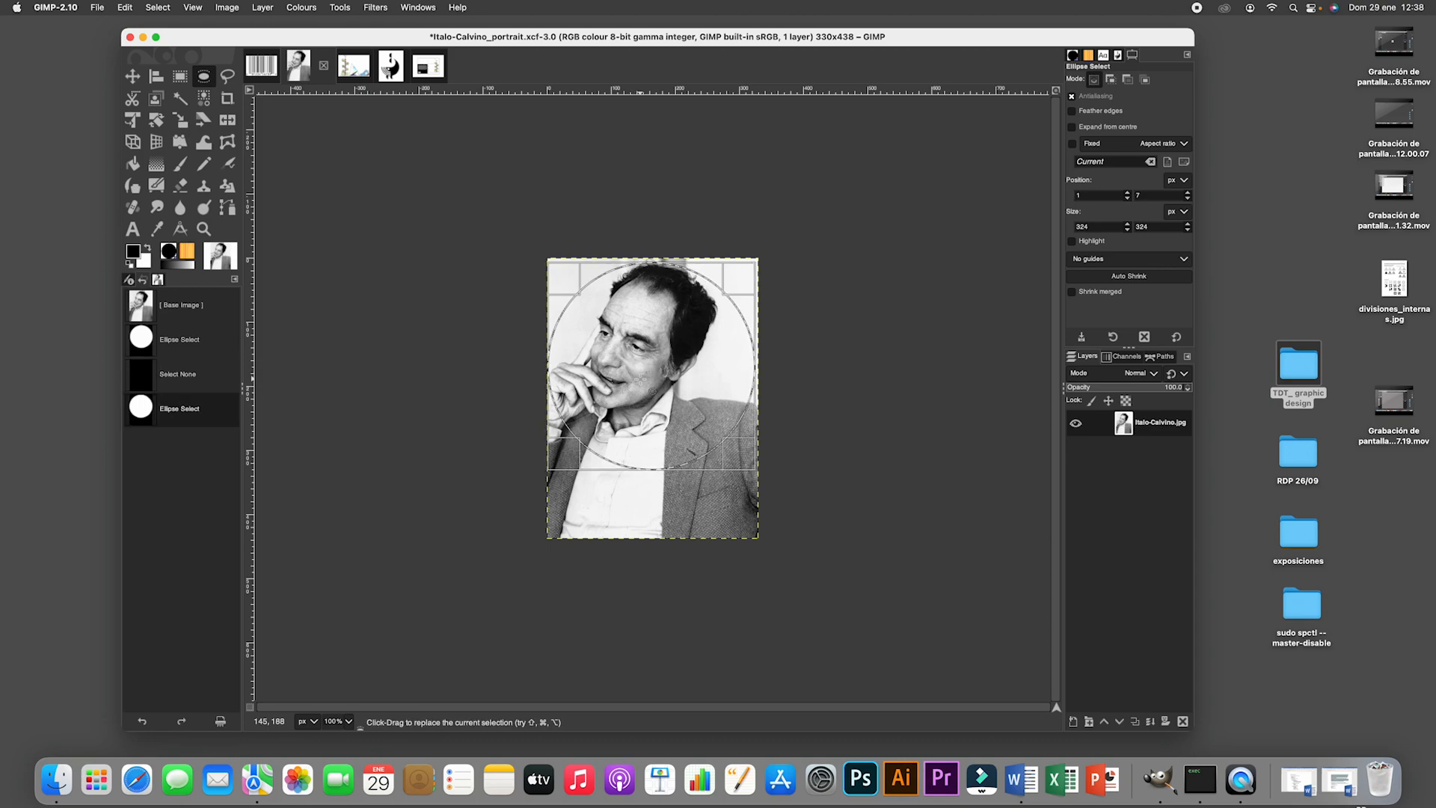
left_click(125, 8)
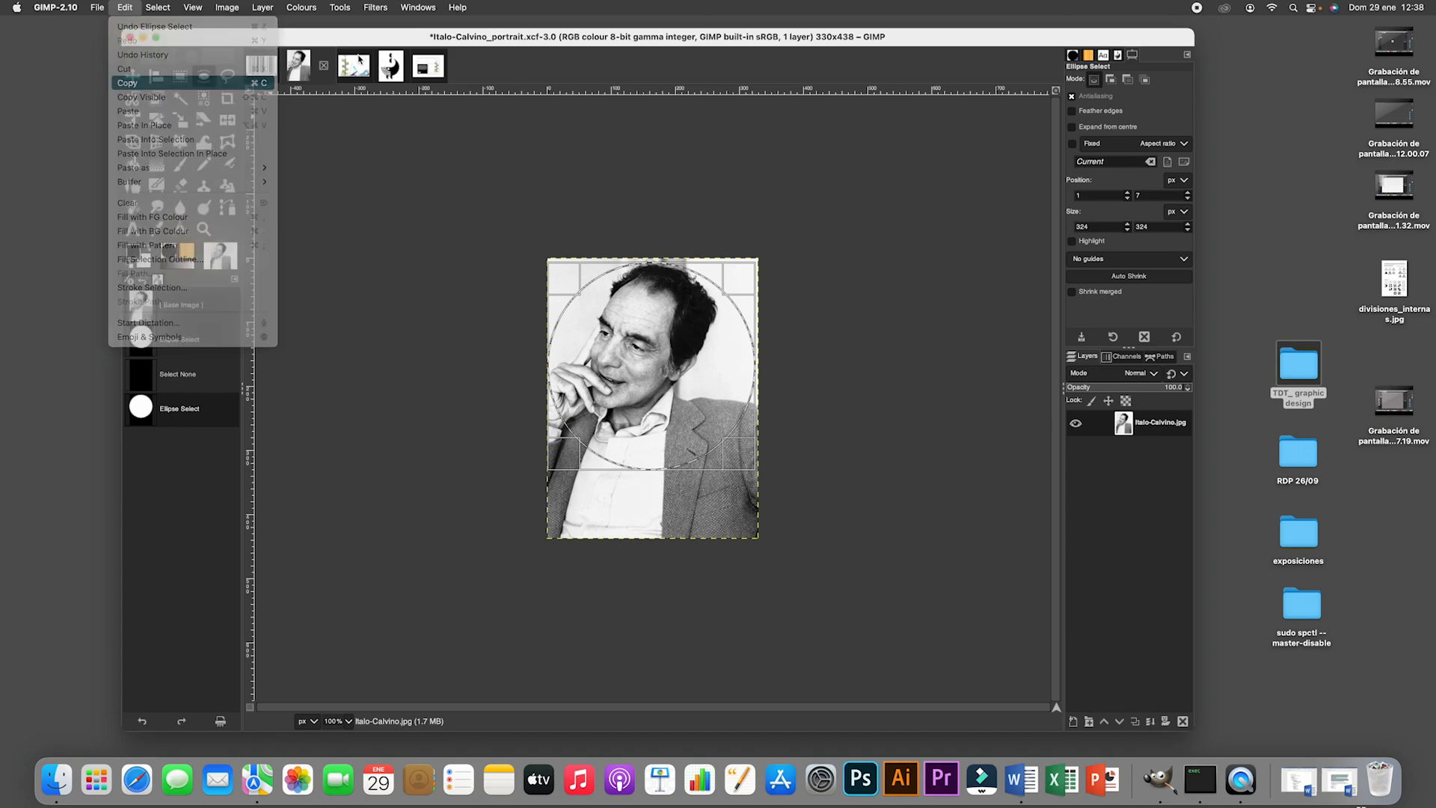
Paste the copied circular portrait into the book cover image as a new layer and name the layer "portrait".
left_click(429, 66)
left_click(125, 7)
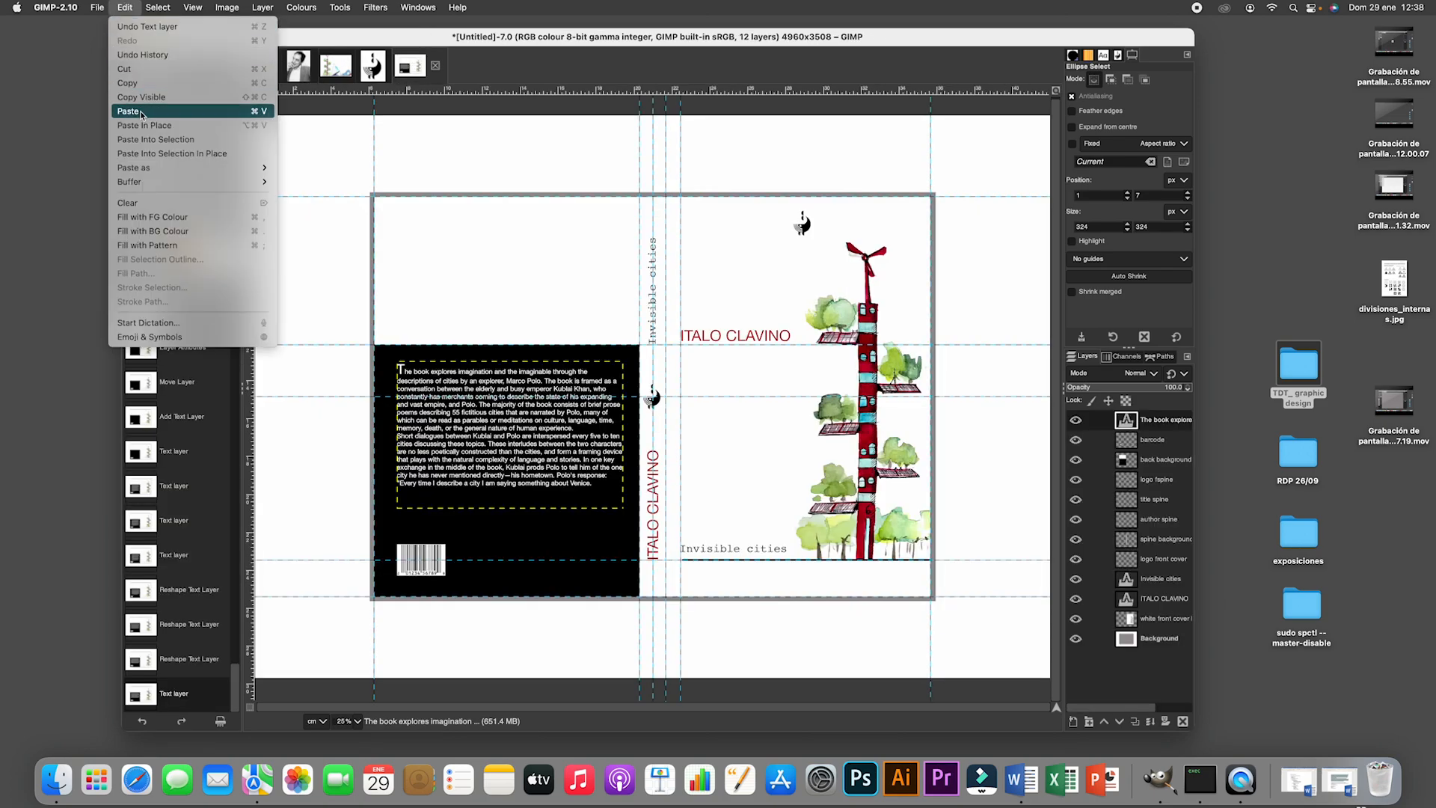
mouse_move(194, 168)
left_click(326, 169)
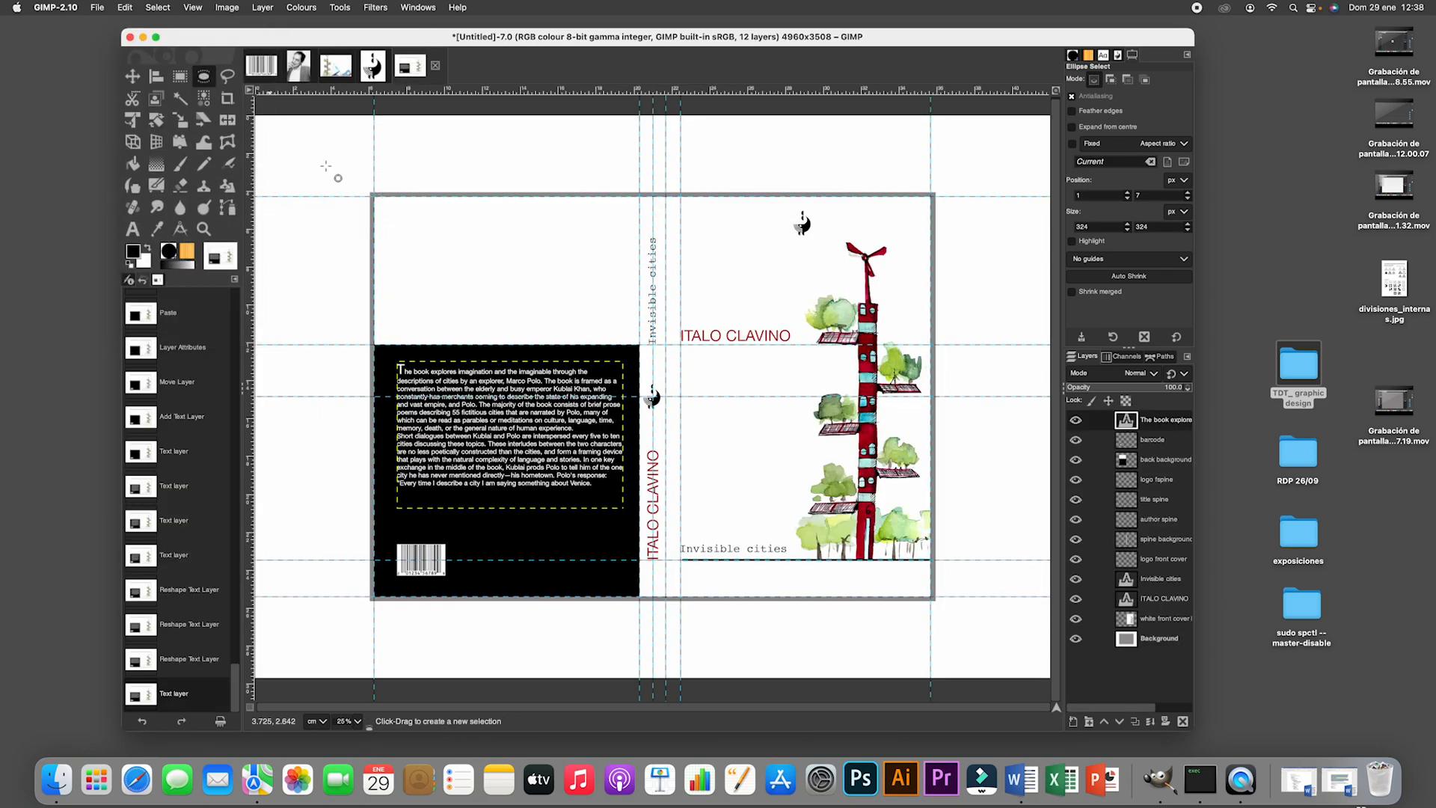
right_click(1161, 428)
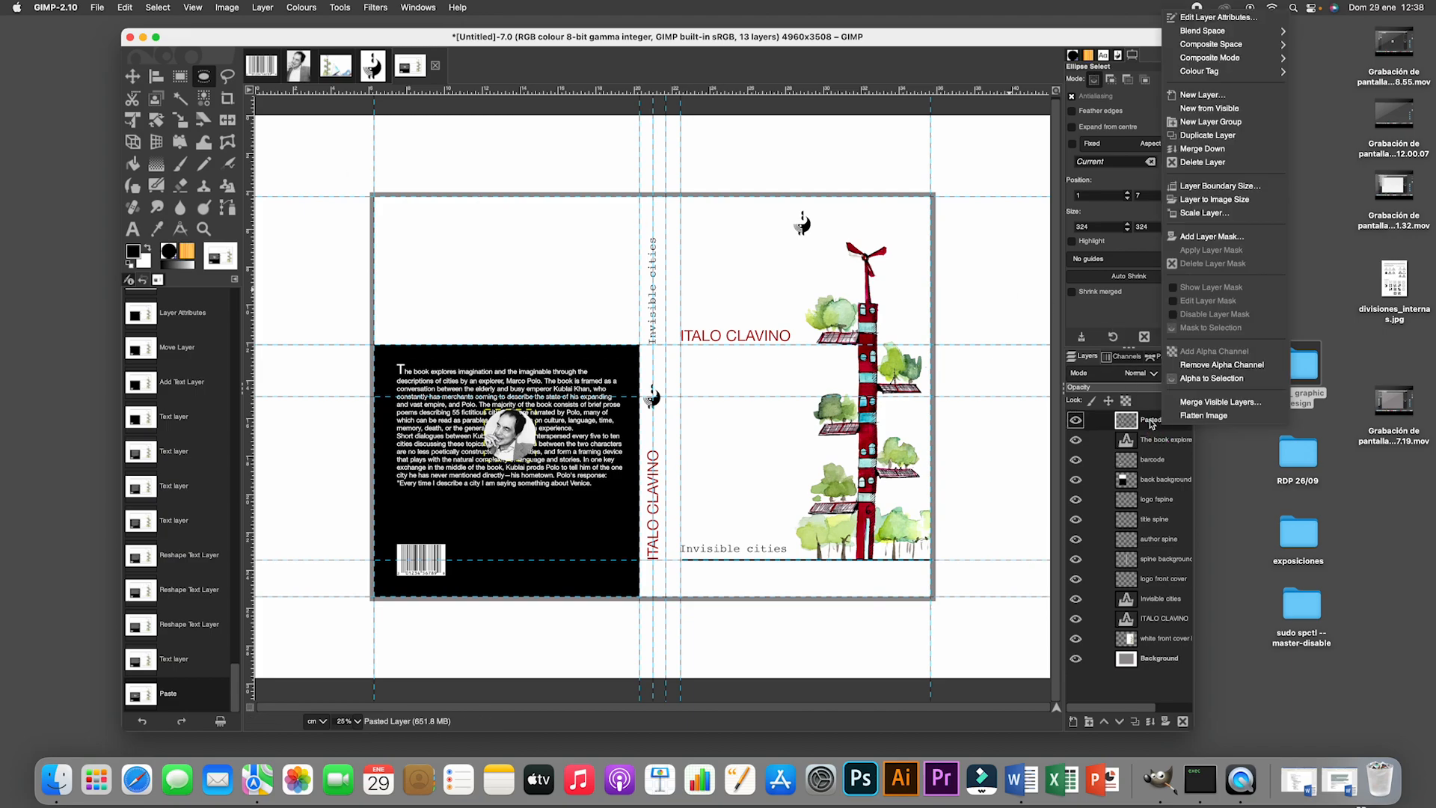
left_click(1197, 24)
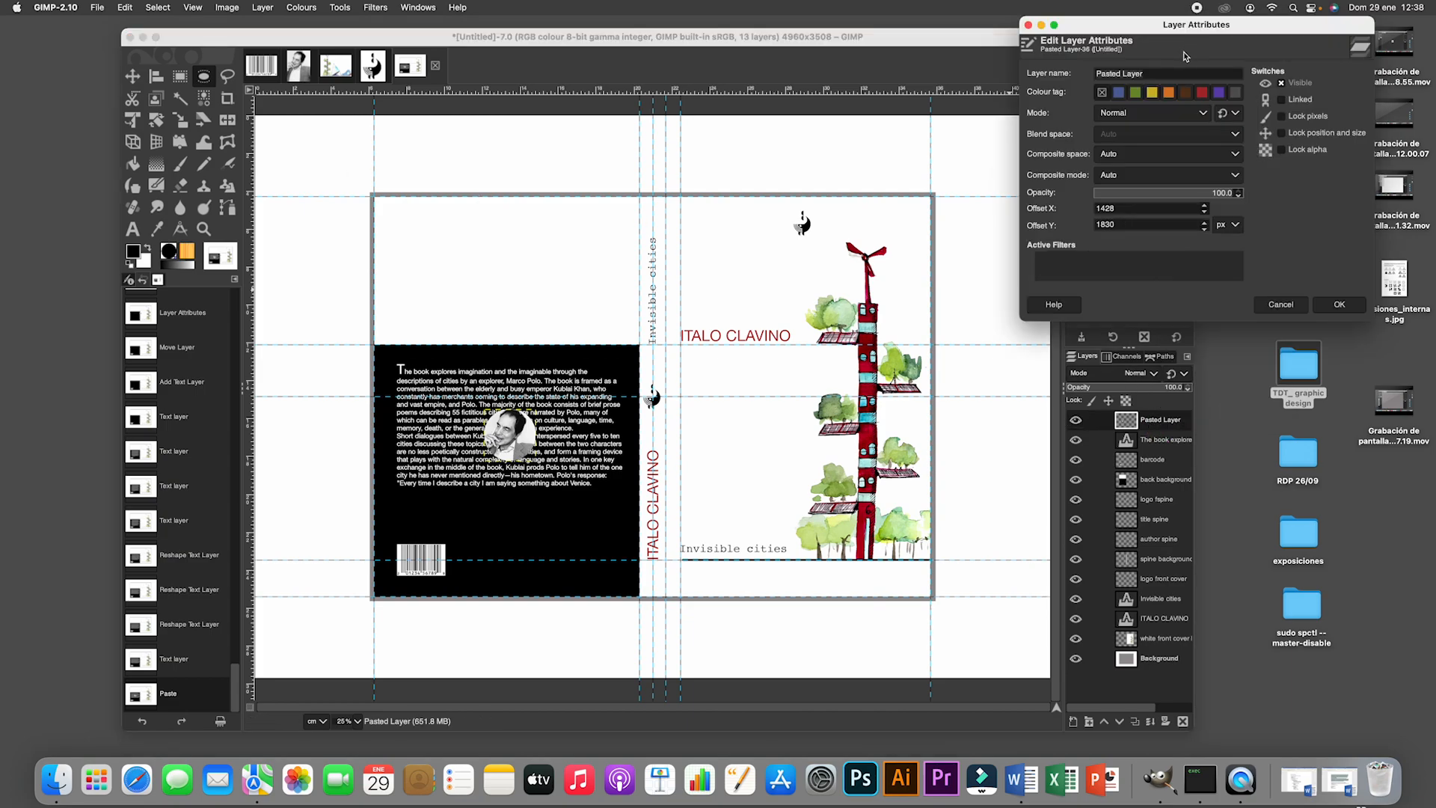
left_click_drag(1164, 74, 1008, 82)
type("portrait")
key("Return")
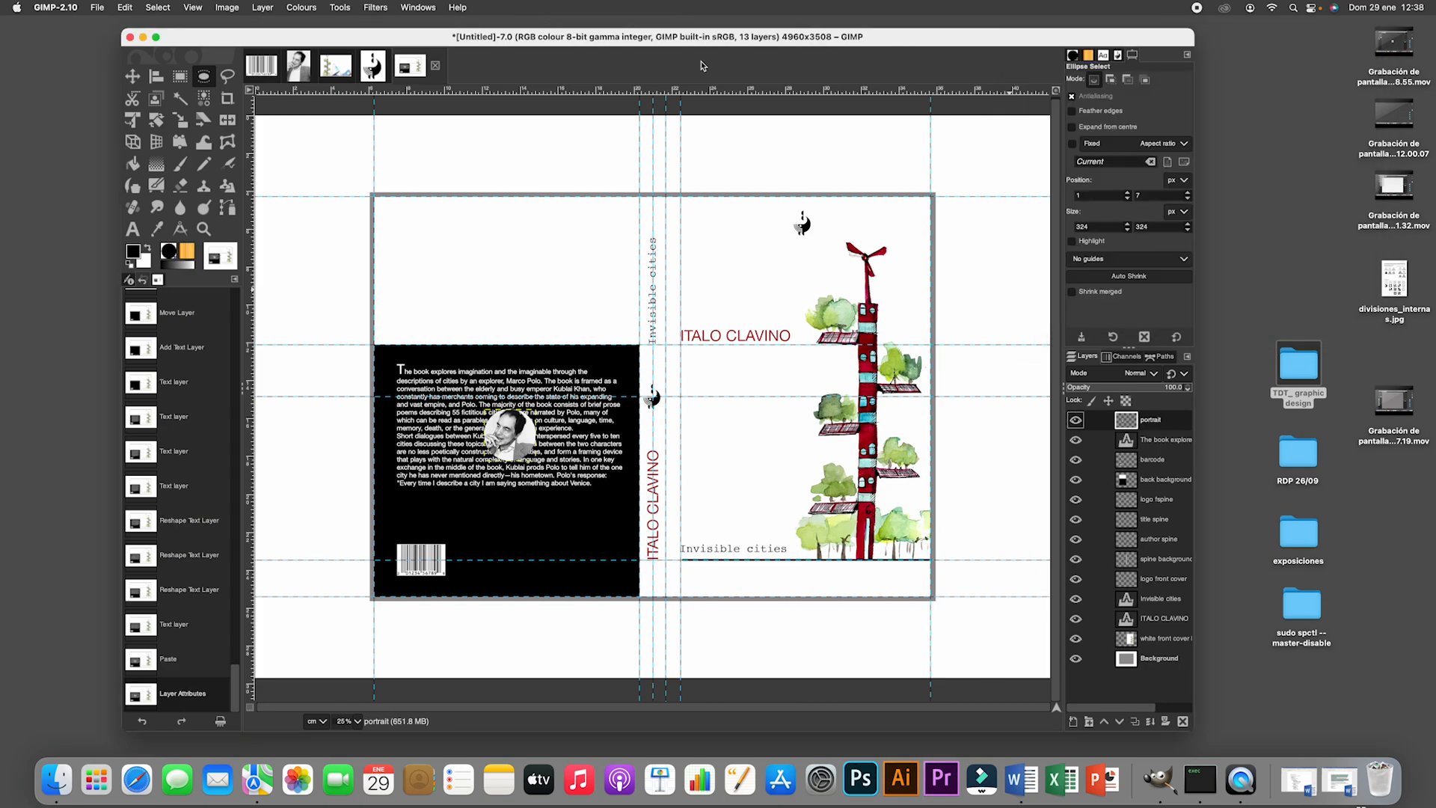
Move the portrait to the upper right corner of the black back-cover block and scale it proportionally to 637 × 637 px.
left_click(133, 76)
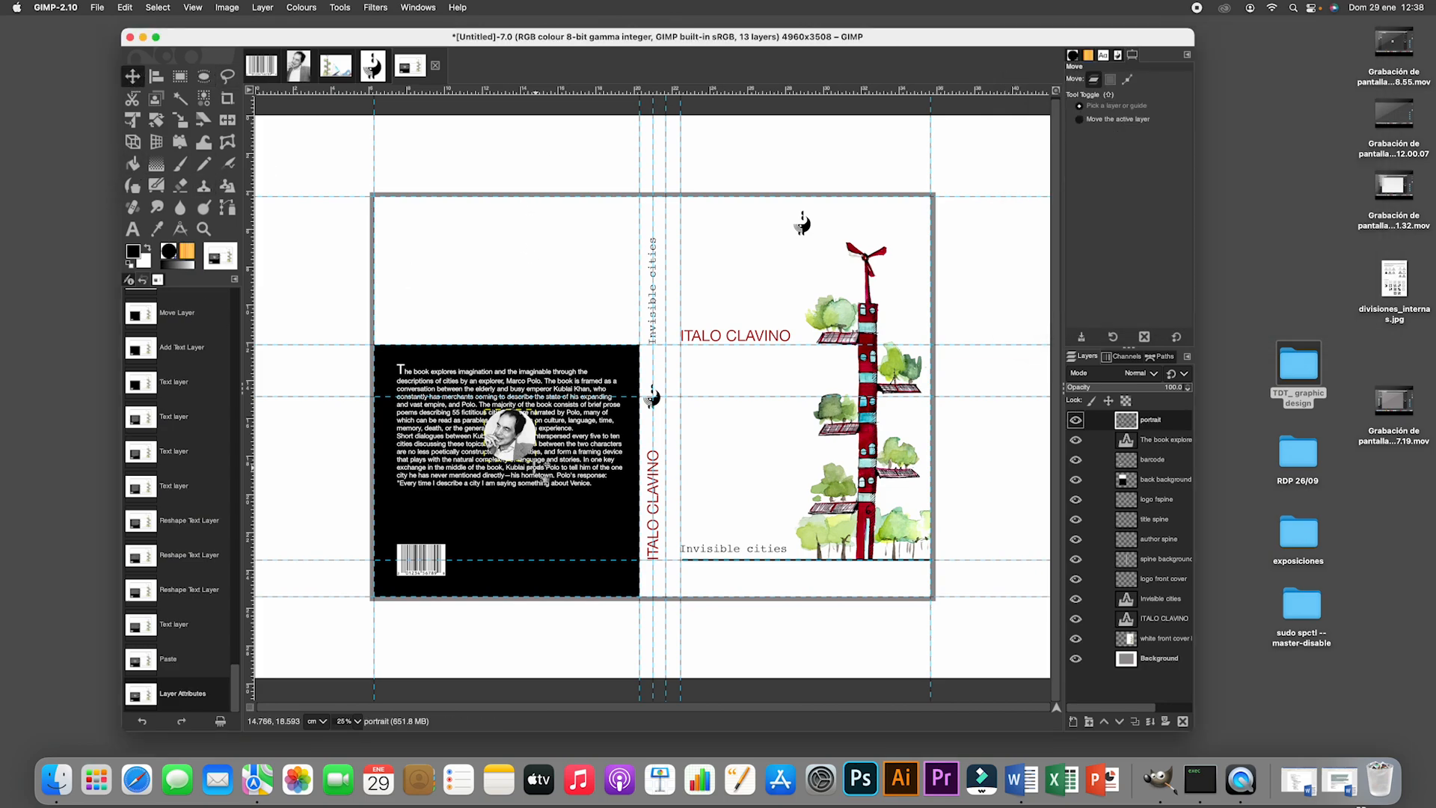
left_click_drag(525, 458, 615, 356)
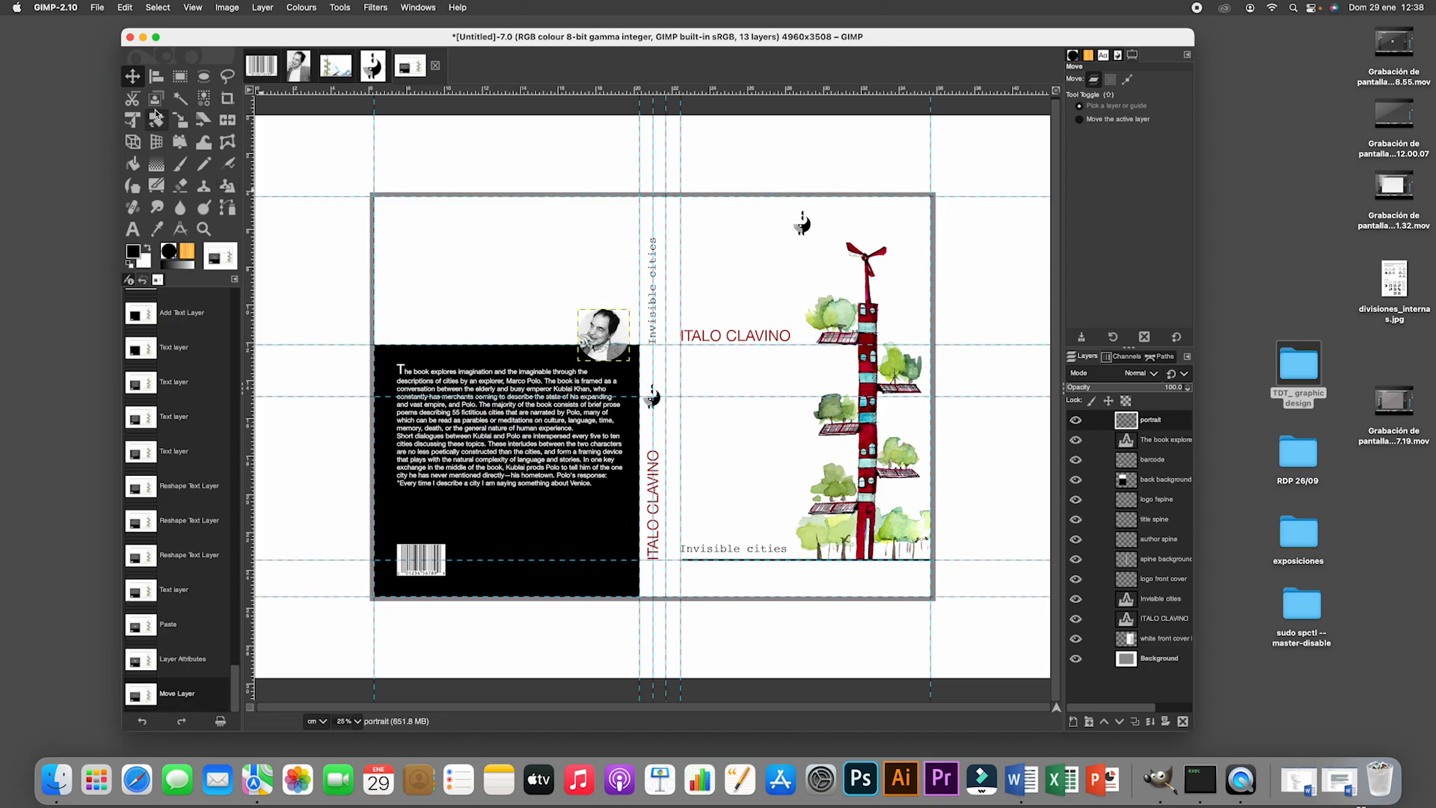
left_click(181, 120)
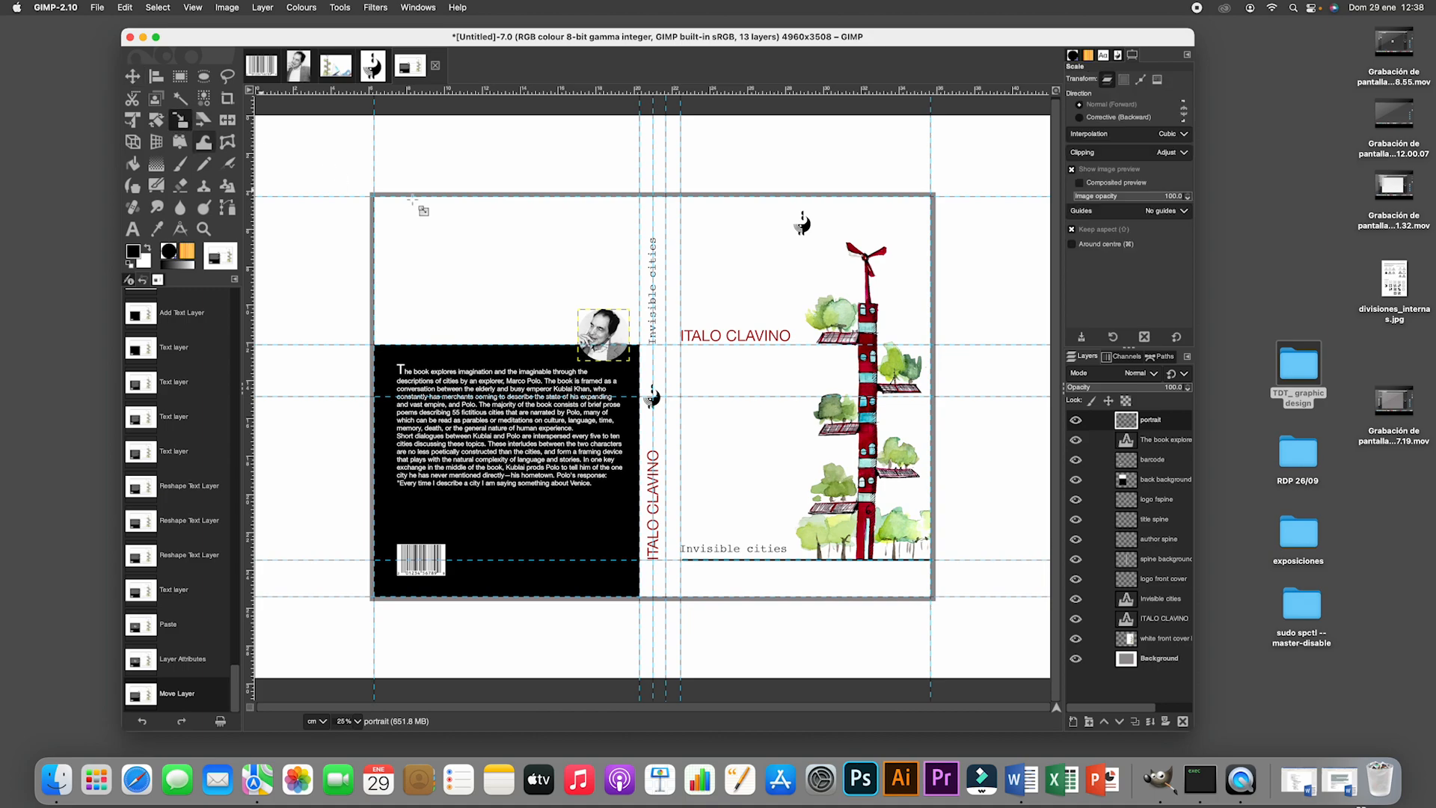
left_click(609, 343)
left_click_drag(577, 309, 532, 266)
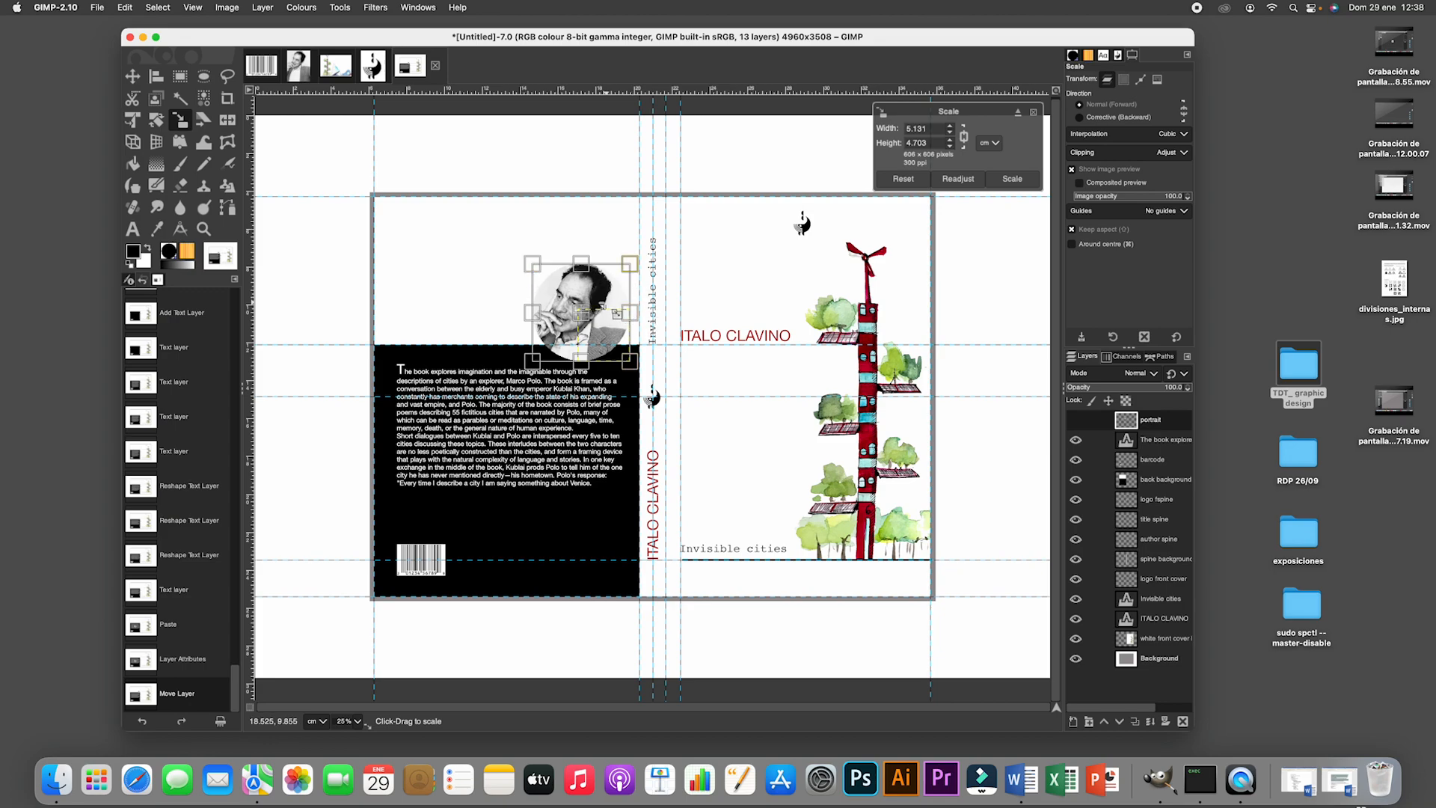
left_click_drag(595, 290, 604, 287)
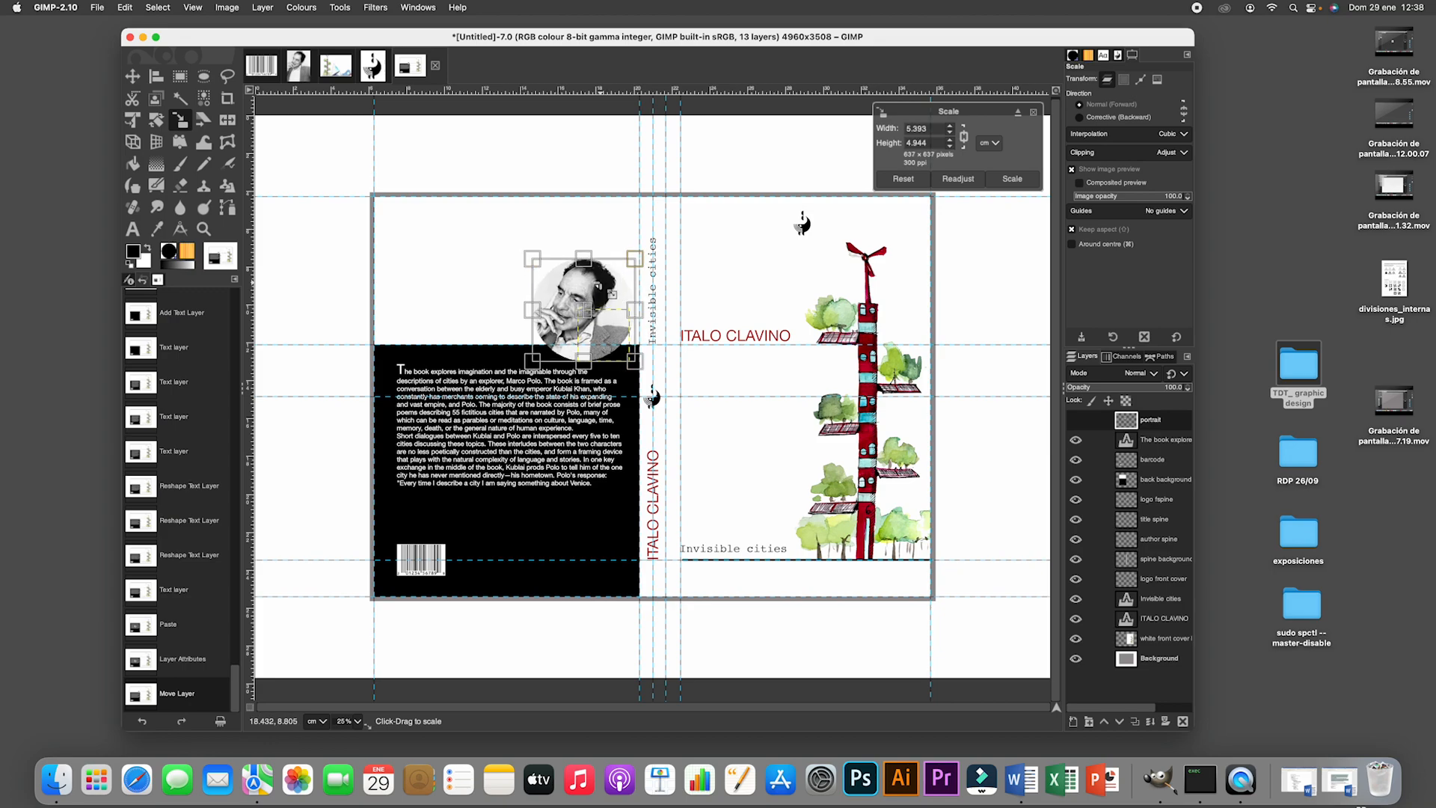
key("Return")
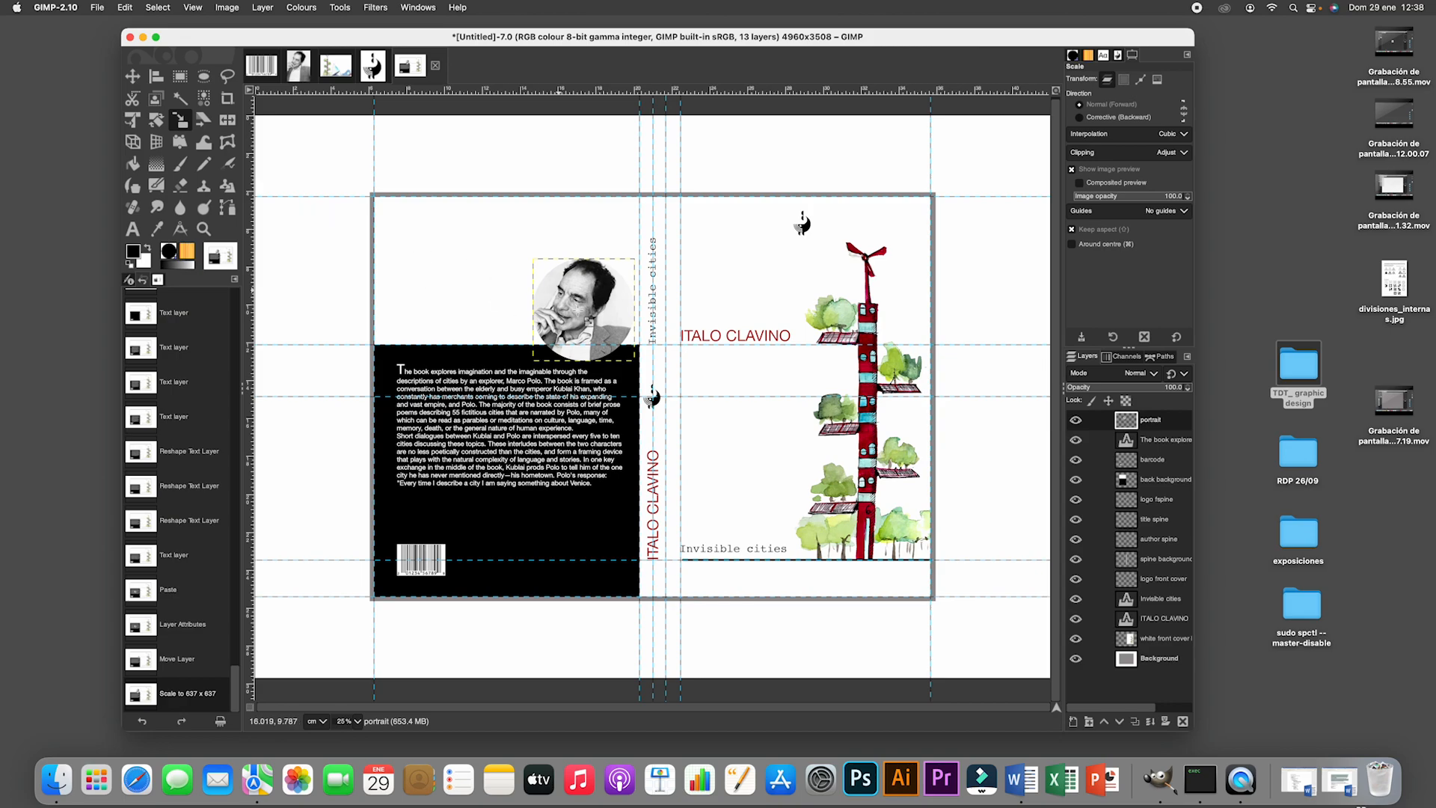
Move the enlarged portrait so its right side meets the spine edge of the back cover, overlapping the black block's upper edge.
key("m")
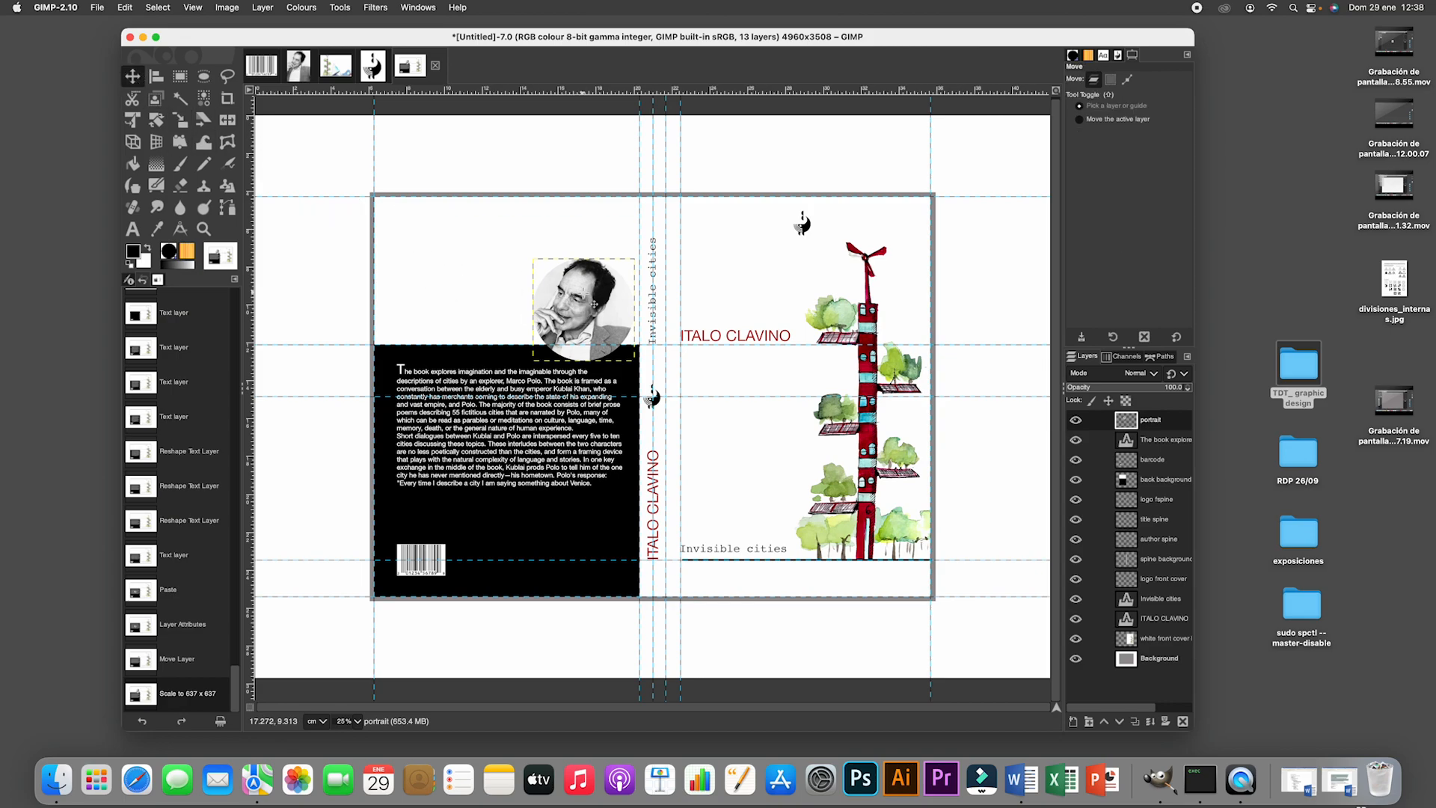
left_click_drag(593, 309, 588, 308)
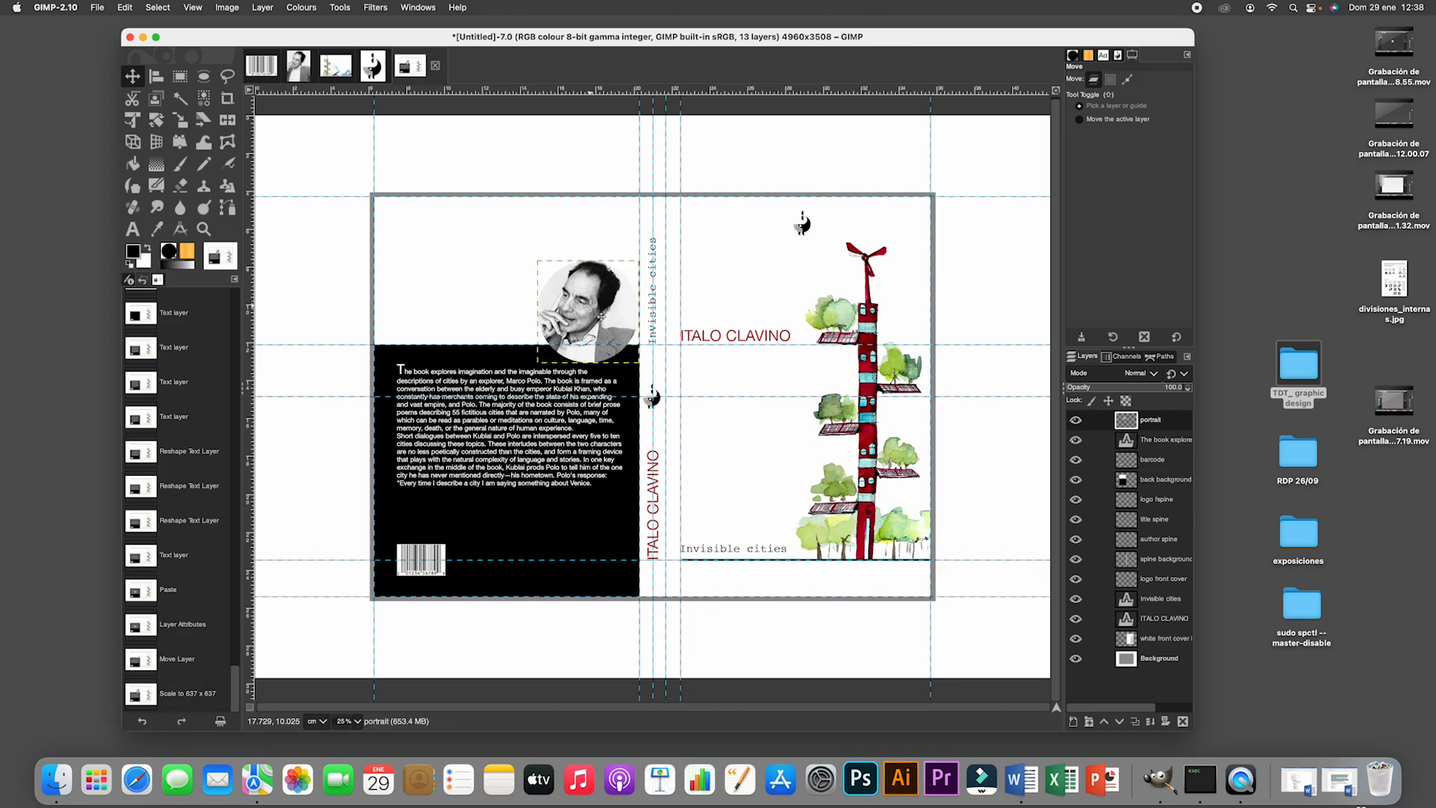
left_click(434, 296)
left_click(318, 156)
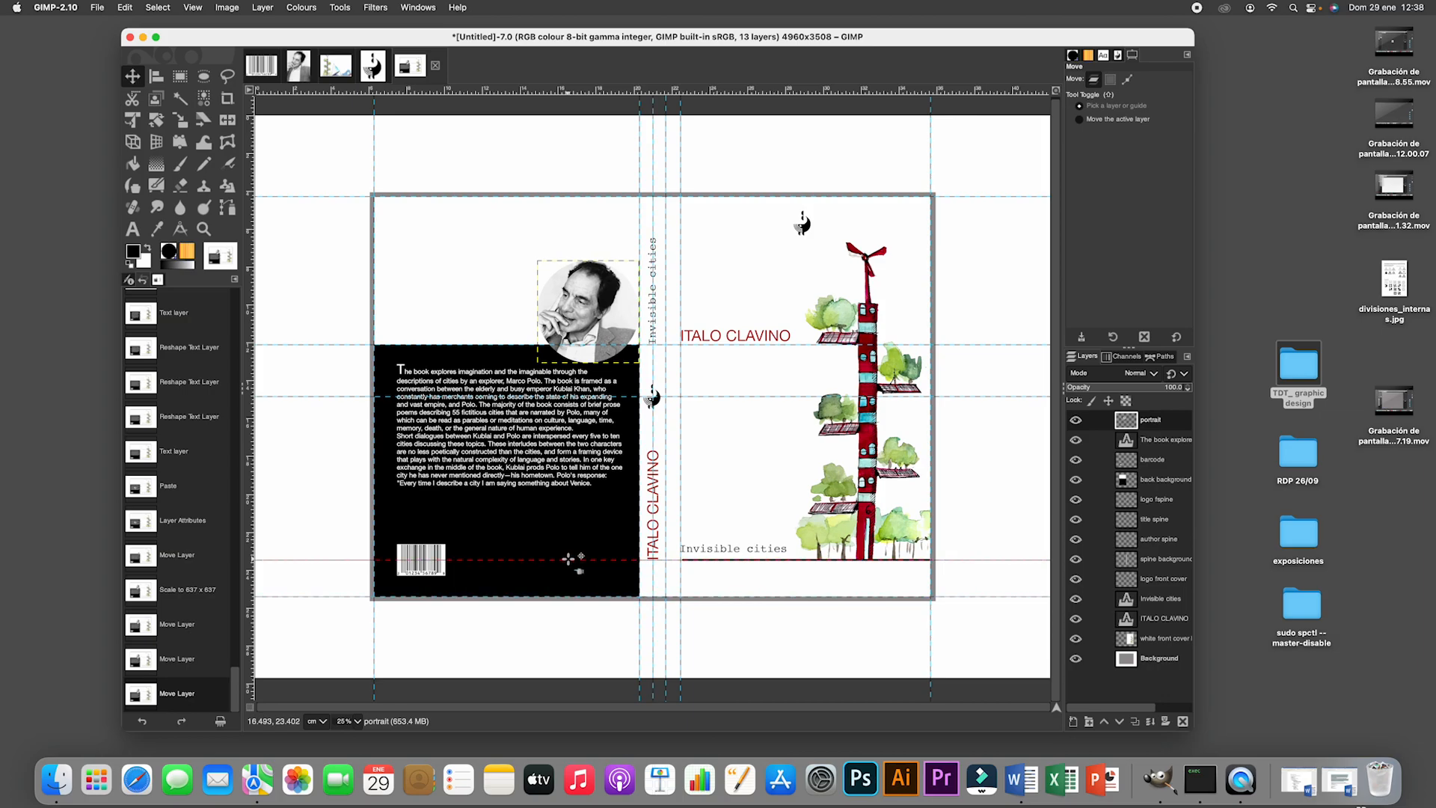
Switch to the Word document, copy the "Invisible Cities" quote with its New York Times attribution, and return to the GIMP cover image.
left_click(1343, 783)
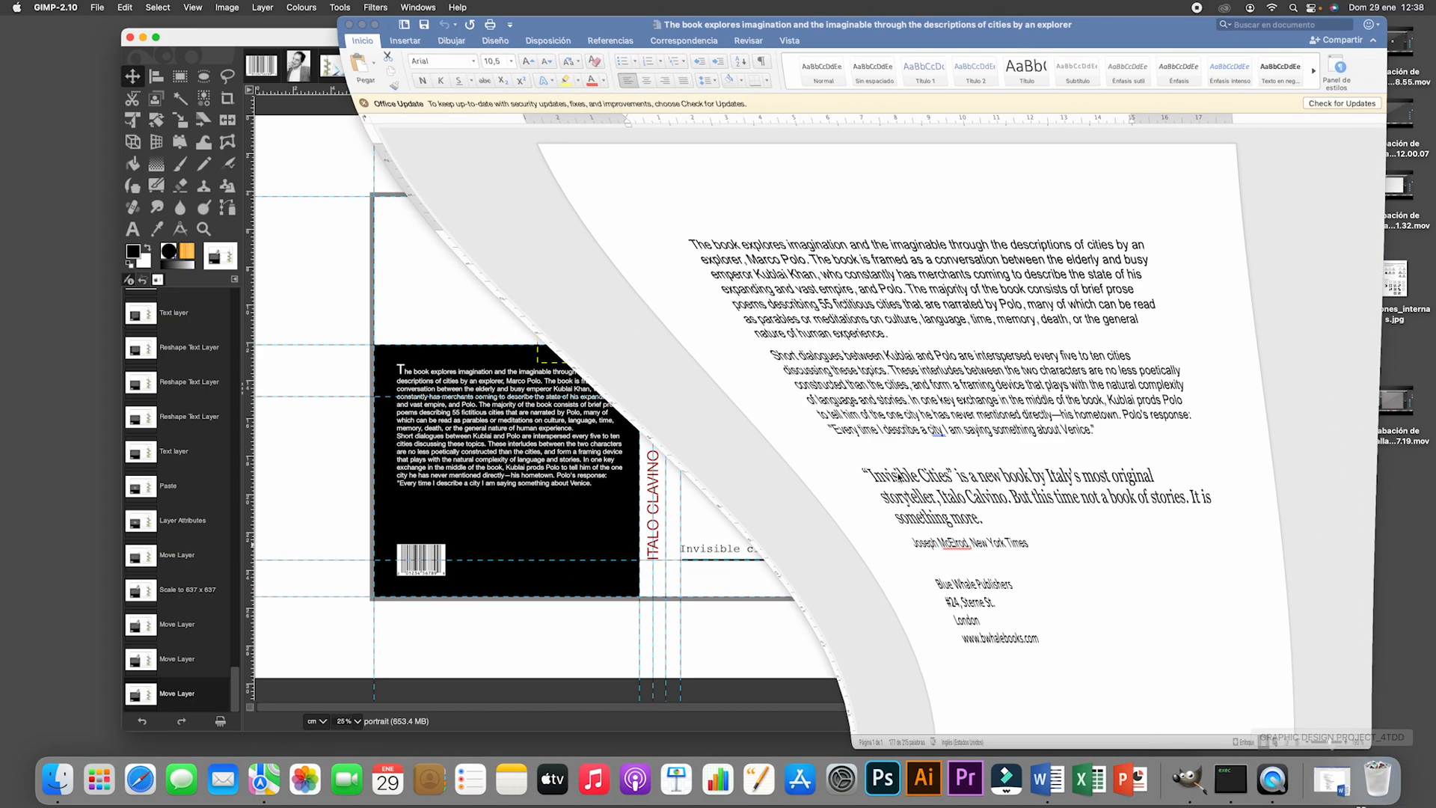
left_click_drag(620, 475, 856, 537)
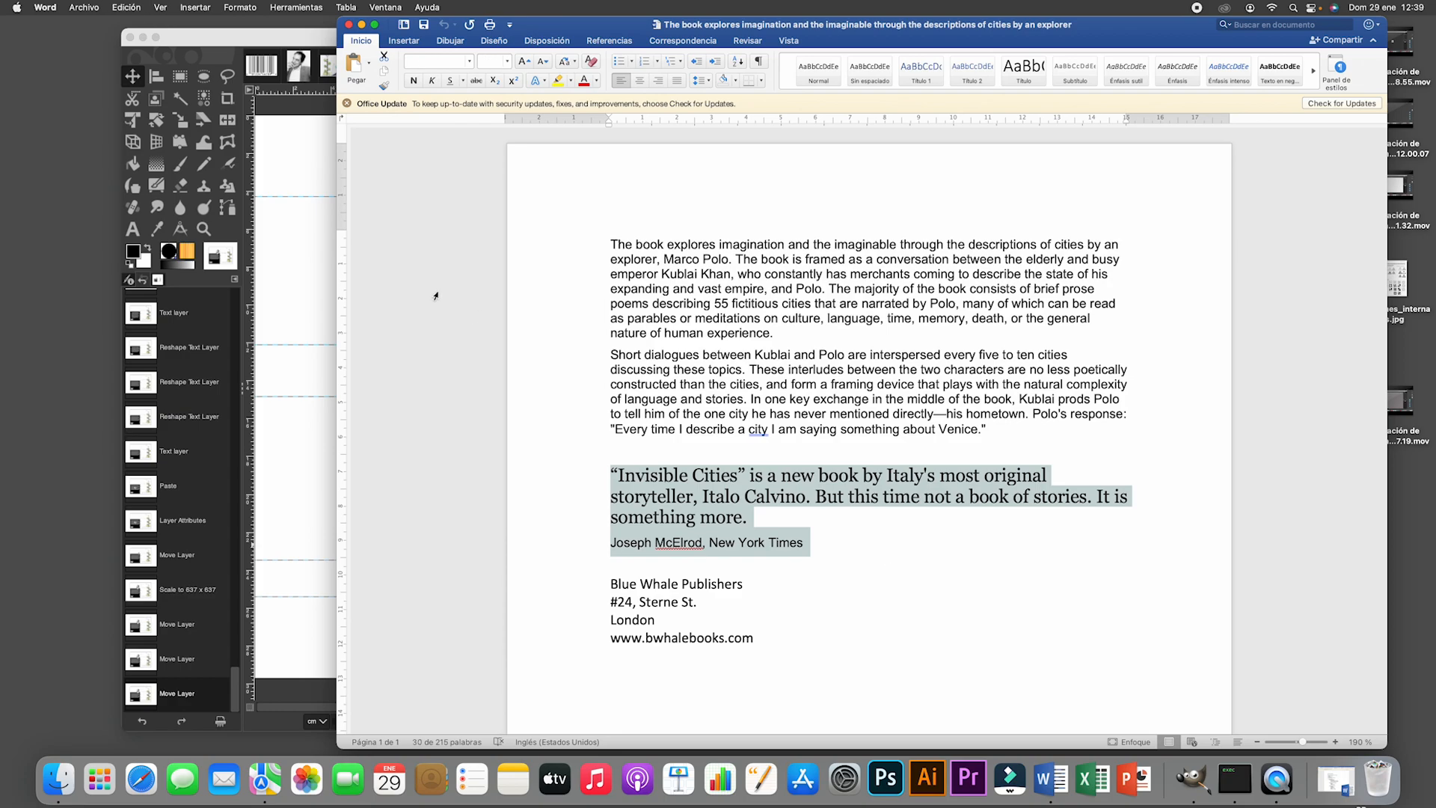
left_click(264, 135)
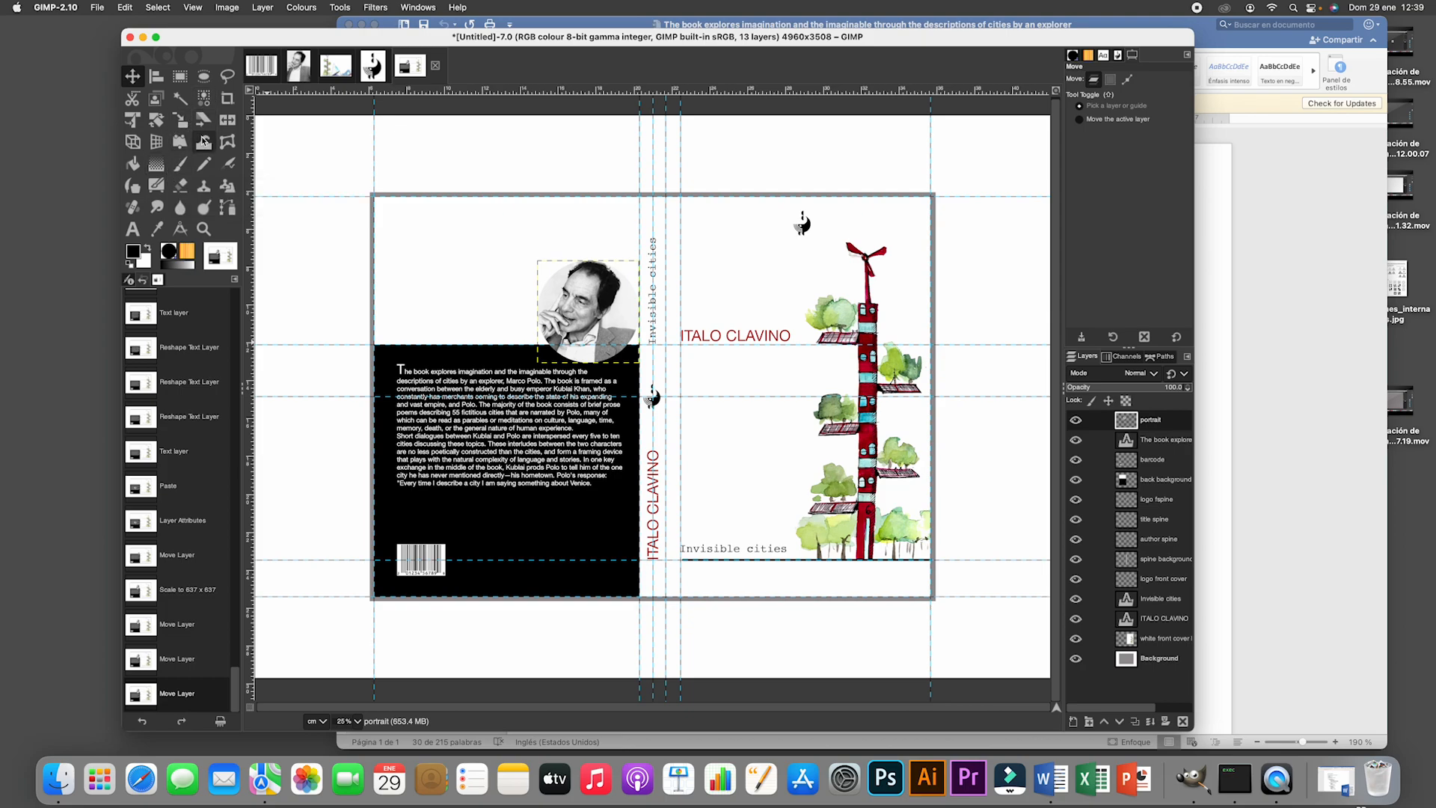
Reduce the height of the description text box from below so it ends just under its last line.
left_click(132, 228)
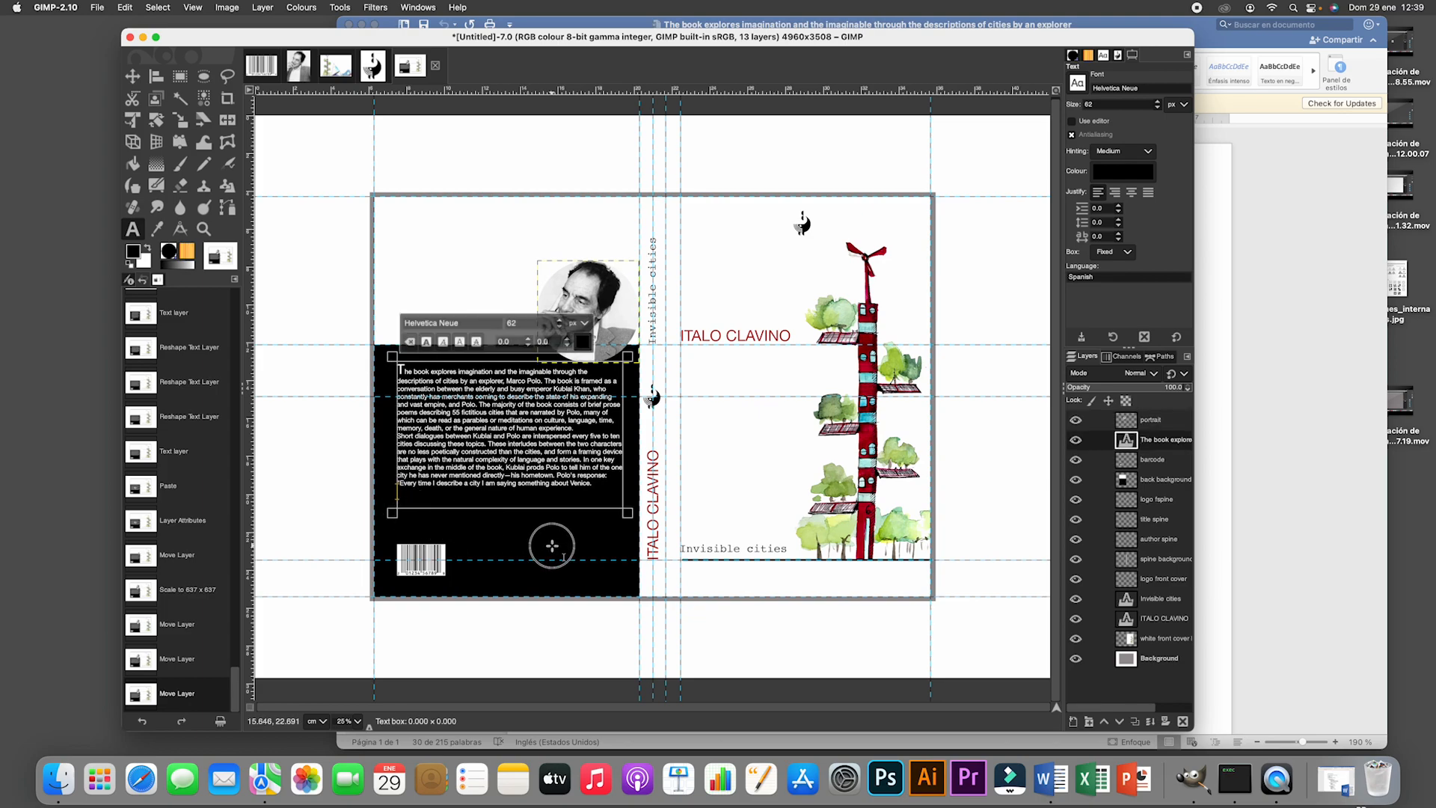
left_click_drag(626, 513, 628, 496)
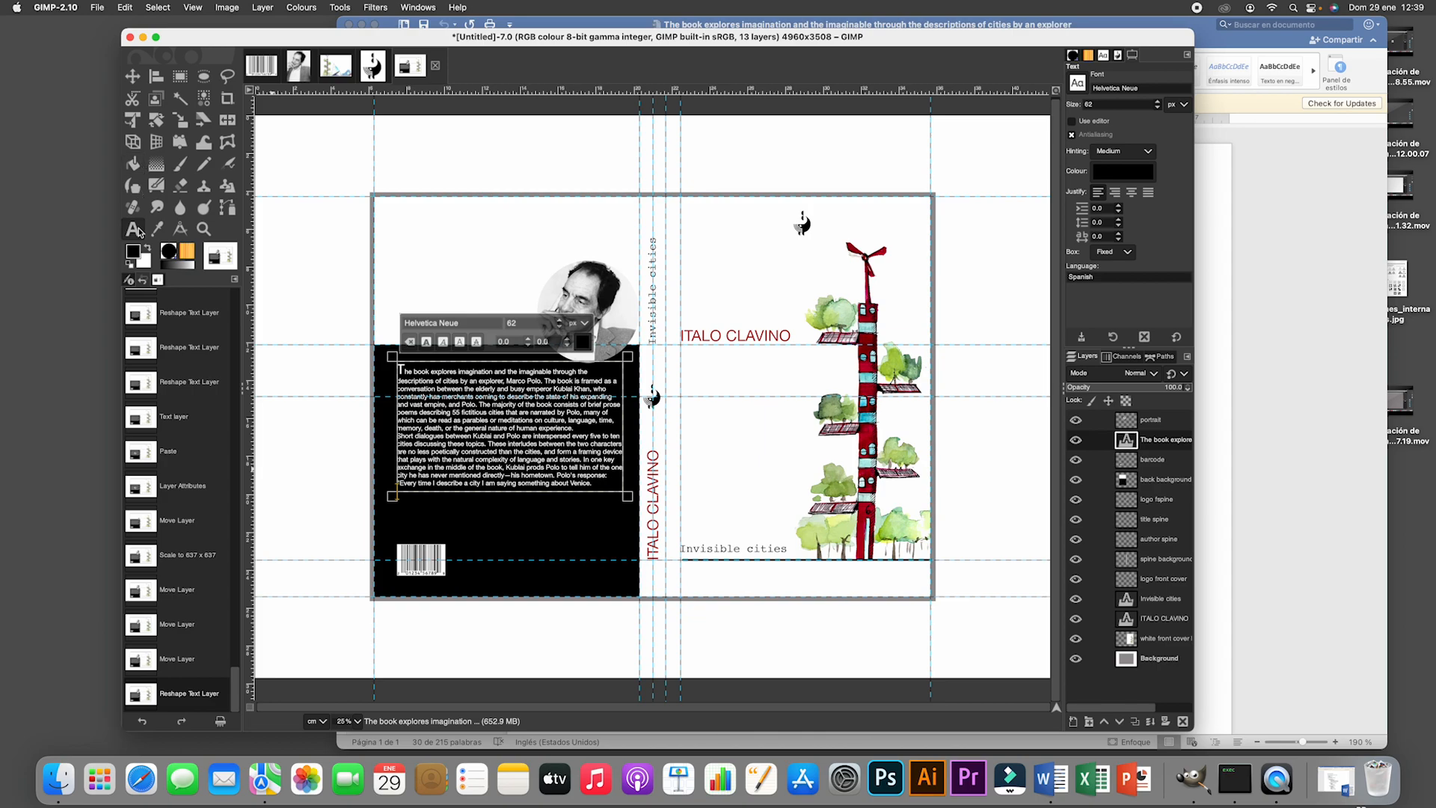
left_click(132, 75)
Create a text box between the description and the barcode, matching the description's width, and paste the copied quote into it.
left_click(133, 229)
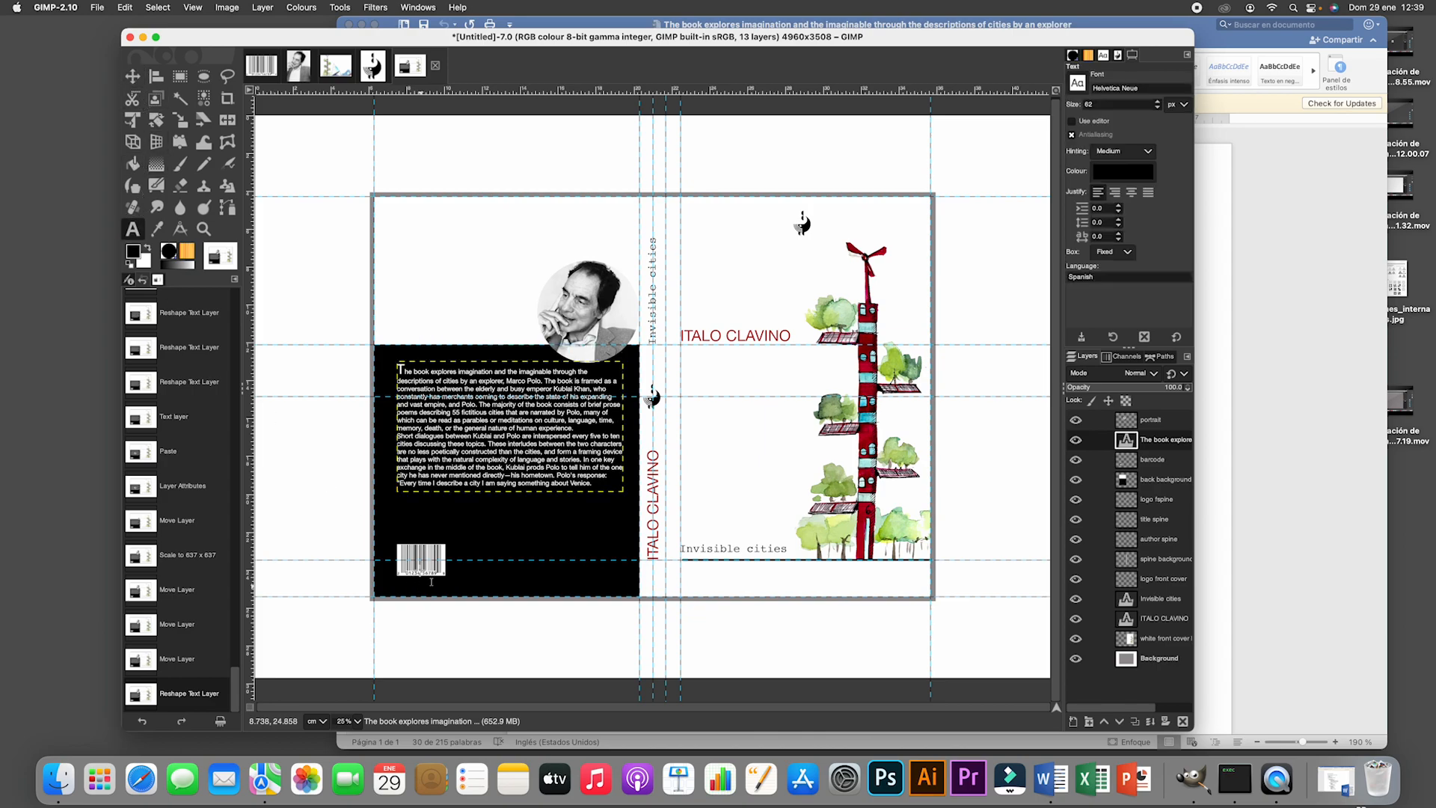
left_click_drag(398, 508, 622, 540)
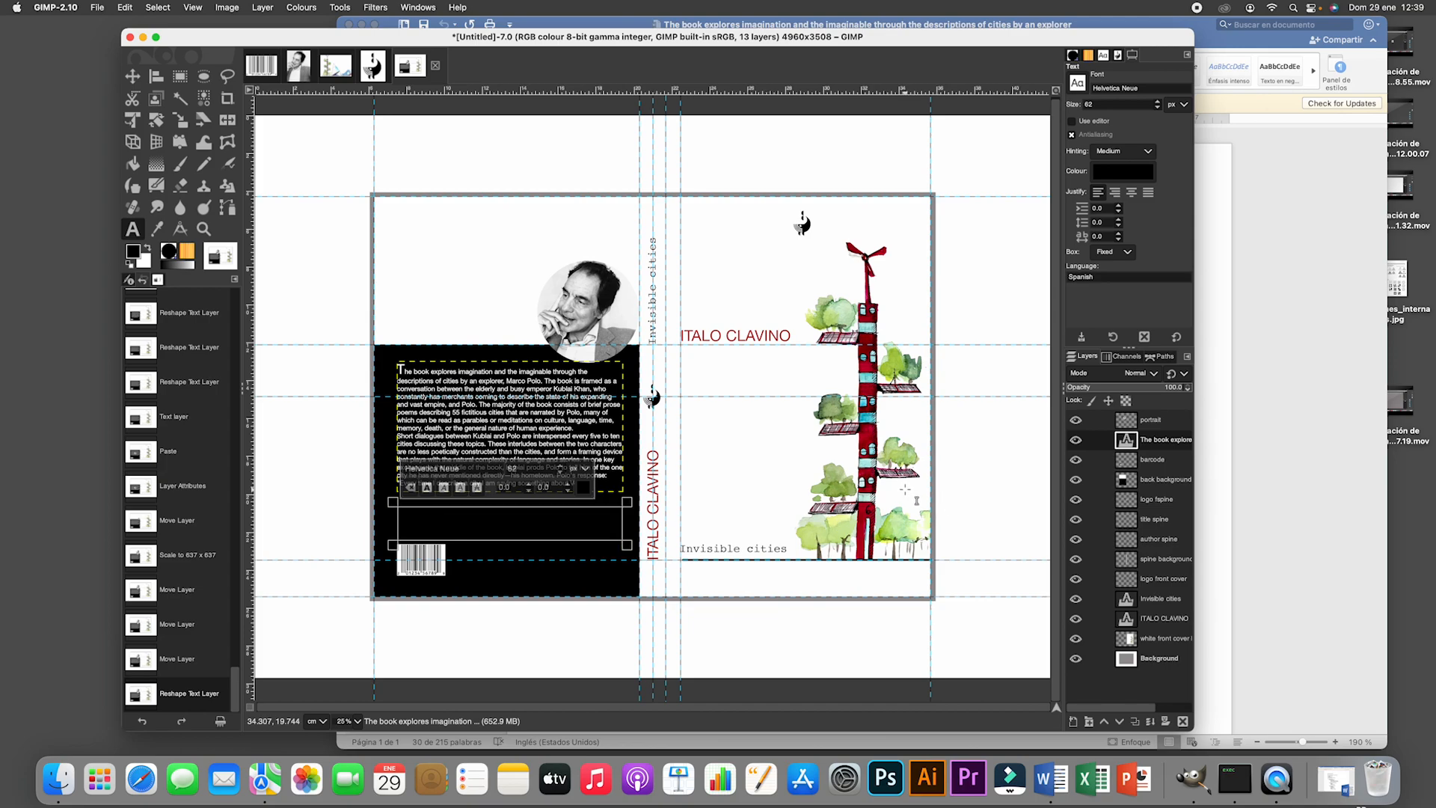
key("cmd+v")
left_click(409, 521)
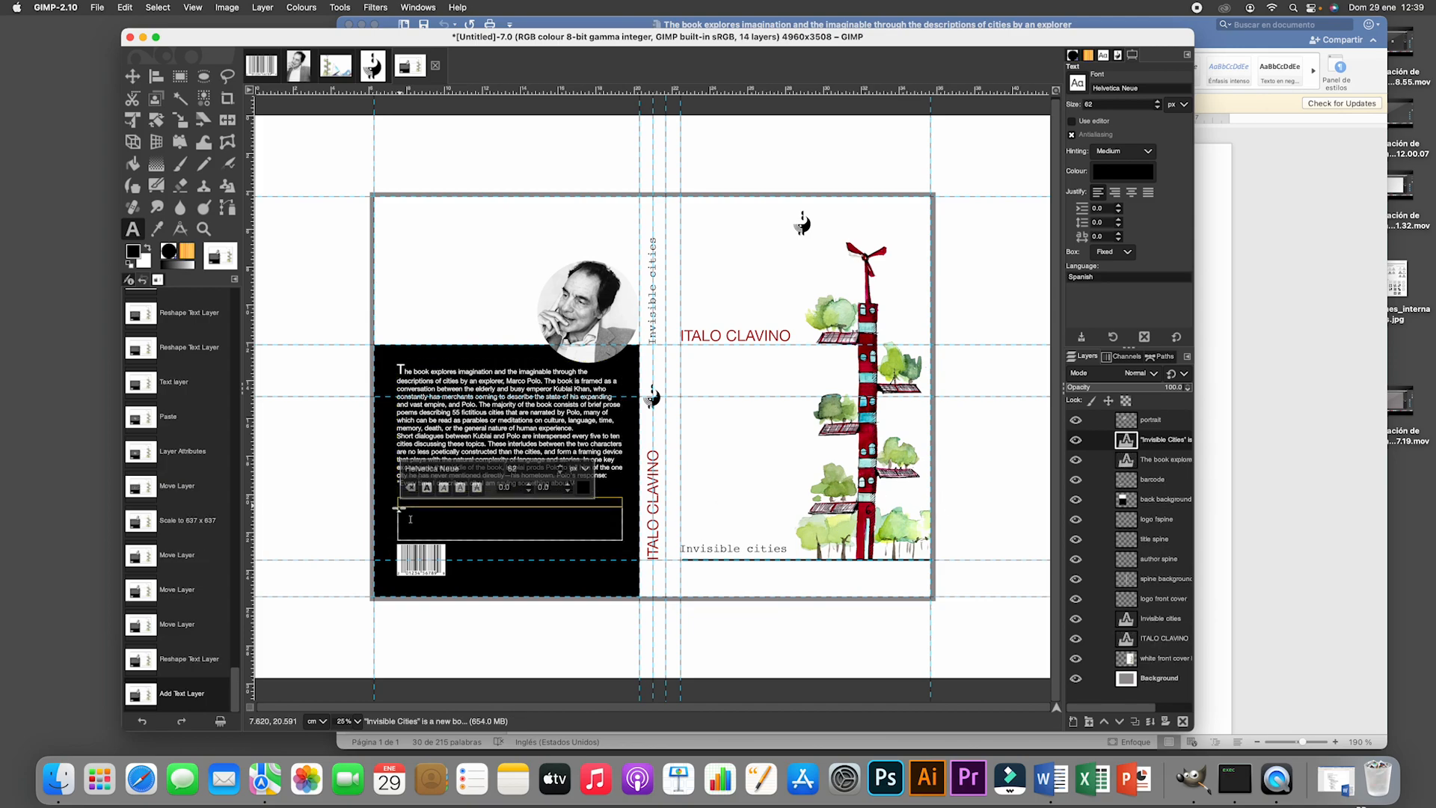
Colour all of the pasted quote and its attribution red (f24444) and reduce the text size.
key("super+a")
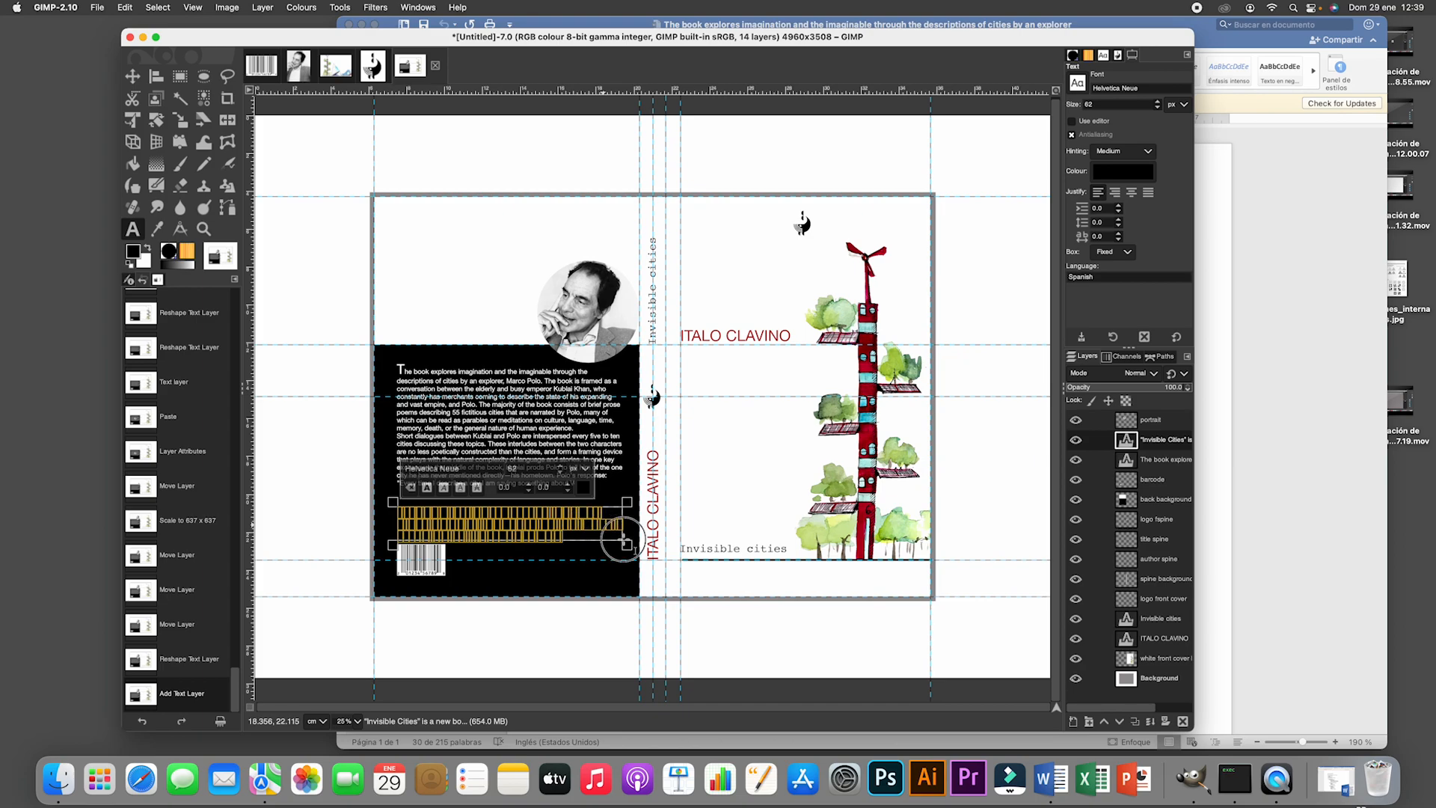
left_click(585, 490)
mouse_move(494, 452)
left_mouse_down()
mouse_move(477, 429)
mouse_move(536, 424)
left_mouse_up()
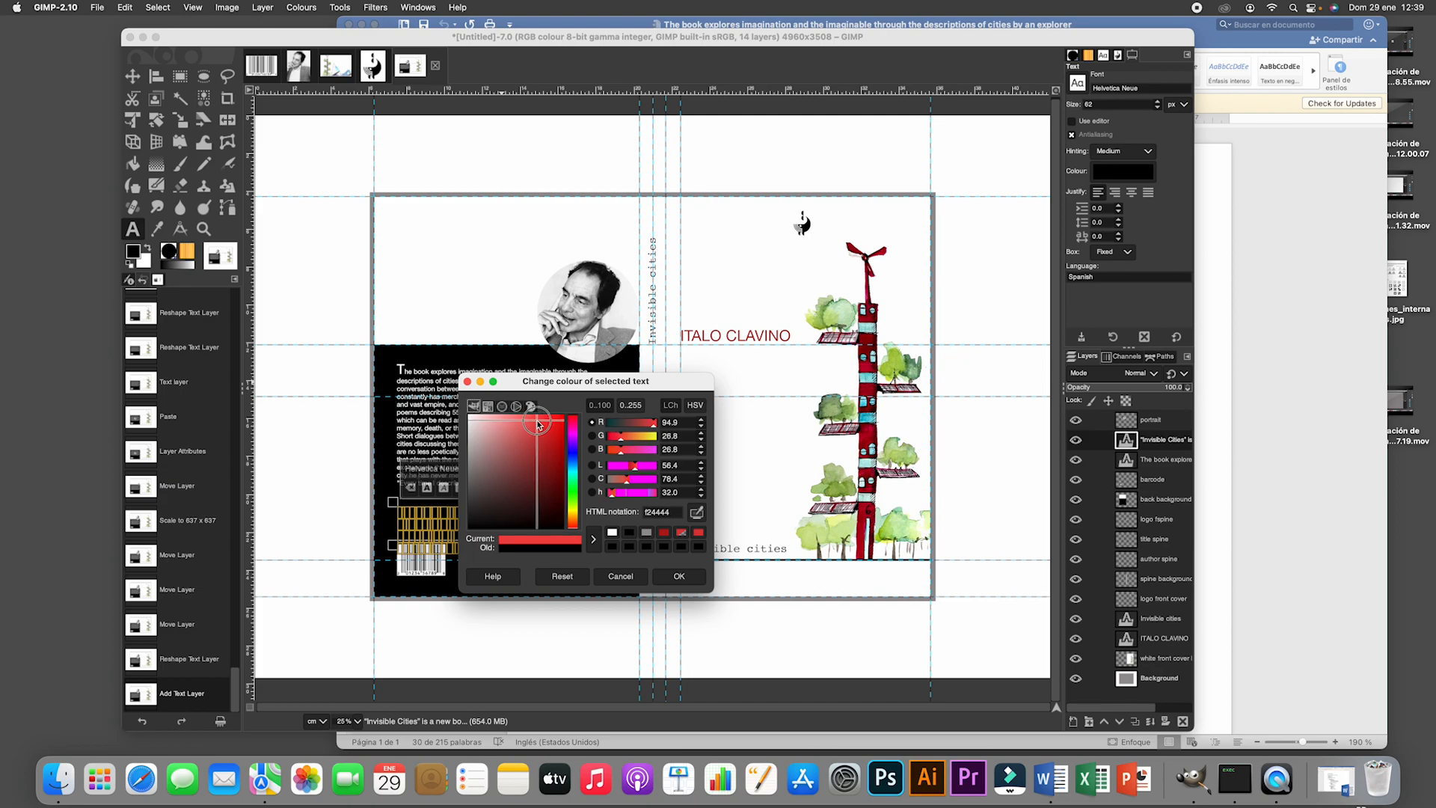
left_click(676, 577)
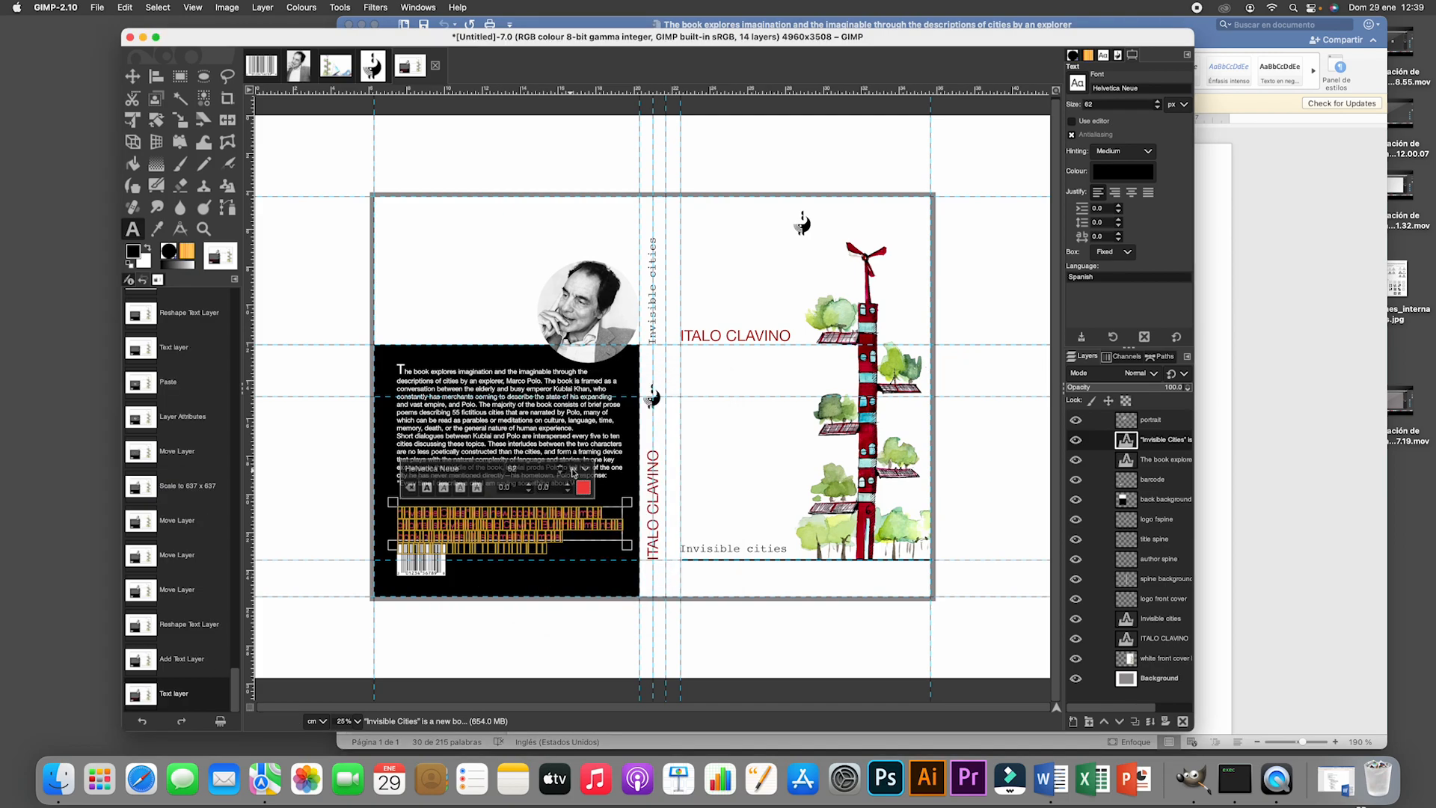
left_click(572, 471)
left_click(577, 516)
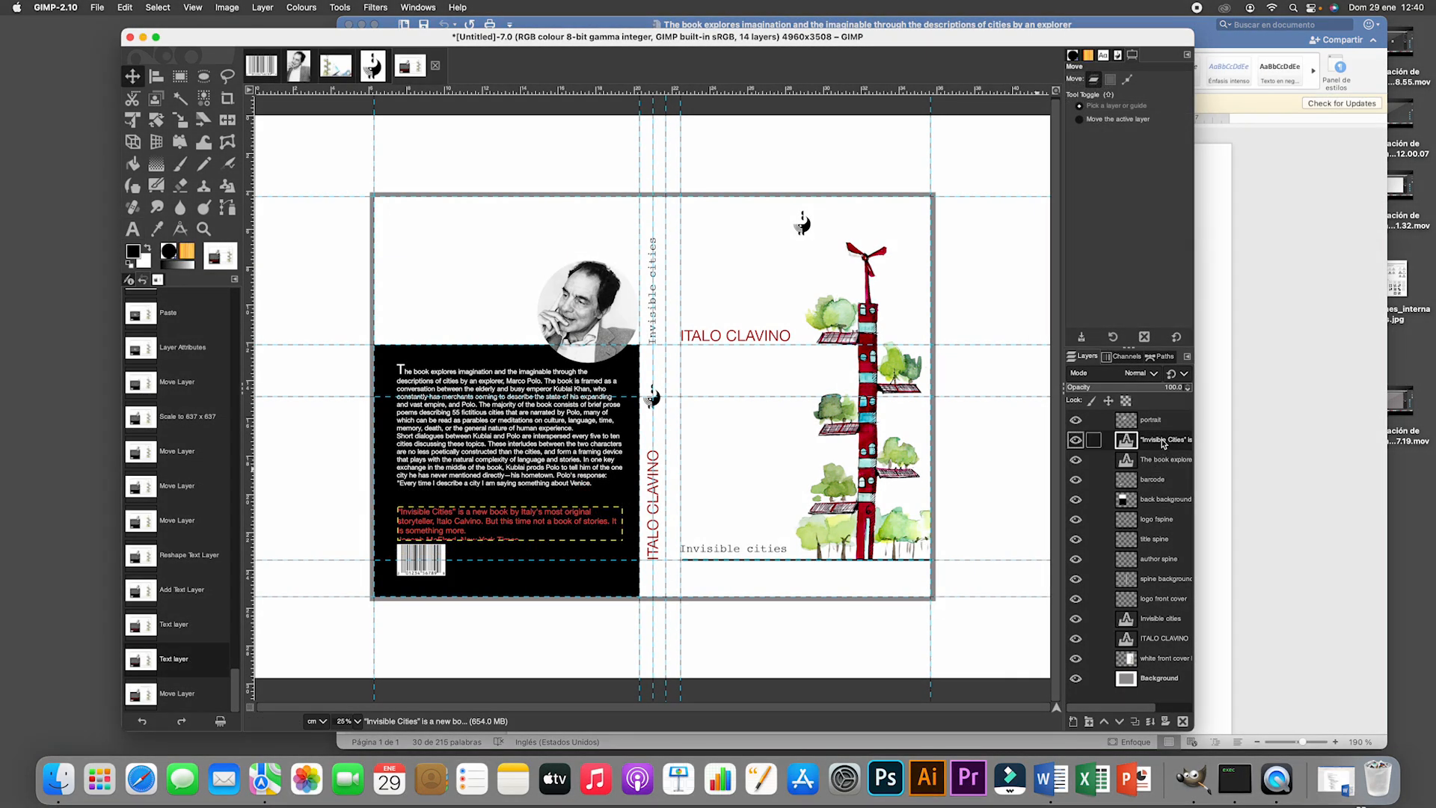
Rename the quote's text layer to "endorsement".
right_click(1163, 441)
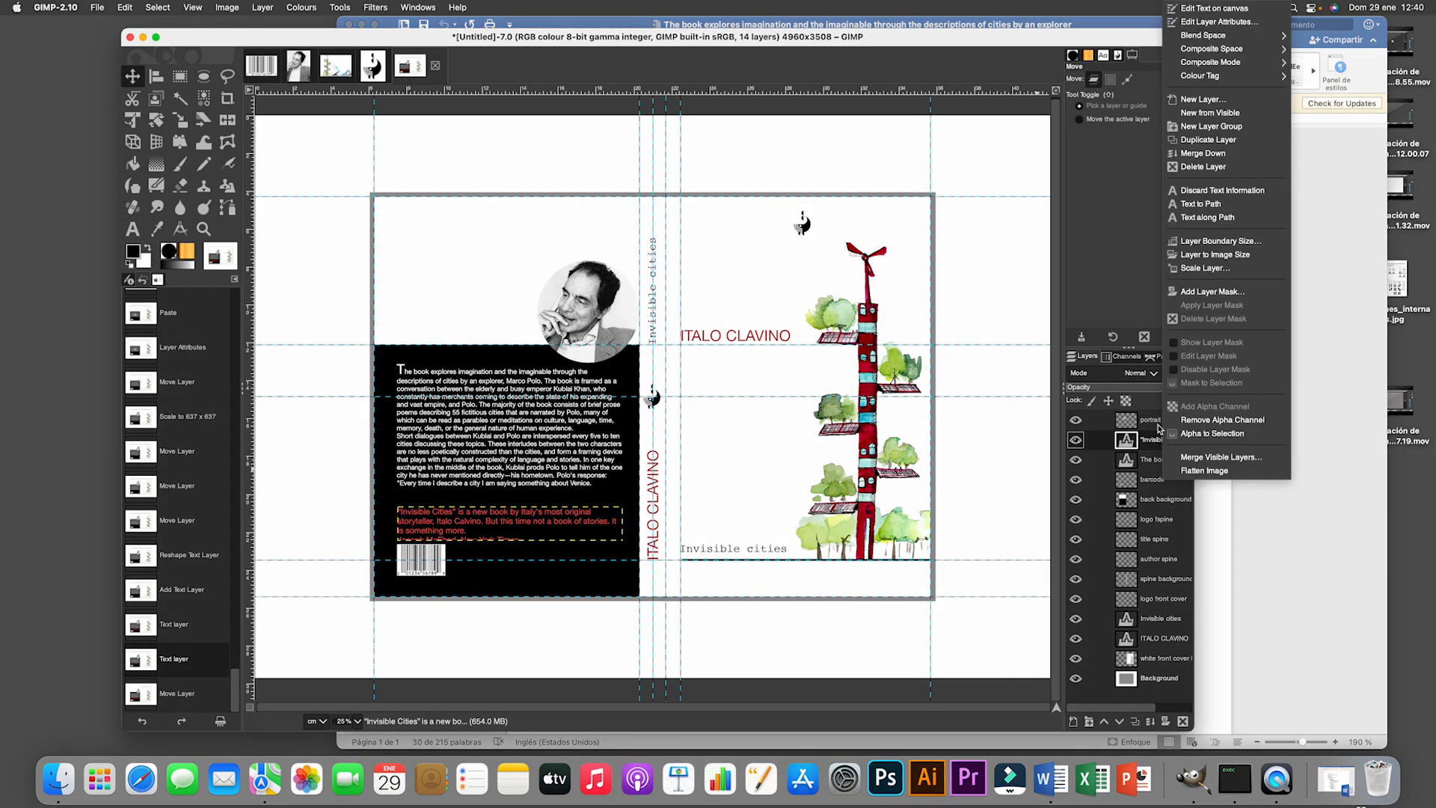
left_click(1204, 23)
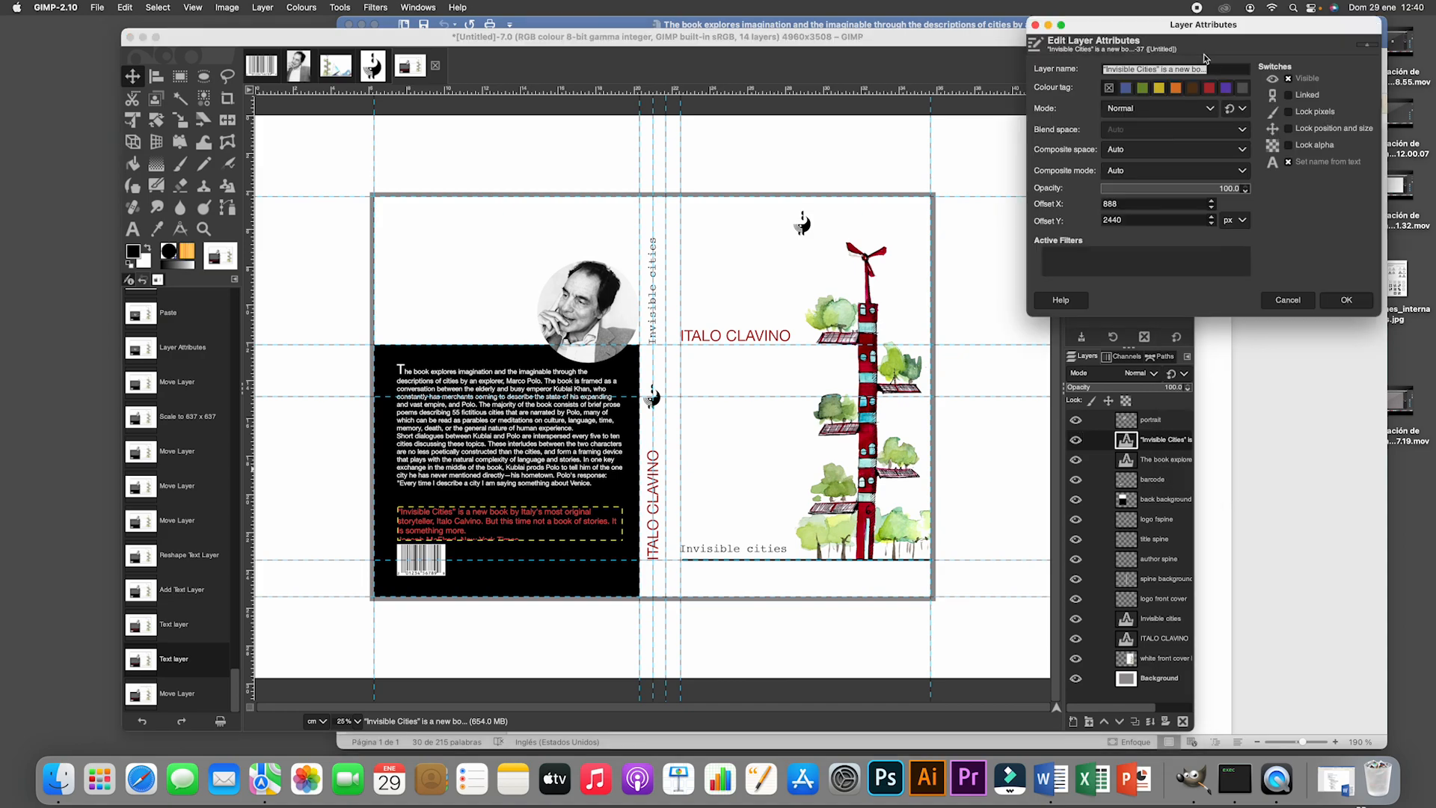
type("endorsement")
key("Return")
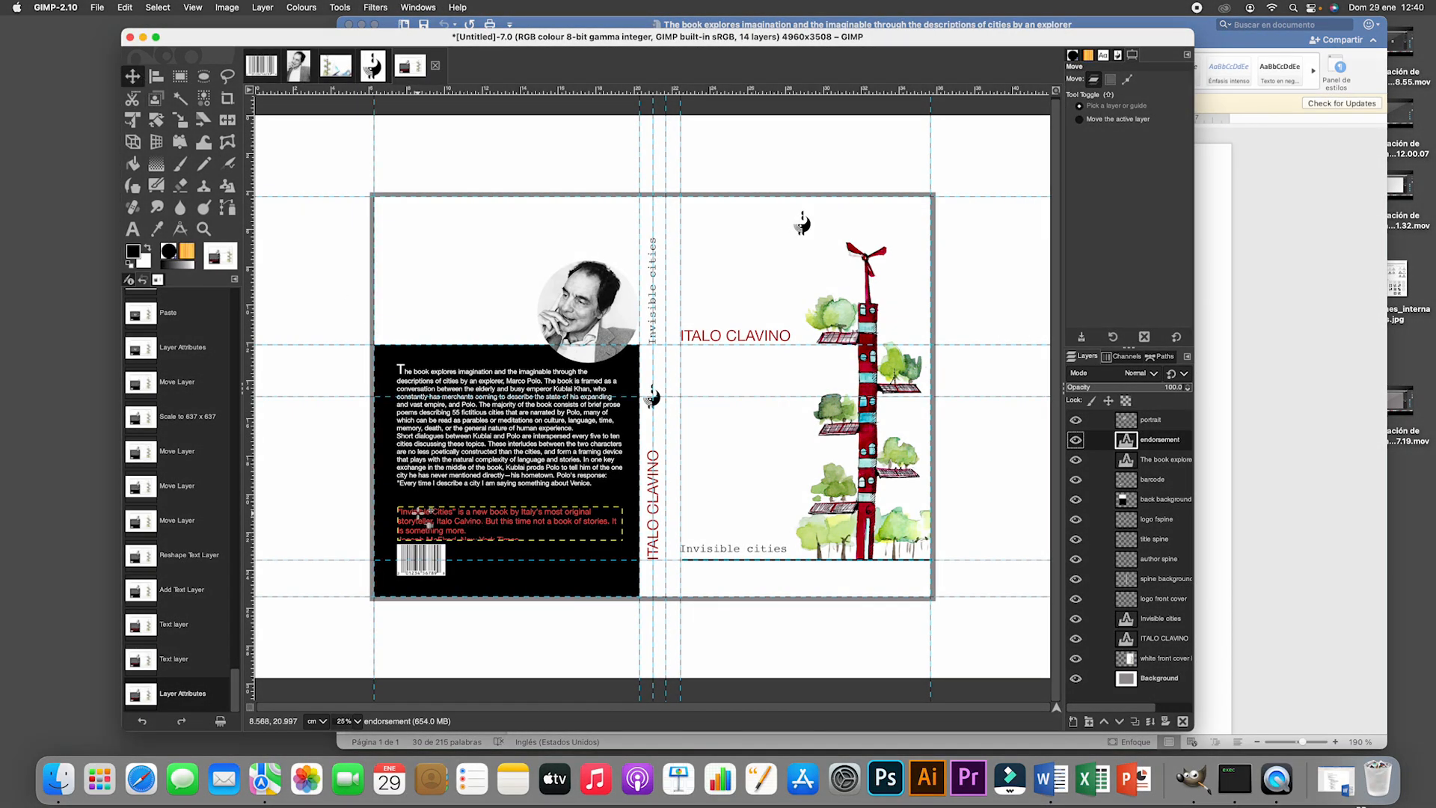
Move the endorsement text up closer to the description and extend its box downward to fit the attribution line.
left_click_drag(421, 515, 409, 504)
key("ctrl+z")
key("t")
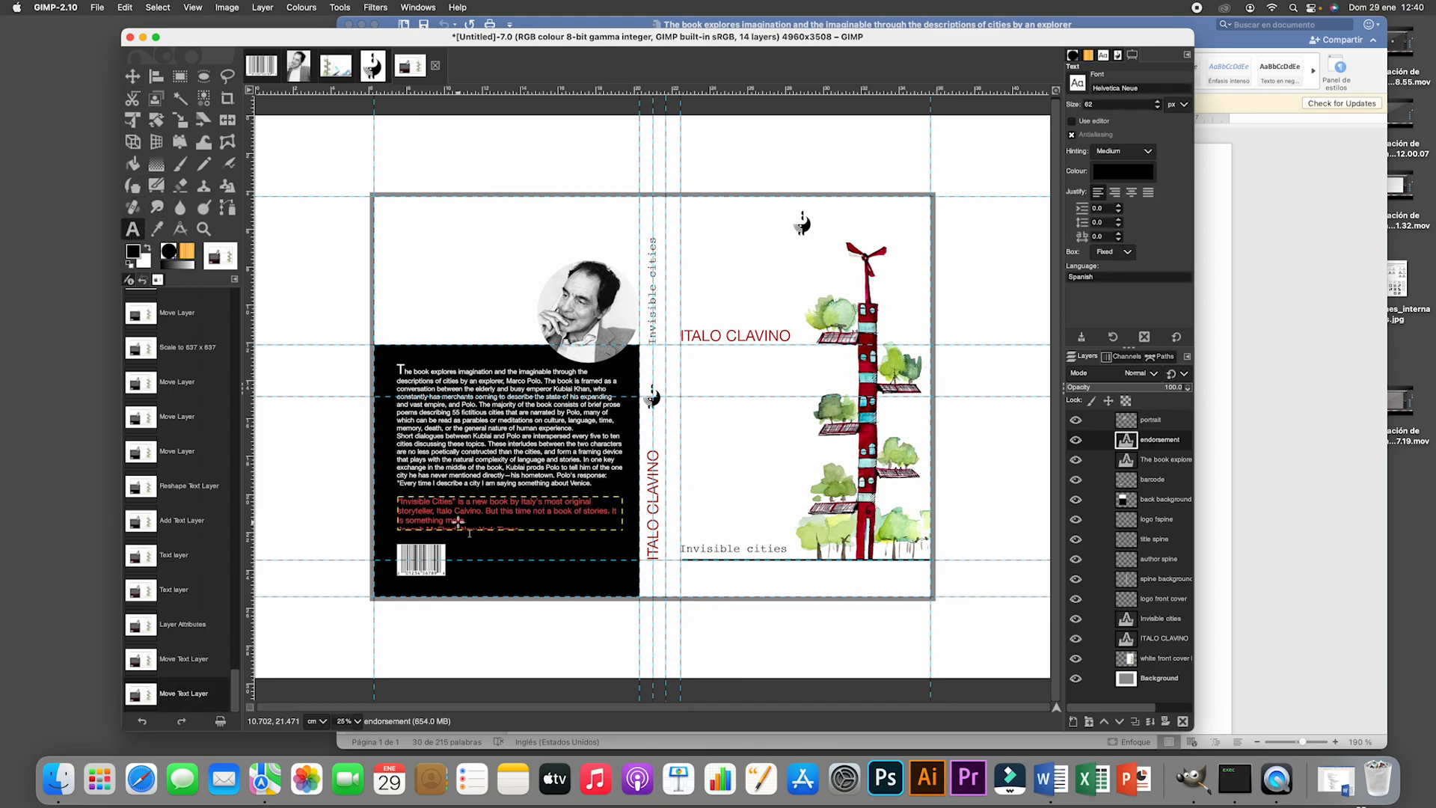
left_click(457, 521)
left_click_drag(625, 534, 628, 541)
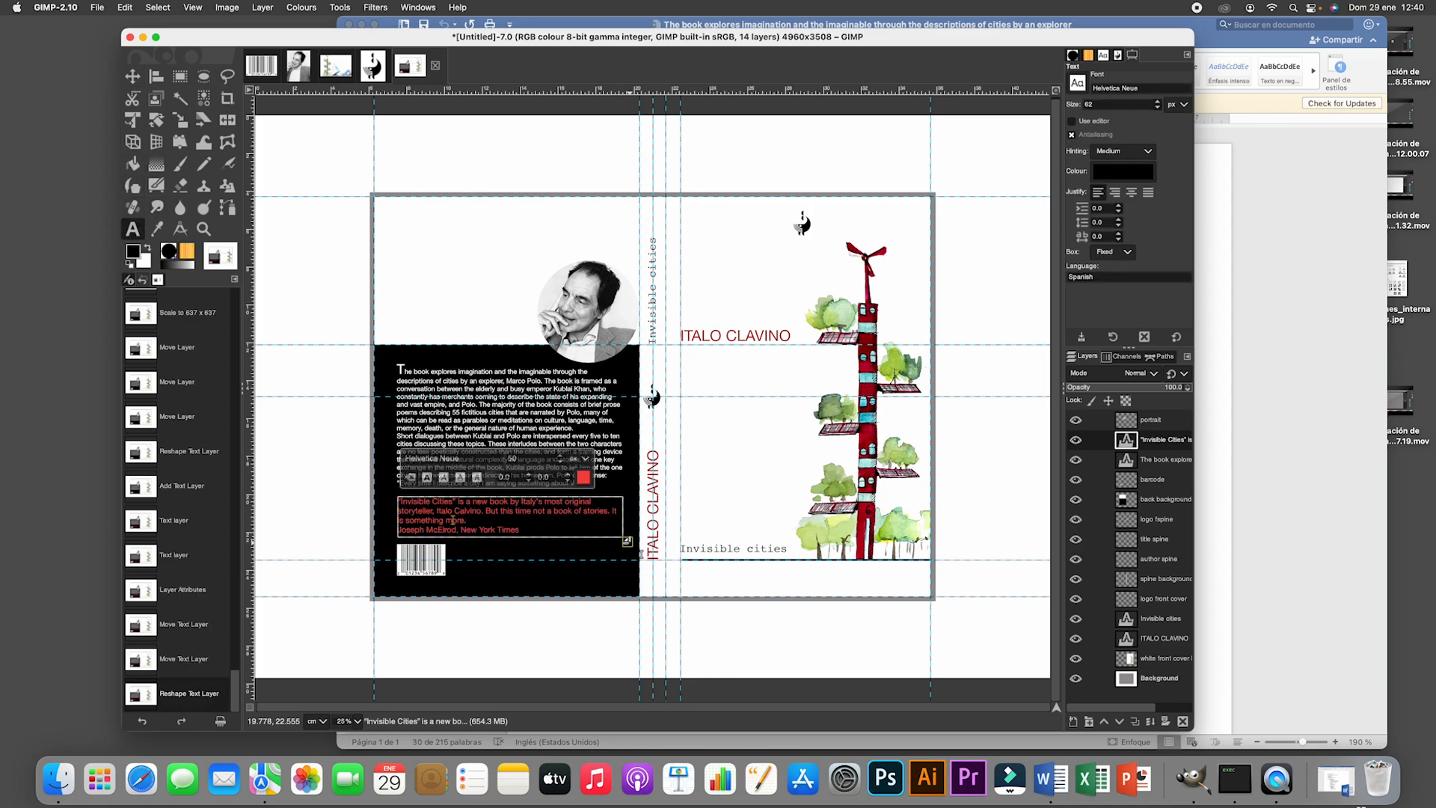
Indent the attribution line toward the right side of the endorsement box, keeping it on a single line.
left_click(399, 529)
key("Tab")
key("Tab")
key("Tab")
key("Tab")
key("Tab")
key("Tab")
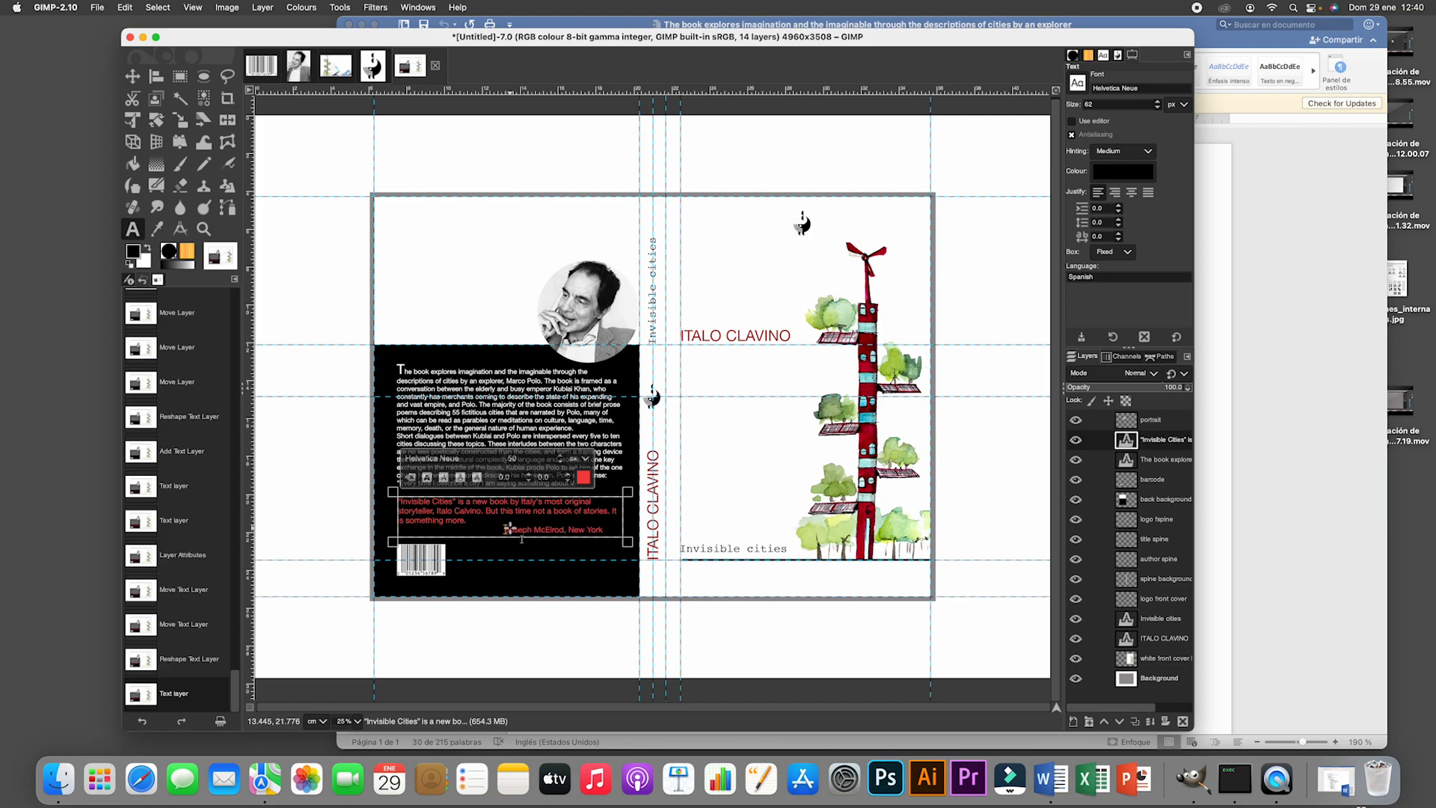
key("BackSpace")
Make the quote's sentences italic and set their text size to 10, leaving out the attribution line.
left_click_drag(466, 521, 370, 489)
left_click(443, 477)
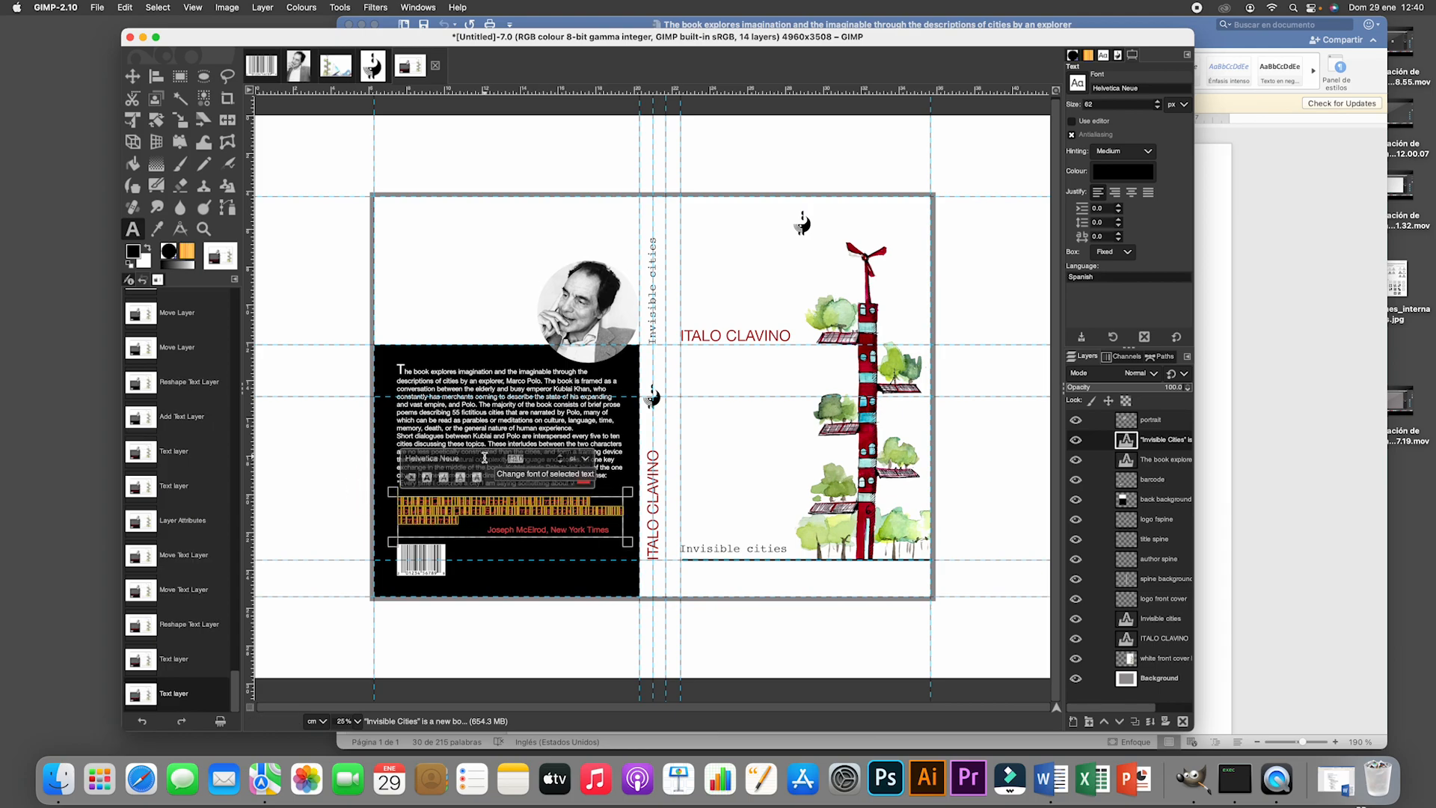
type("10")
key("Return")
Make the New York Times attribution line bold and slightly adjust the size of the endorsement text box.
left_click_drag(472, 517, 615, 514)
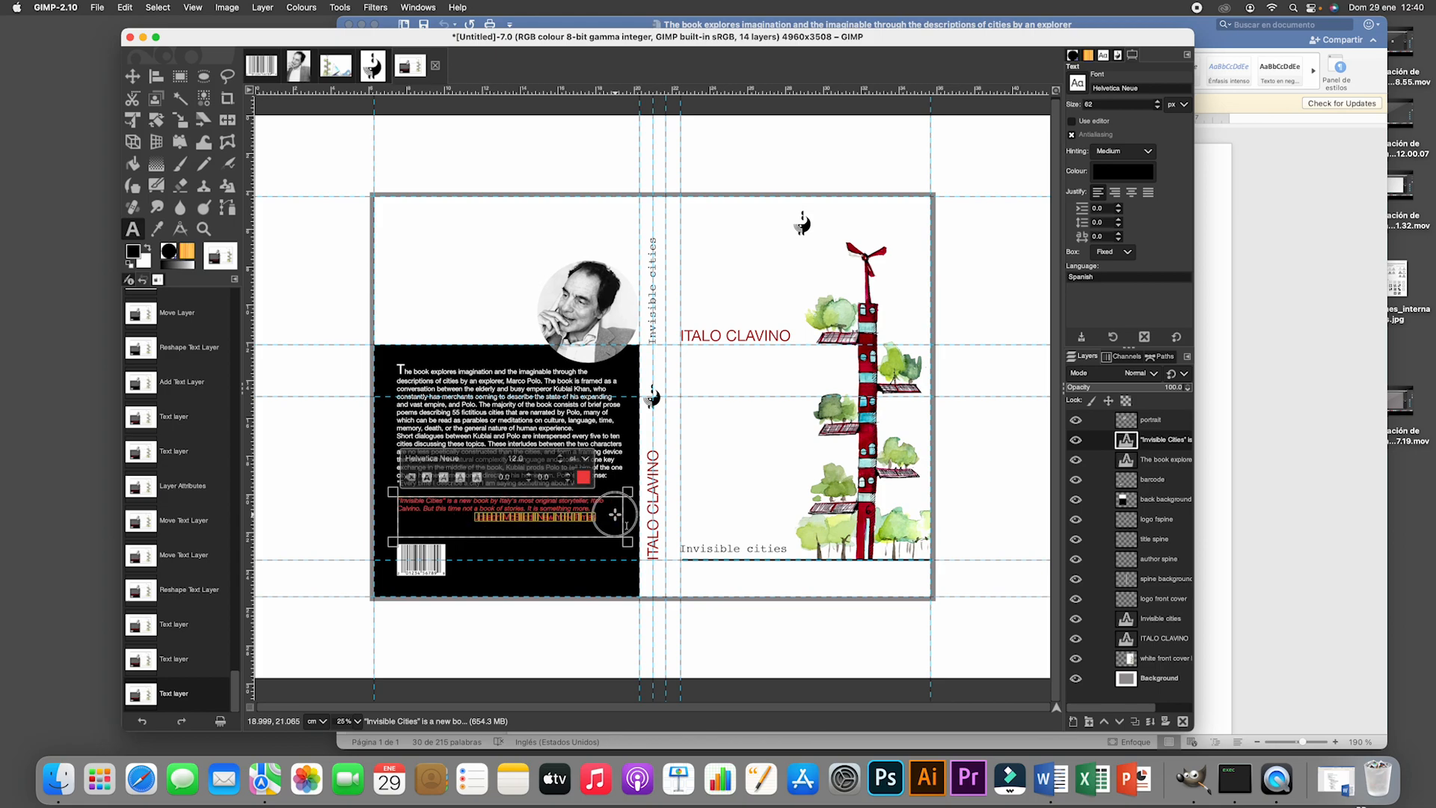
left_click(427, 477)
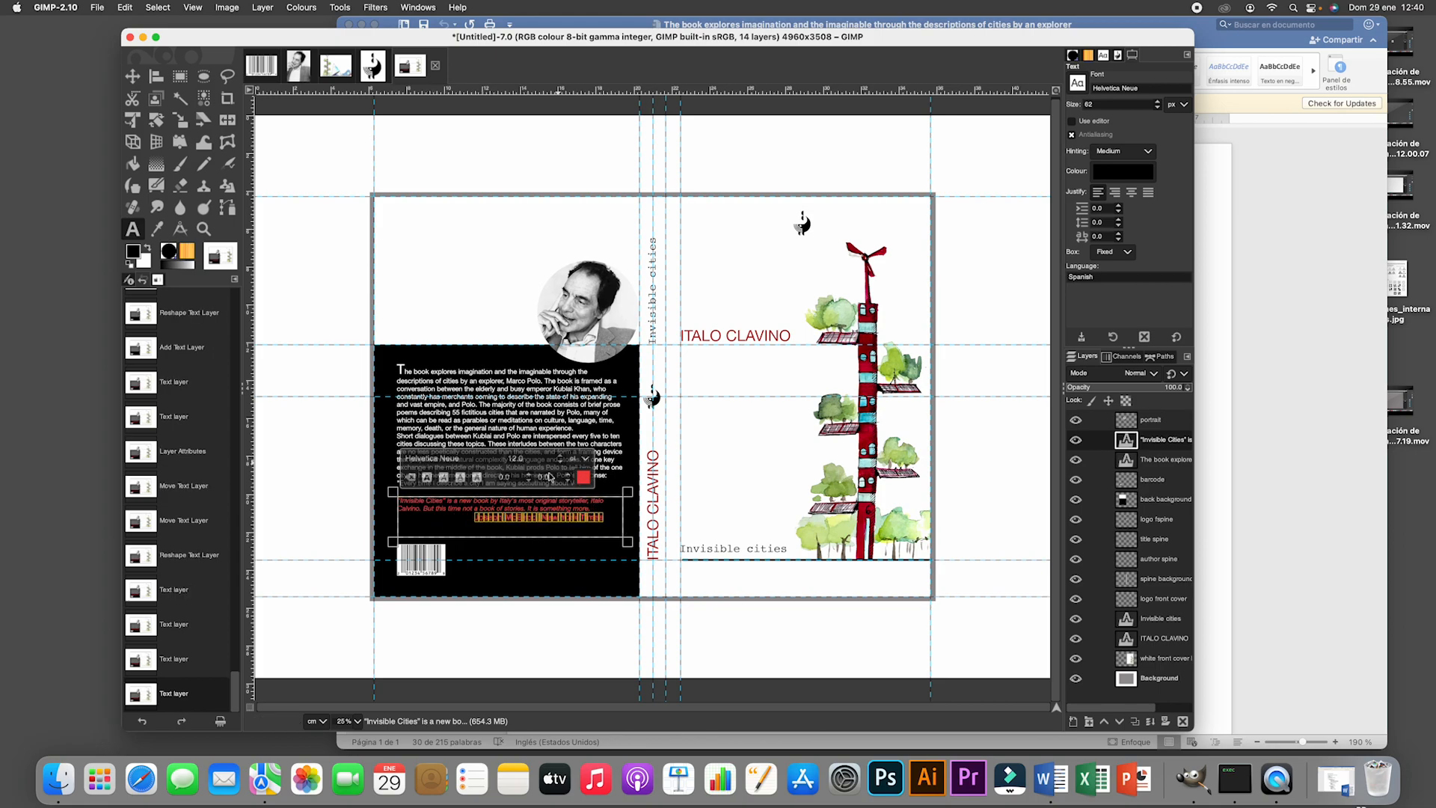
left_click(475, 517)
left_click_drag(632, 544, 629, 543)
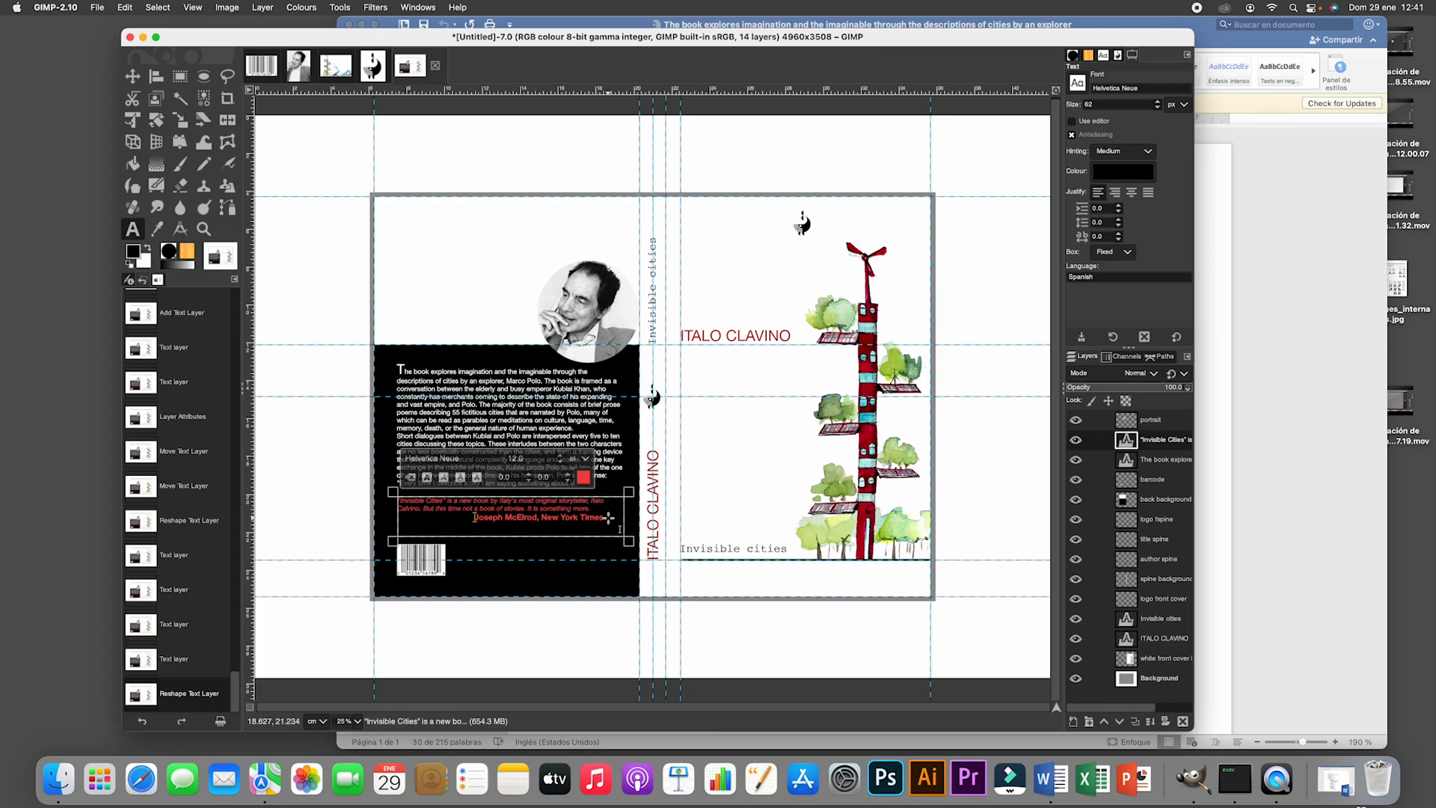
left_click(132, 75)
left_click(323, 134)
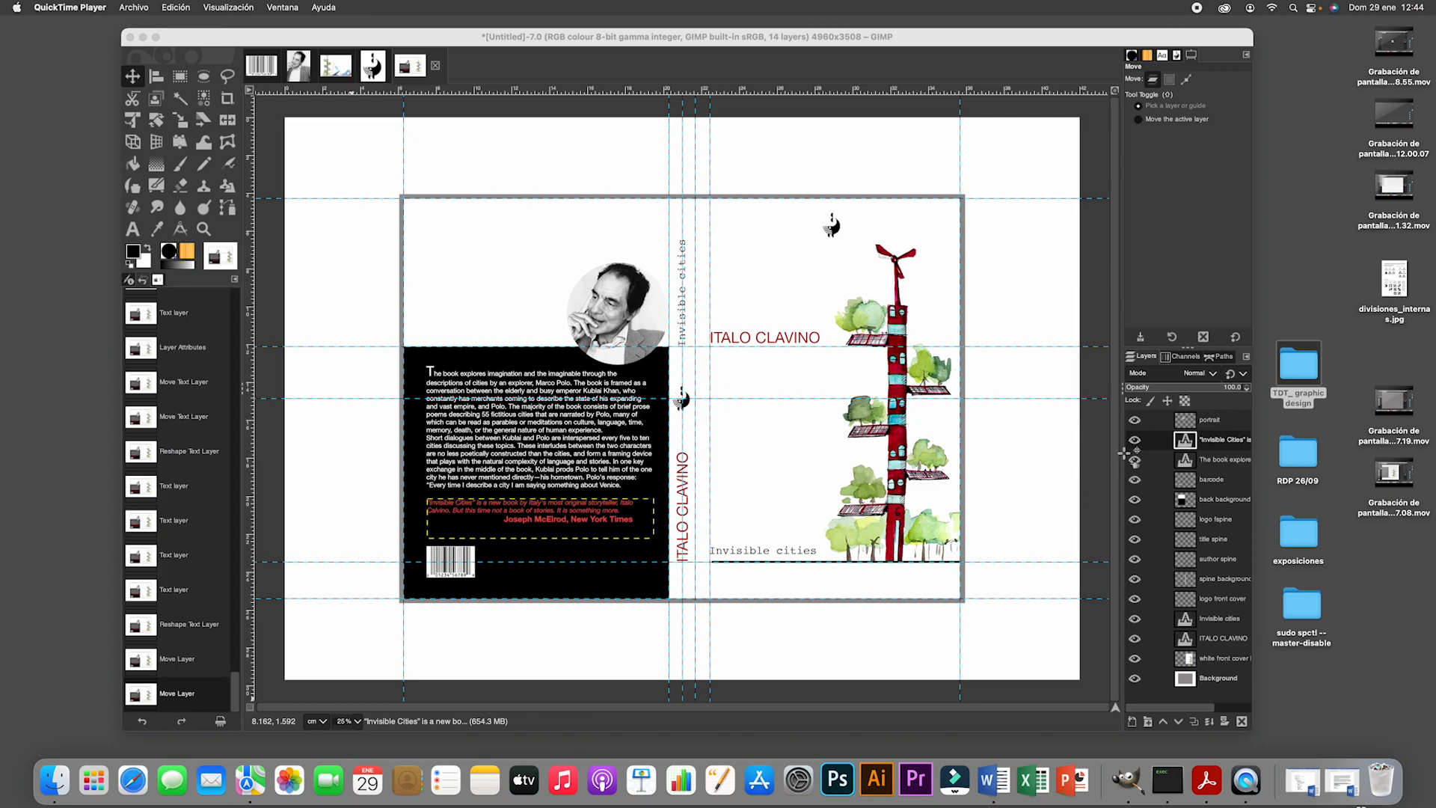
Centre the whole red endorsement text, including its New York Times attribution line, within its box on the back cover.
left_click(502, 511)
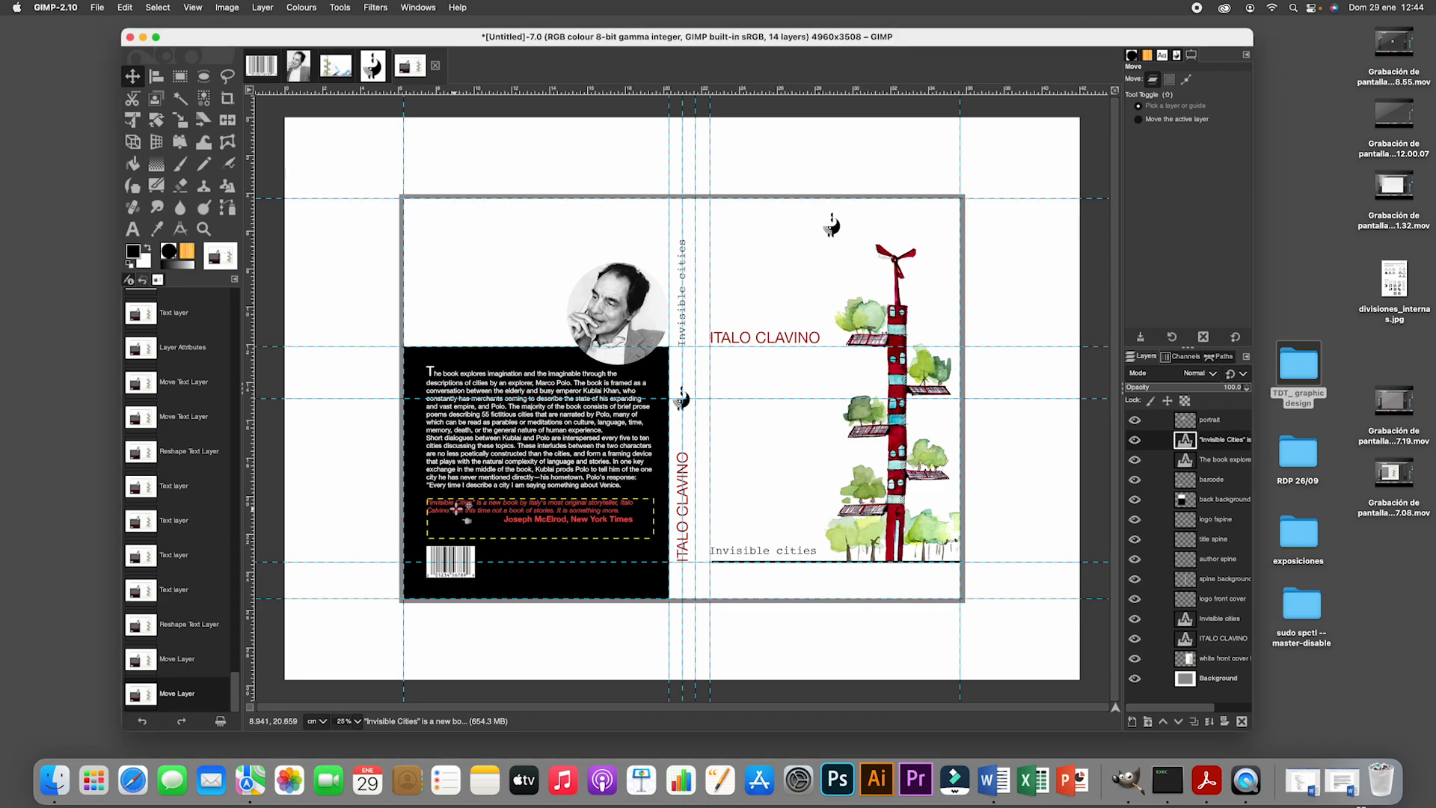
left_click(133, 229)
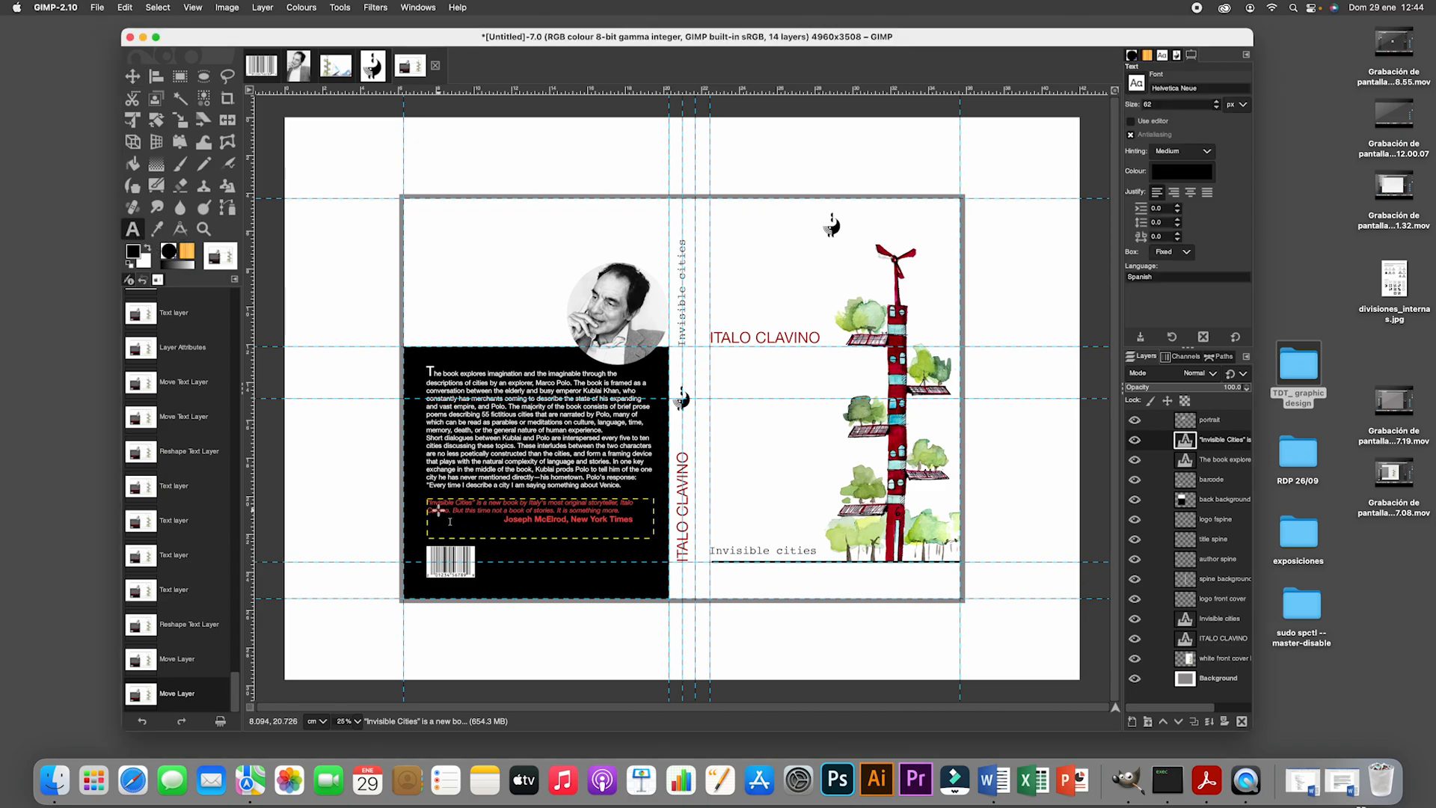
left_click_drag(430, 503, 666, 521)
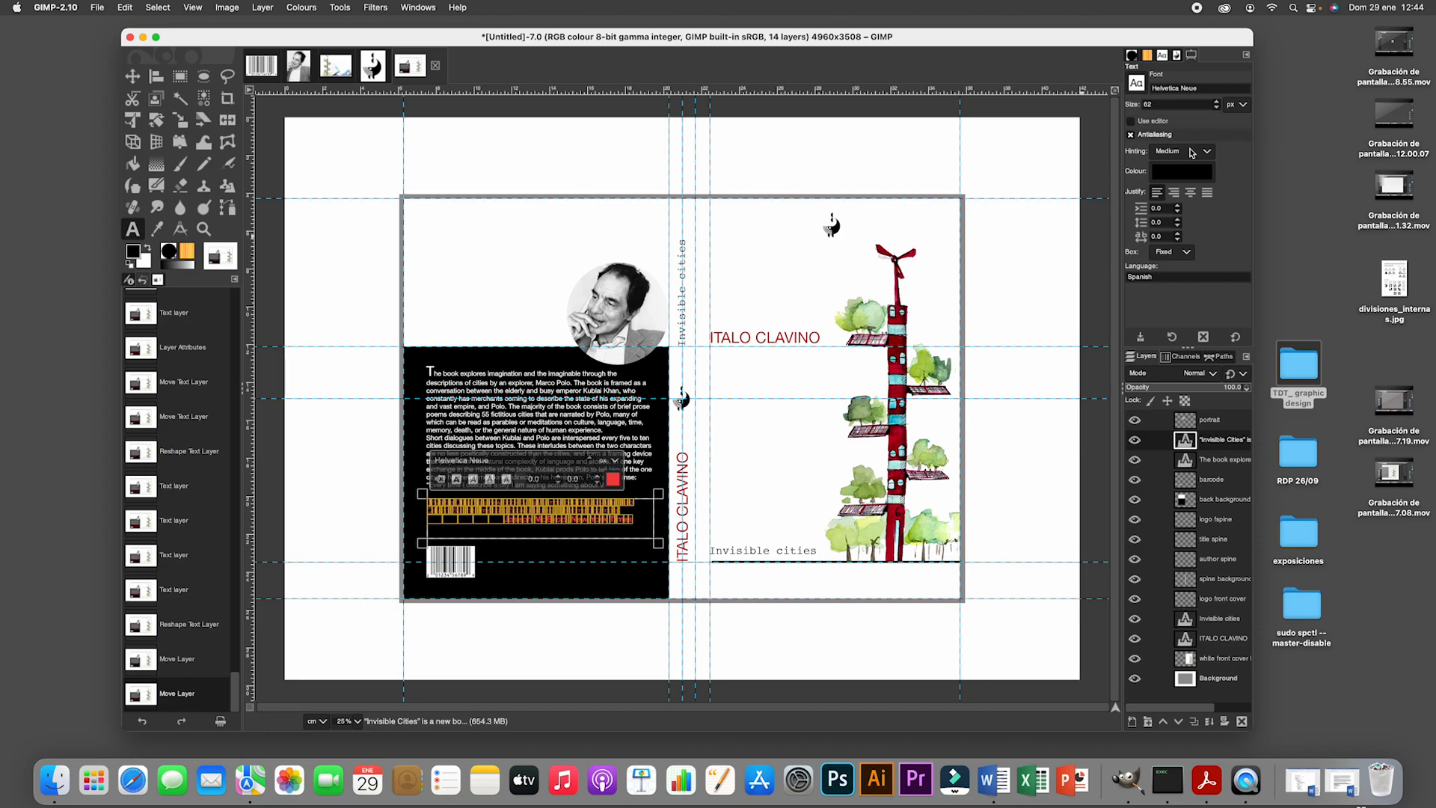
left_click(1191, 193)
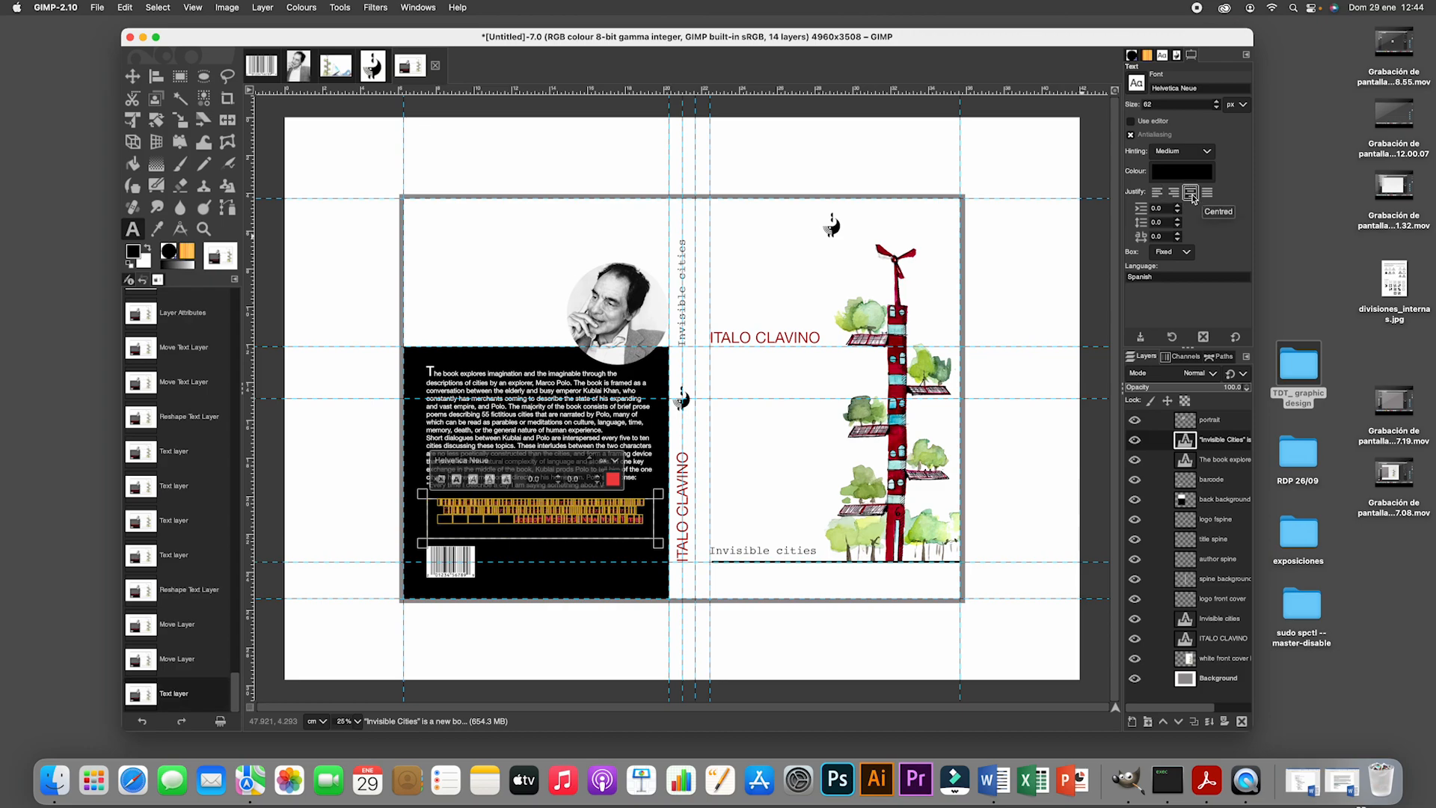
Fully justify the white book description text on the back cover so its lines fill the box width.
left_click(1222, 468)
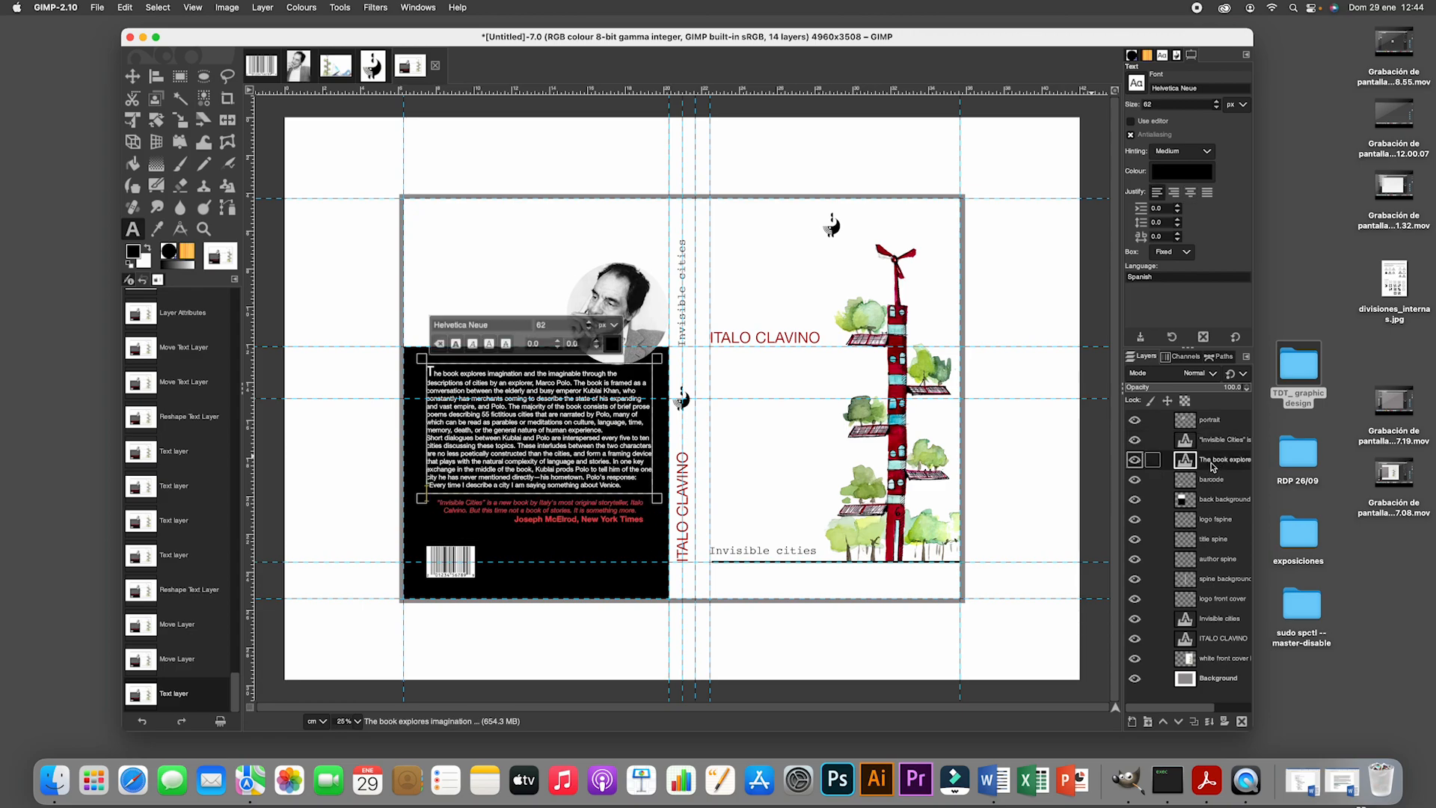
left_click(430, 372)
left_click_drag(430, 373, 658, 493)
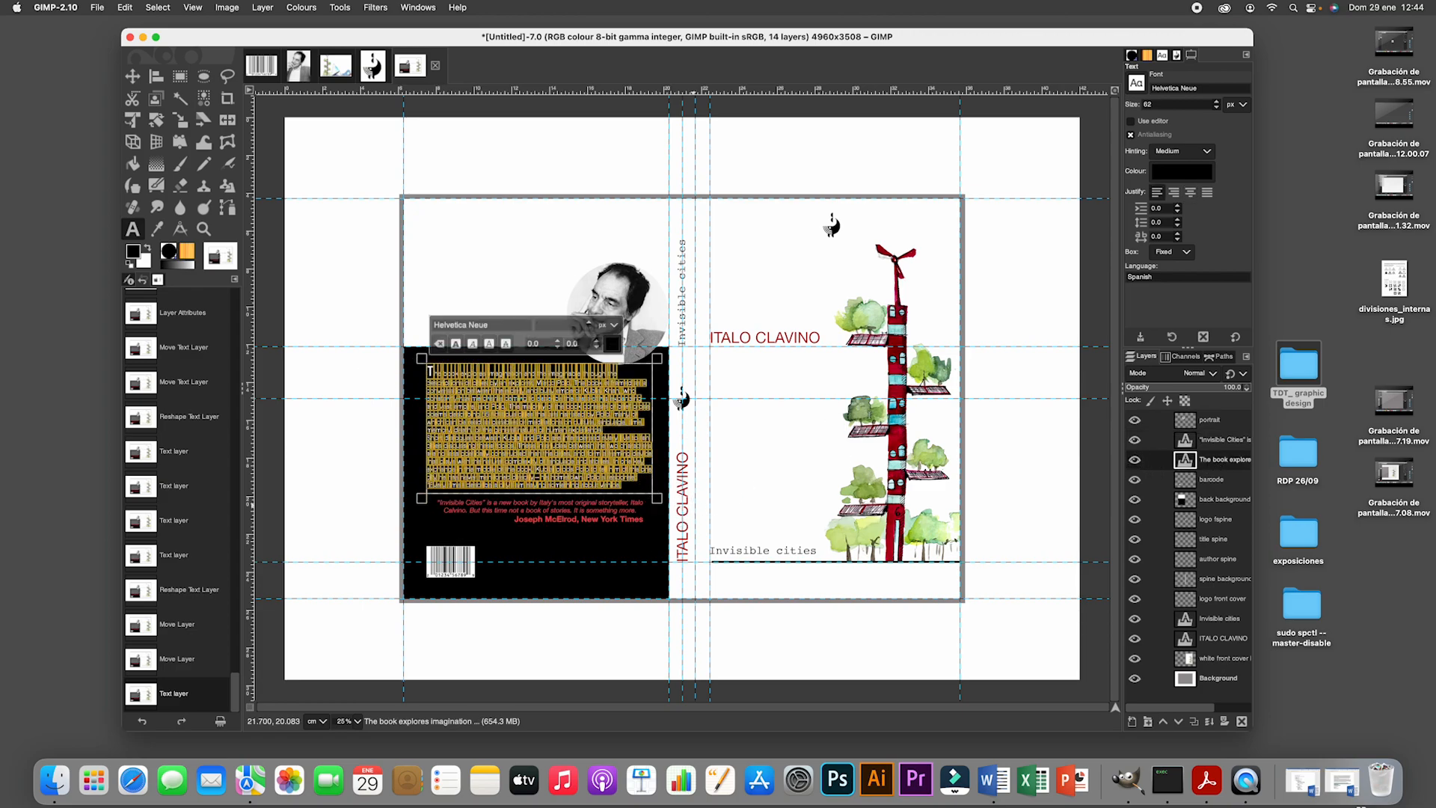
left_click(1207, 192)
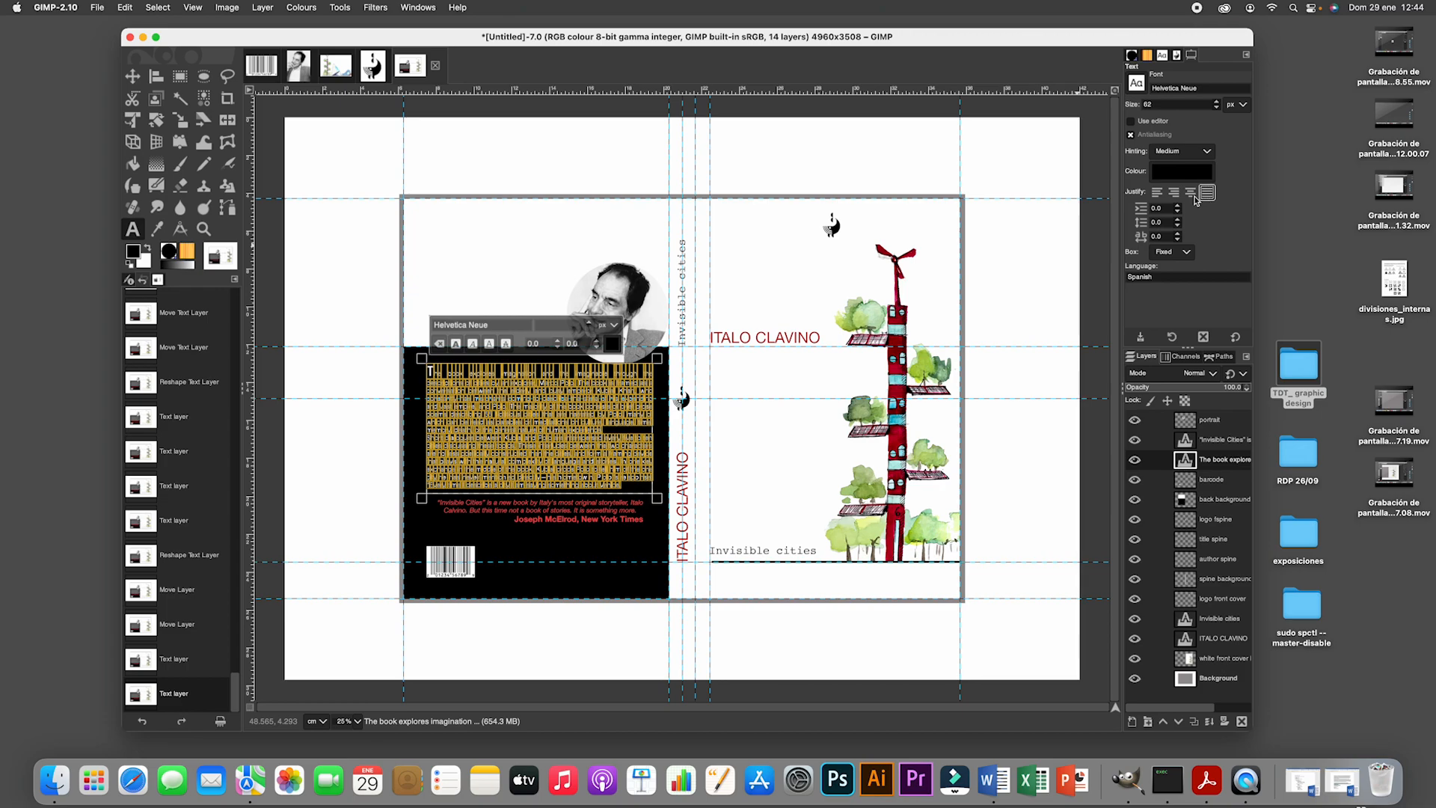
left_click(133, 76)
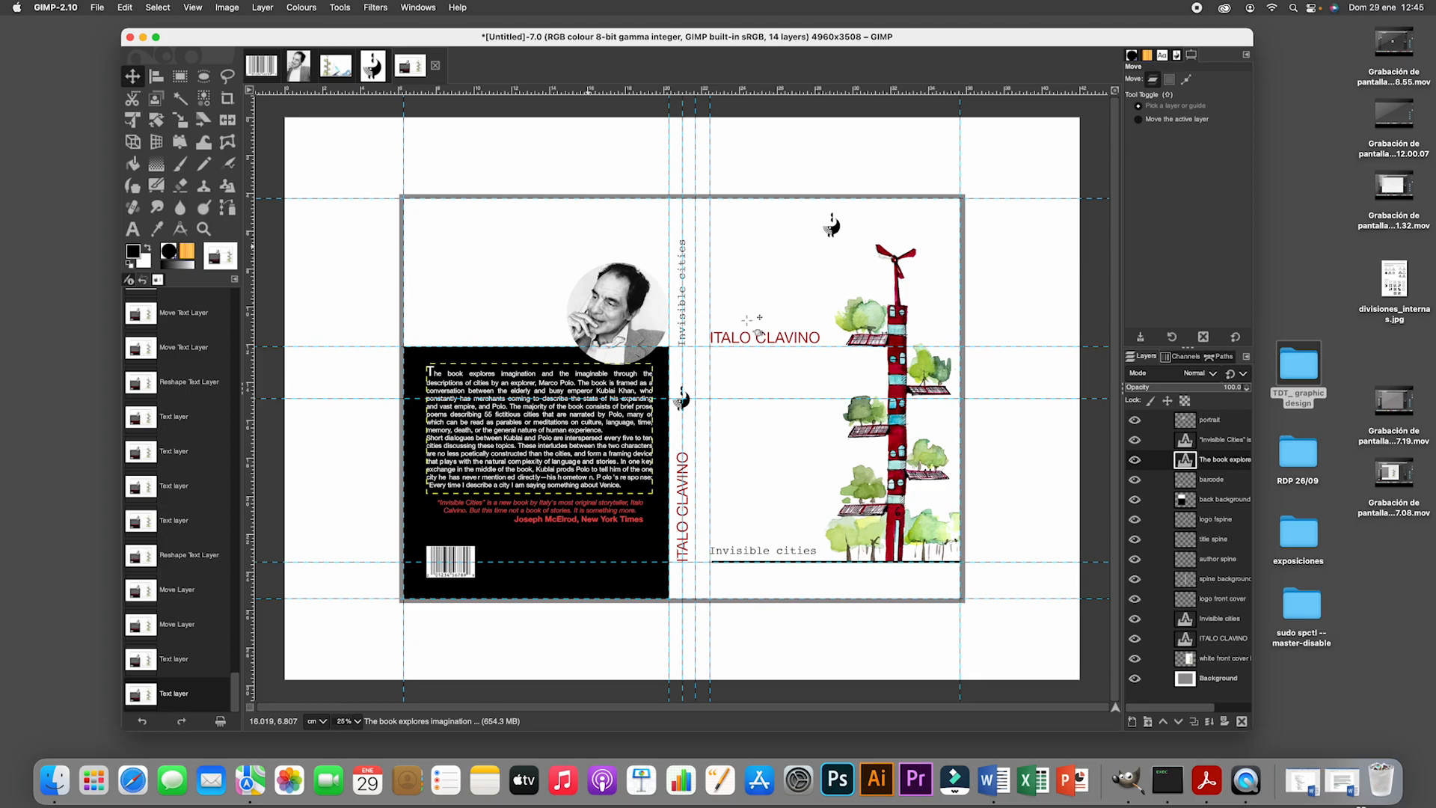
Switch to the Word document, copy the complete Blue Whale Publishers contact block, and return to the cover design.
left_click(1302, 782)
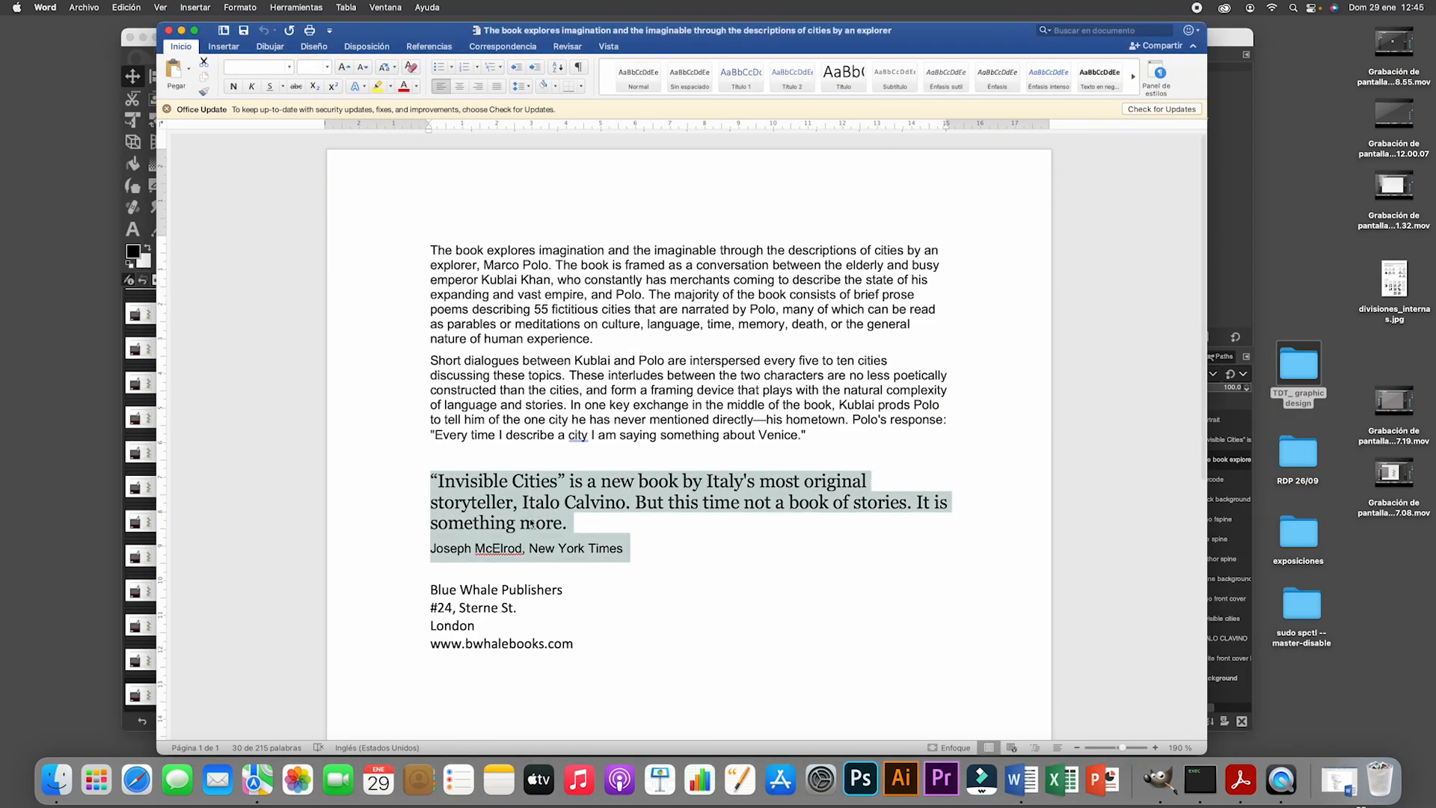
left_click_drag(431, 591, 590, 646)
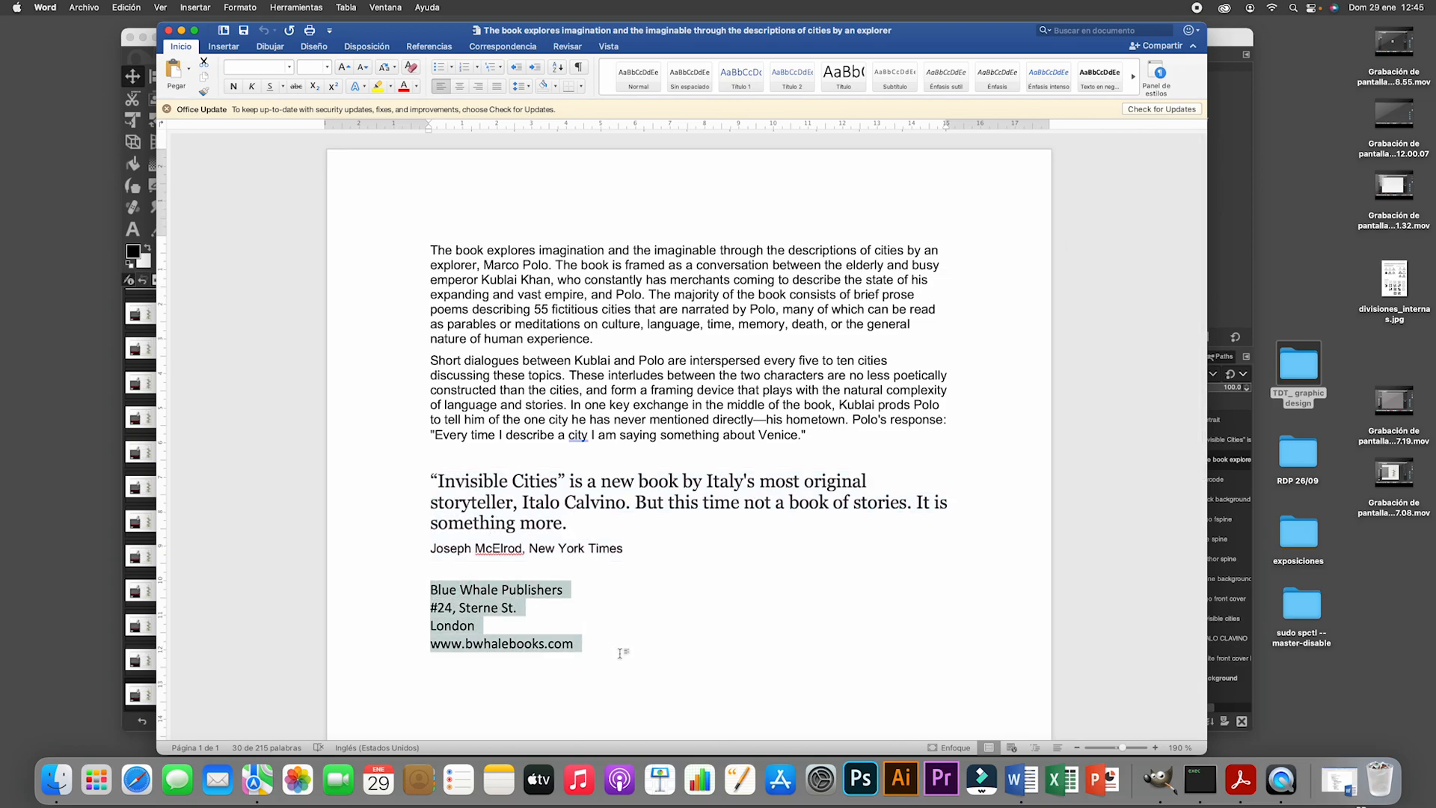
left_click(181, 31)
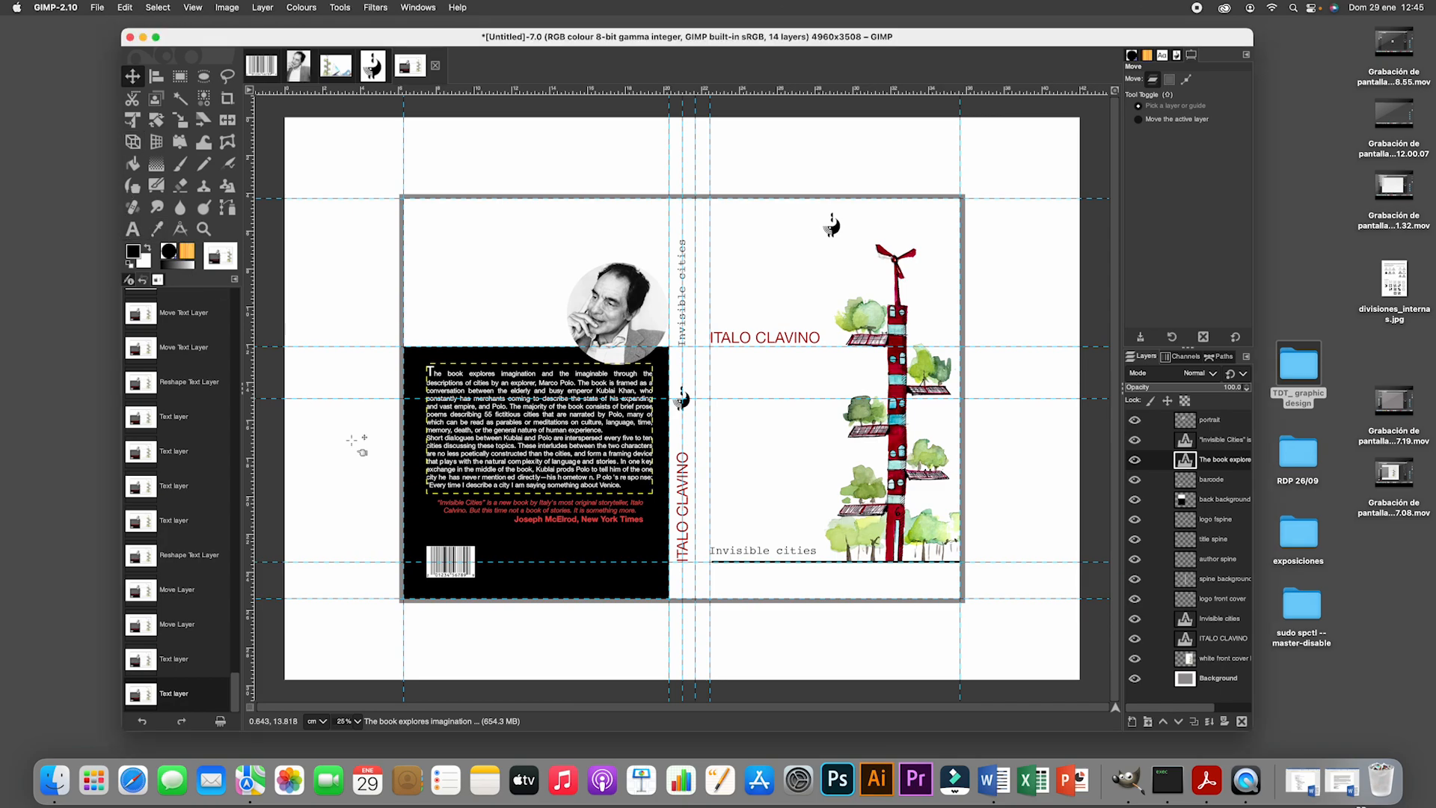
Create a text box beside the barcode on the back cover and insert the copied Blue Whale Publishers details.
left_click_drag(492, 547, 578, 572)
key("super+z")
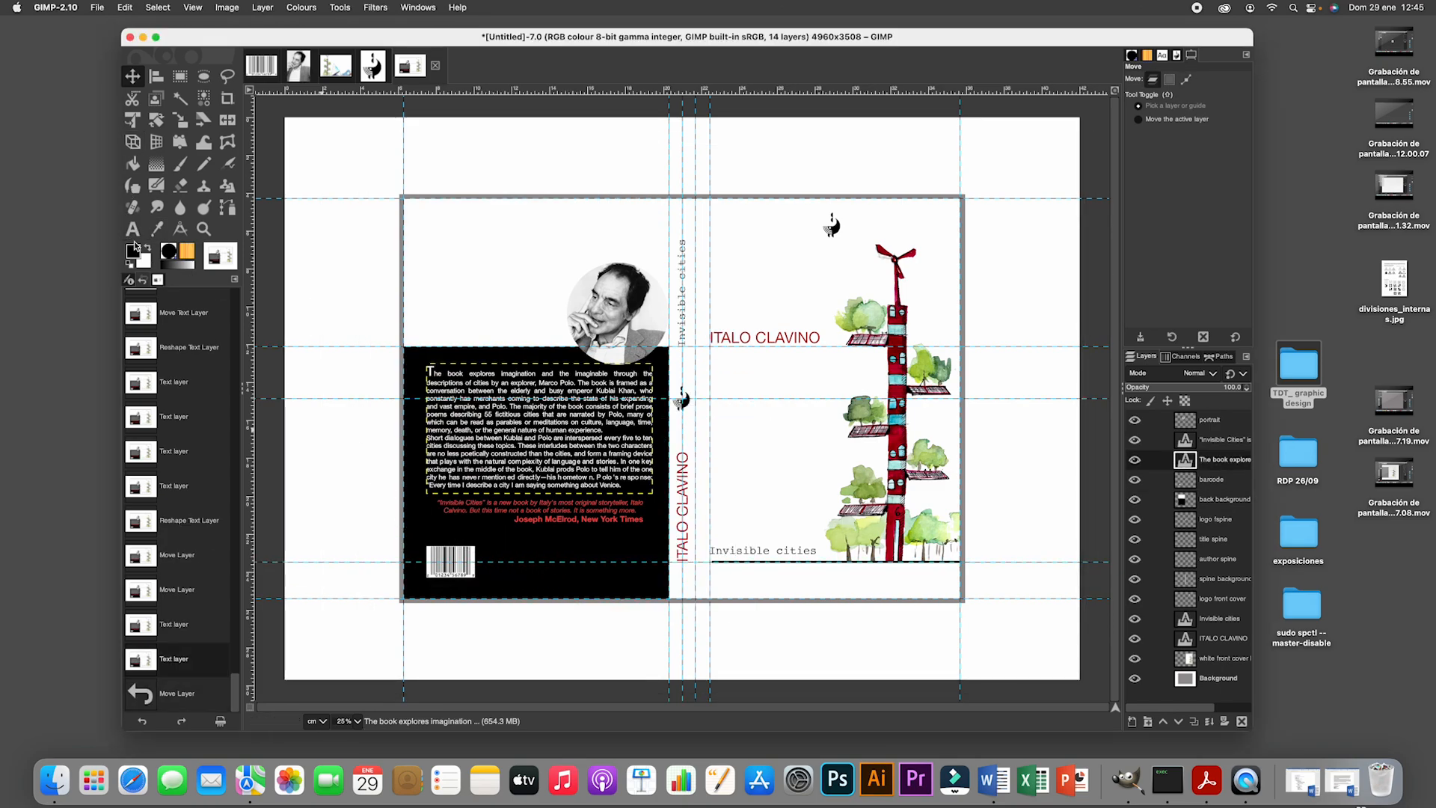
left_click(133, 228)
left_click_drag(494, 548, 647, 578)
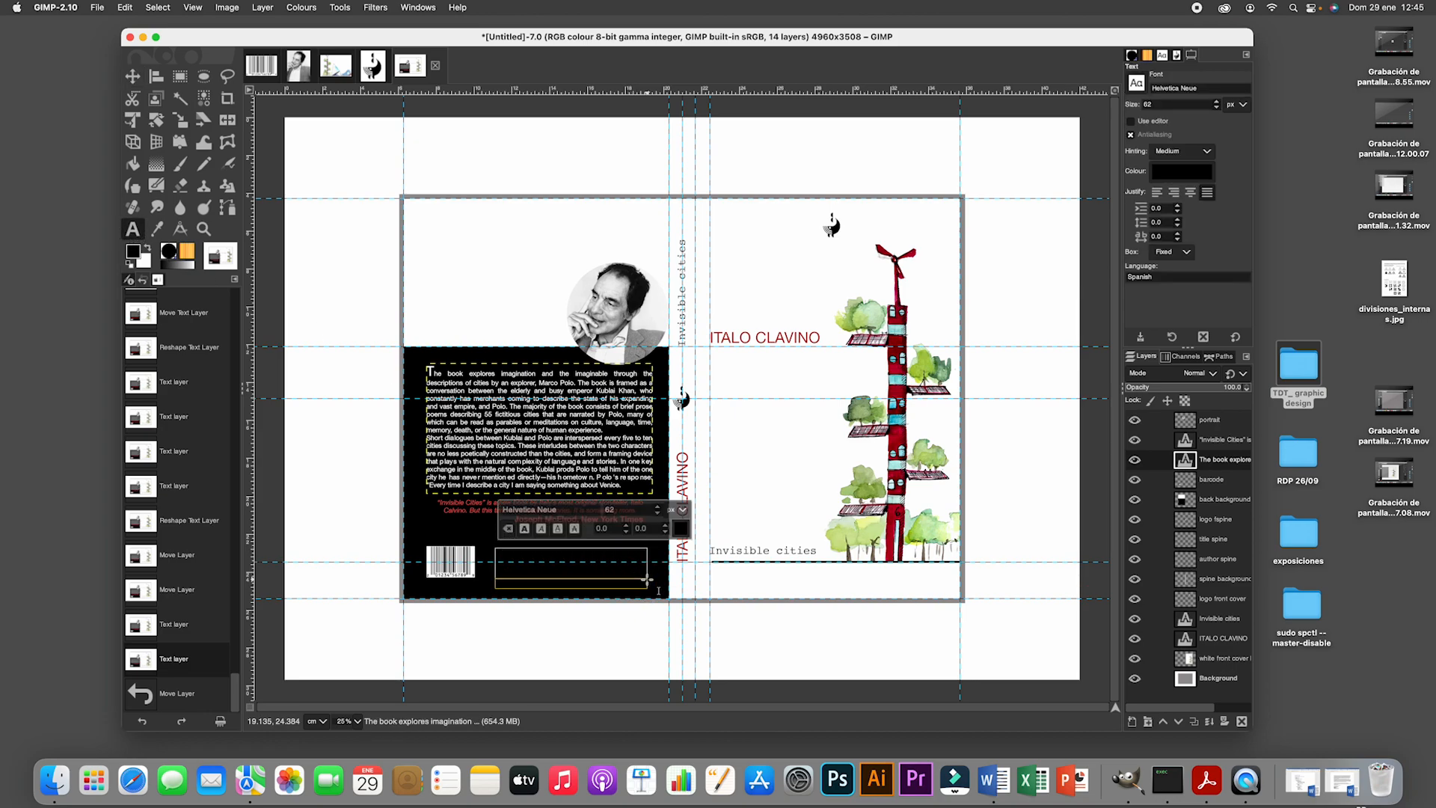
type("Blue Whale Publishers")
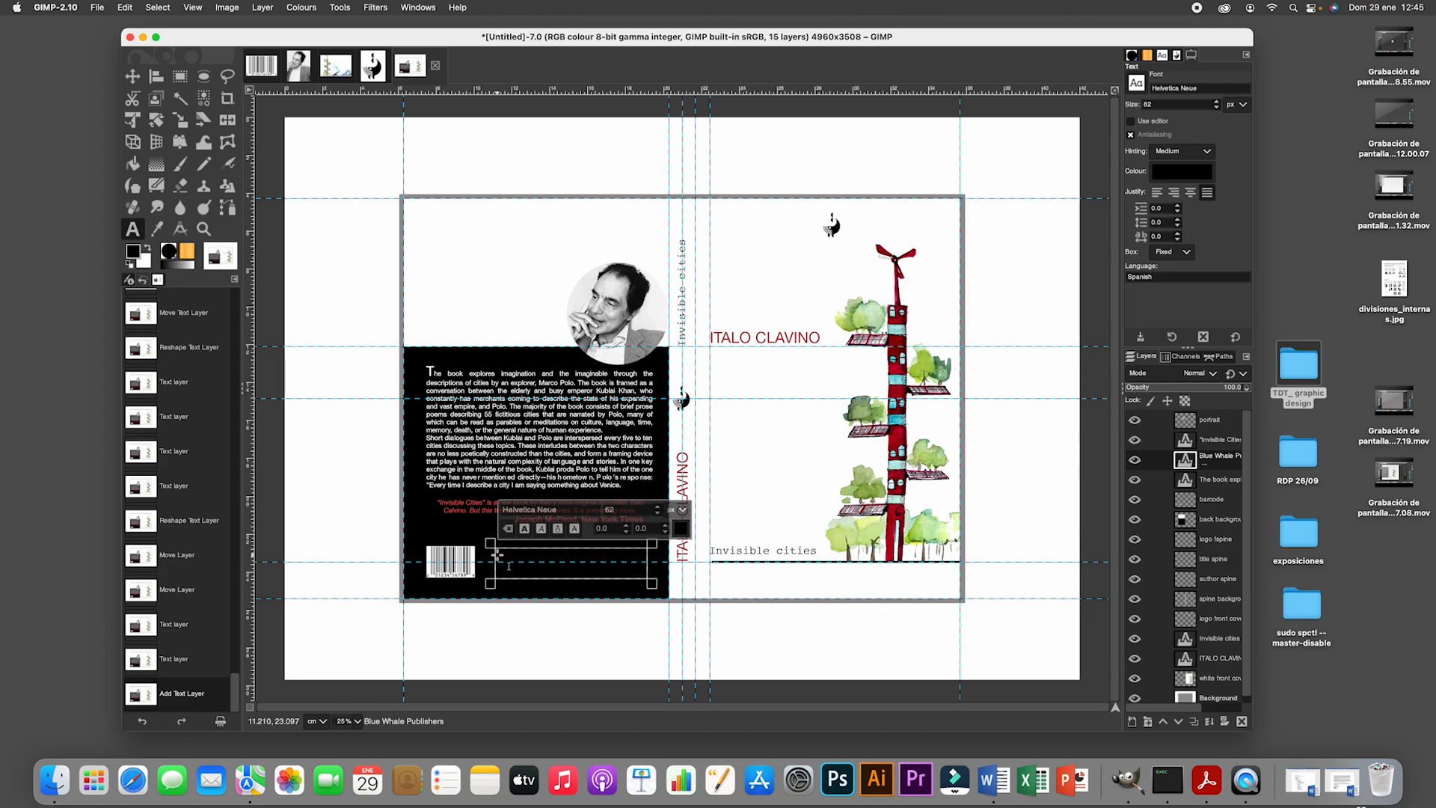
Change the colour of all the publisher details text to white.
left_click_drag(496, 553, 703, 596)
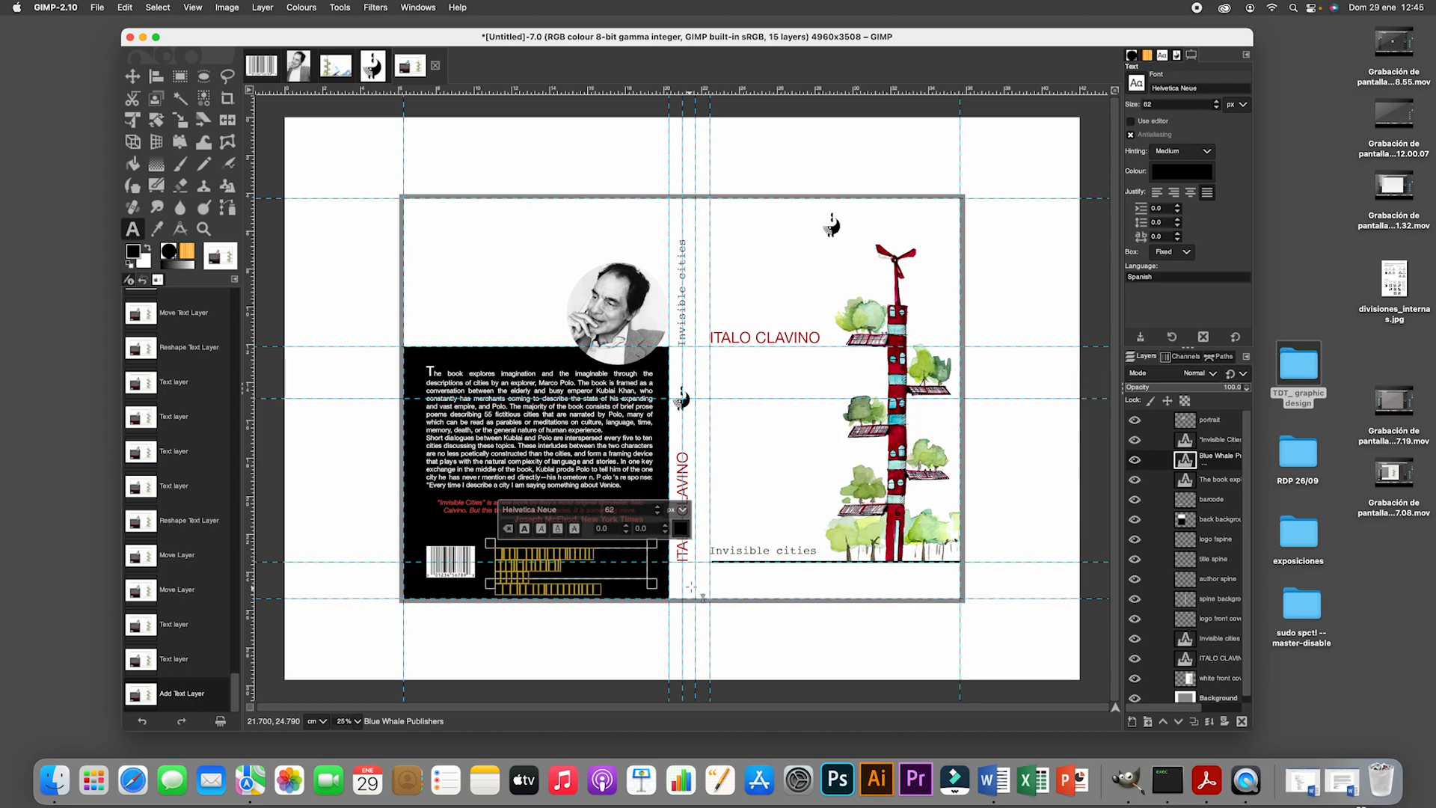
left_click(680, 530)
left_click_drag(598, 518, 564, 454)
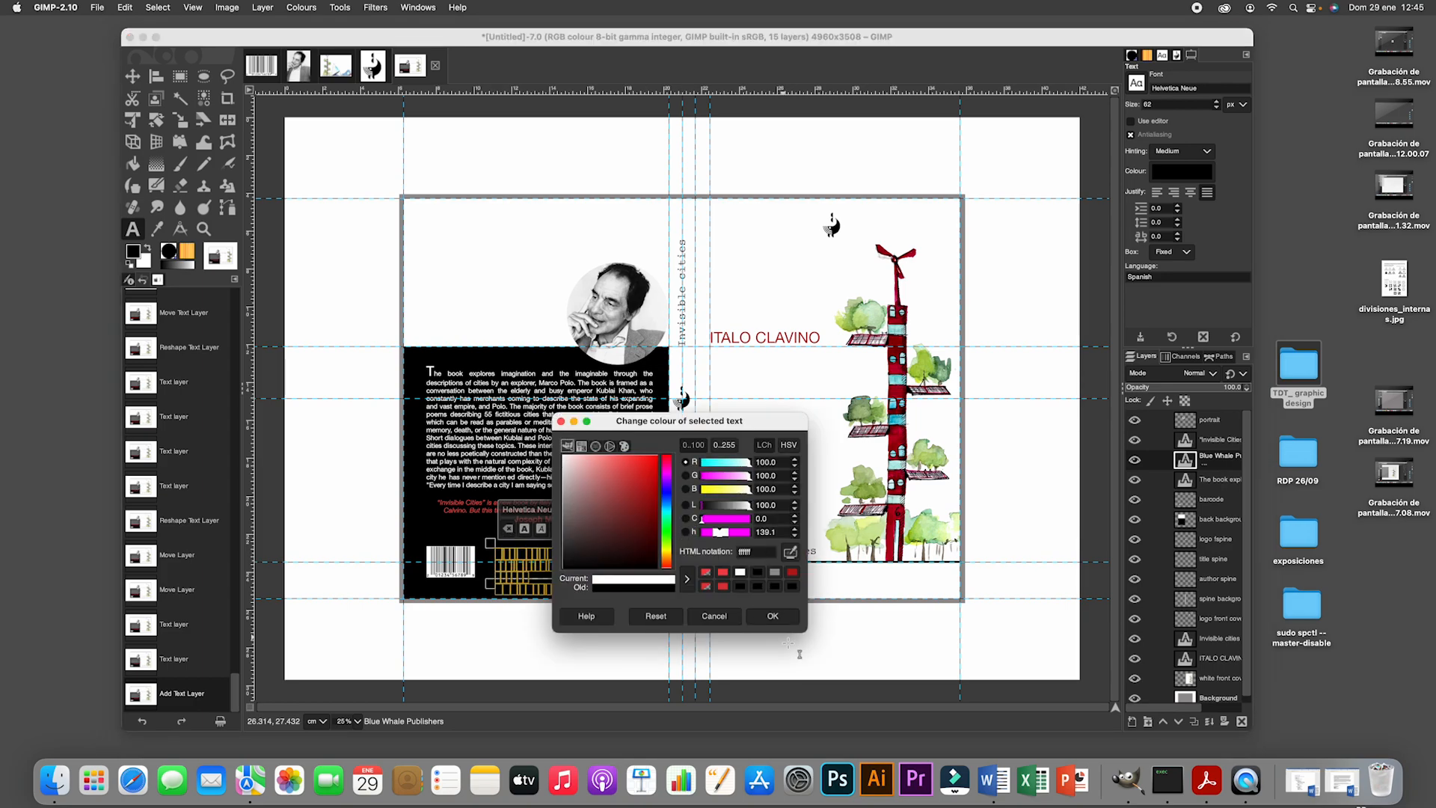
left_click(772, 615)
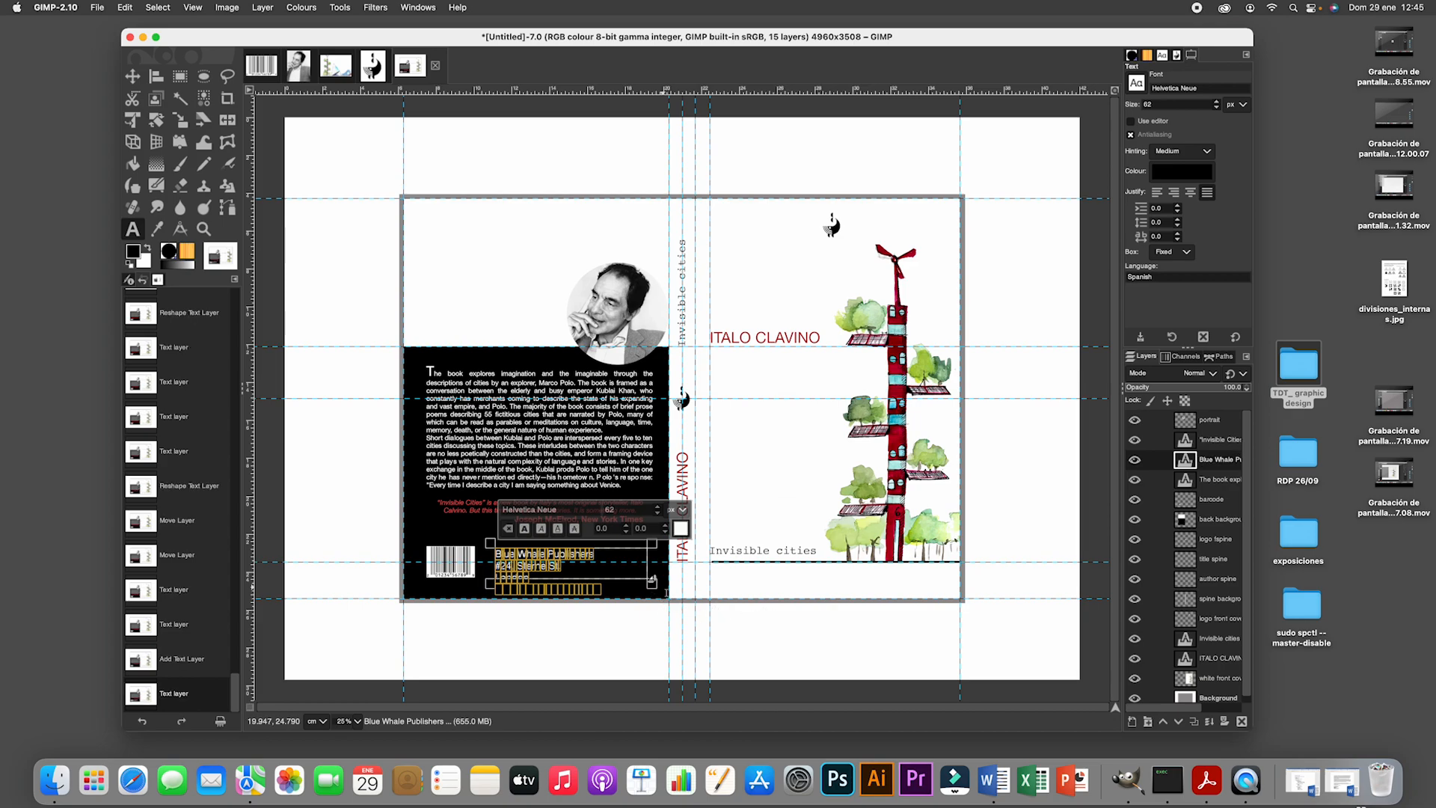
Set the publisher details text size to 12 pt and shift the text box slightly right, away from the barcode.
left_click(682, 513)
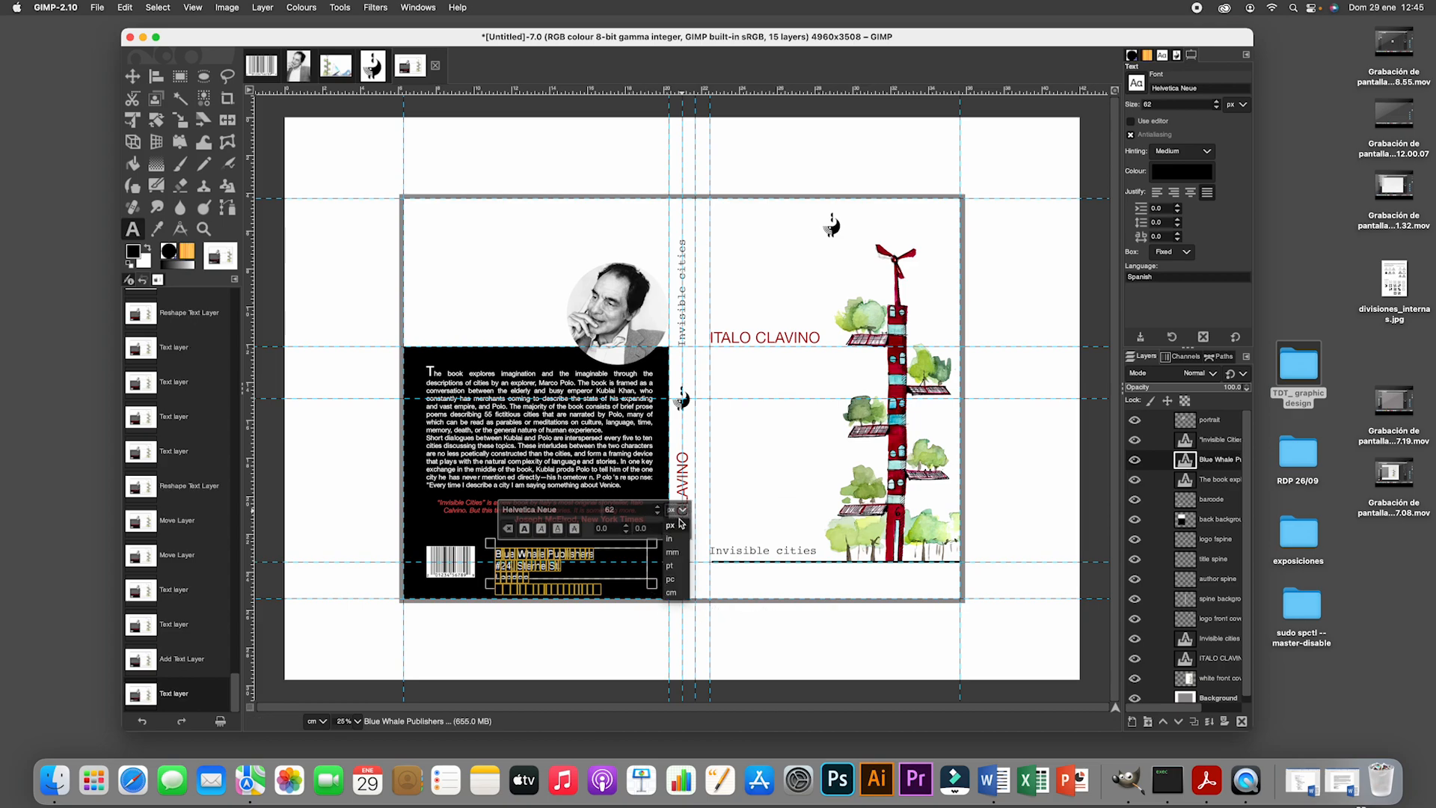
left_click(677, 562)
left_click_drag(637, 509, 568, 508)
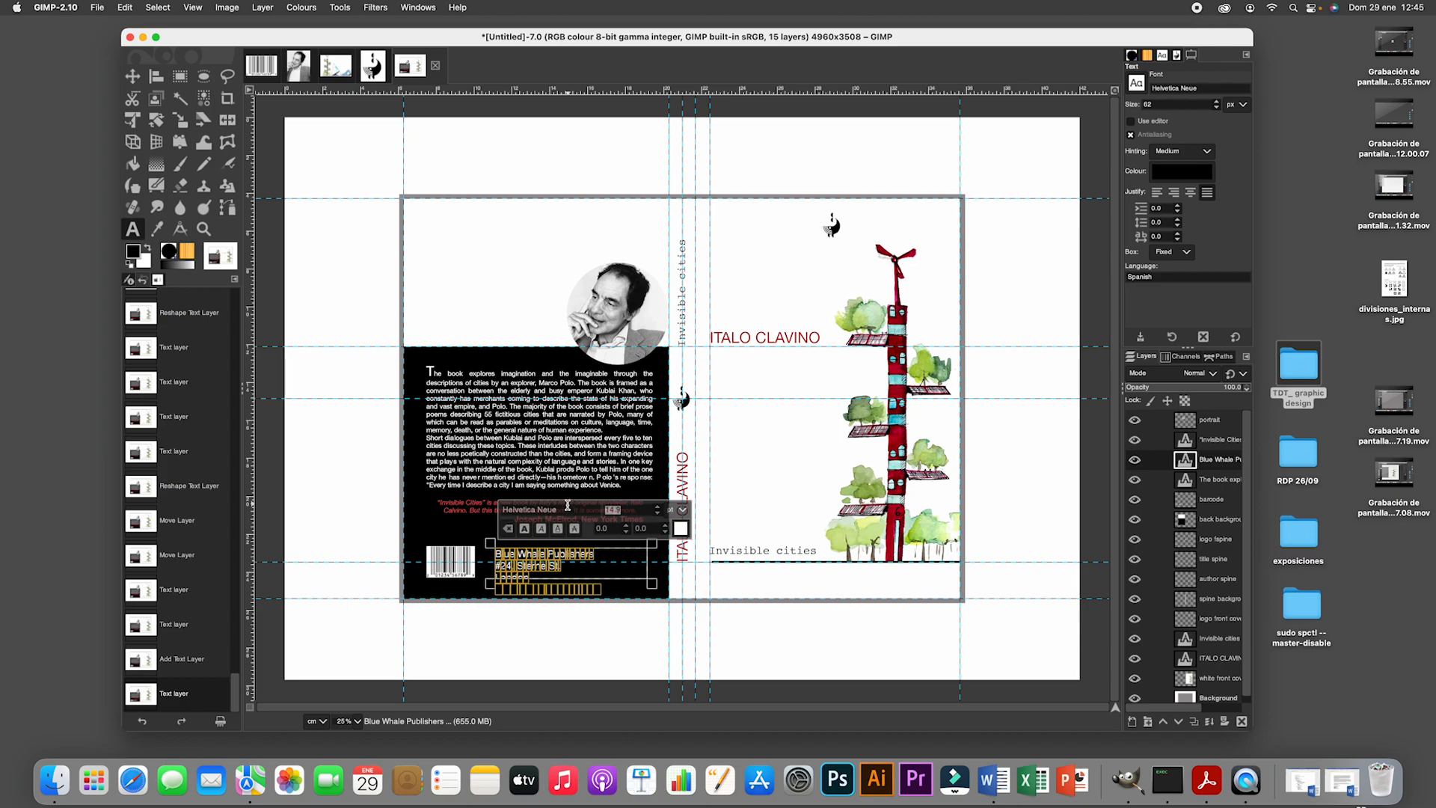
type("12")
key("Return")
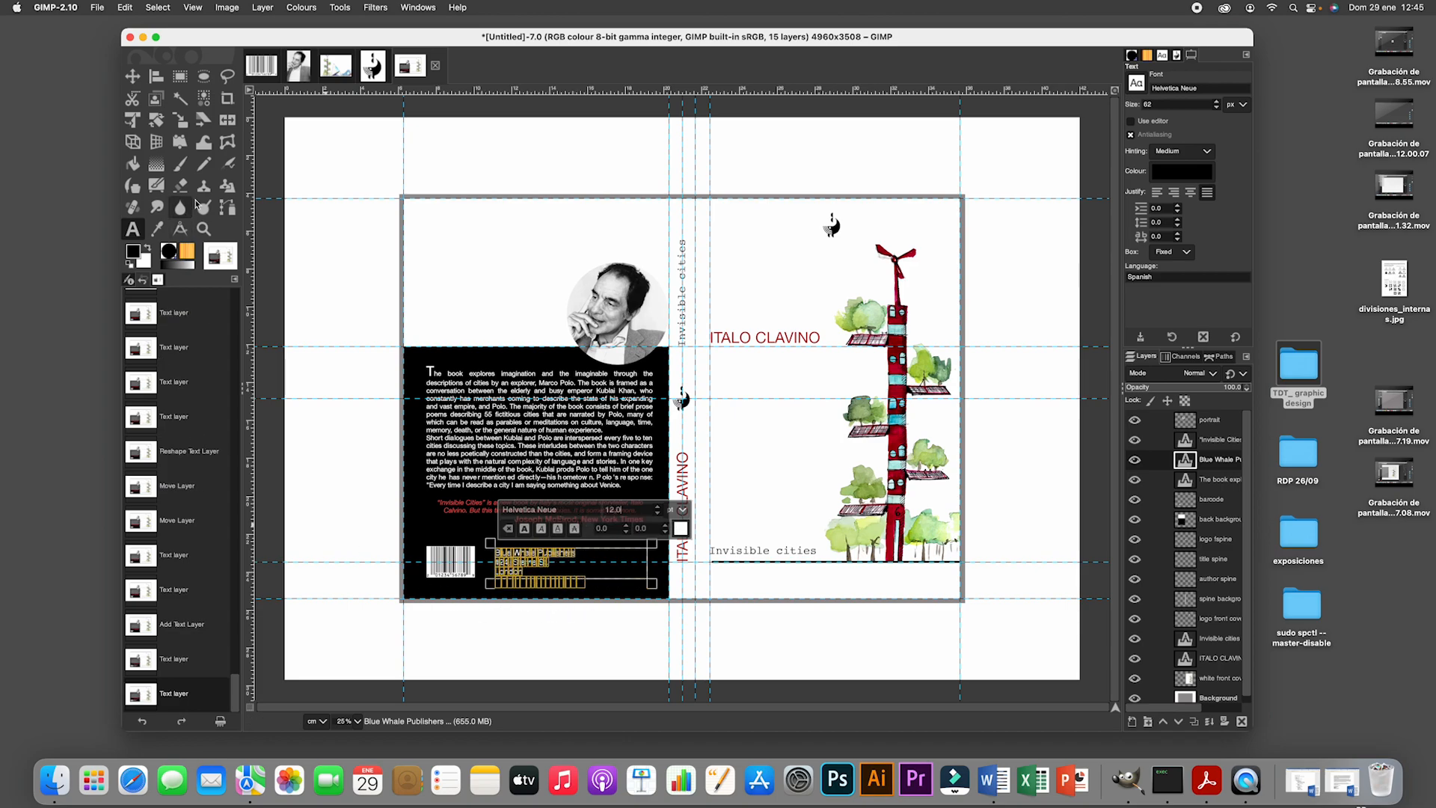
left_click(132, 77)
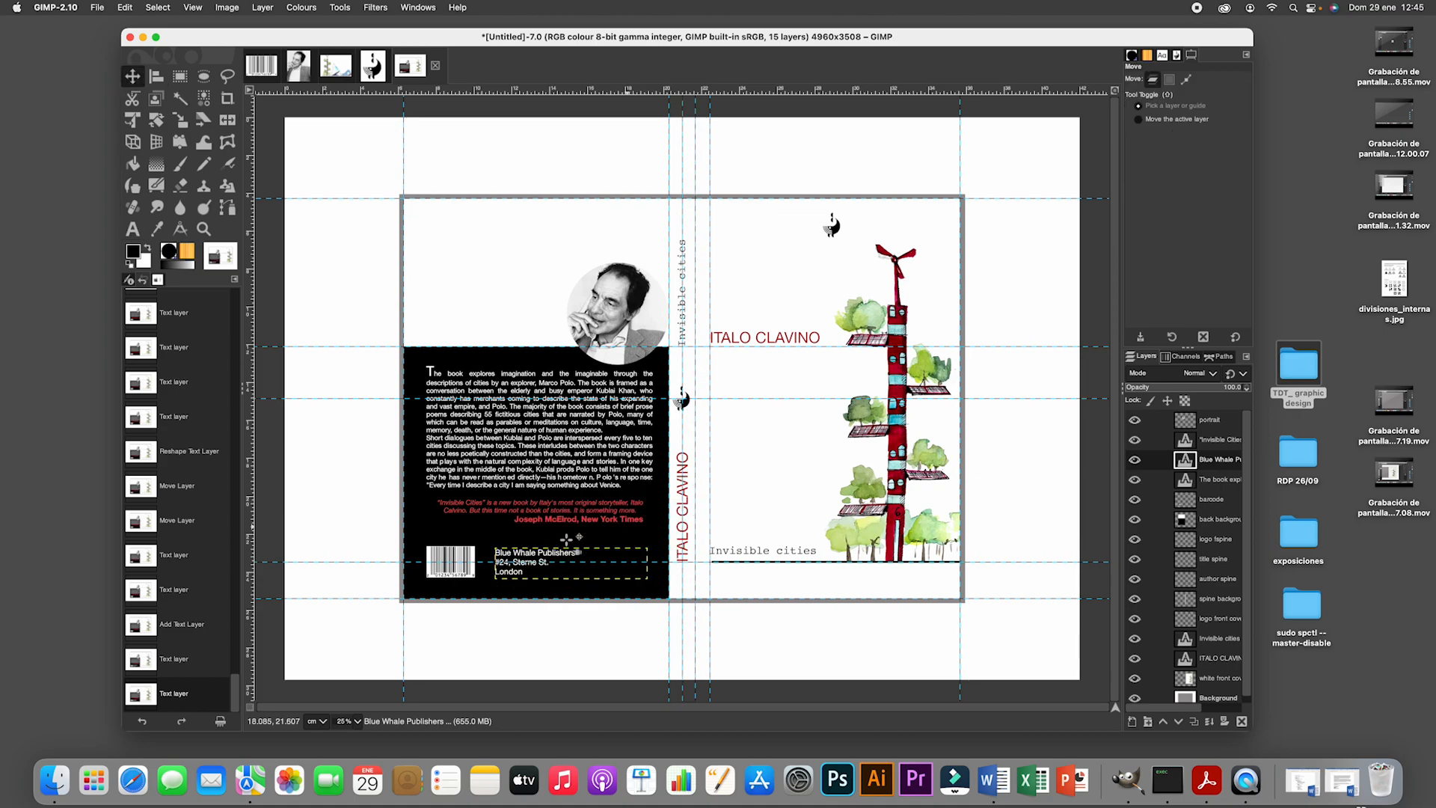
left_click_drag(562, 564, 585, 563)
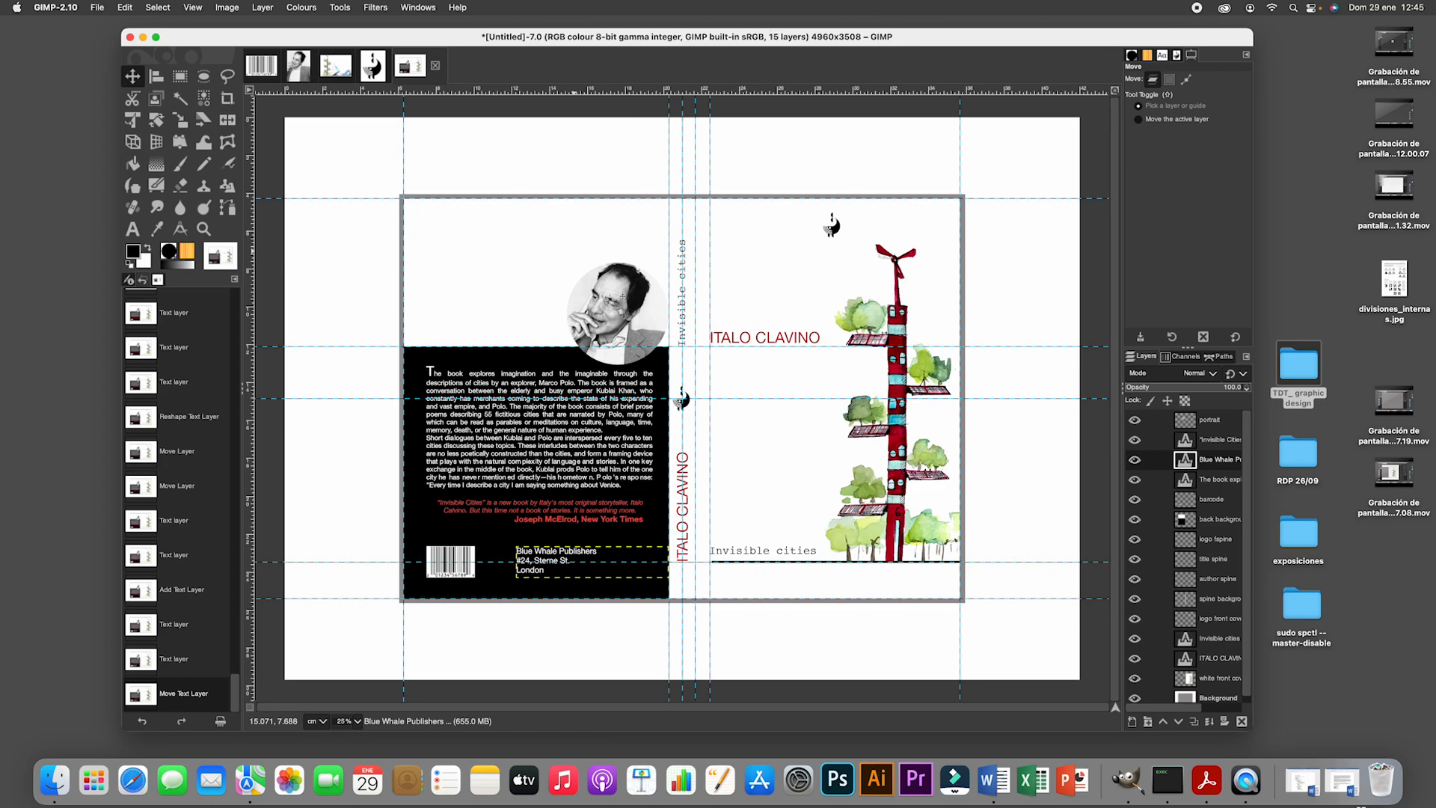
Duplicate the spine logo layer.
left_click(1219, 540)
right_click(1219, 540)
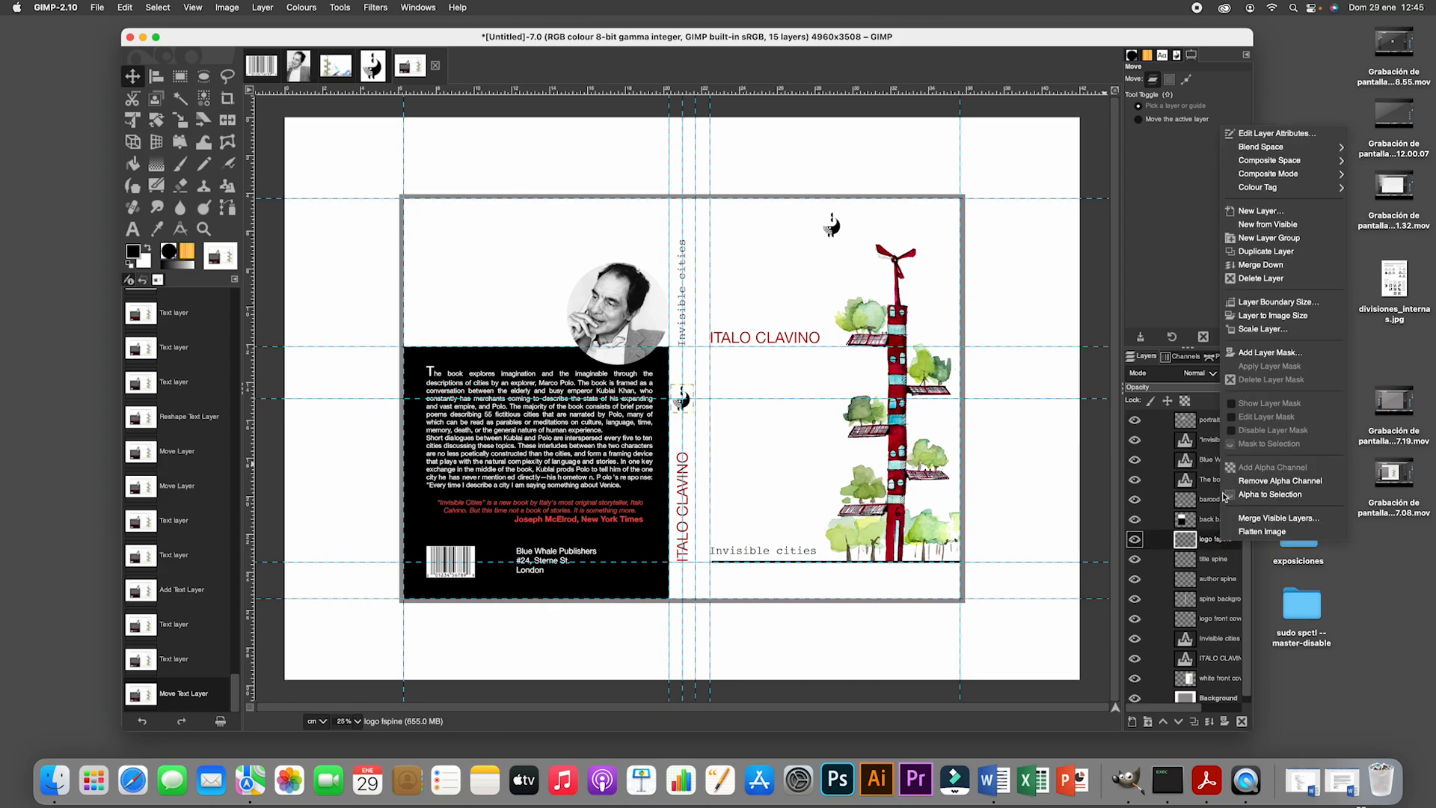
left_click(1262, 253)
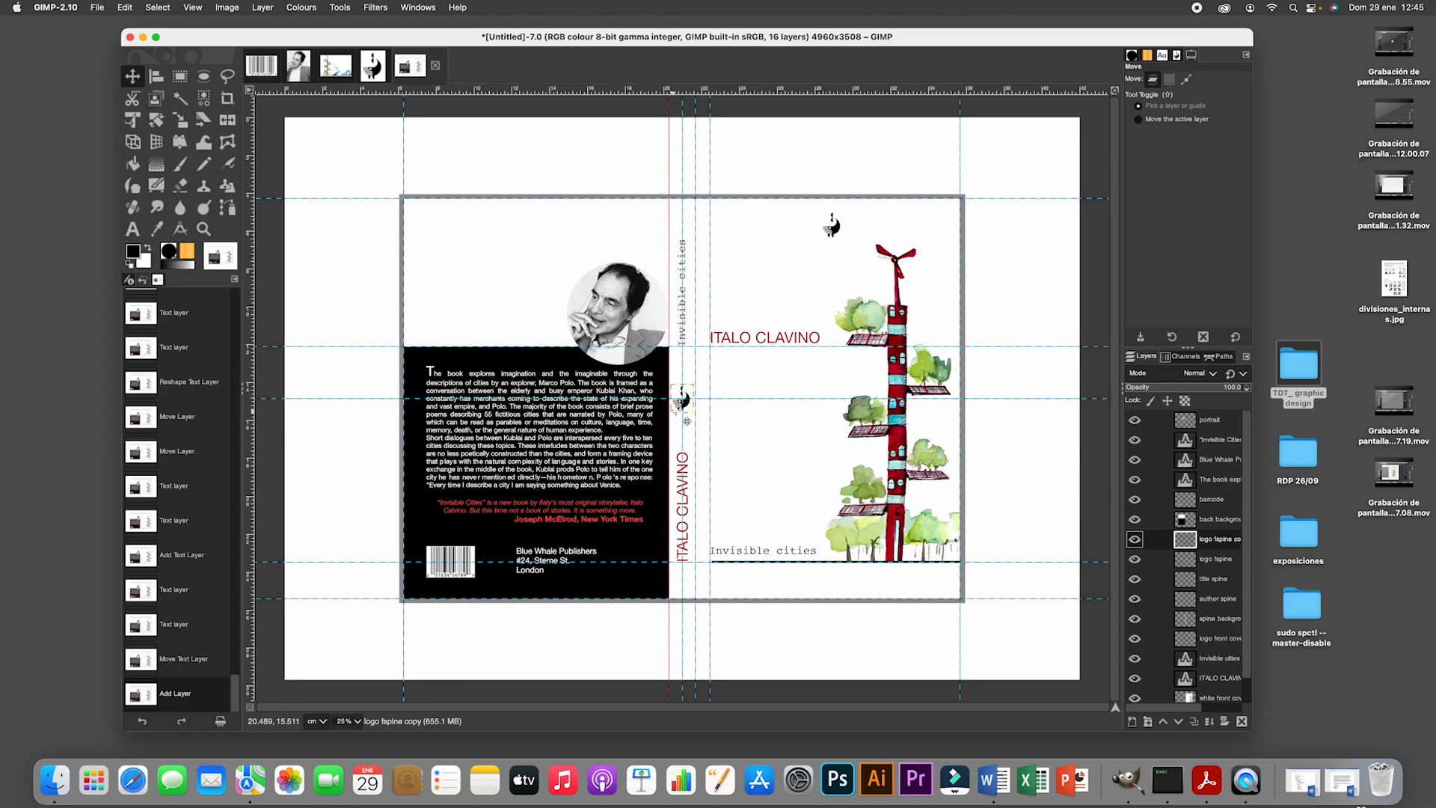
Bring the logo copy to the top of the layer stack and place it between the barcode and the publisher details.
left_click_drag(682, 419, 593, 495)
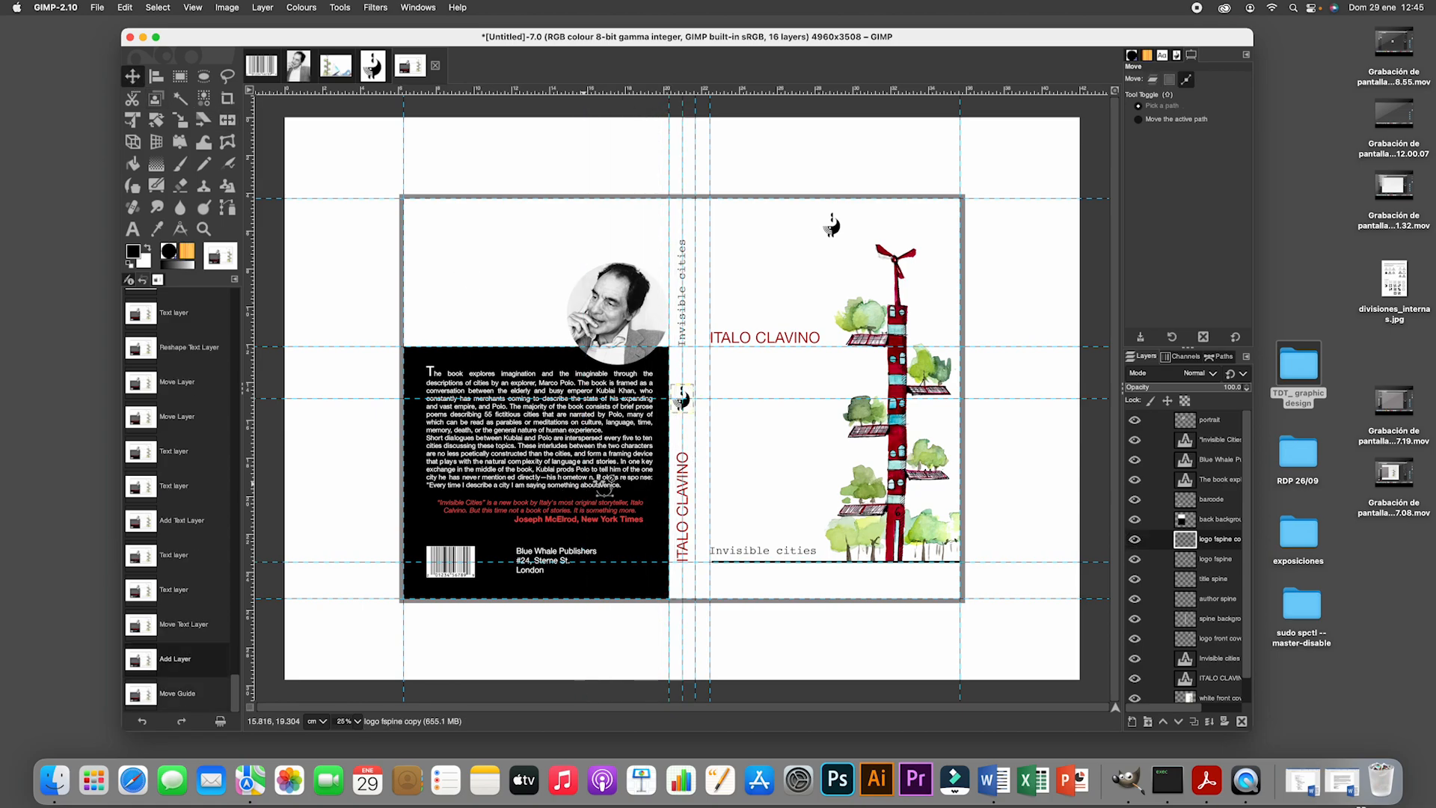
left_click_drag(1226, 548, 1208, 417)
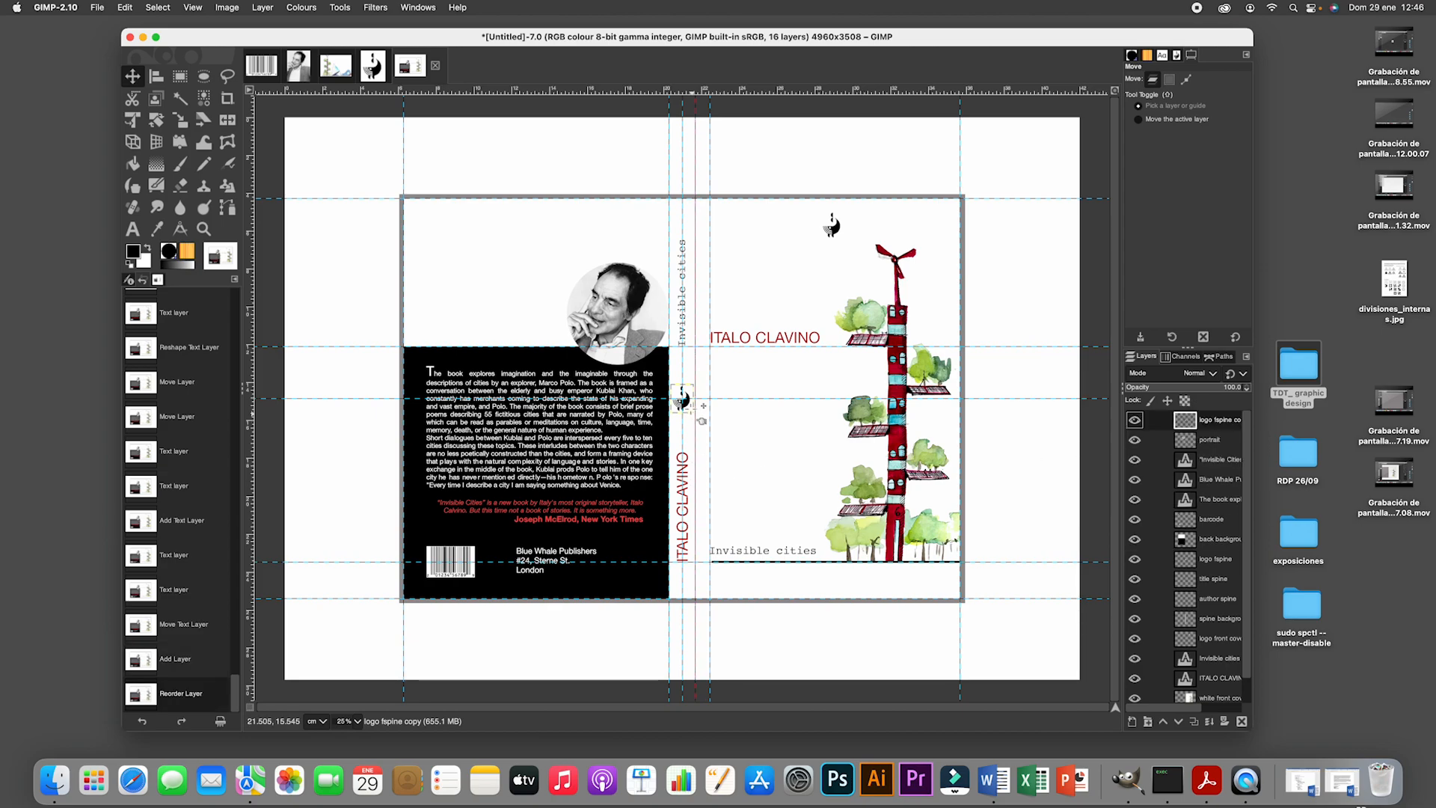
left_click_drag(699, 415, 519, 576)
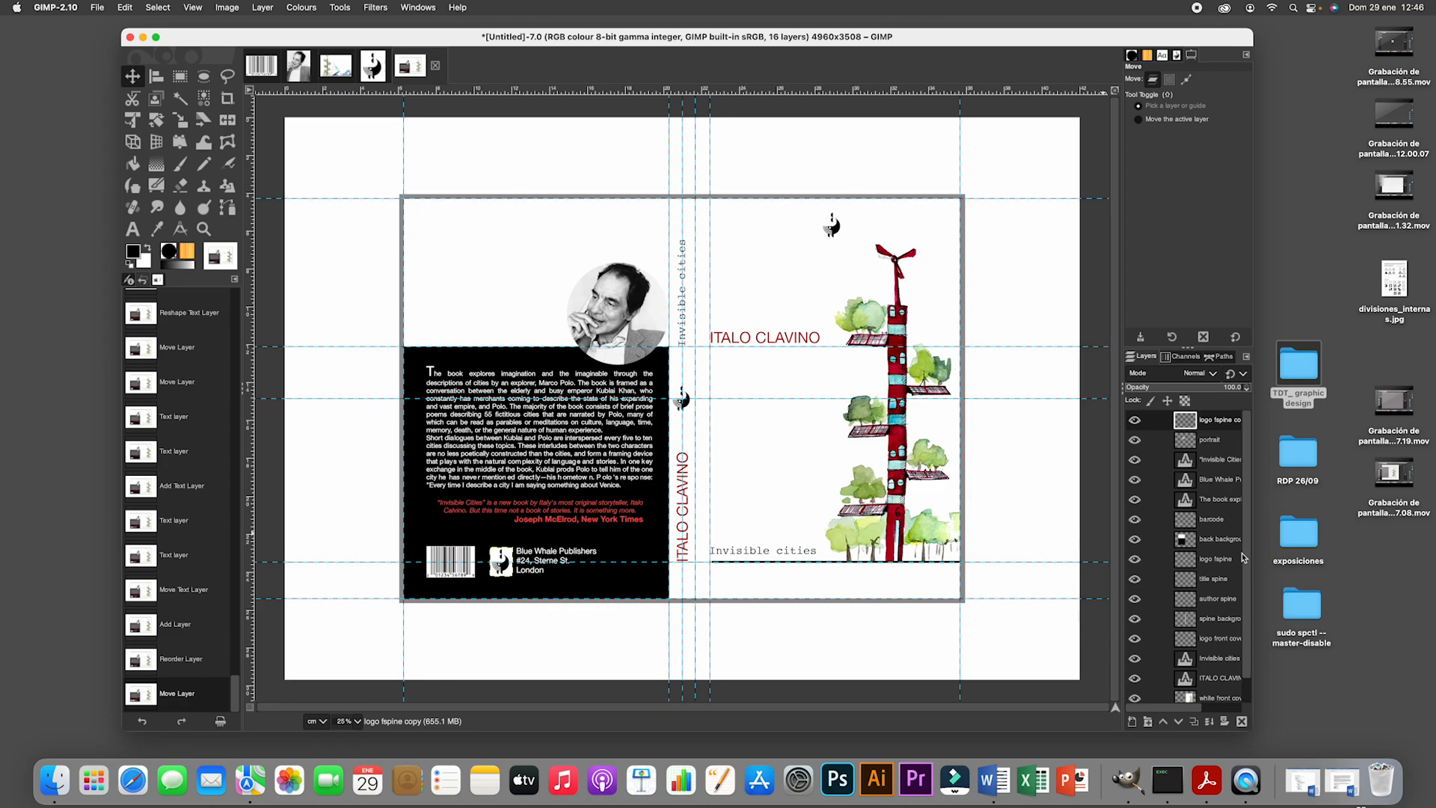
On the spine background layer, select the lower spine area, about 1.4 by 13.3 cm, and fill it with black.
left_click_drag(1247, 554, 1248, 626)
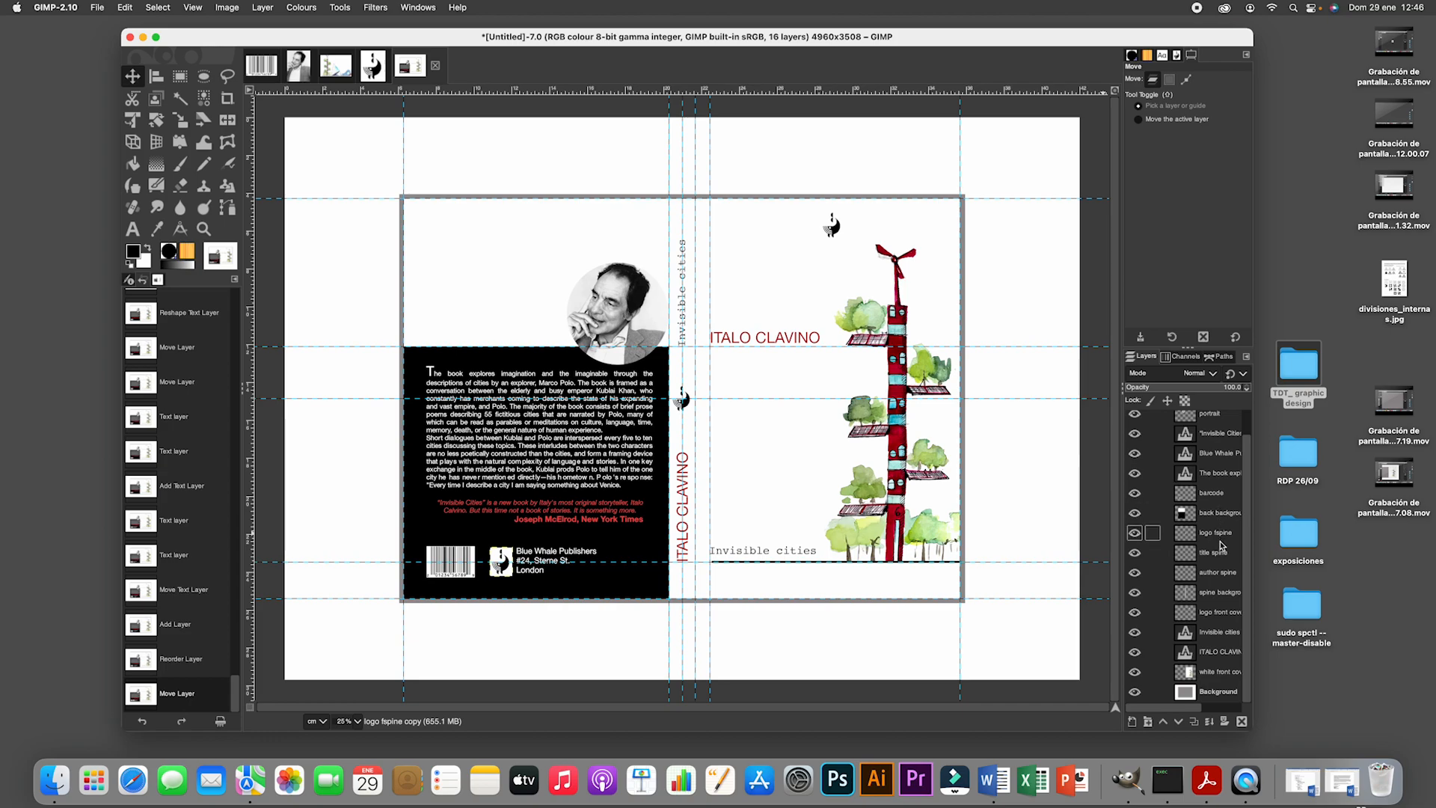
left_click(1226, 599)
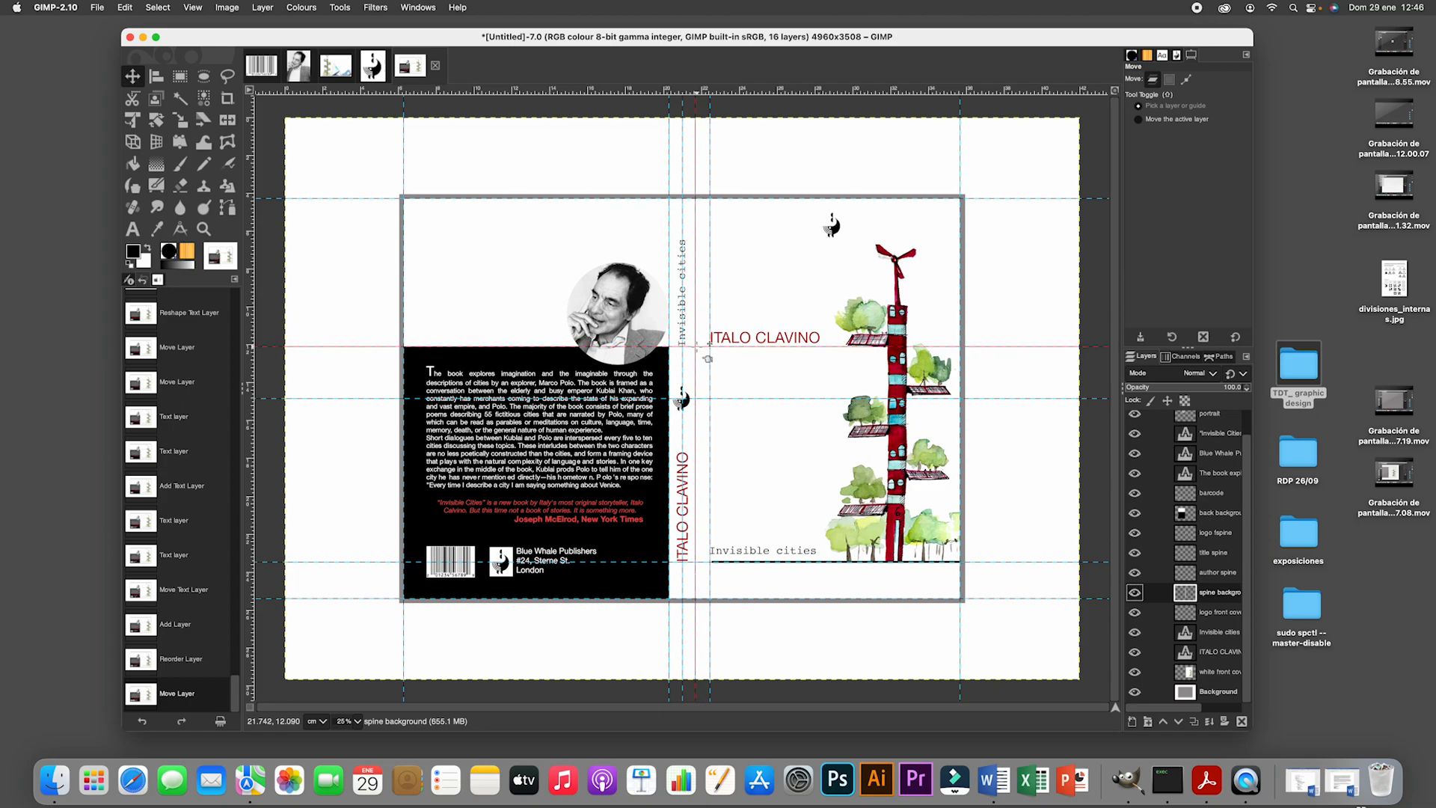
left_click(179, 75)
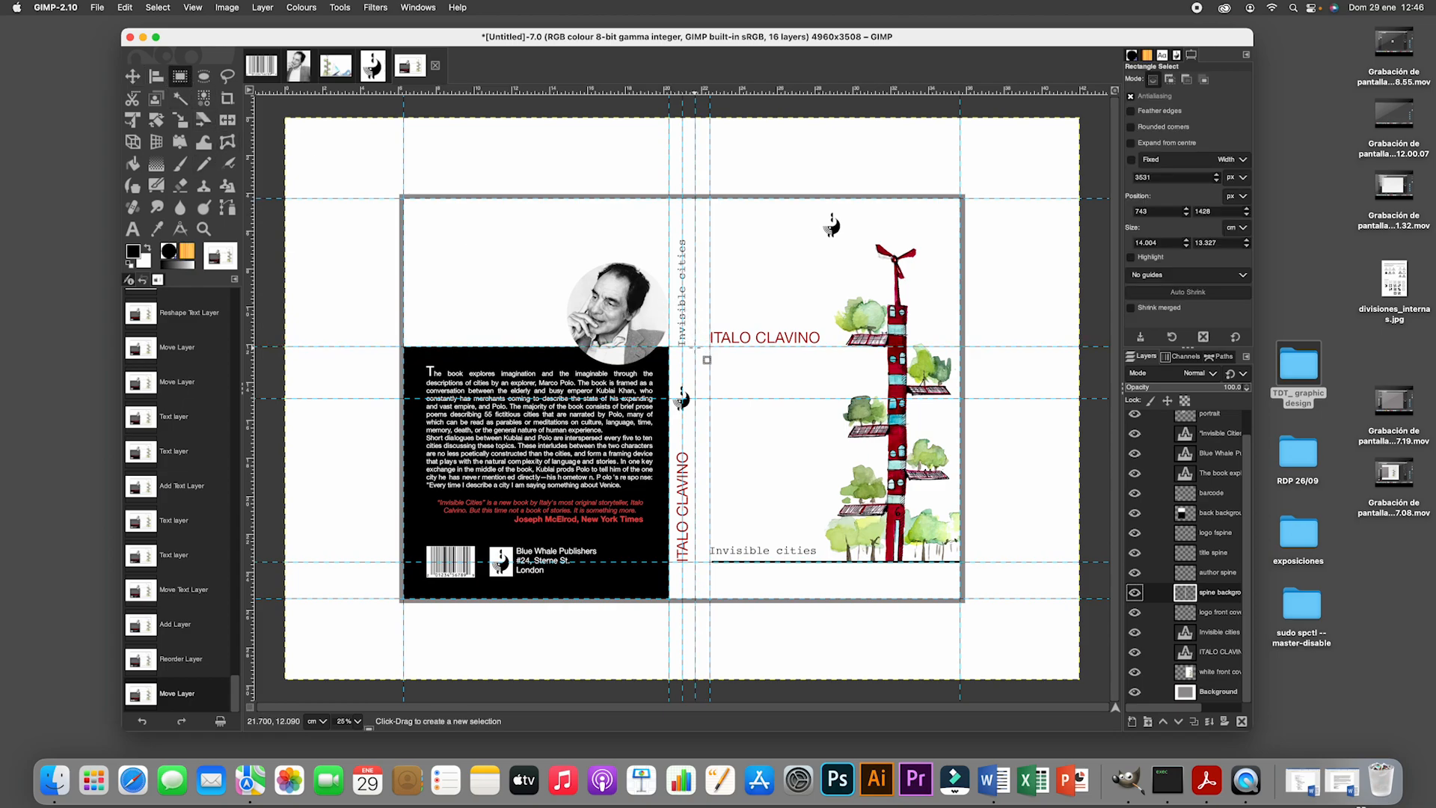
left_click_drag(695, 347, 666, 598)
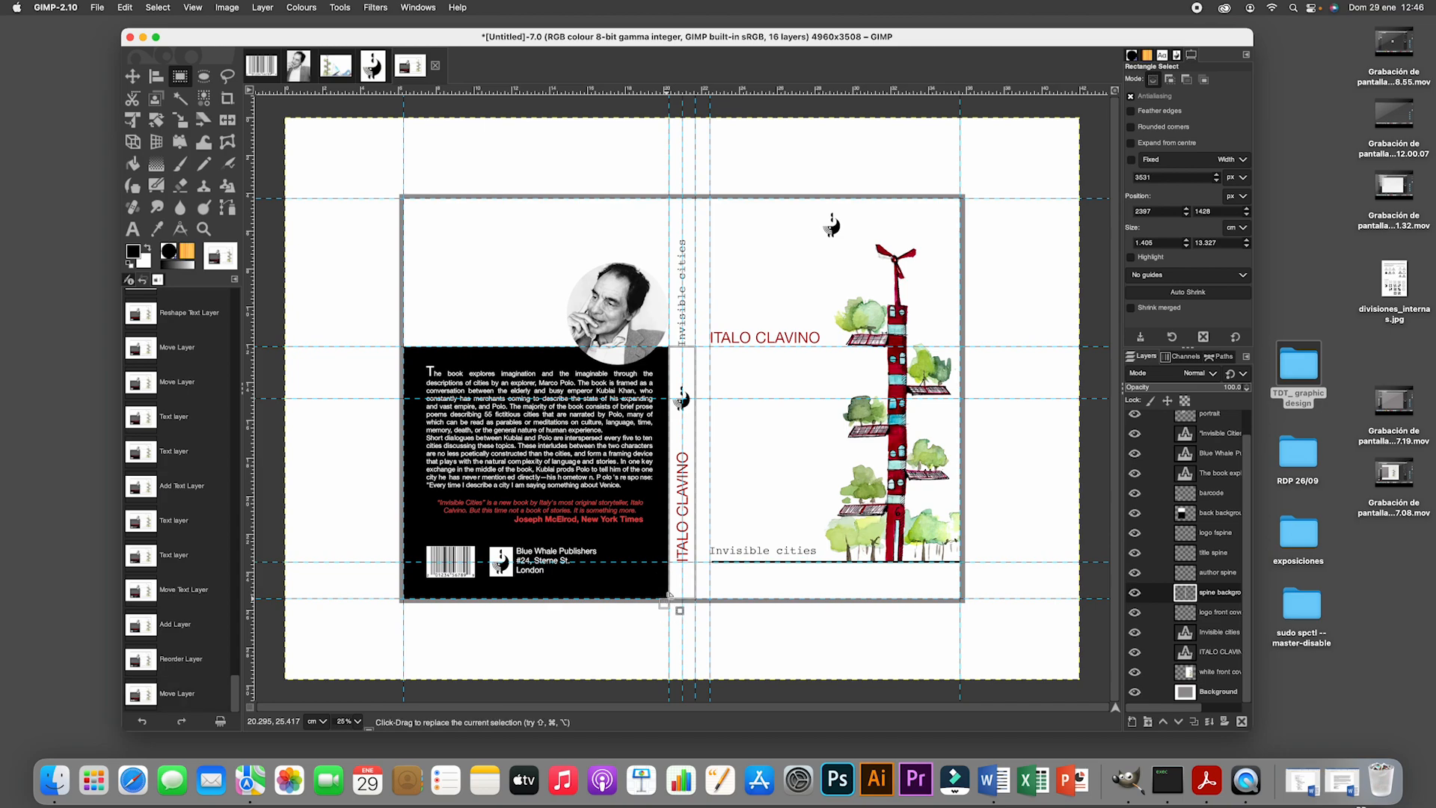
left_click(132, 163)
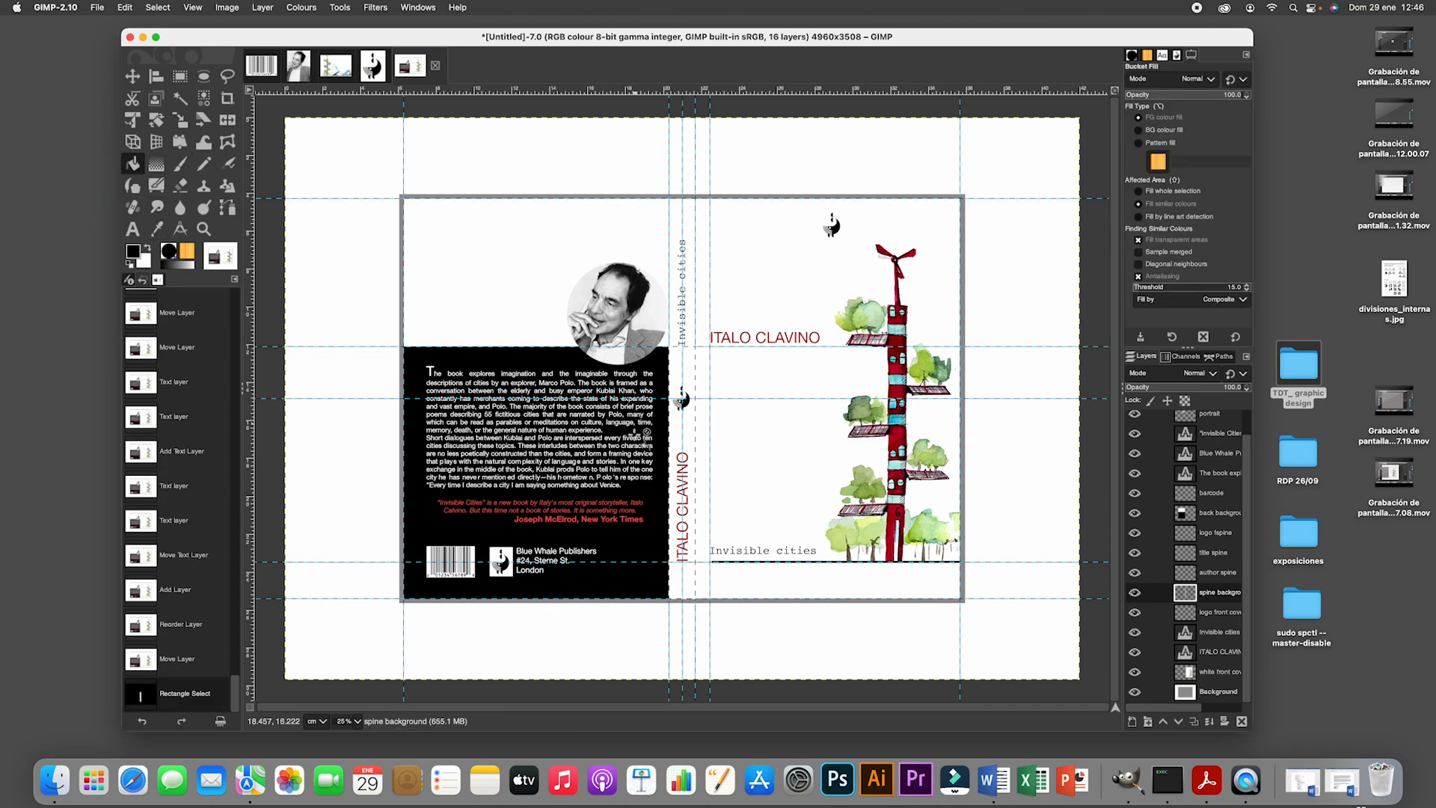
left_click(685, 437)
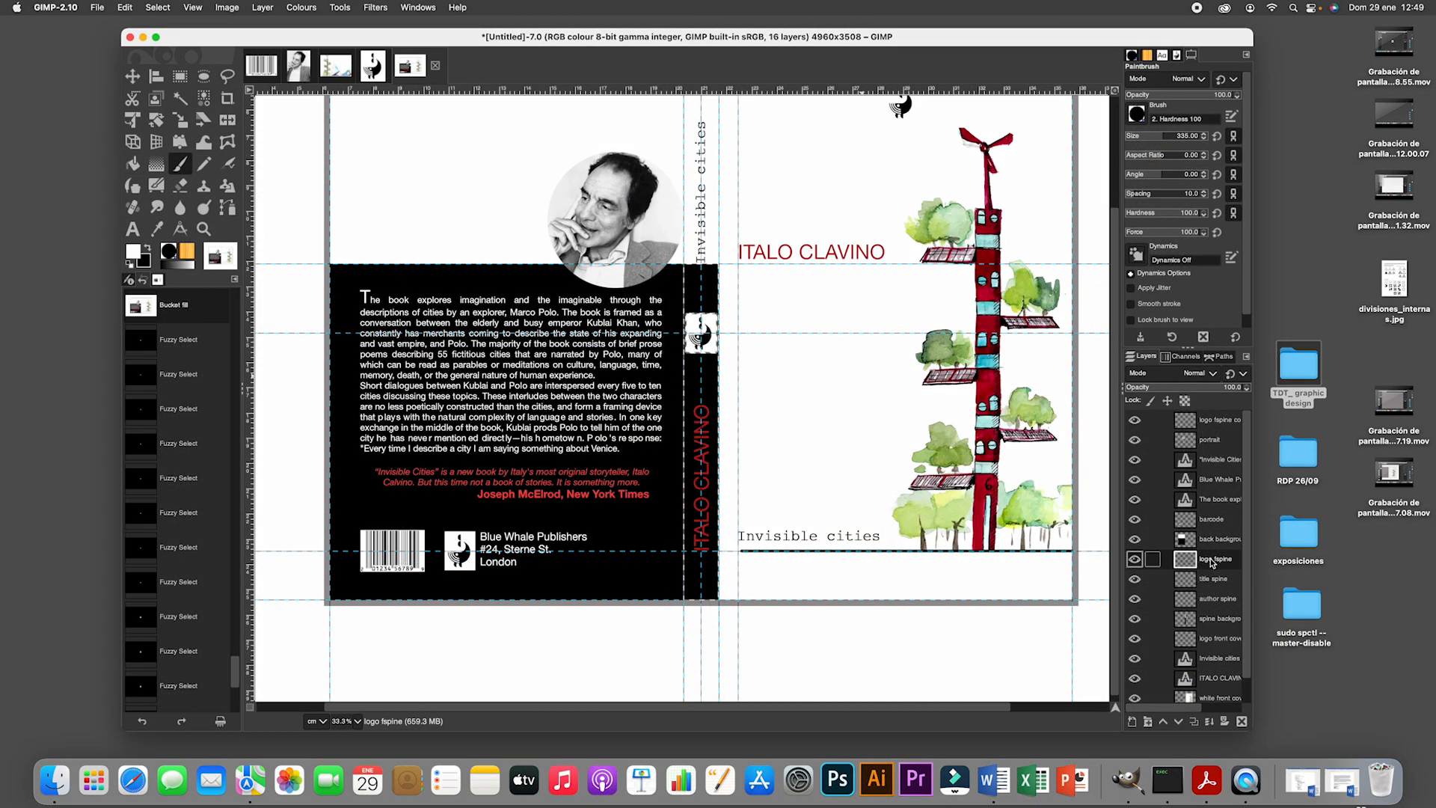
Invert the colours of the spine logo layer.
left_click(303, 9)
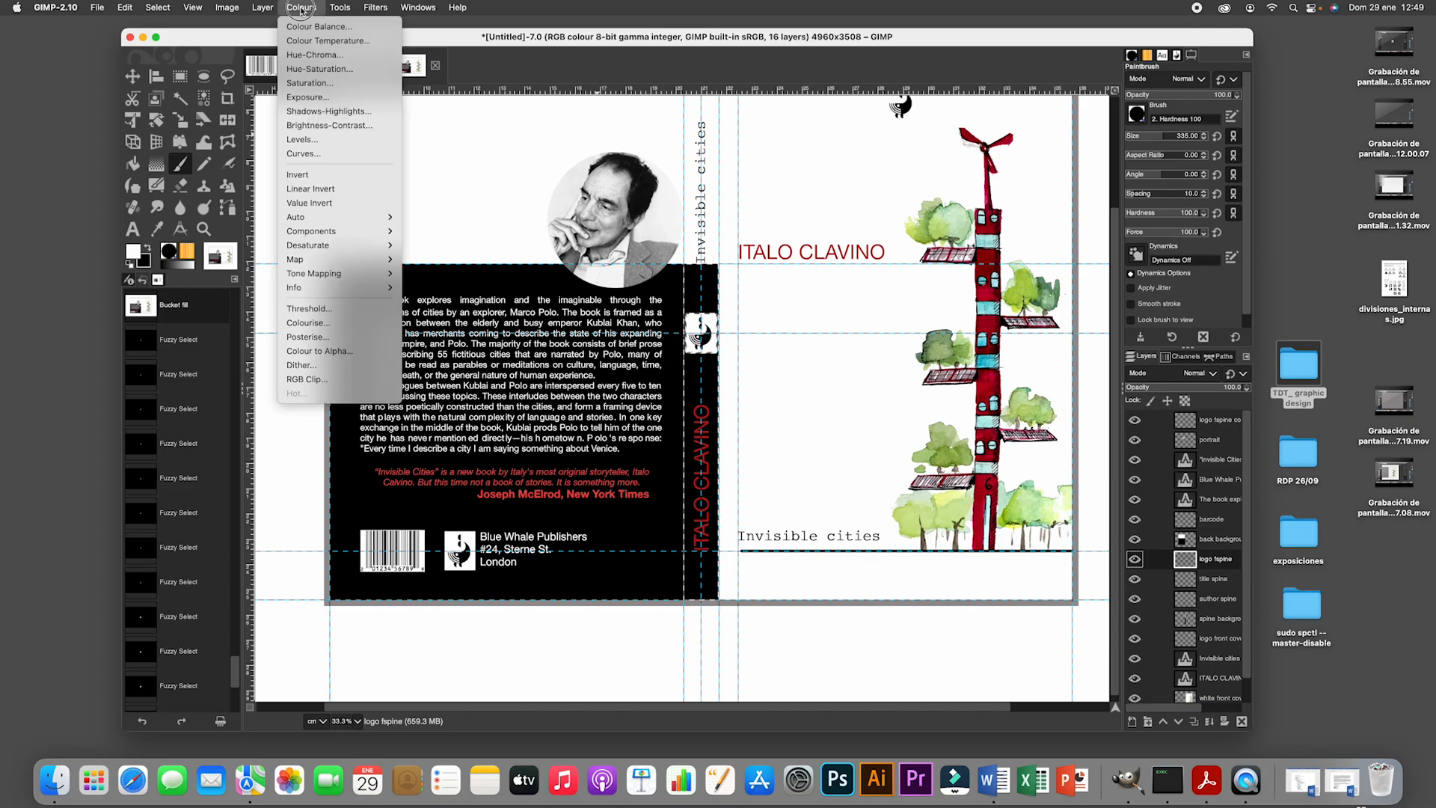
left_click(339, 174)
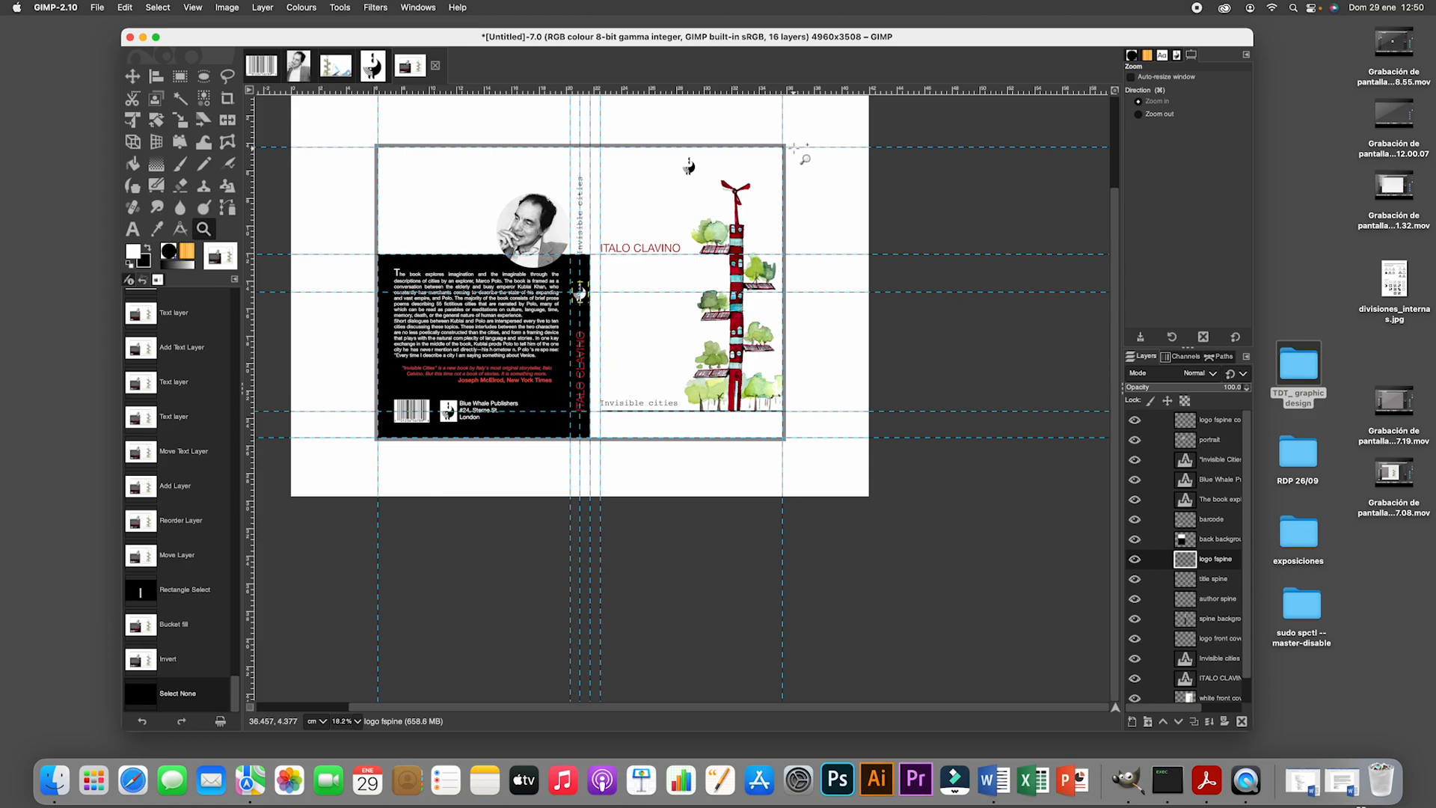
Select the Background layer and set up the Pencil with black as the foreground colour and a brush size of 2.
left_click(380, 473)
left_click(381, 474)
left_click(382, 475)
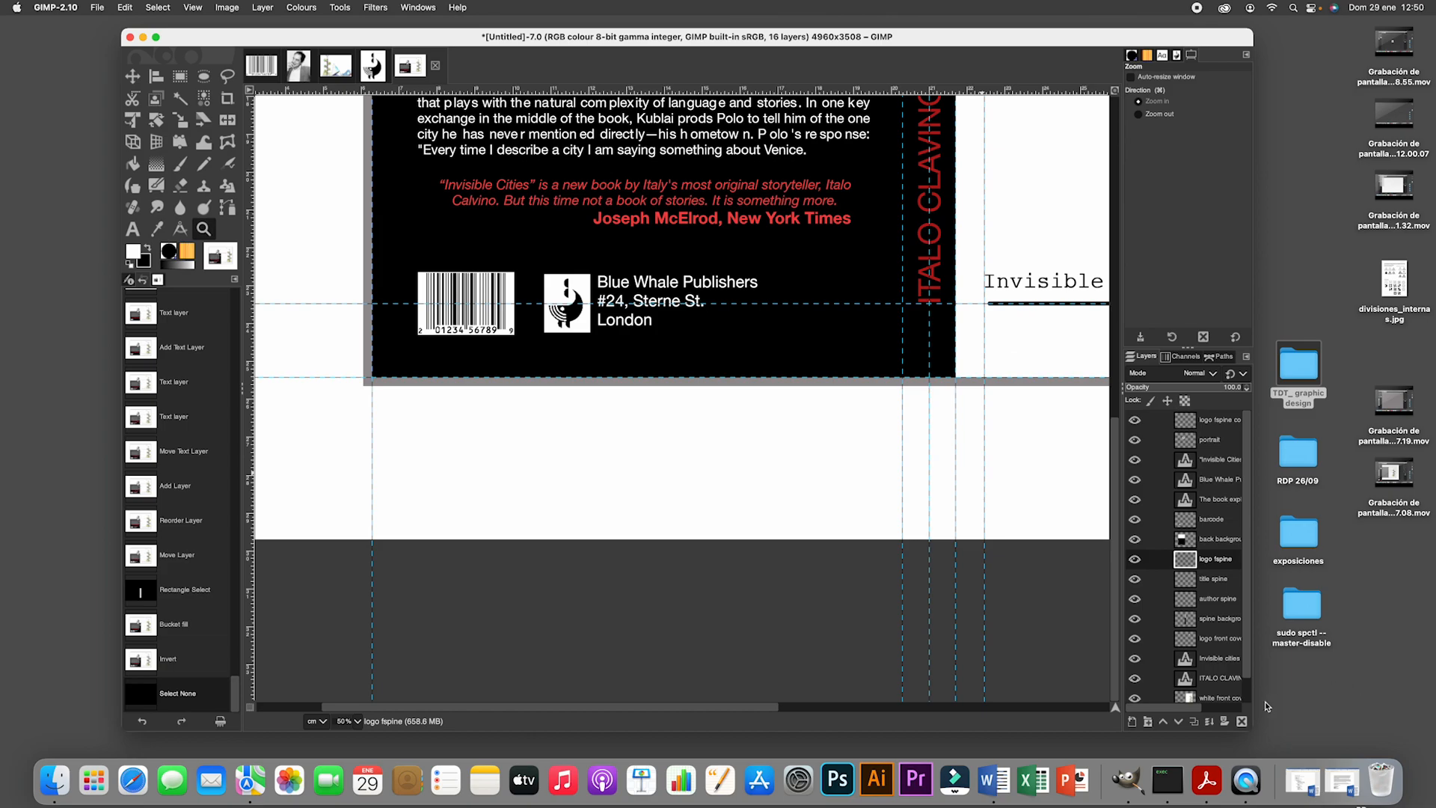
scroll(1251, 667, "down", 1)
left_click(1152, 691)
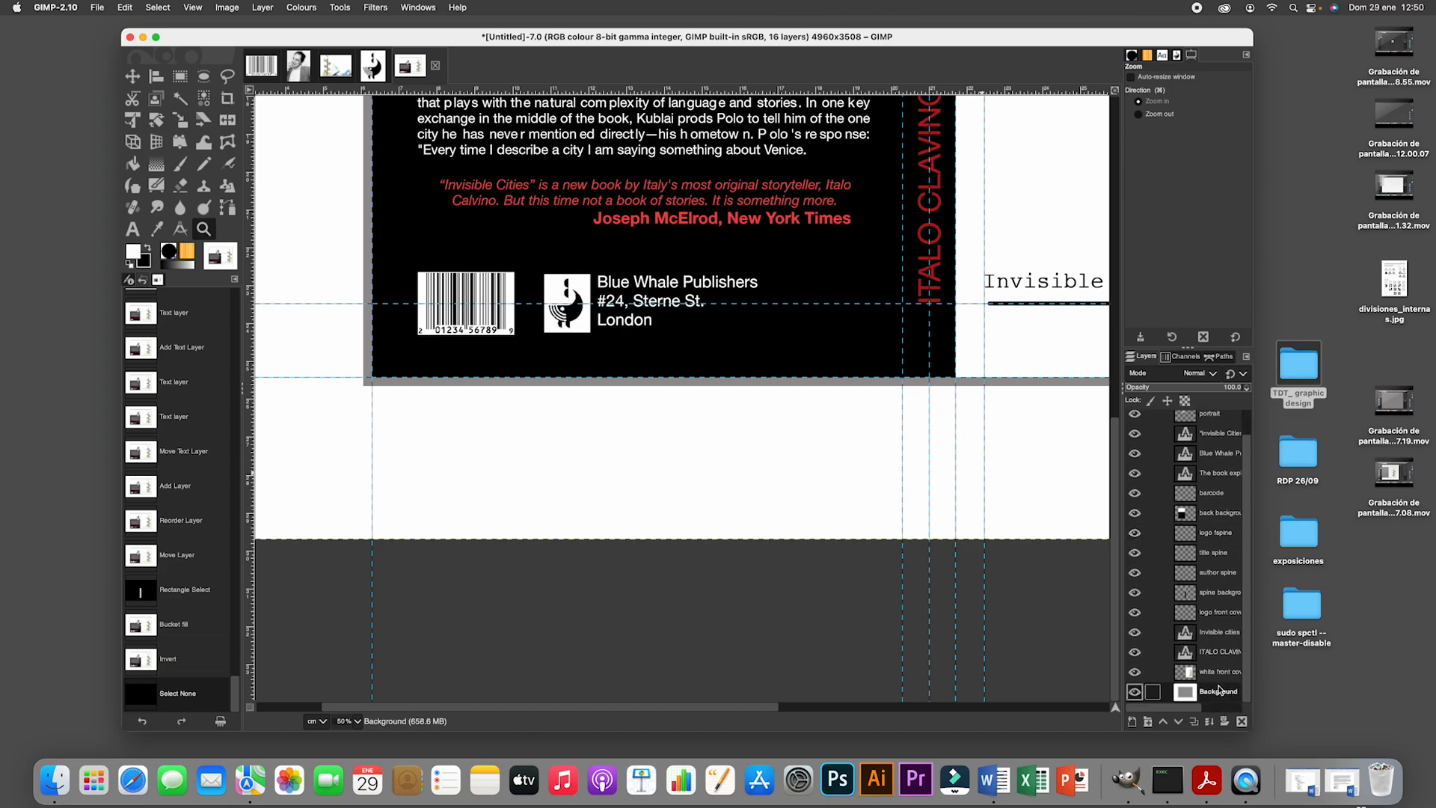
left_click(203, 163)
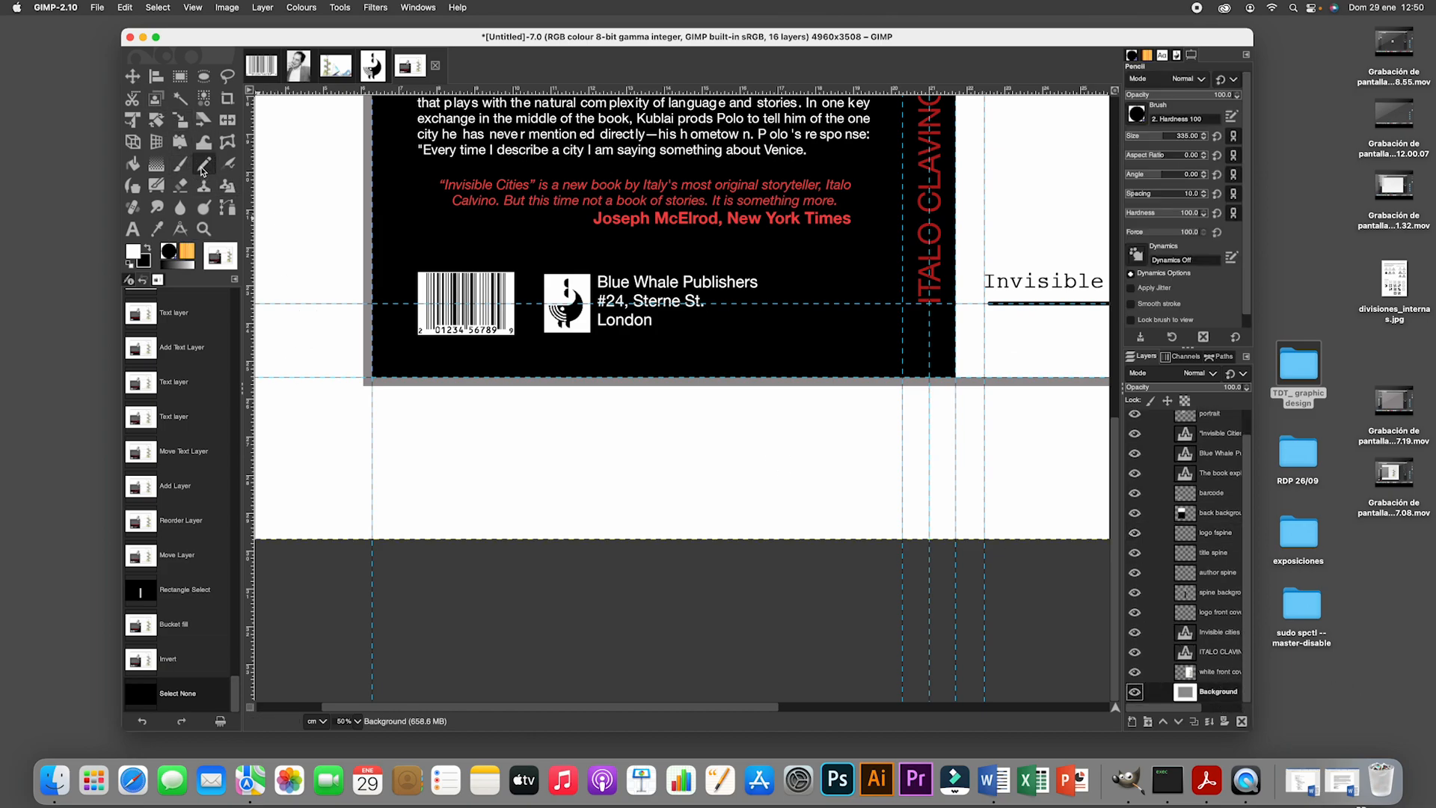
left_click(147, 248)
left_click_drag(1161, 137, 1115, 137)
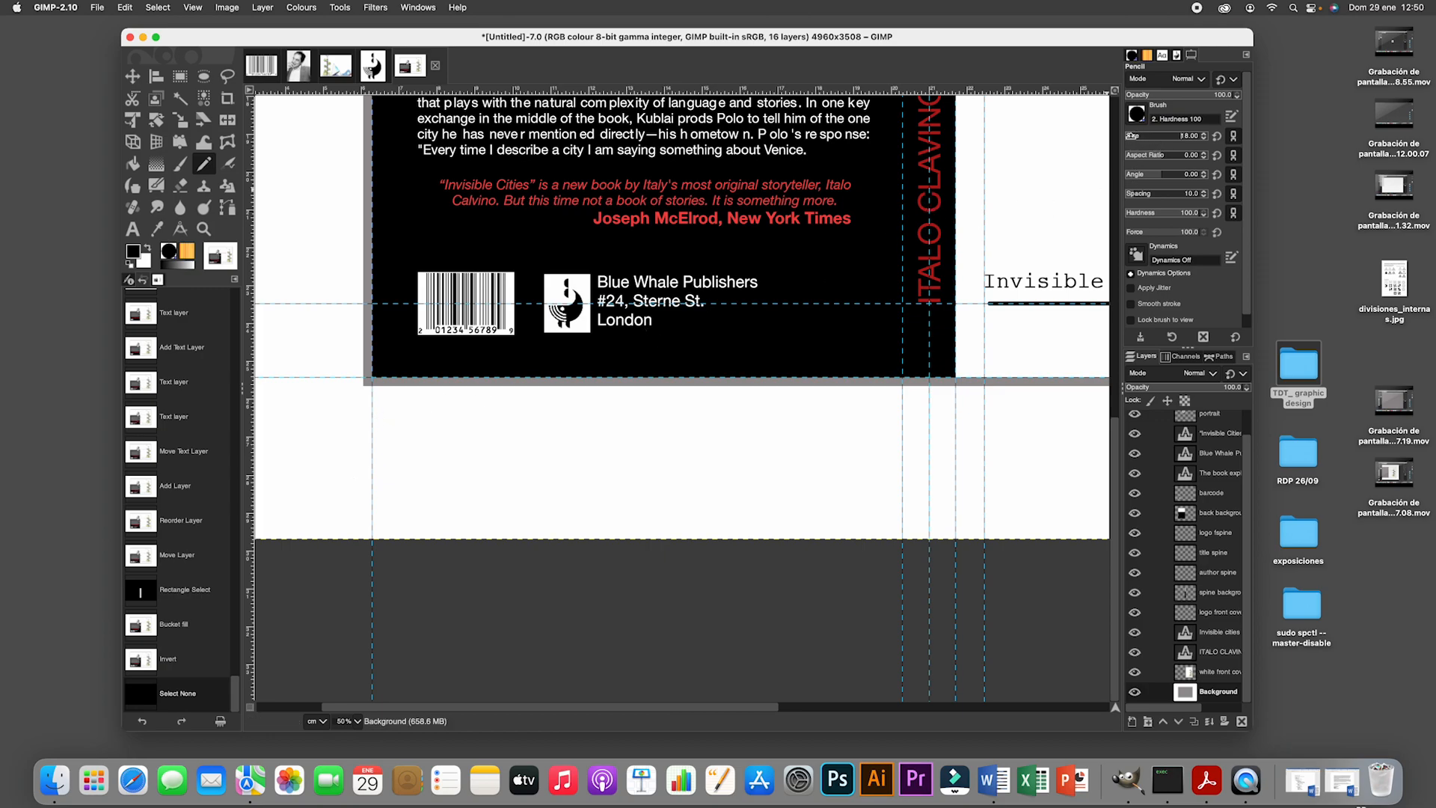
left_click_drag(1132, 136, 1114, 136)
Draw a vertical crop mark about 1.2 cm long and a horizontal one at the back cover's lower outer corner, undoing the stray pencil dot.
left_click(372, 389)
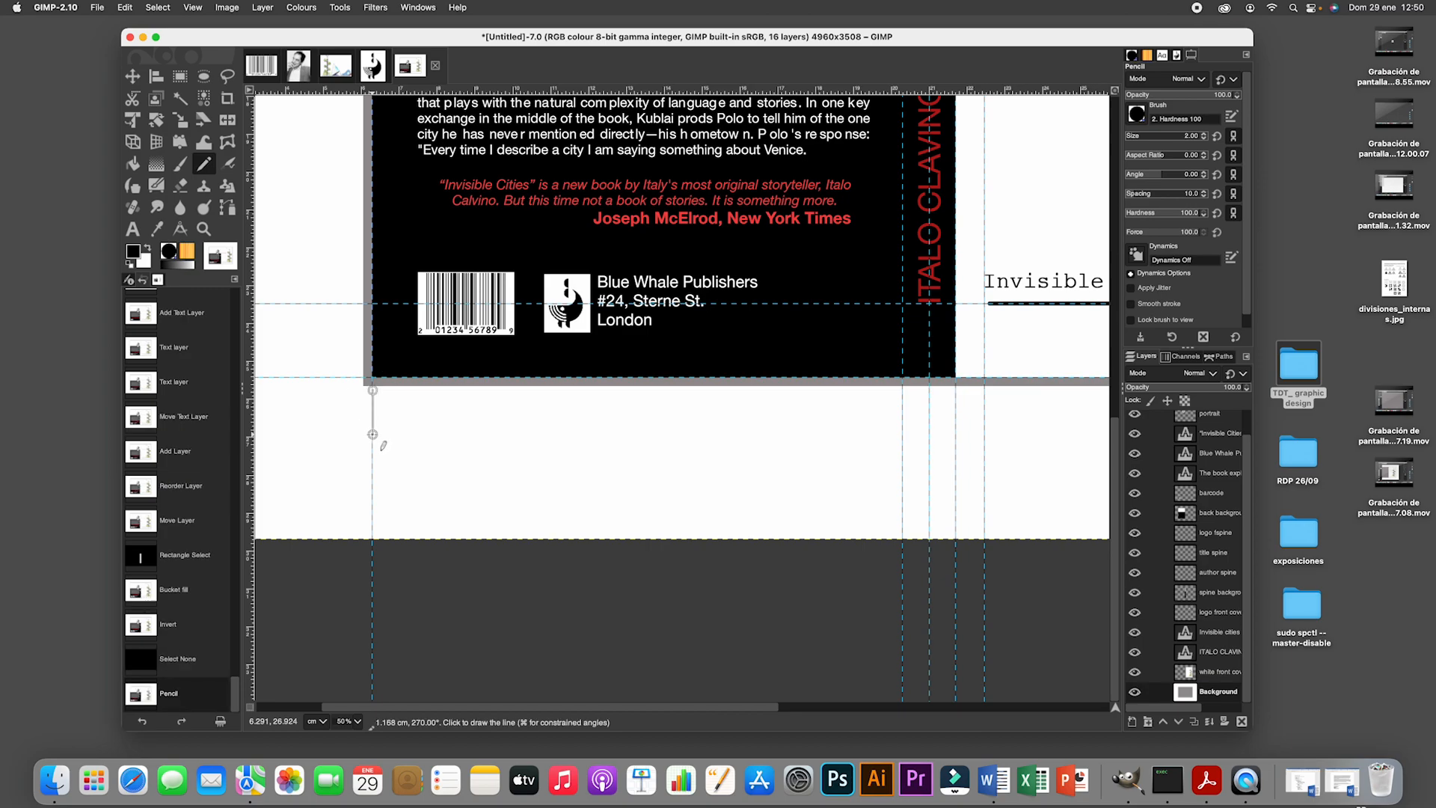
left_click(373, 436, "shift")
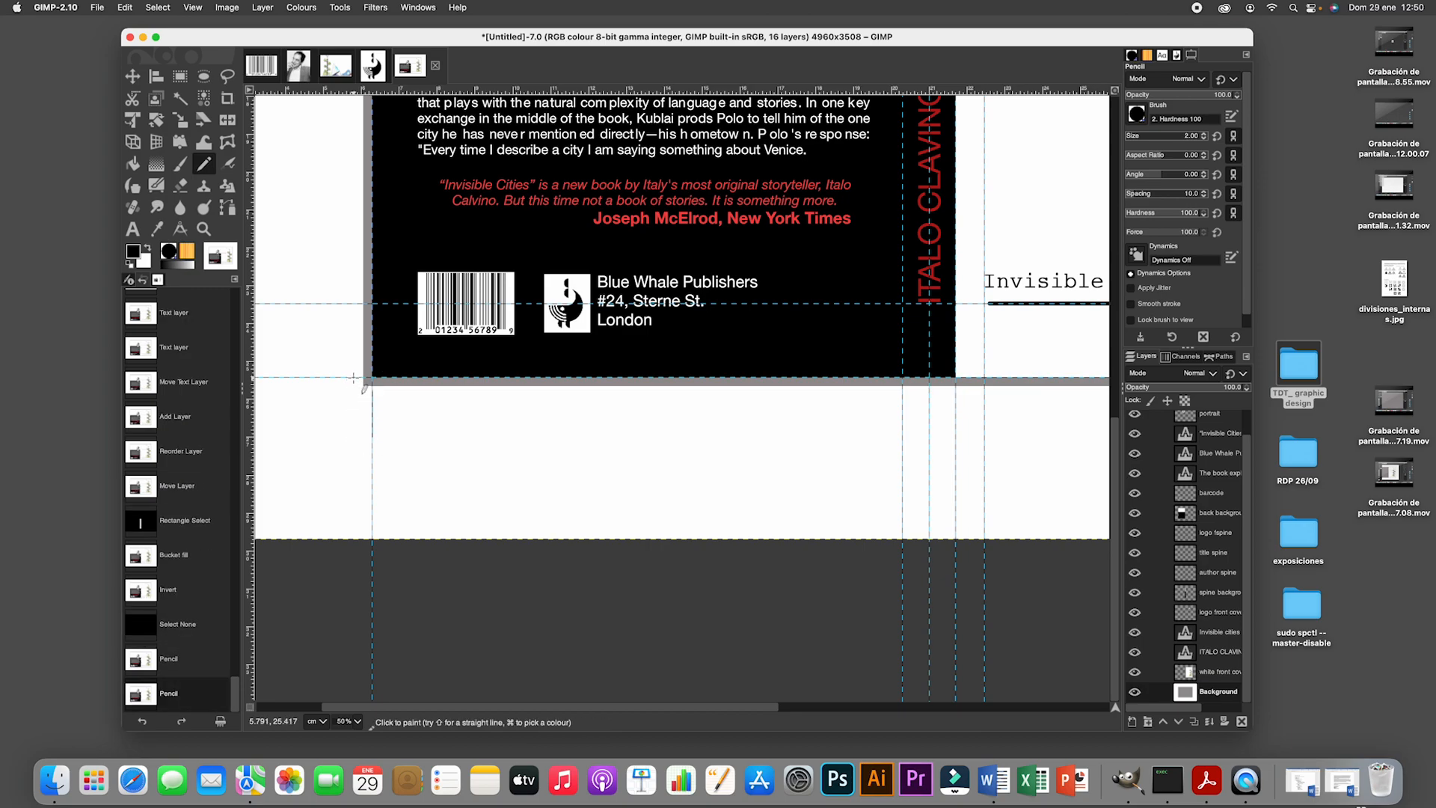
left_click(353, 378)
left_click(289, 377, "shift")
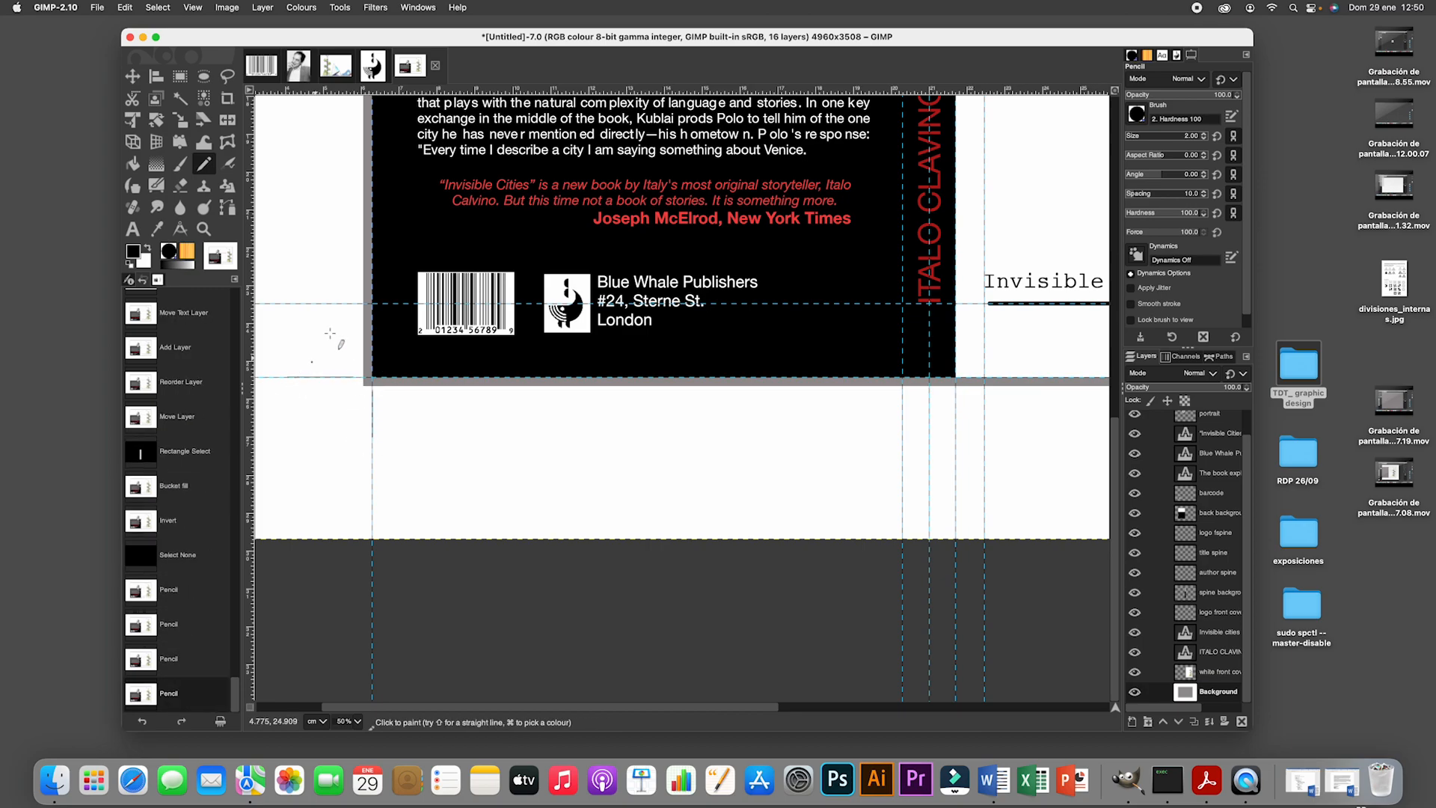
left_click(347, 303)
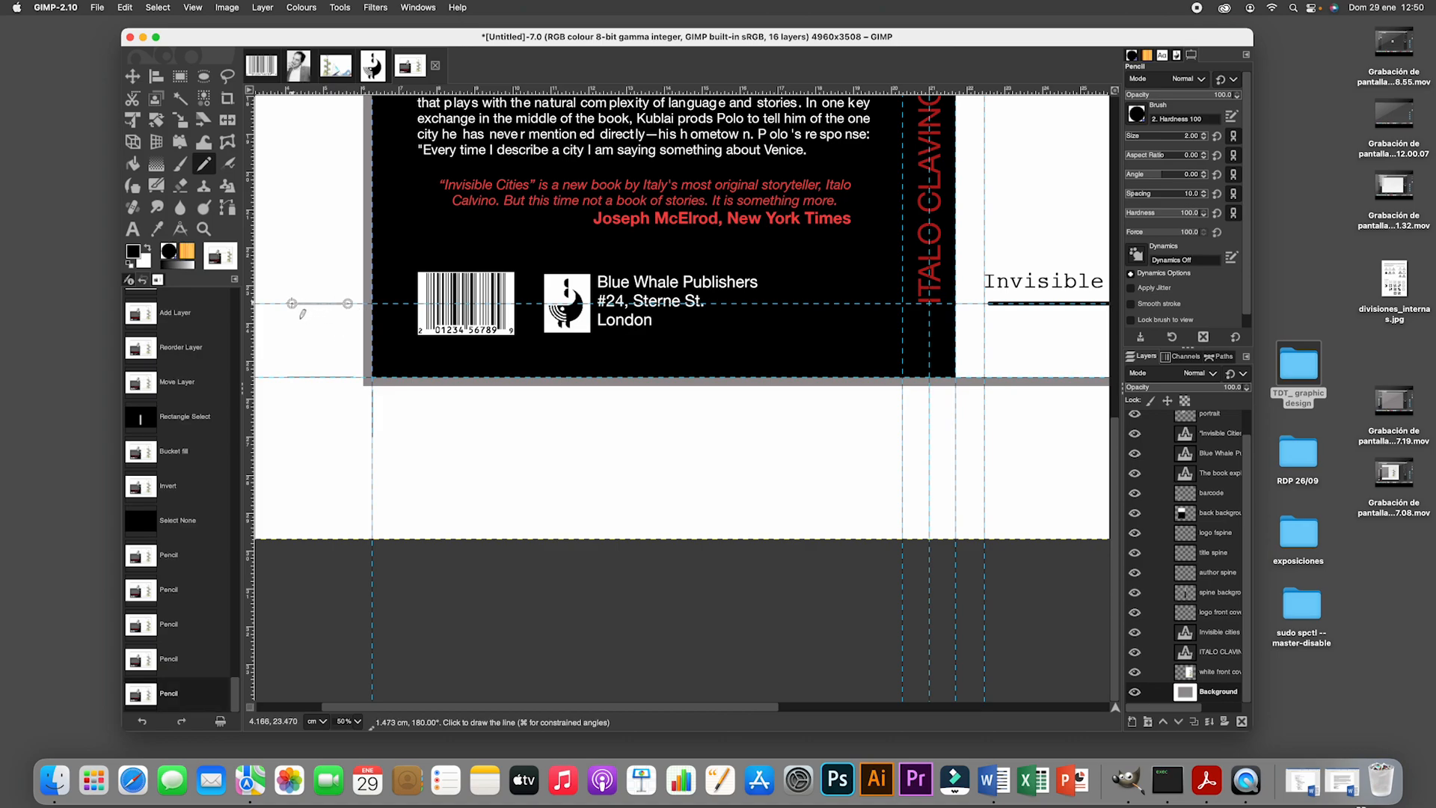
key("super+z")
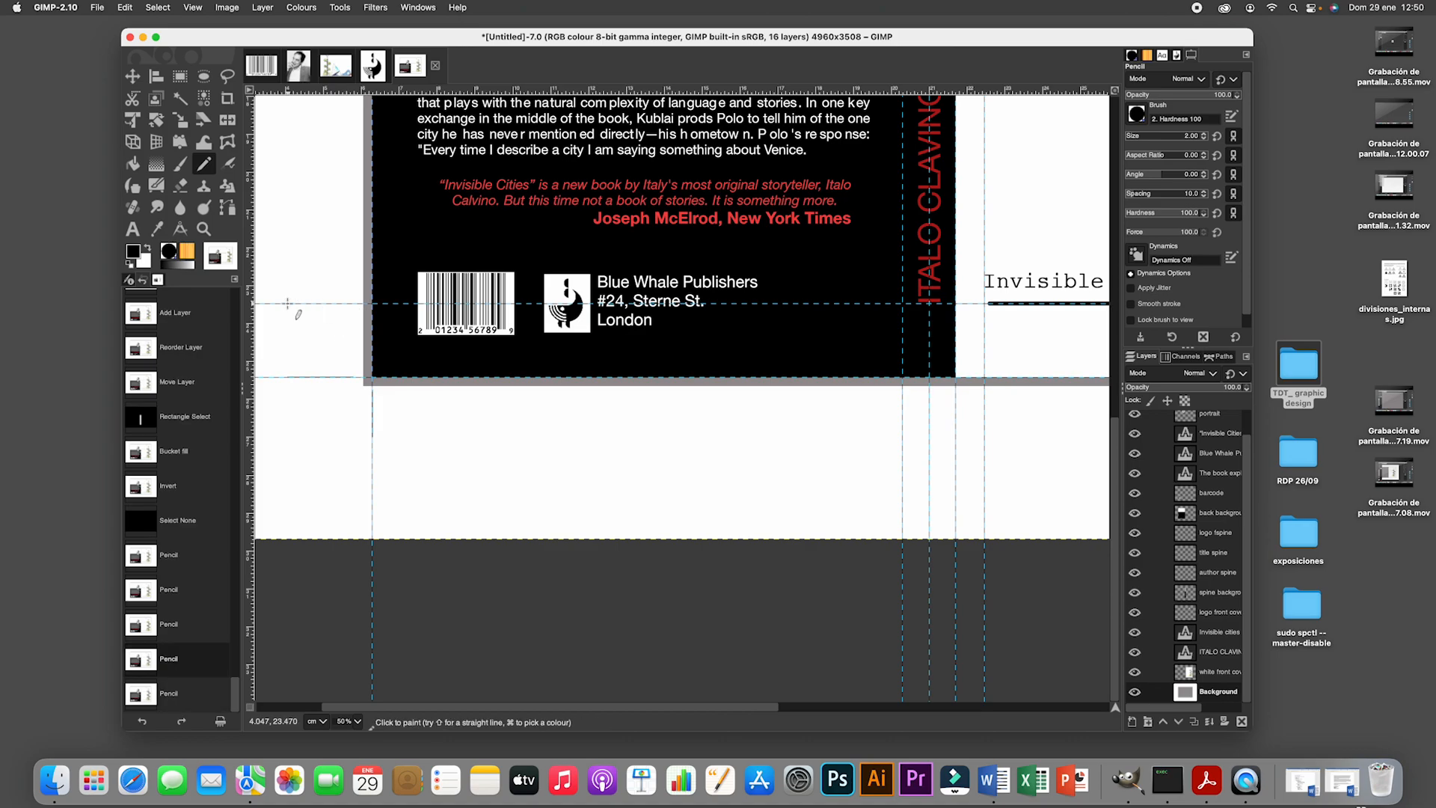
Draw a horizontal and a vertical crop mark outside the frame at the back cover's upper outer corner.
scroll(501, 443, "up", 9)
scroll(501, 443, "right", 2)
scroll(502, 442, "down", 7)
scroll(502, 443, "left", 4)
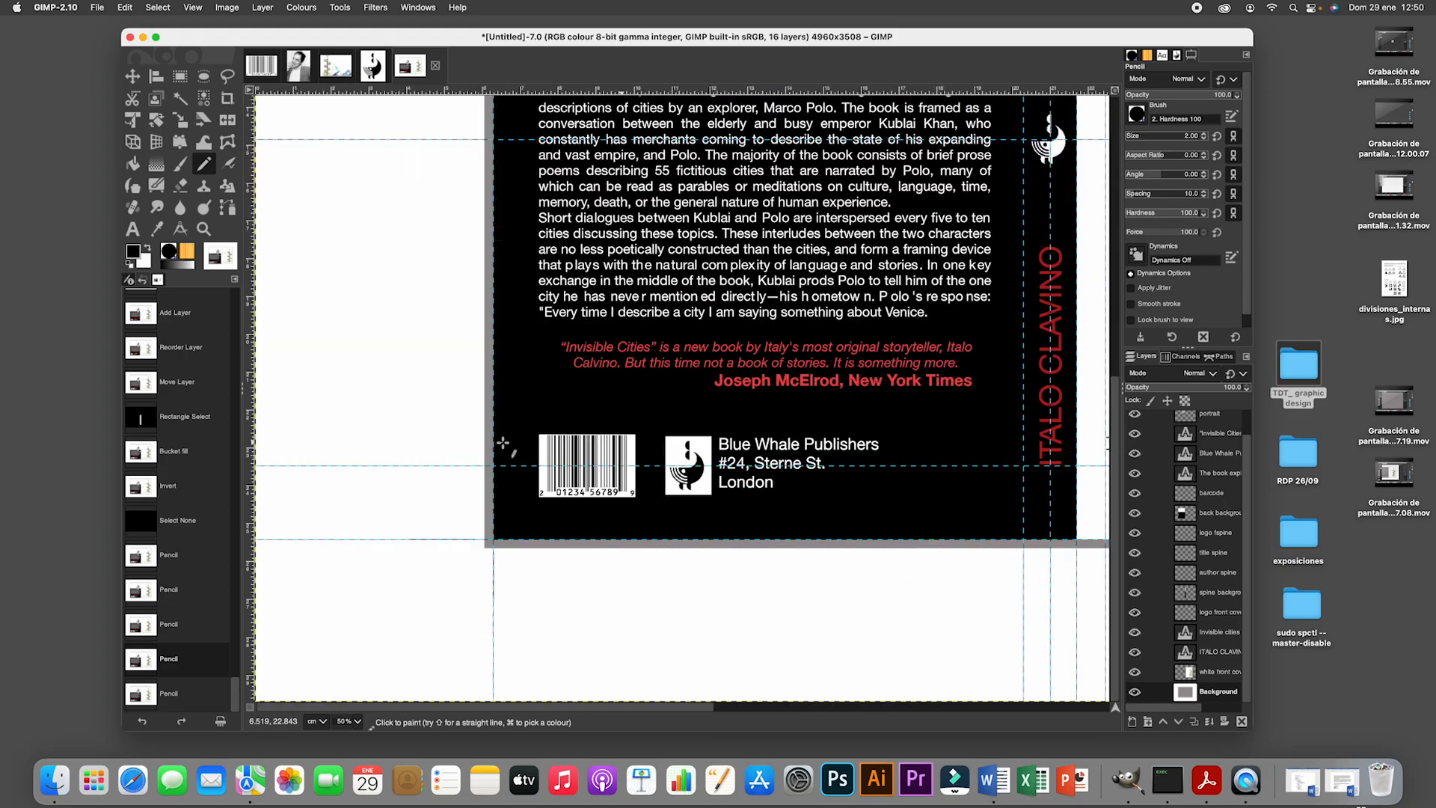
scroll(503, 443, "up", 2)
scroll(502, 443, "up", 5)
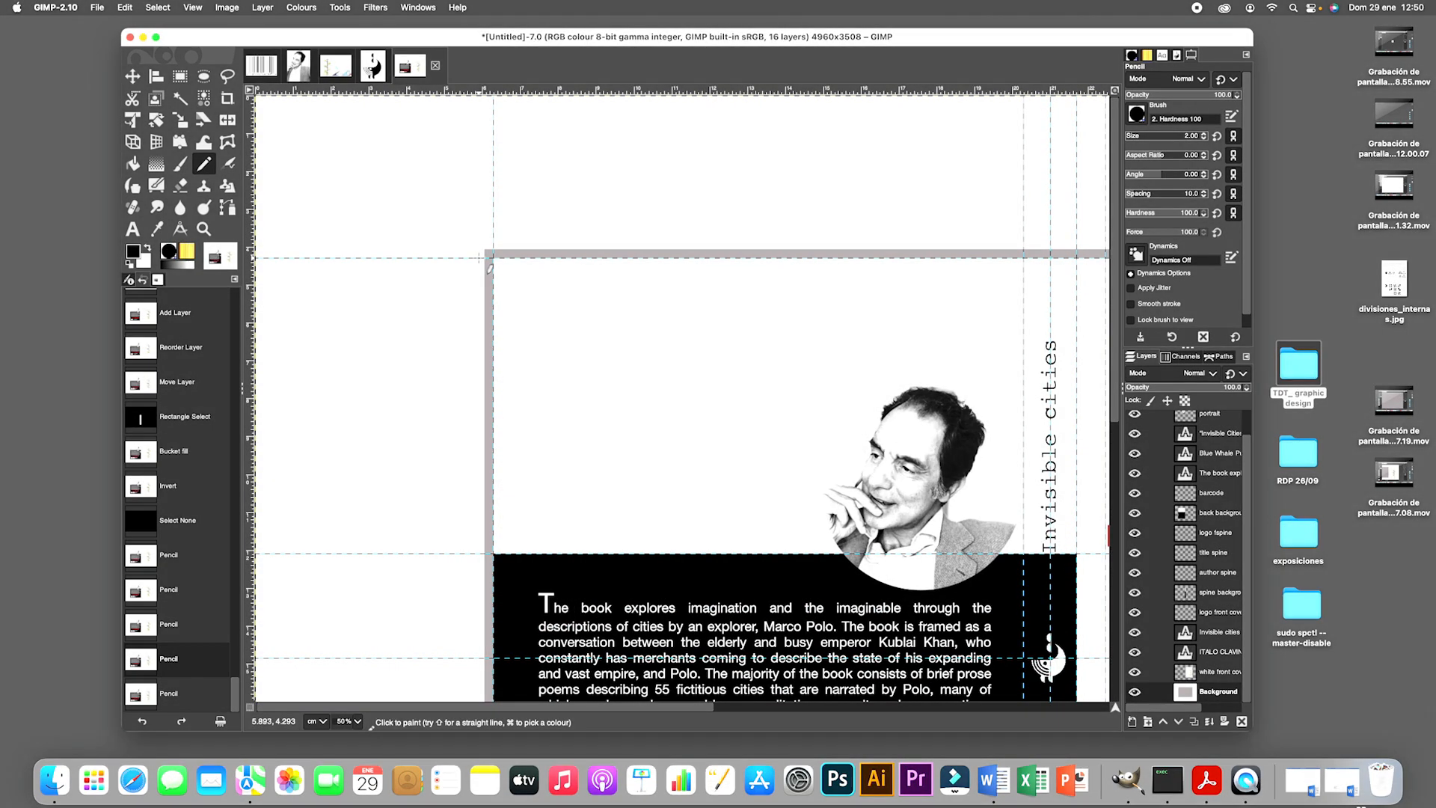
left_click(484, 258)
left_click(427, 258, "shift")
left_click(494, 240)
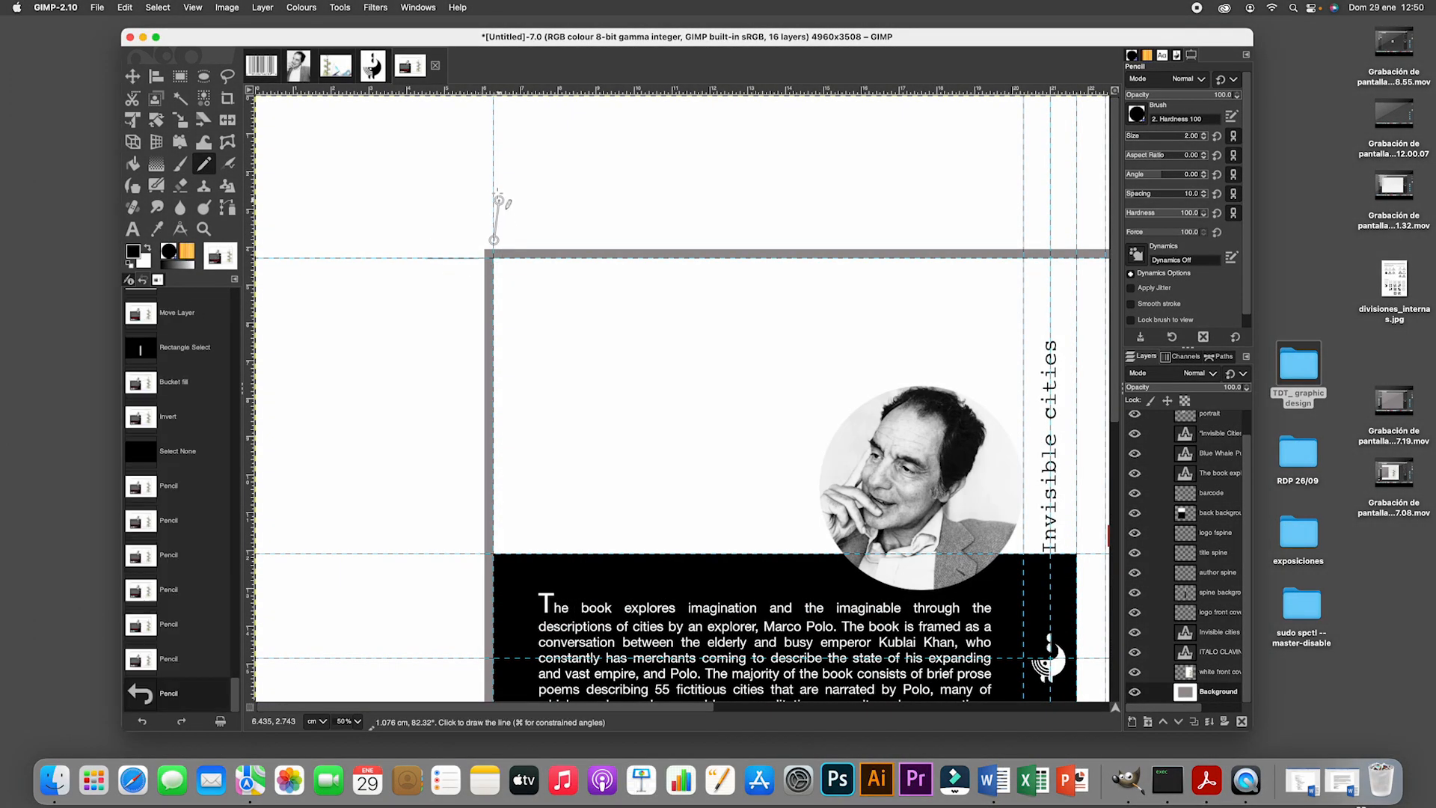
left_click(498, 200, "shift")
Draw a vertical and a horizontal crop mark outside the frame at the front cover's upper outer corner.
scroll(498, 207, "right", 10)
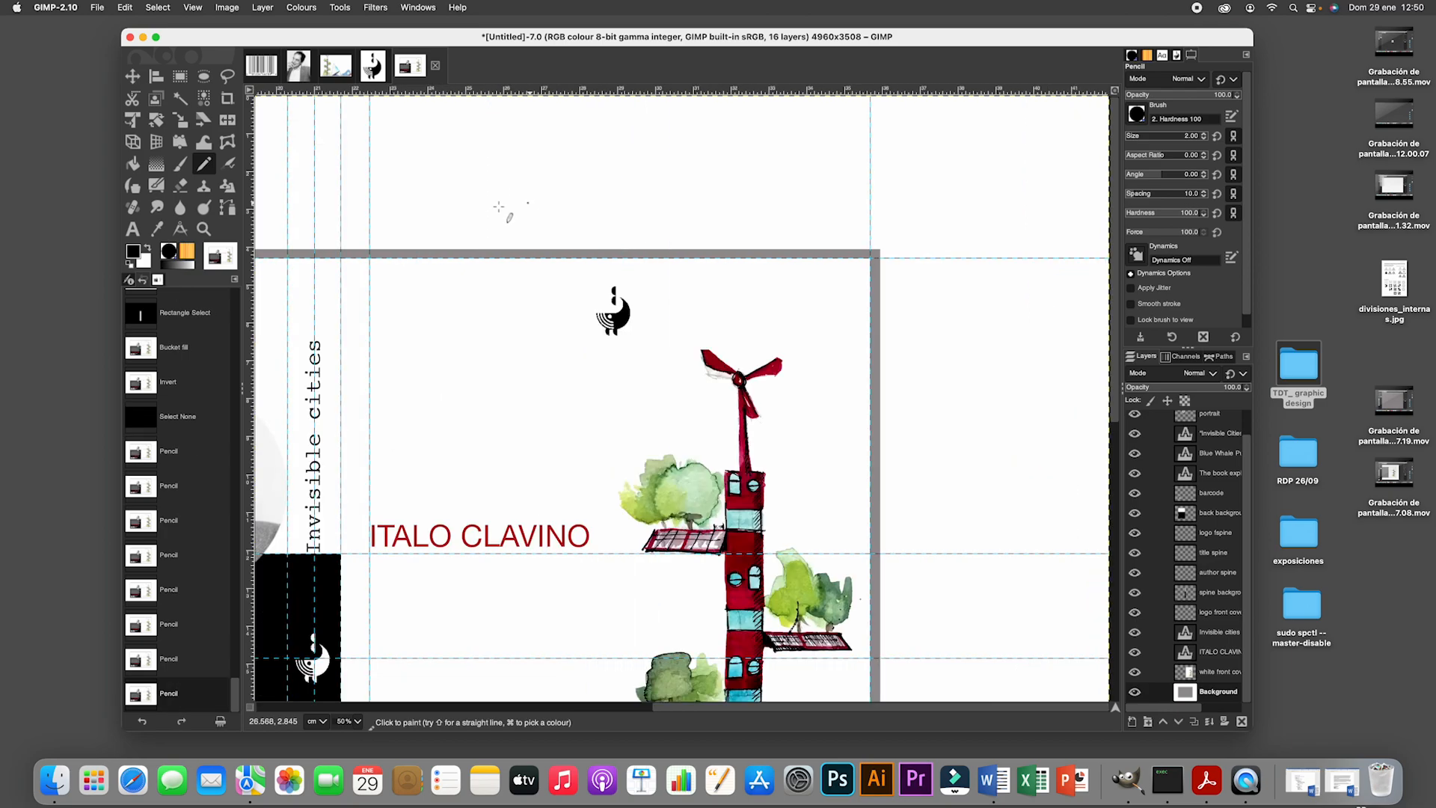
left_click(869, 245)
left_click(870, 202, "shift")
left_click(888, 258)
left_click(920, 258, "shift")
Draw a horizontal crop mark about 1 cm long beside the front cover's lower outer corner.
scroll(915, 288, "down", 10)
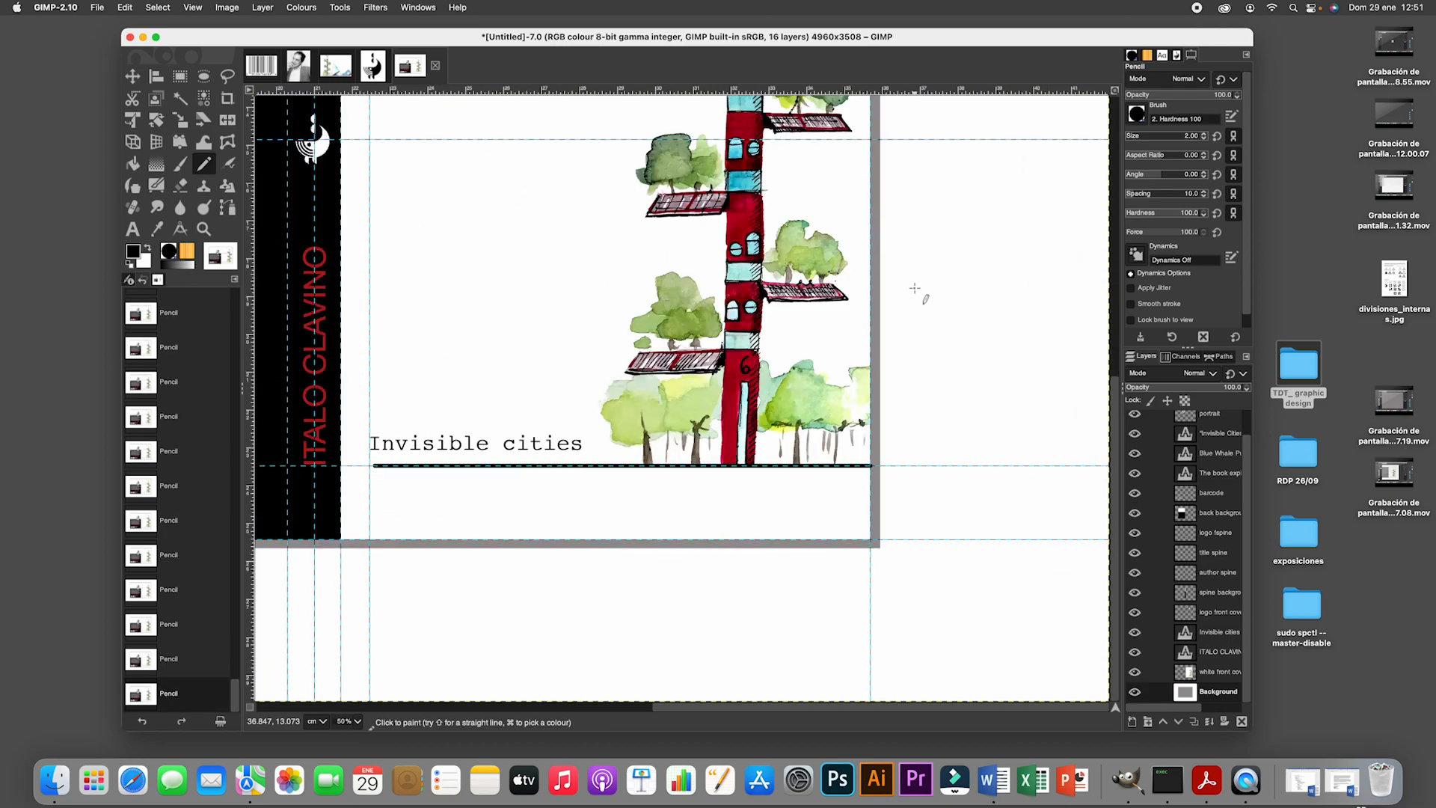
left_click(892, 539)
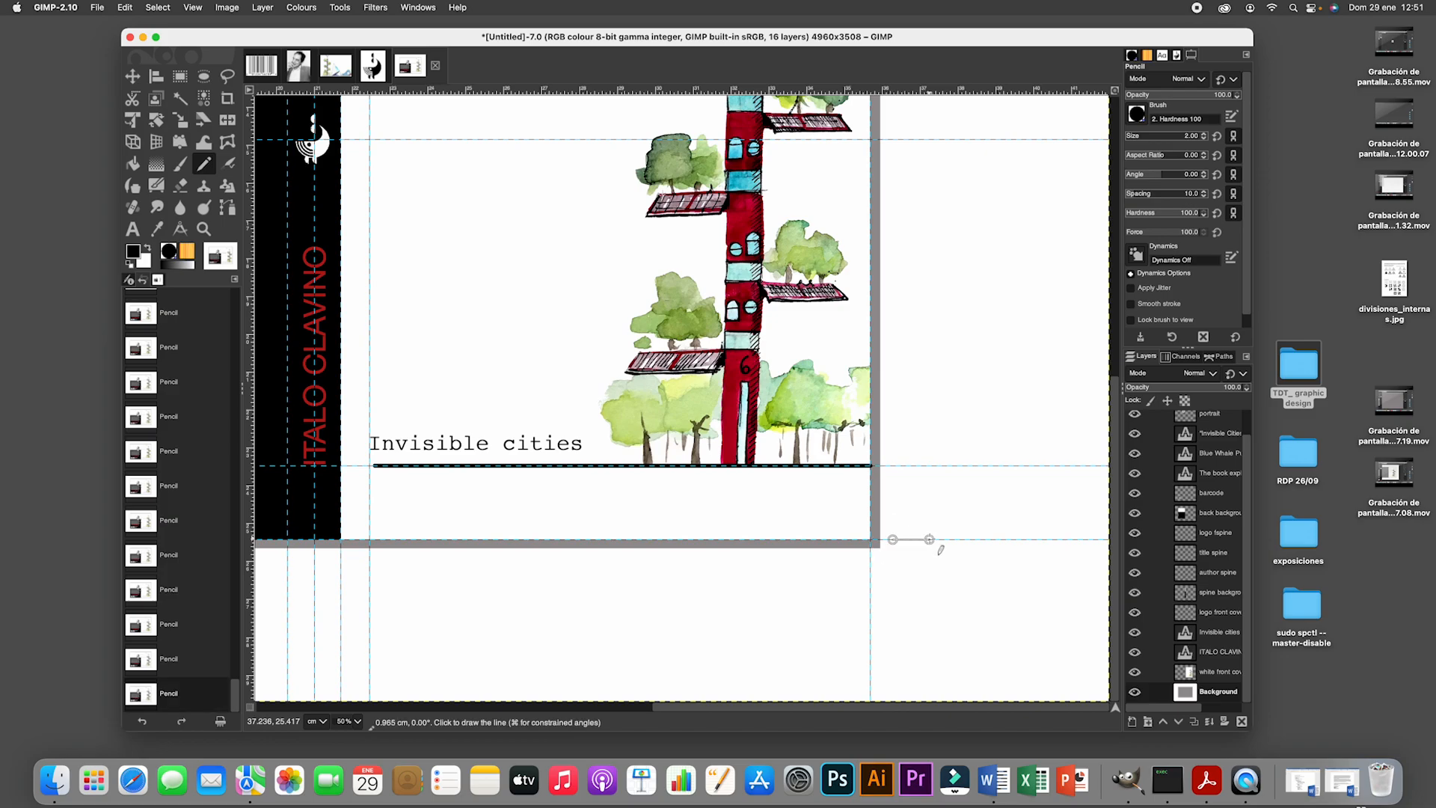
left_click(930, 539, "shift")
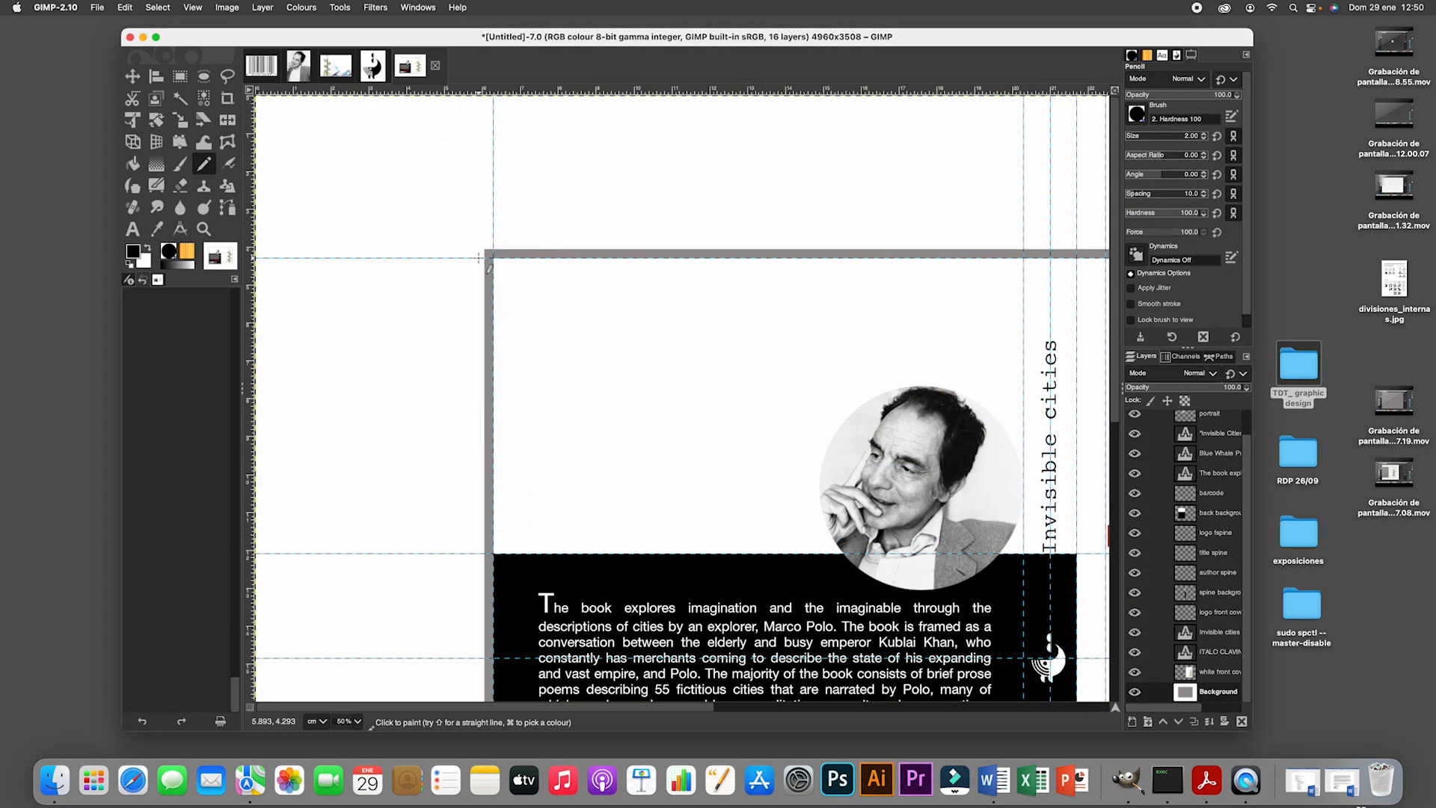
Draw a horizontal crop mark about 1.4 cm long and a vertical one at the back cover's upper outer corner.
left_click(425, 258)
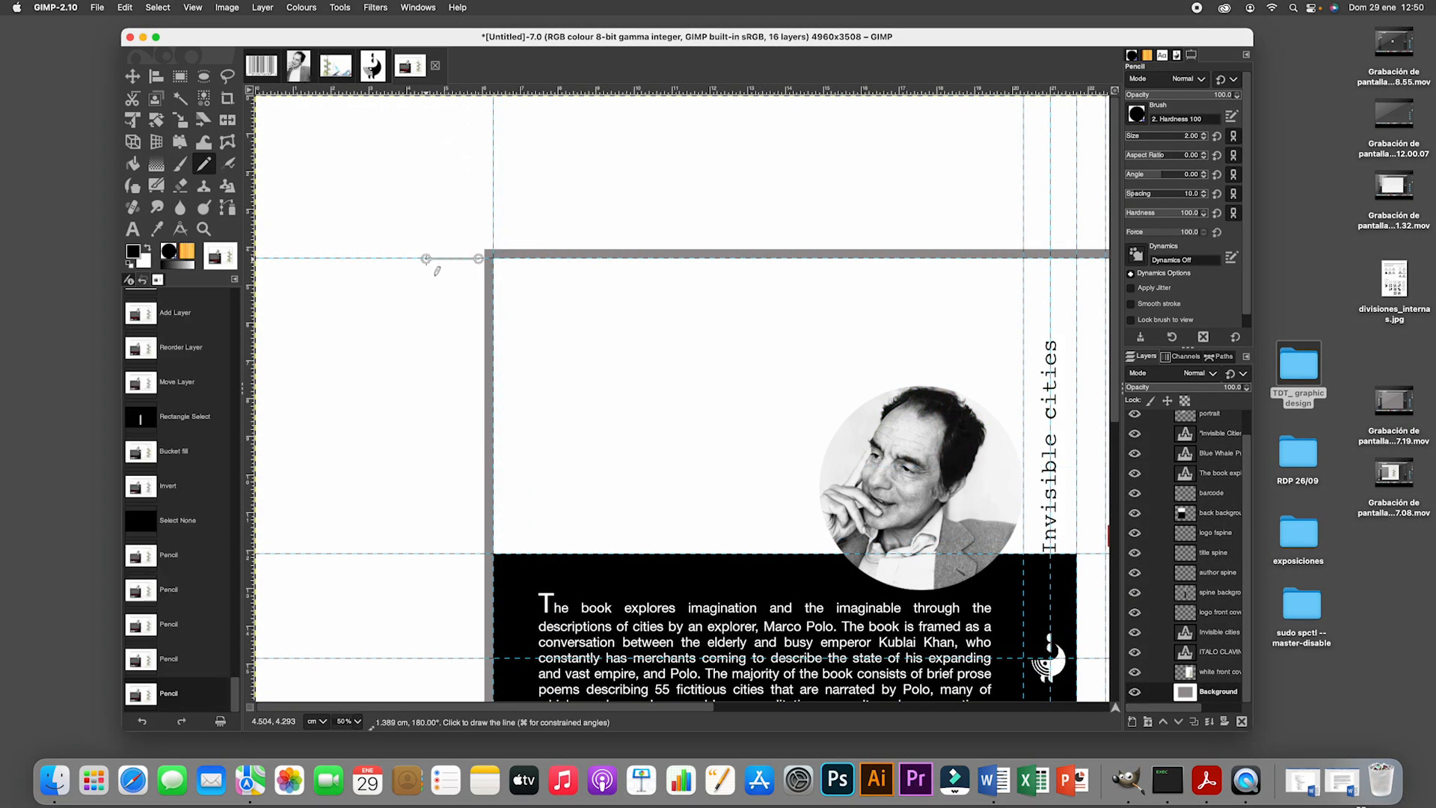
left_click(493, 239, "ctrl+shift")
left_click(493, 186, "ctrl+shift")
Draw a vertical crop mark and a horizontal one about 0.9 cm long at the front cover's upper outer corner.
scroll(529, 202, "right", 10)
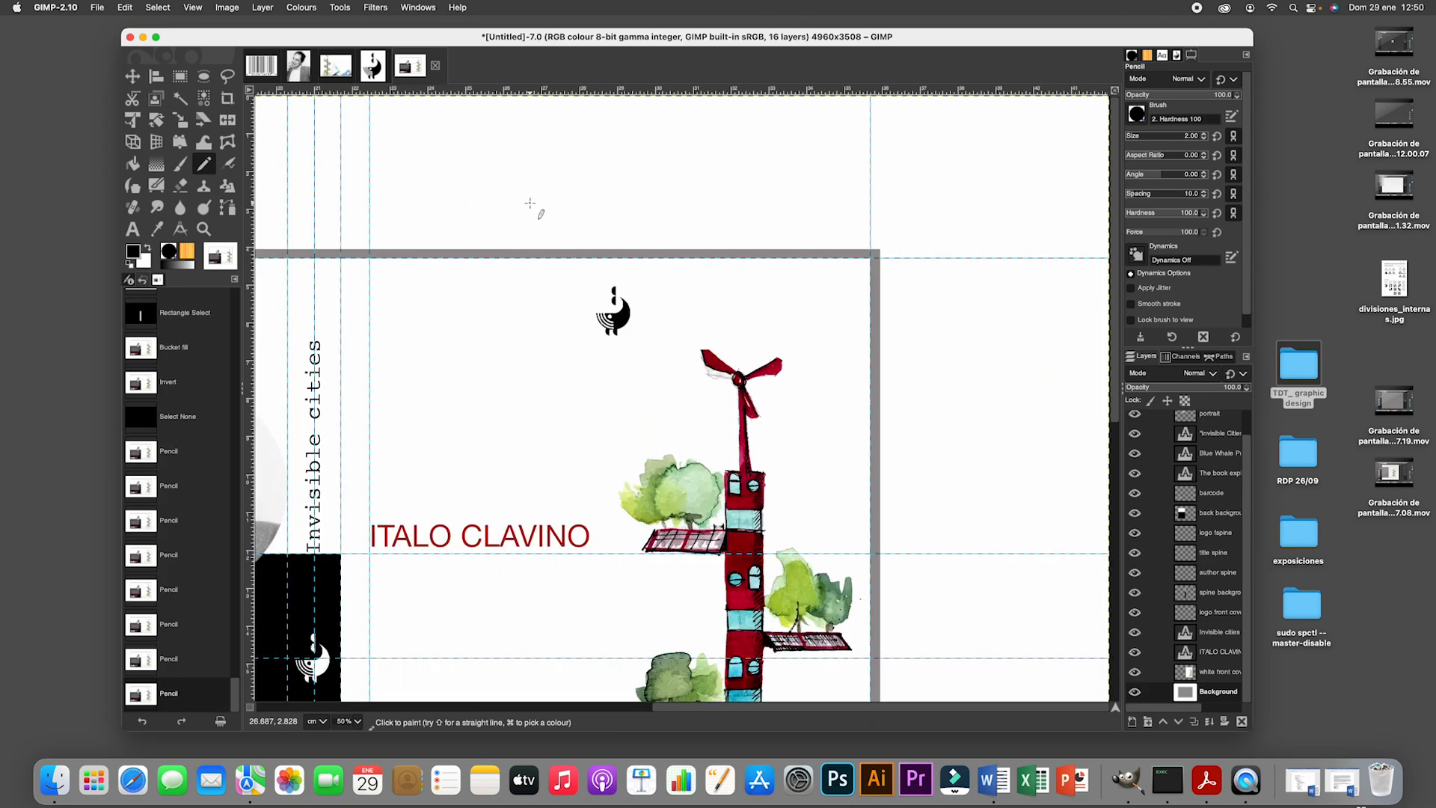
left_click(871, 248)
left_click(872, 202, "ctrl+shift")
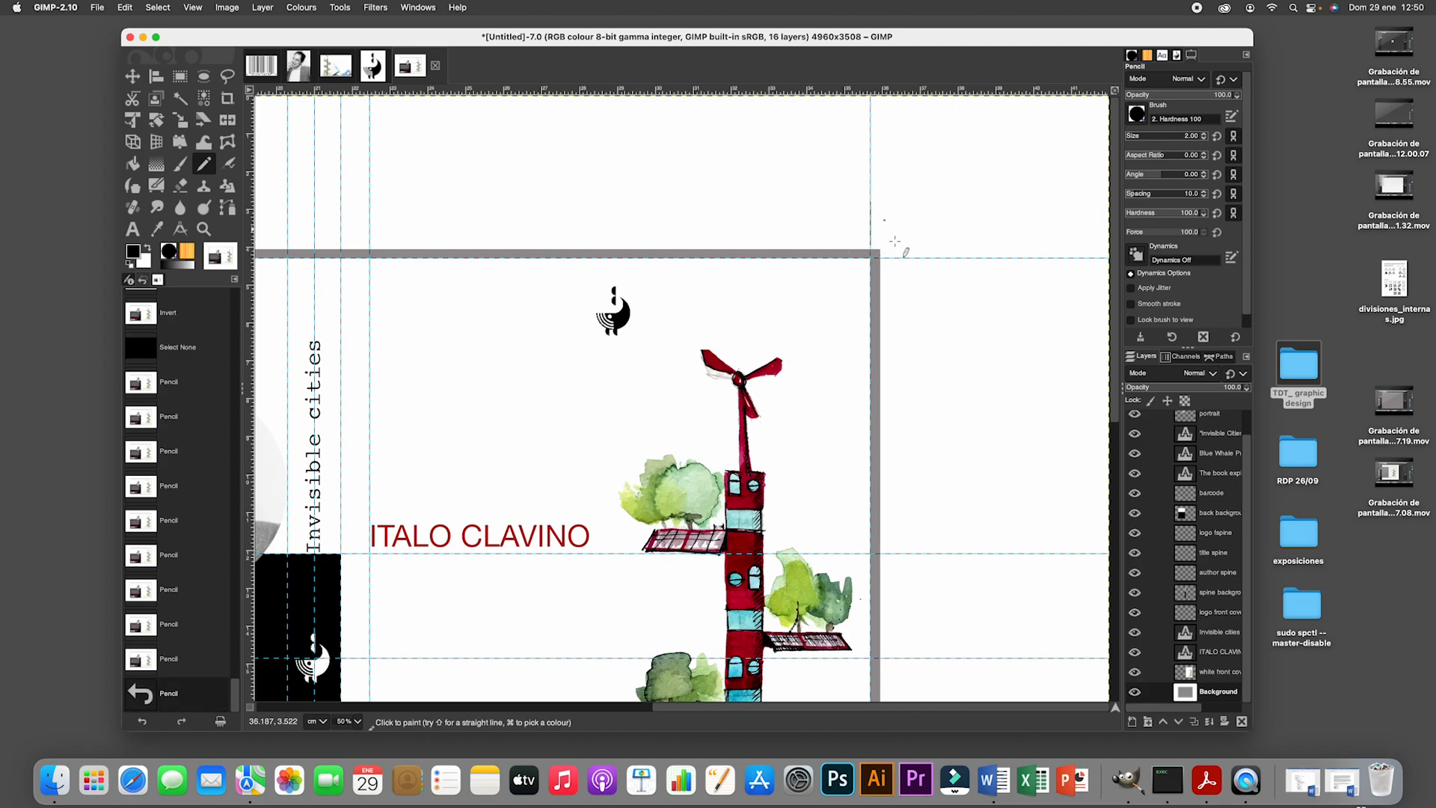
left_click(889, 259)
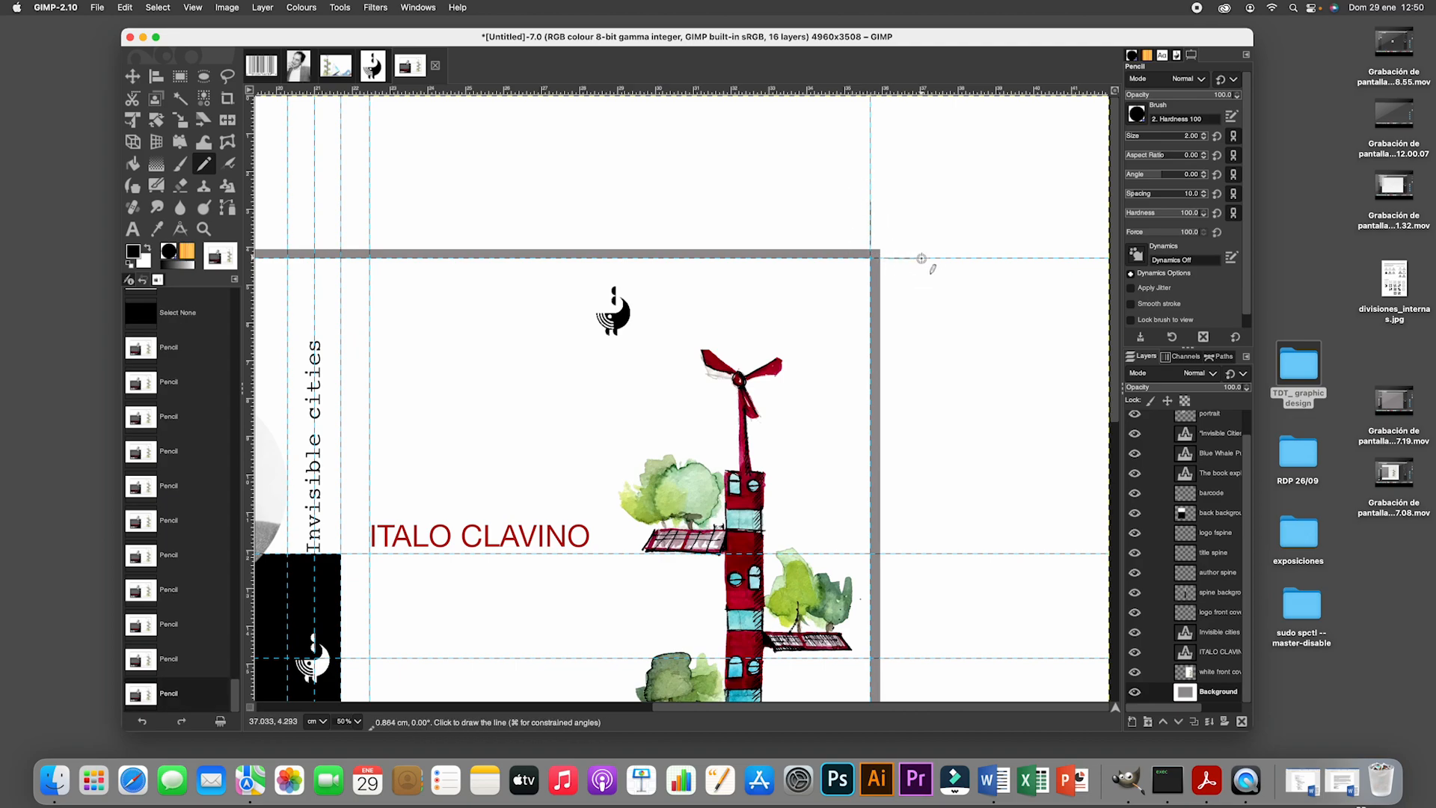
left_click(921, 259, "shift")
Draw a horizontal crop mark about 1 cm long and a vertical one at the front cover's lower outer corner.
scroll(921, 292, "down", 10)
scroll(923, 295, "up", 8)
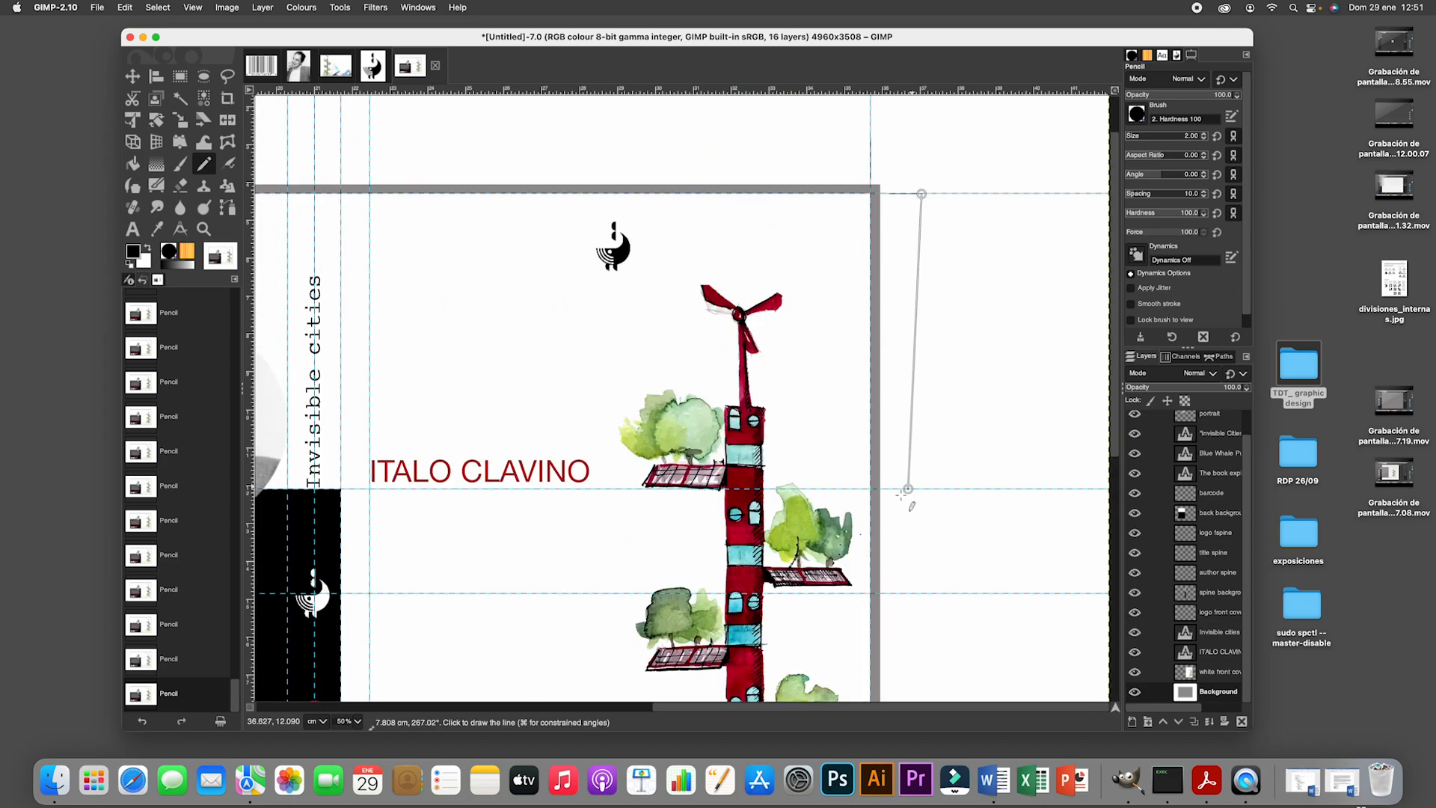
scroll(921, 551, "down", 14)
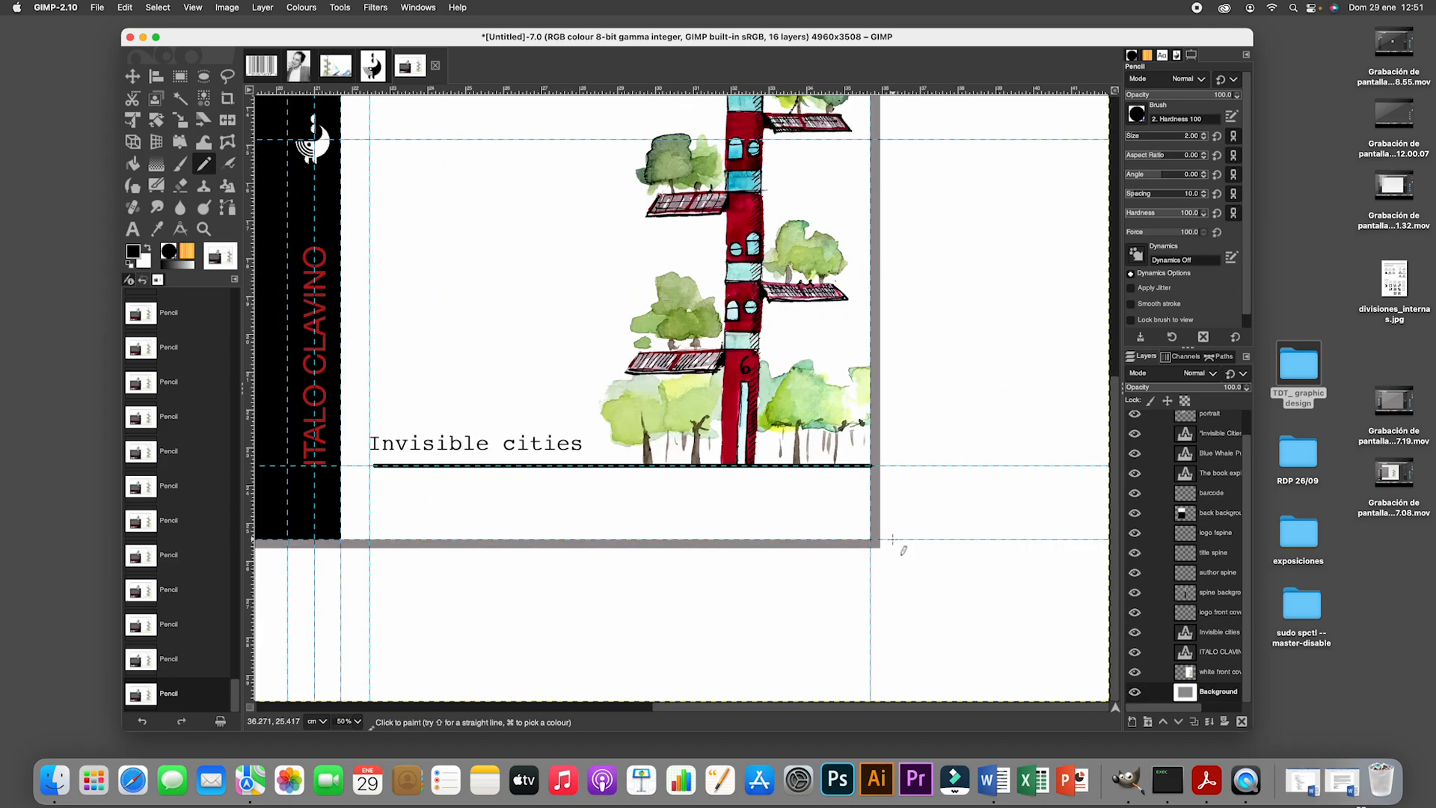
left_click_drag(892, 539, 929, 539)
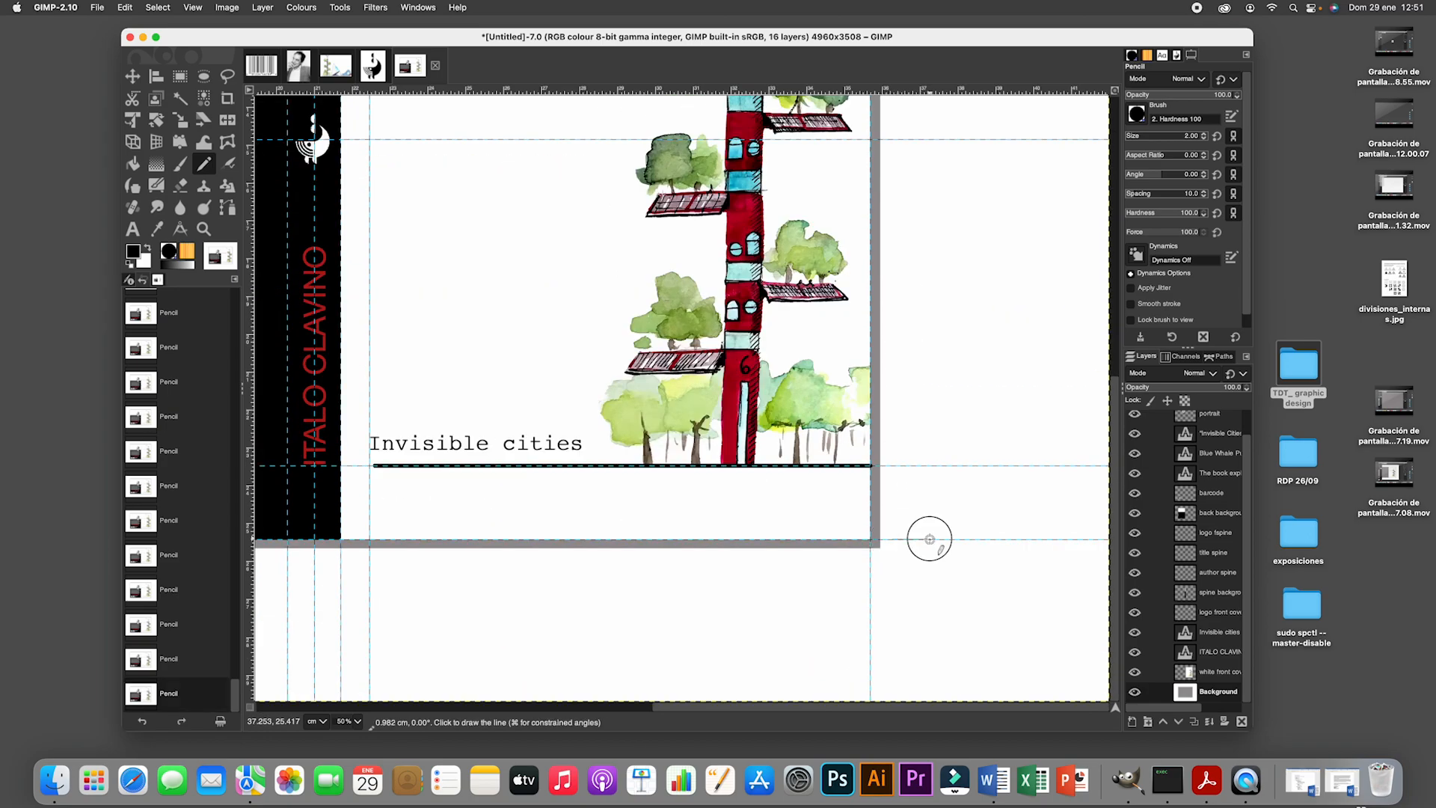
left_click(870, 558)
left_click(871, 606, "shift")
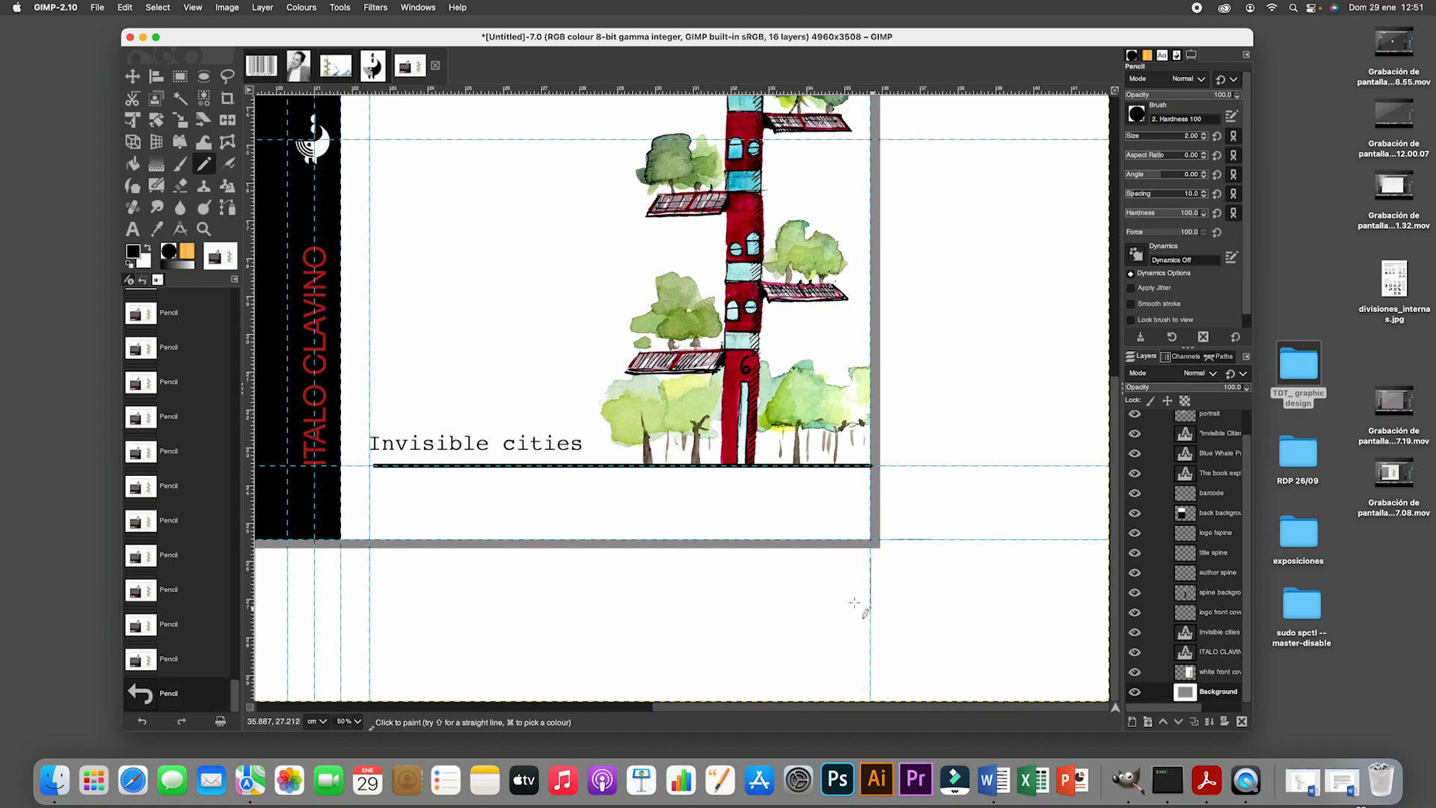
Draw two vertical fold marks below the frame, one along each edge of the spine.
scroll(803, 577, "left", 10)
scroll(803, 577, "right", 10)
scroll(804, 576, "left", 3)
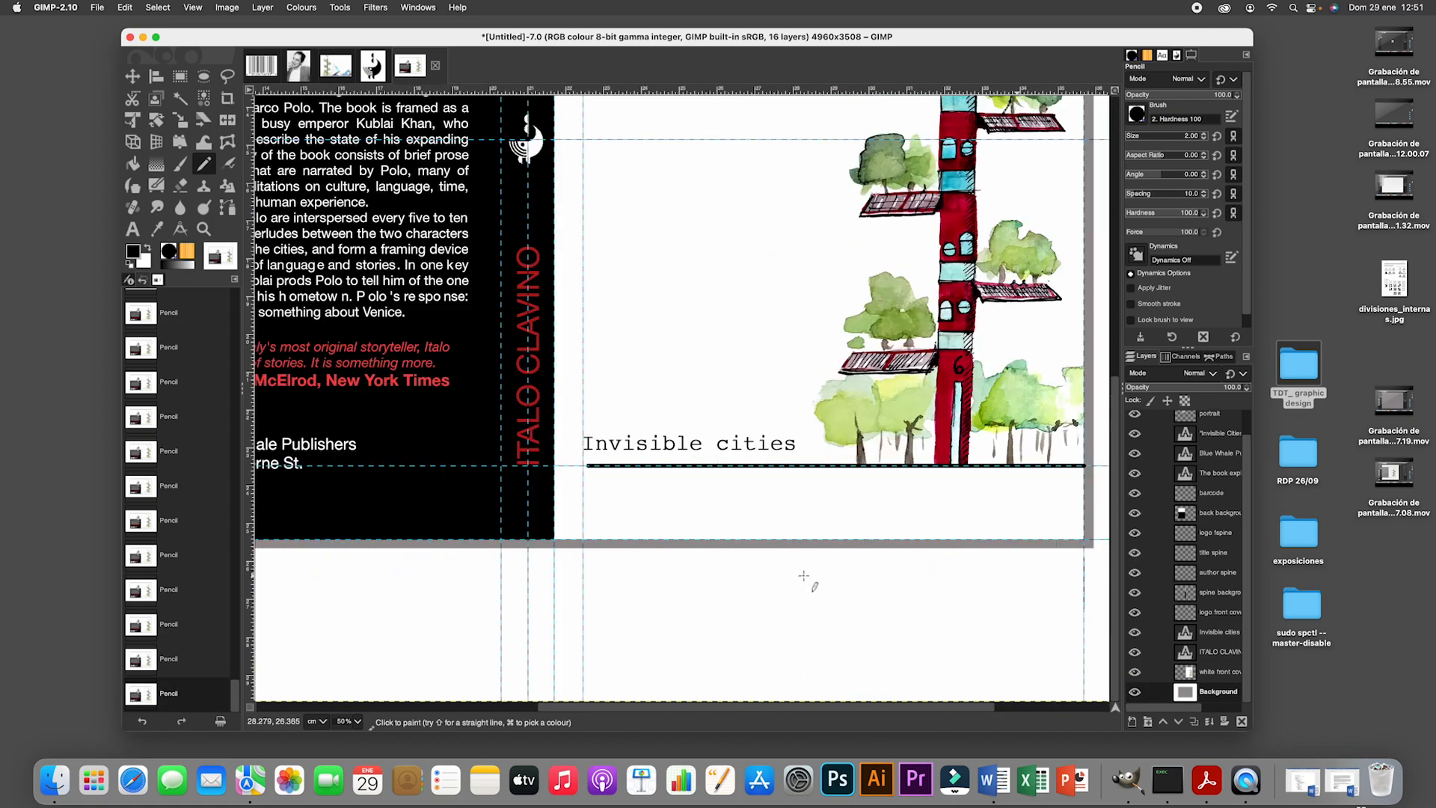
left_click(501, 558)
left_click(501, 595, "shift")
left_click(554, 558)
left_click(554, 606, "shift")
Draw two vertical fold marks above the frame at the spine's edges, the one on the back cover side about 1.9 cm long.
scroll(547, 526, "up", 10)
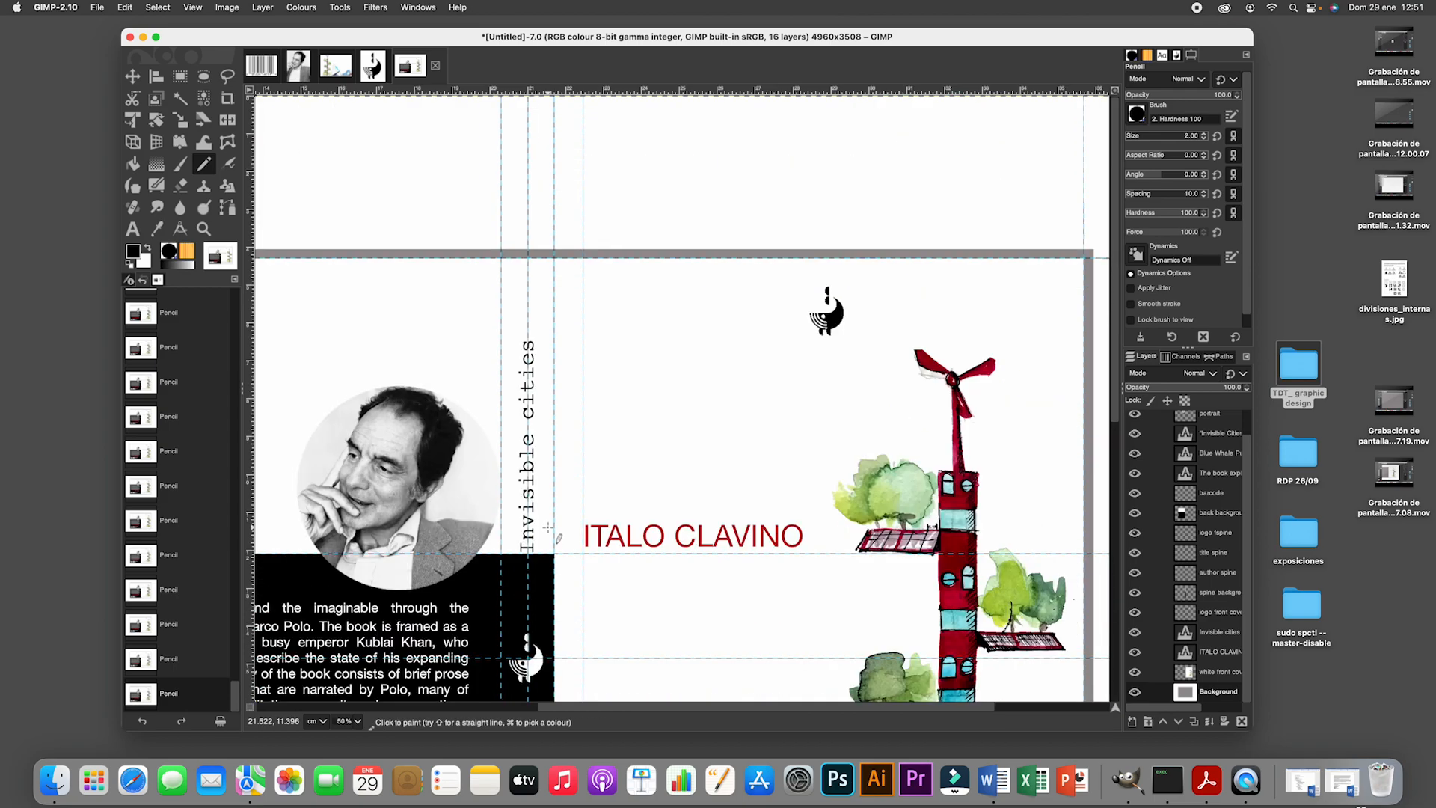
left_click(501, 238)
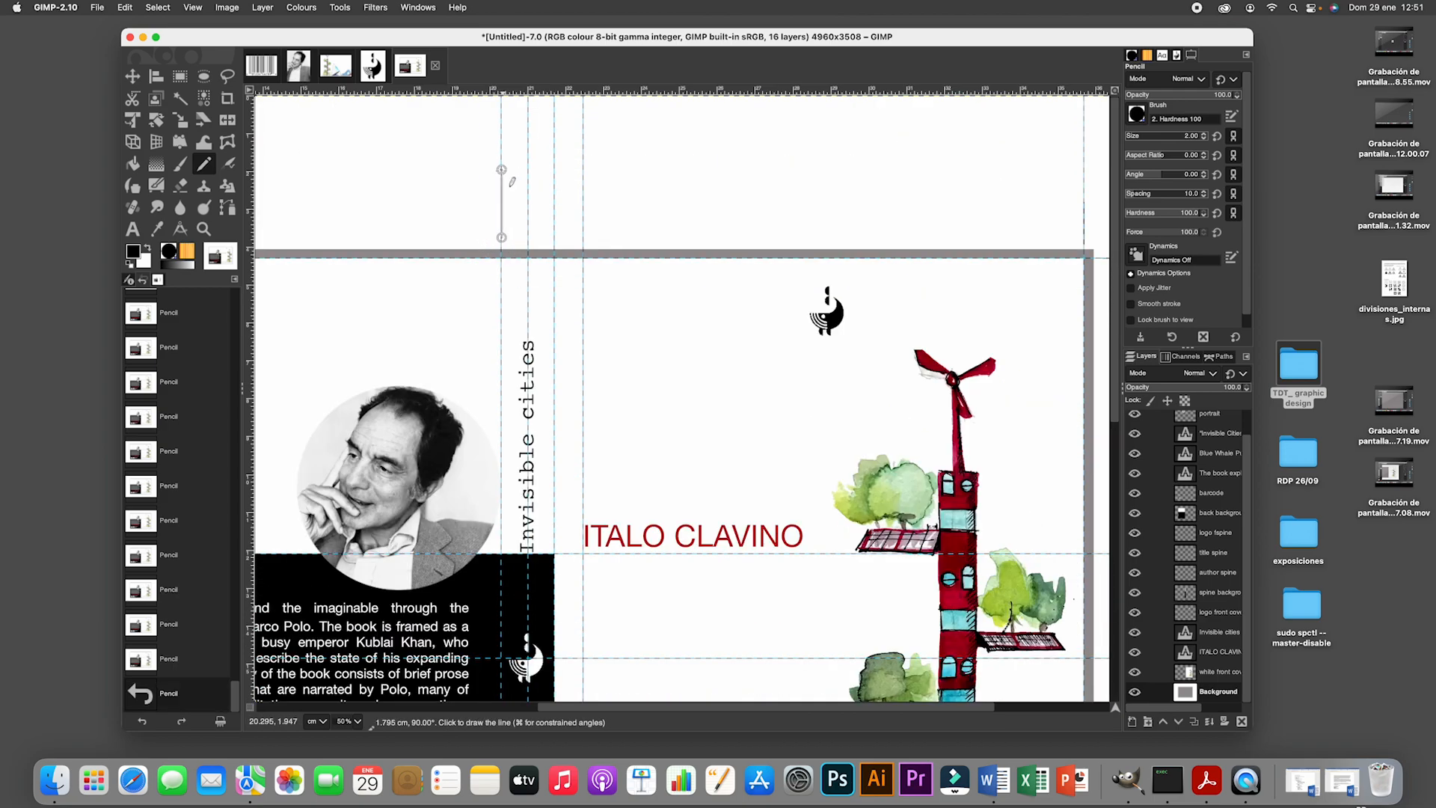
left_click(501, 175, "shift")
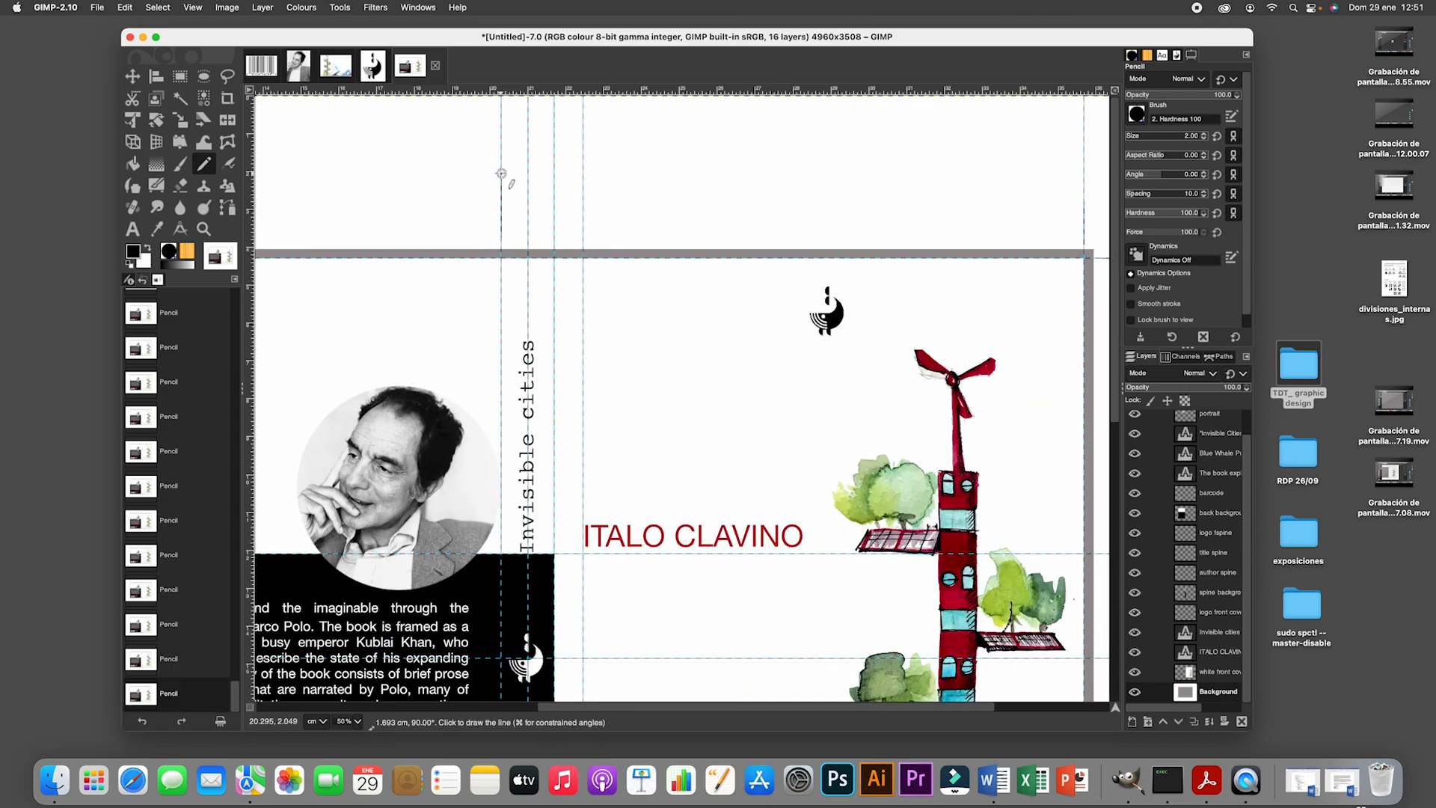
left_click(555, 236)
left_click(555, 184, "shift")
Turn off snapping to guides and hide the guides to view the whole cover with its crop marks.
scroll(595, 484, "left", 10)
scroll(636, 485, "right", 10)
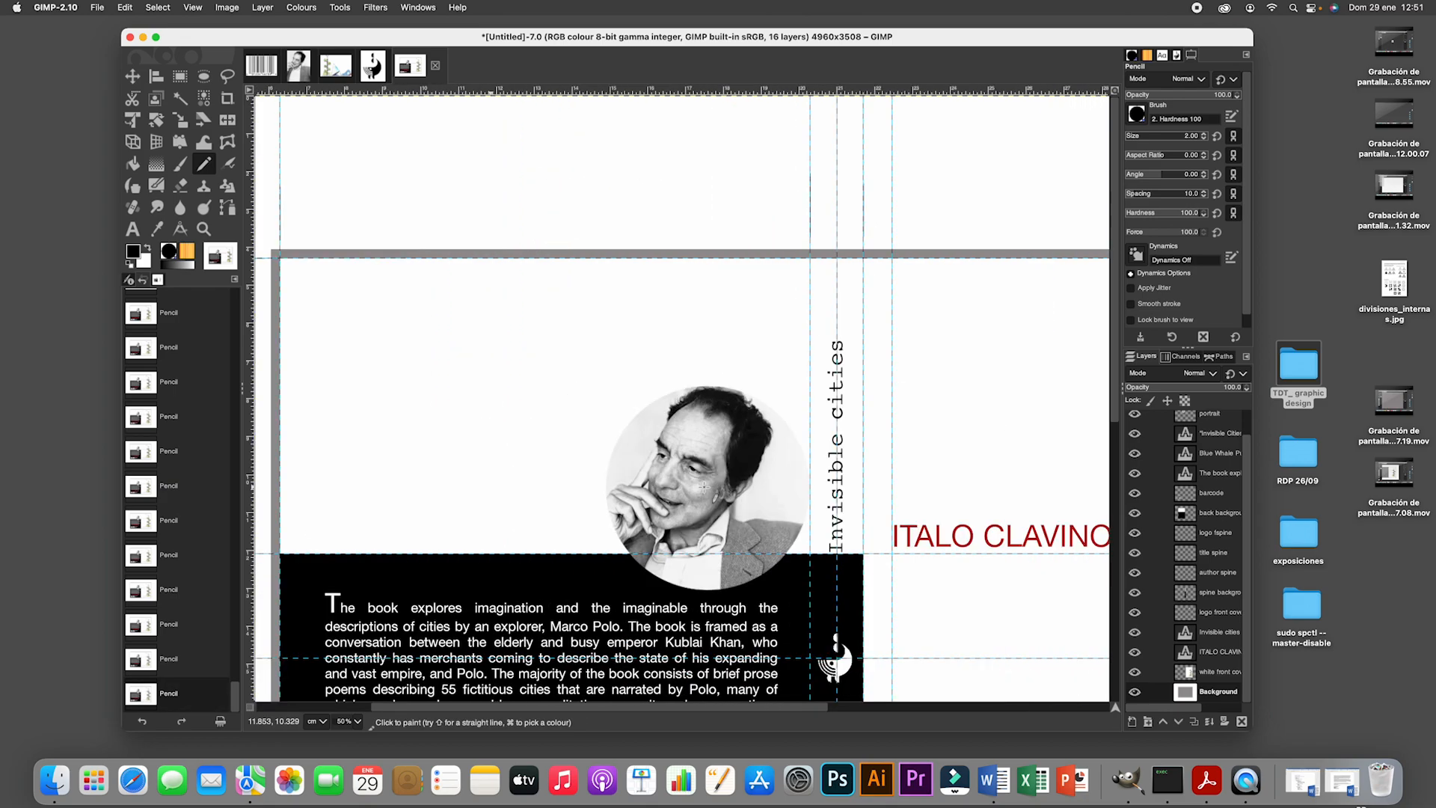
scroll(688, 486, "left", 8)
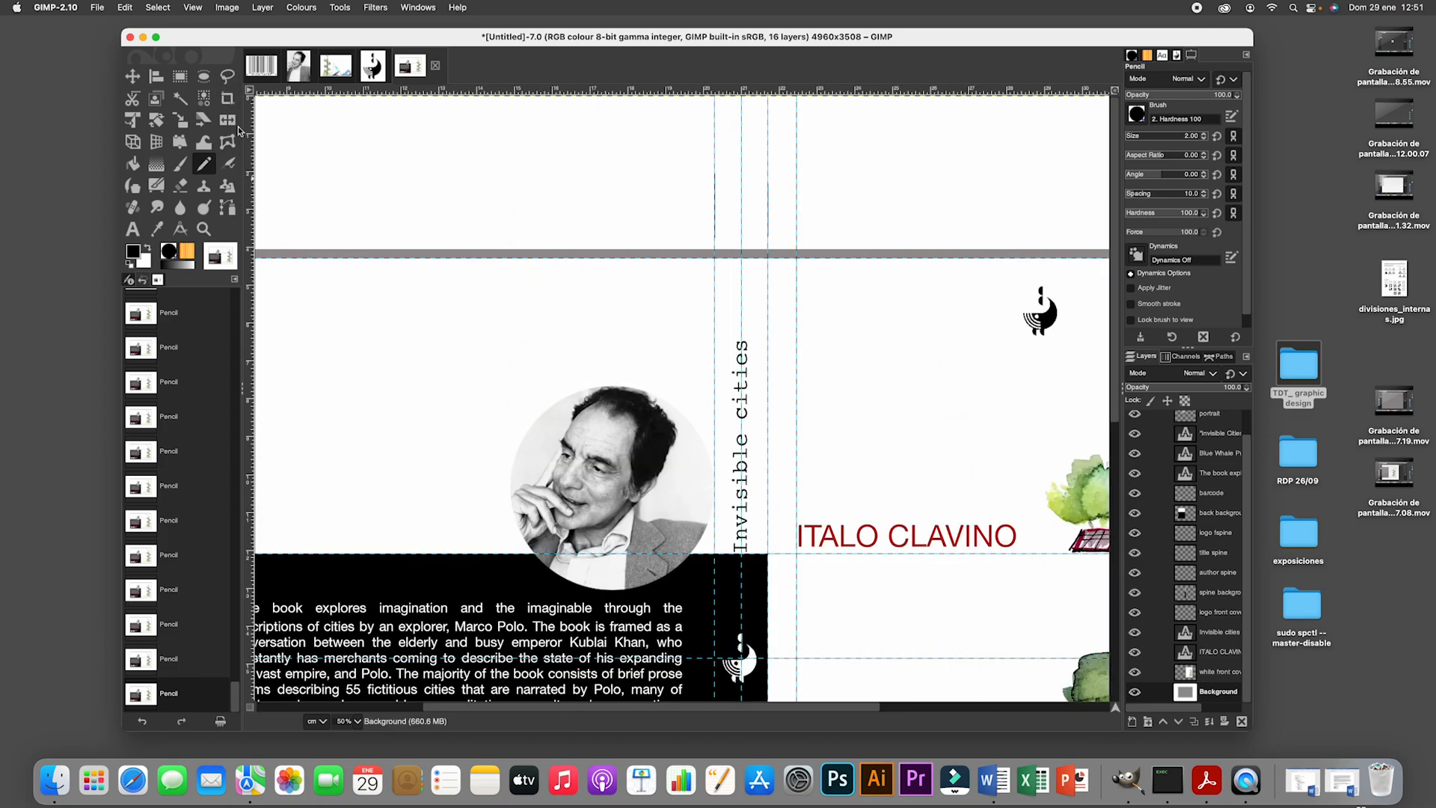
left_click(203, 229)
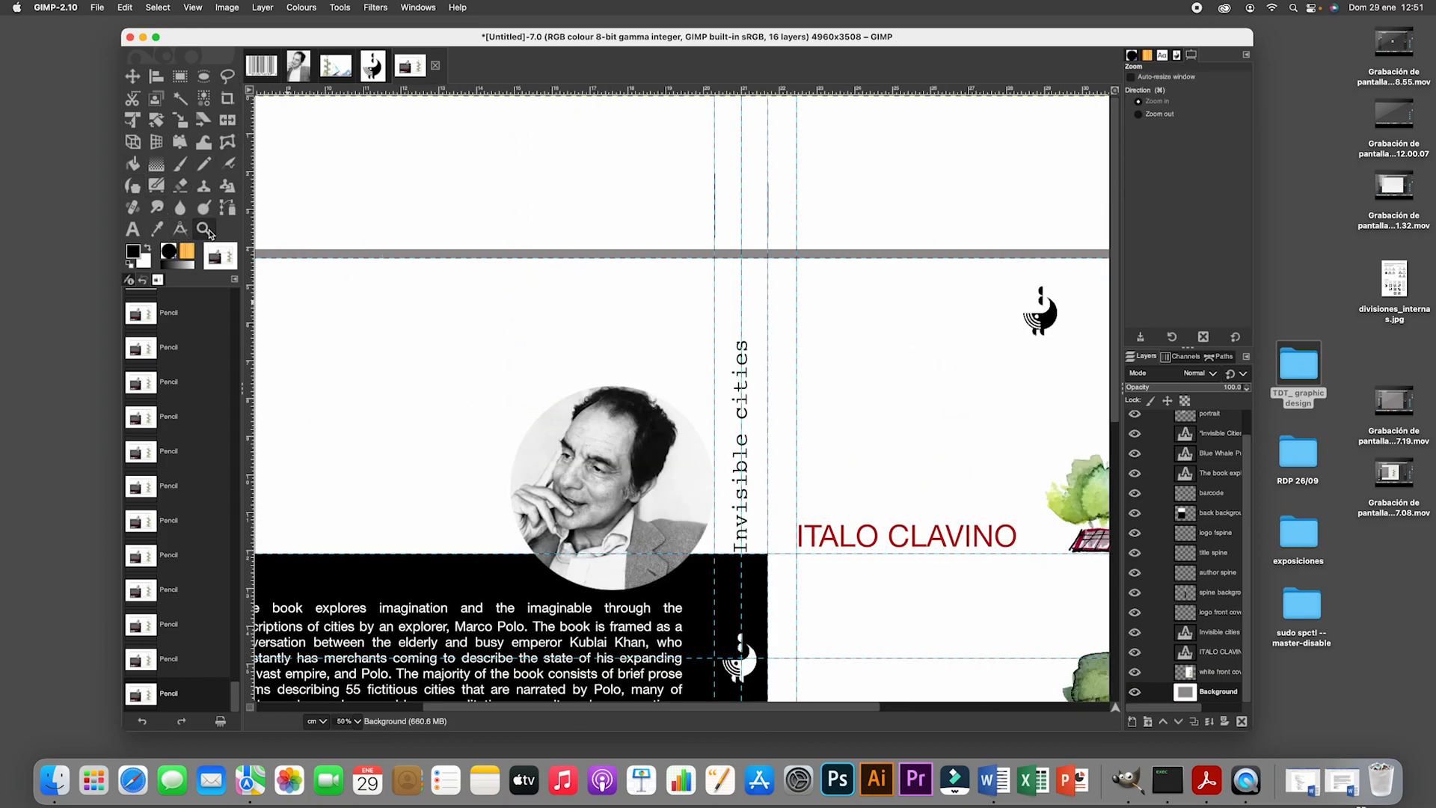
left_click(405, 337)
left_click(507, 341, "super")
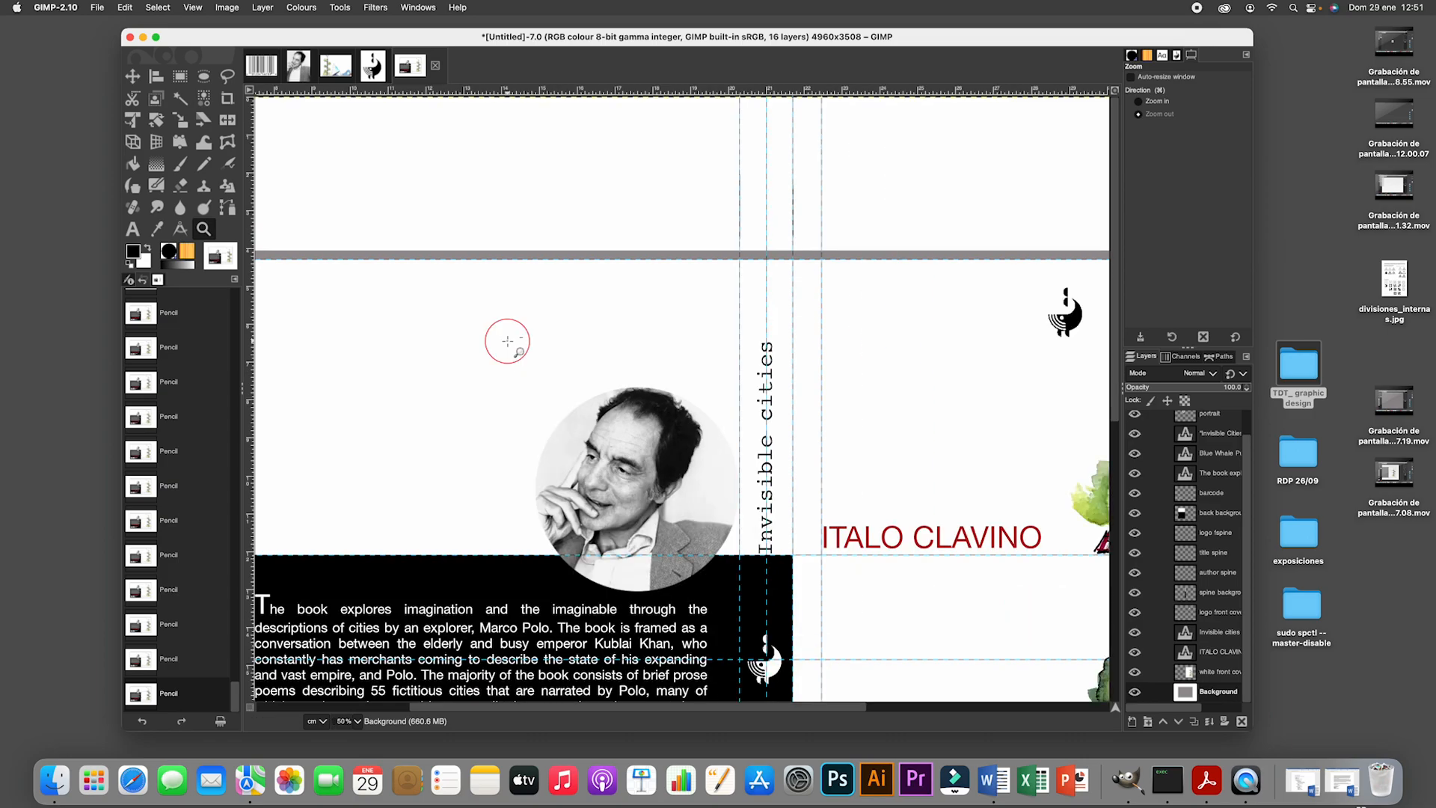
left_click(507, 341, "super")
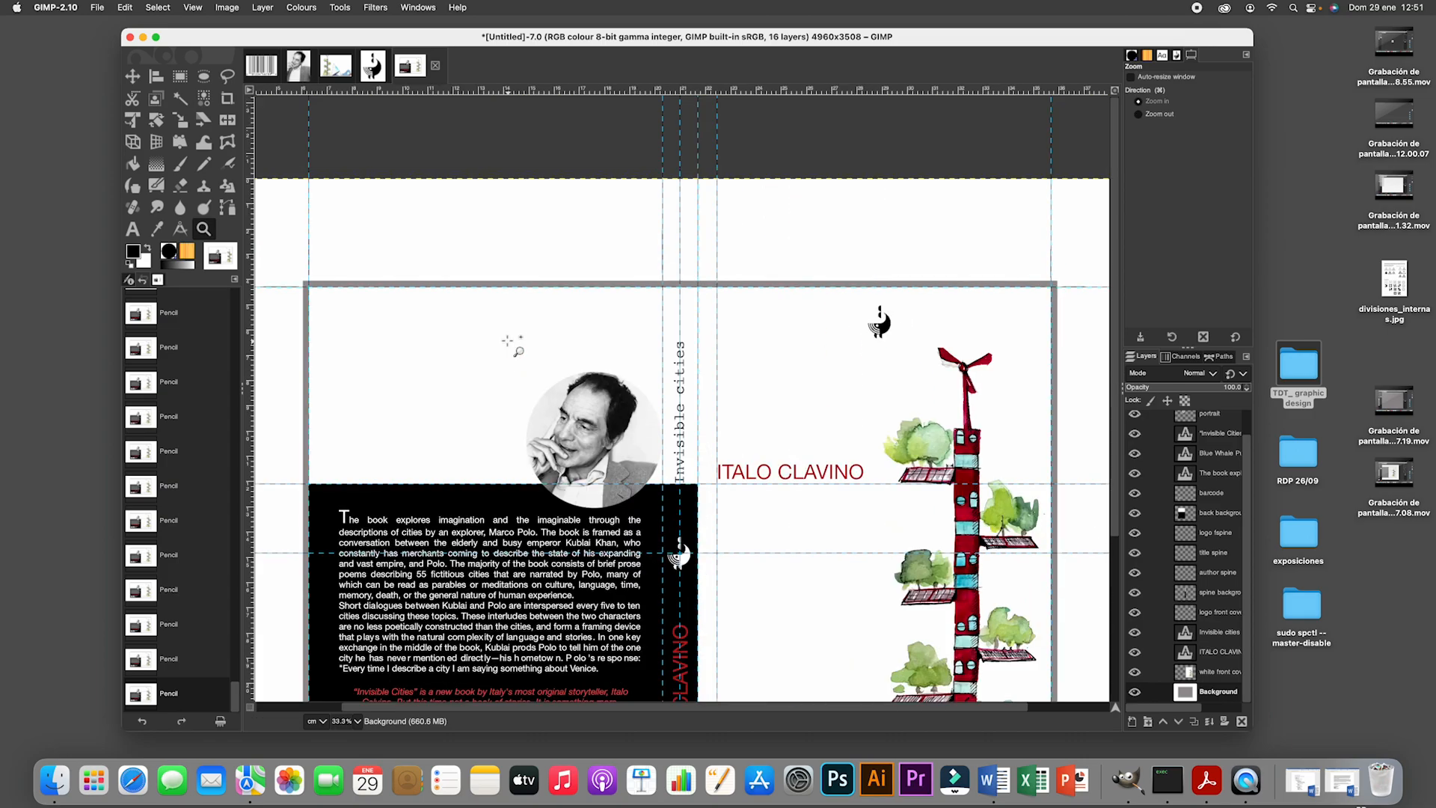
left_click(196, 9)
left_click(221, 299)
left_click(196, 9)
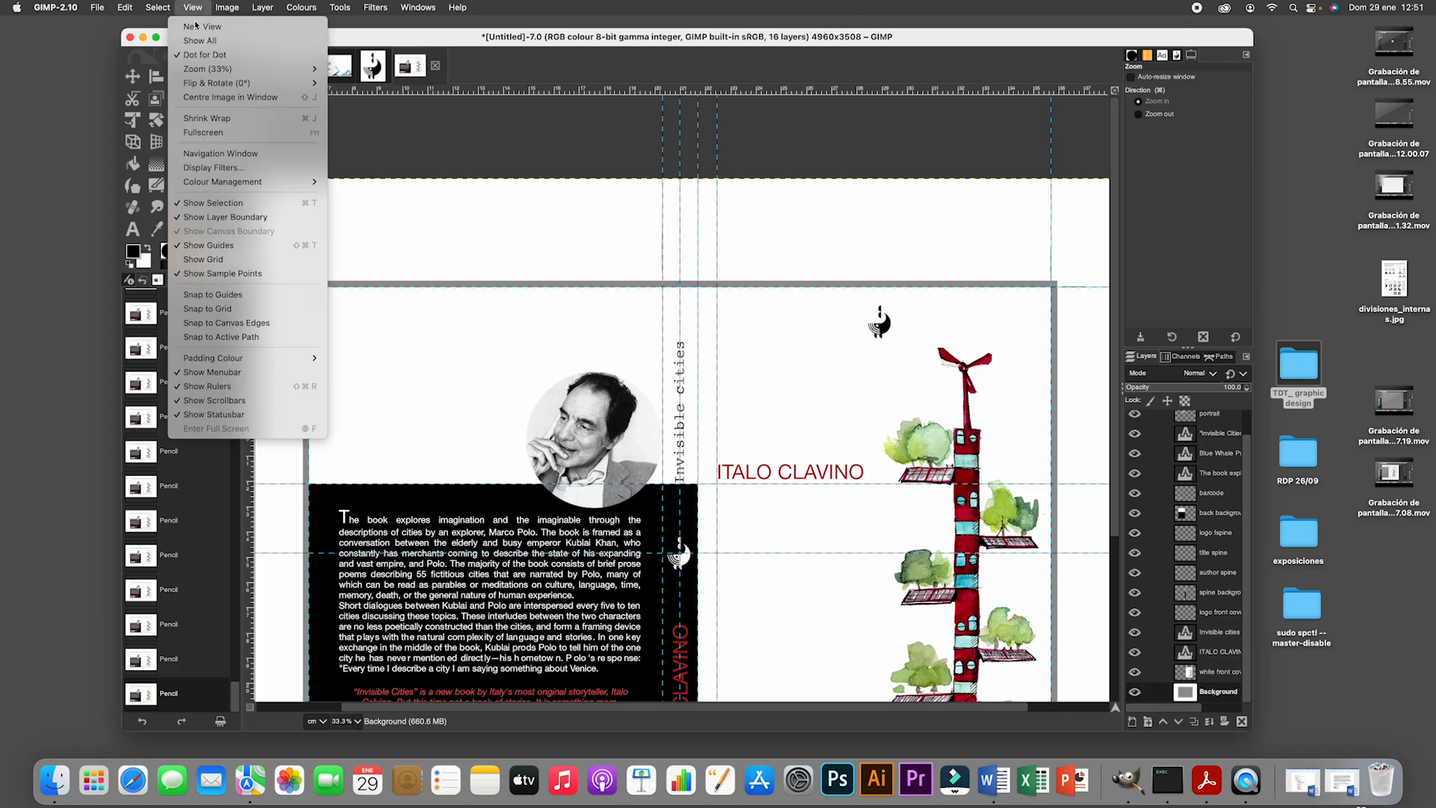
left_click(202, 246)
scroll(587, 325, "down", 4)
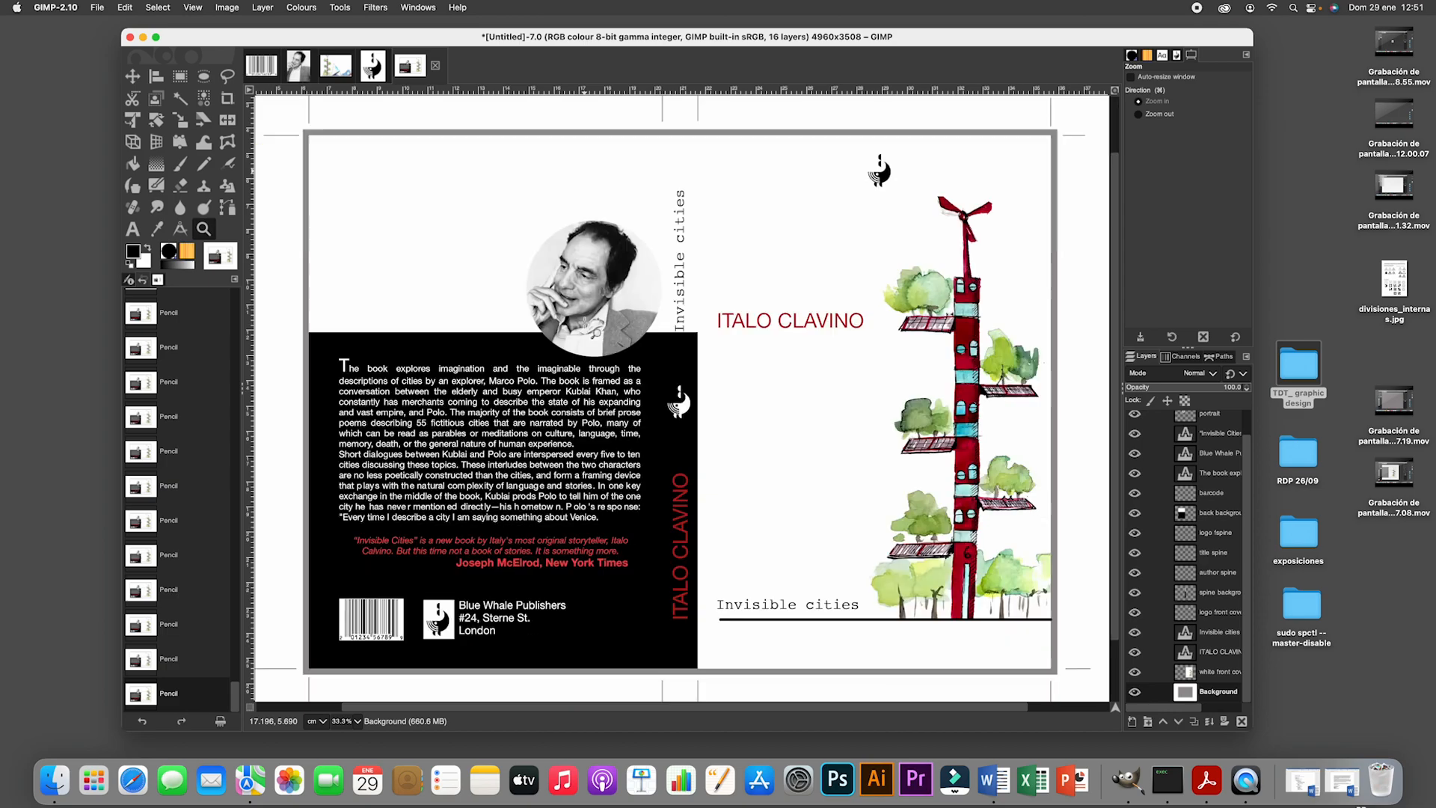
Examine the crop and fold marks along the upper, lower and side edges of the whole cover.
scroll(591, 329, "down", 2)
scroll(589, 324, "left", 3)
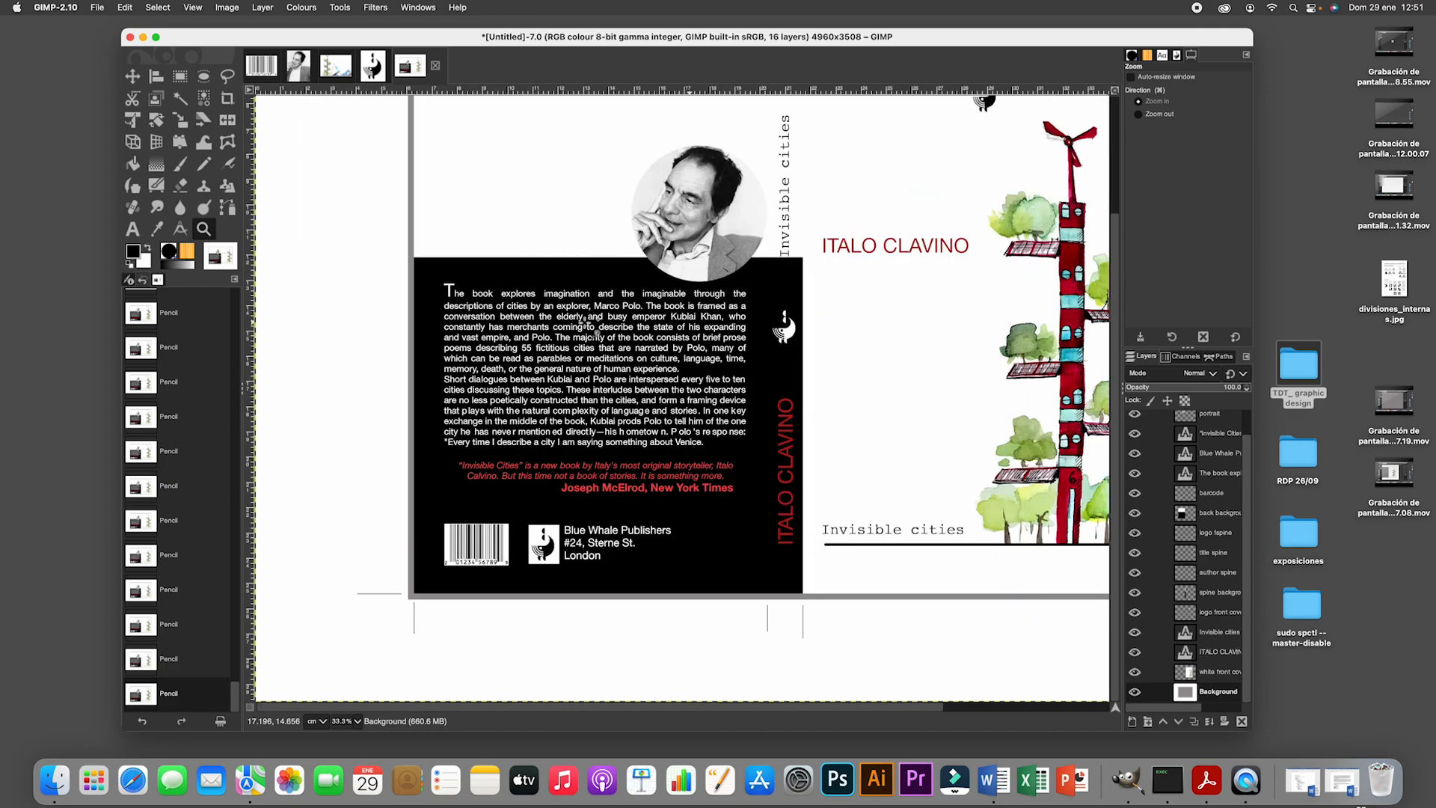
scroll(591, 329, "up", 4)
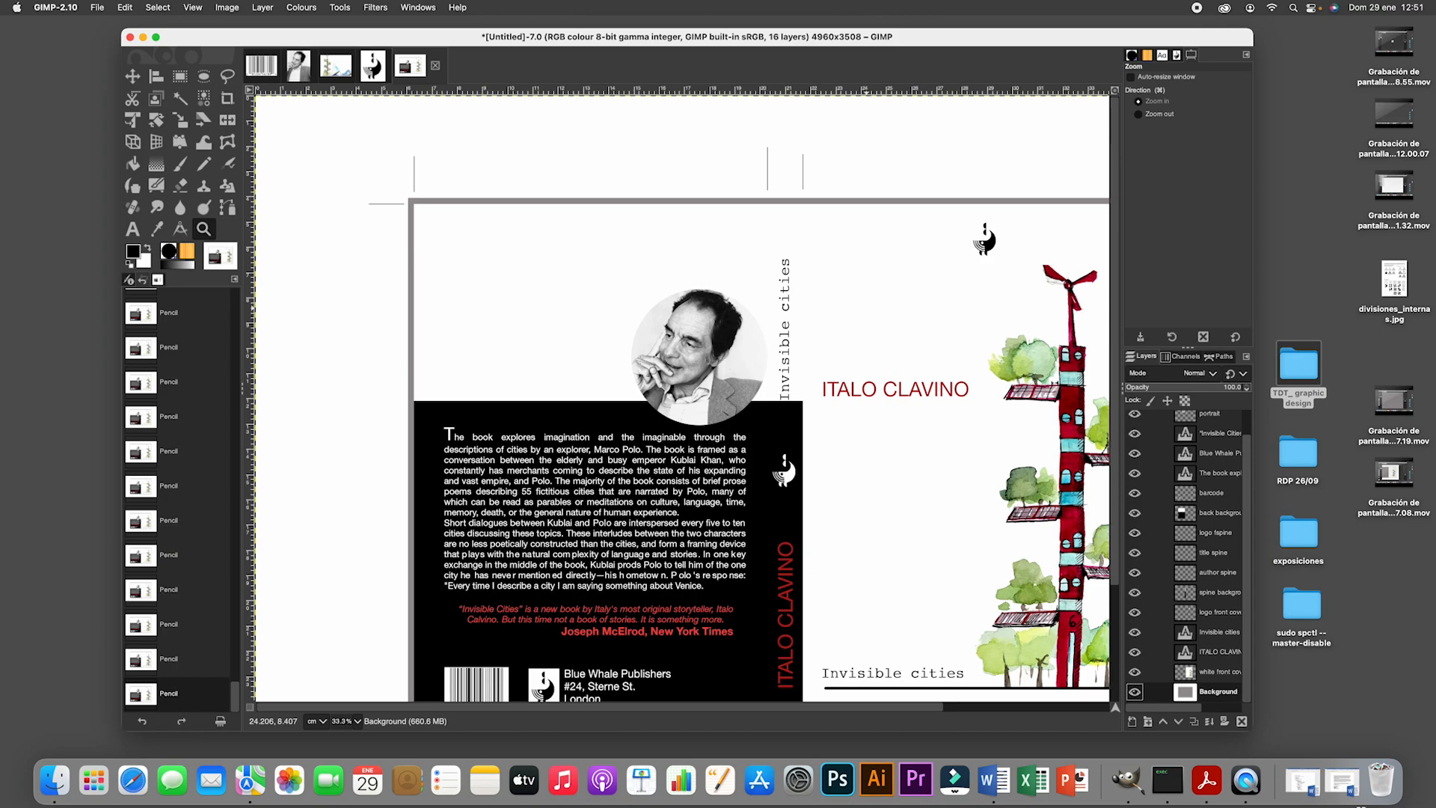
scroll(544, 291, "down", 3)
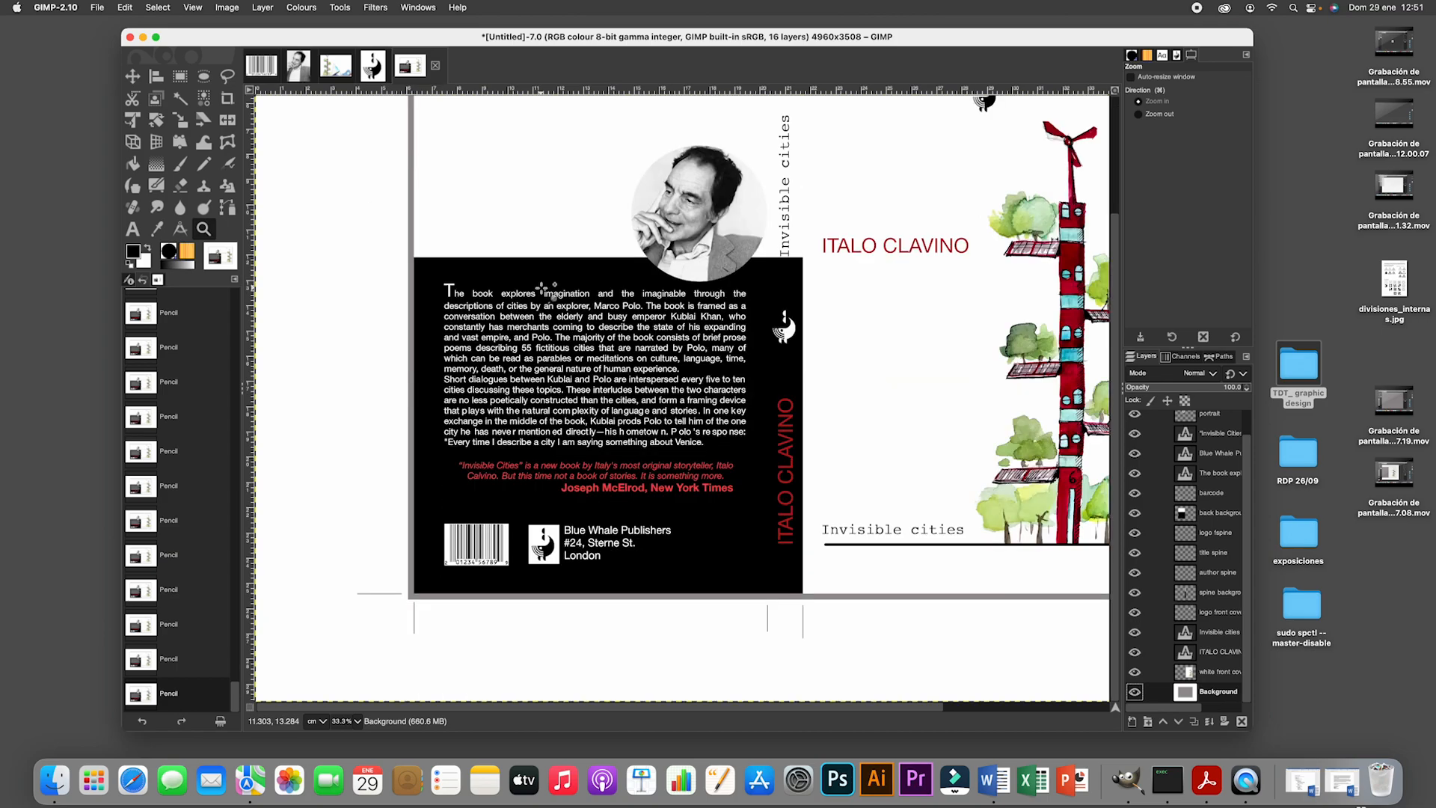
scroll(542, 288, "right", 4)
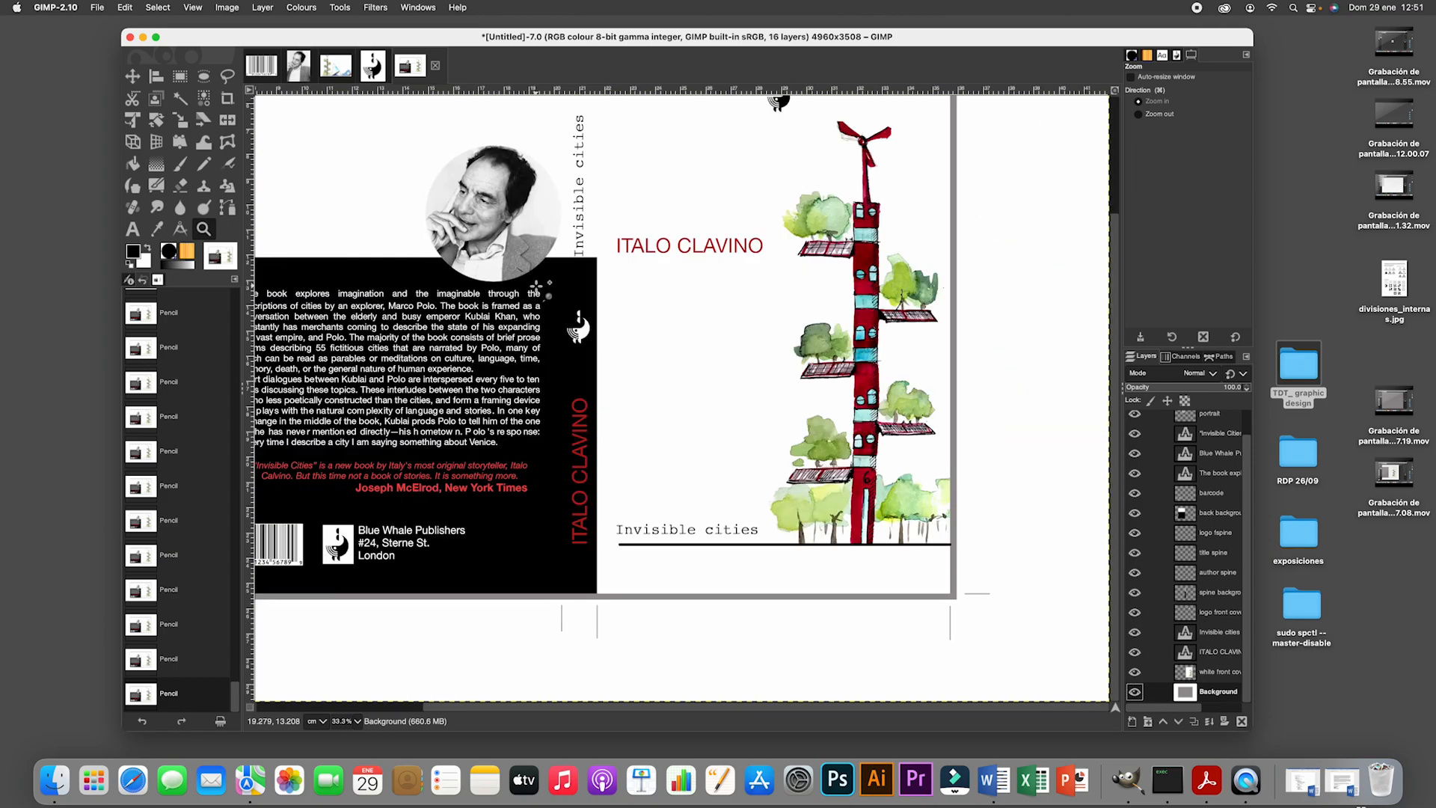
scroll(535, 287, "left", 4)
Widen the image window and add a layer group named "front cover" directly above the Background layer.
left_click_drag(1255, 656, 1403, 649)
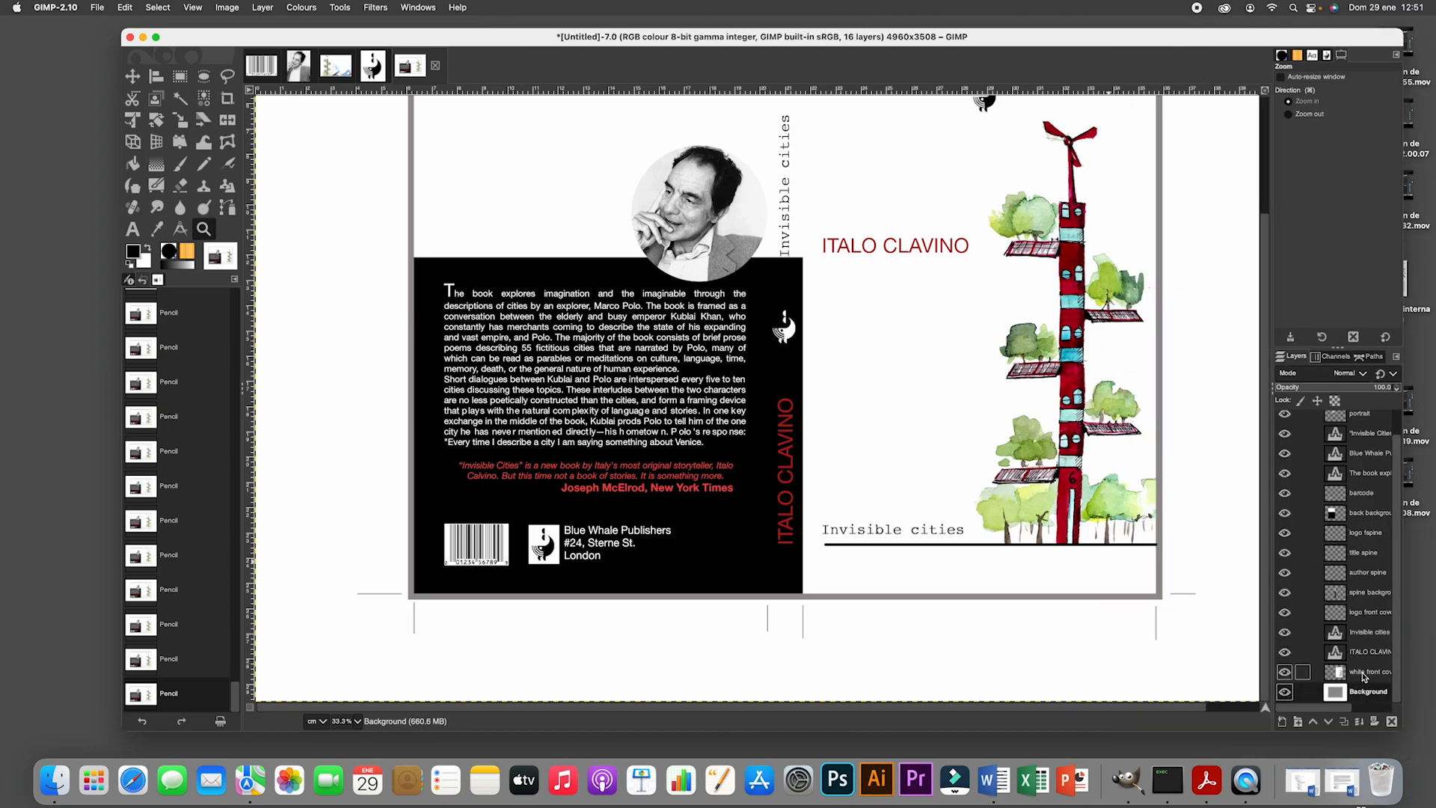
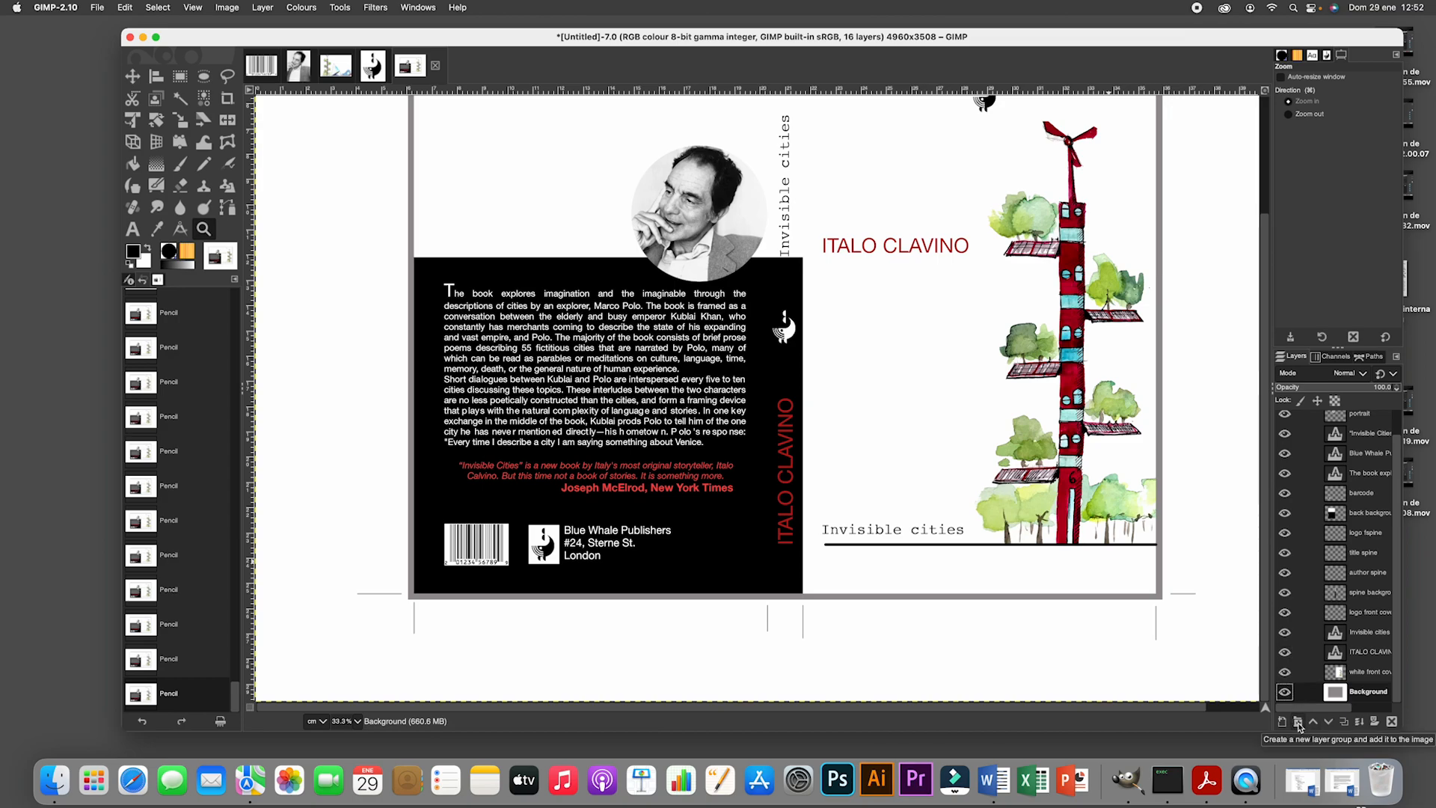
left_click(1298, 723)
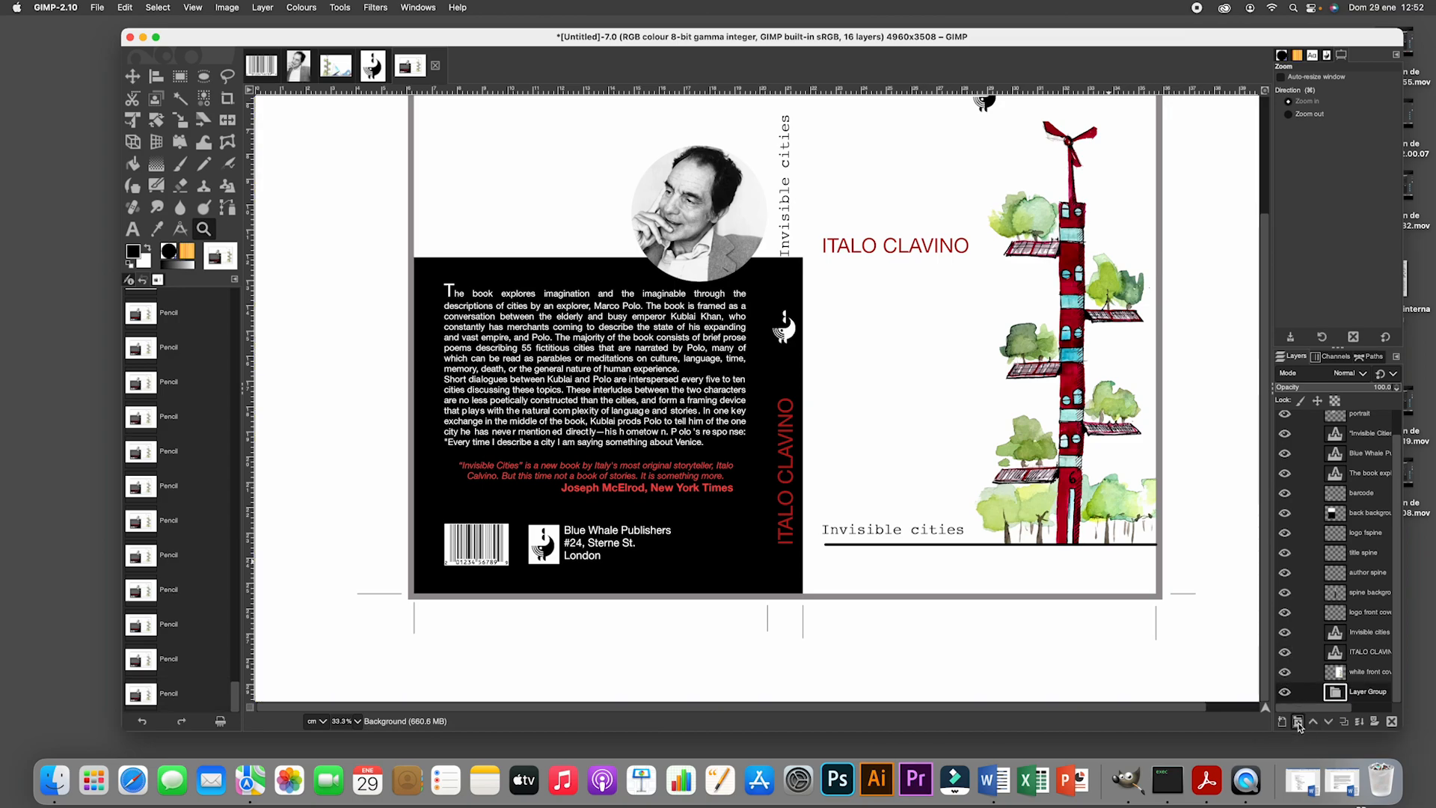
double_click(1357, 694)
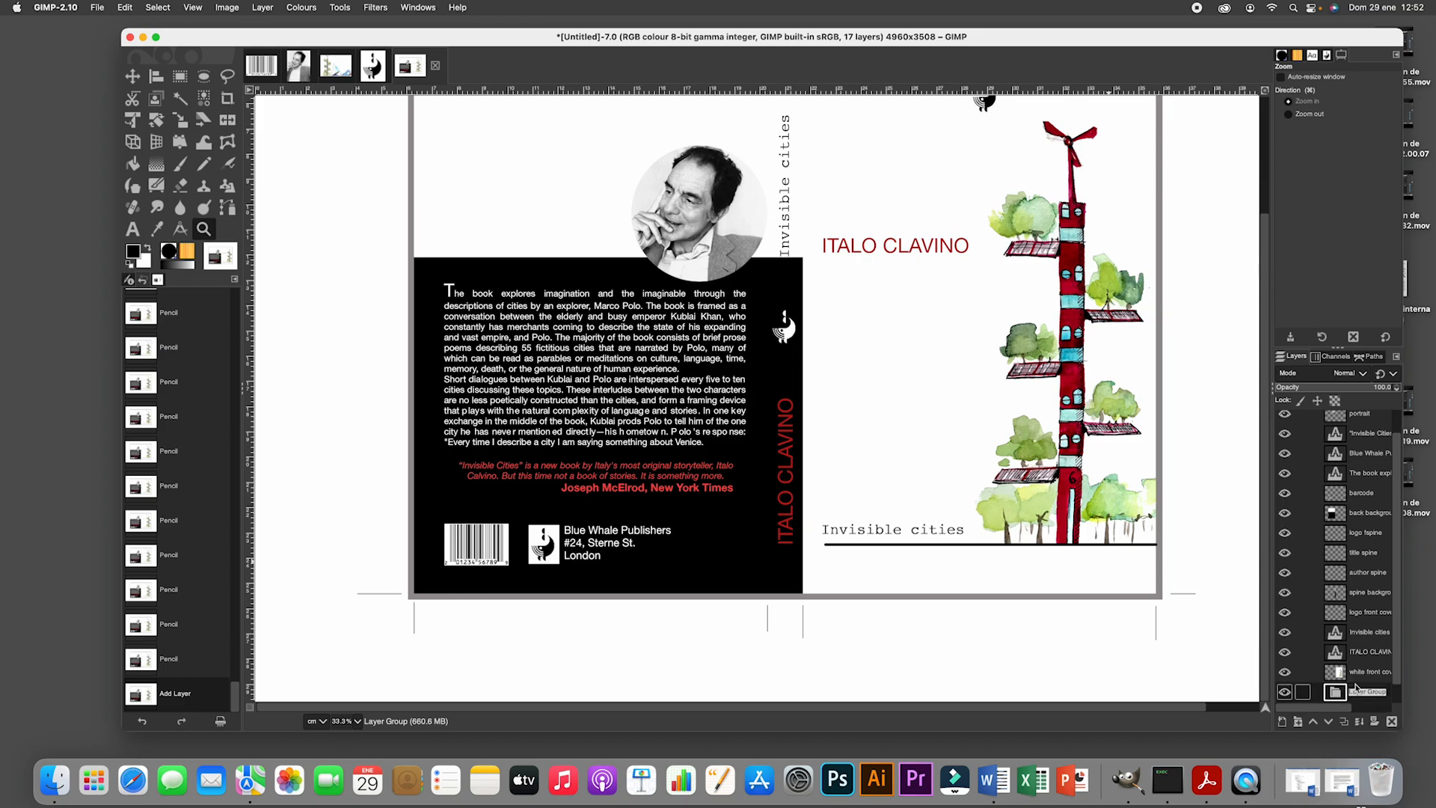
type("front cover")
key("Return")
Move the front cover's title, author, white background and logo layers into the front cover group.
left_click(1373, 675)
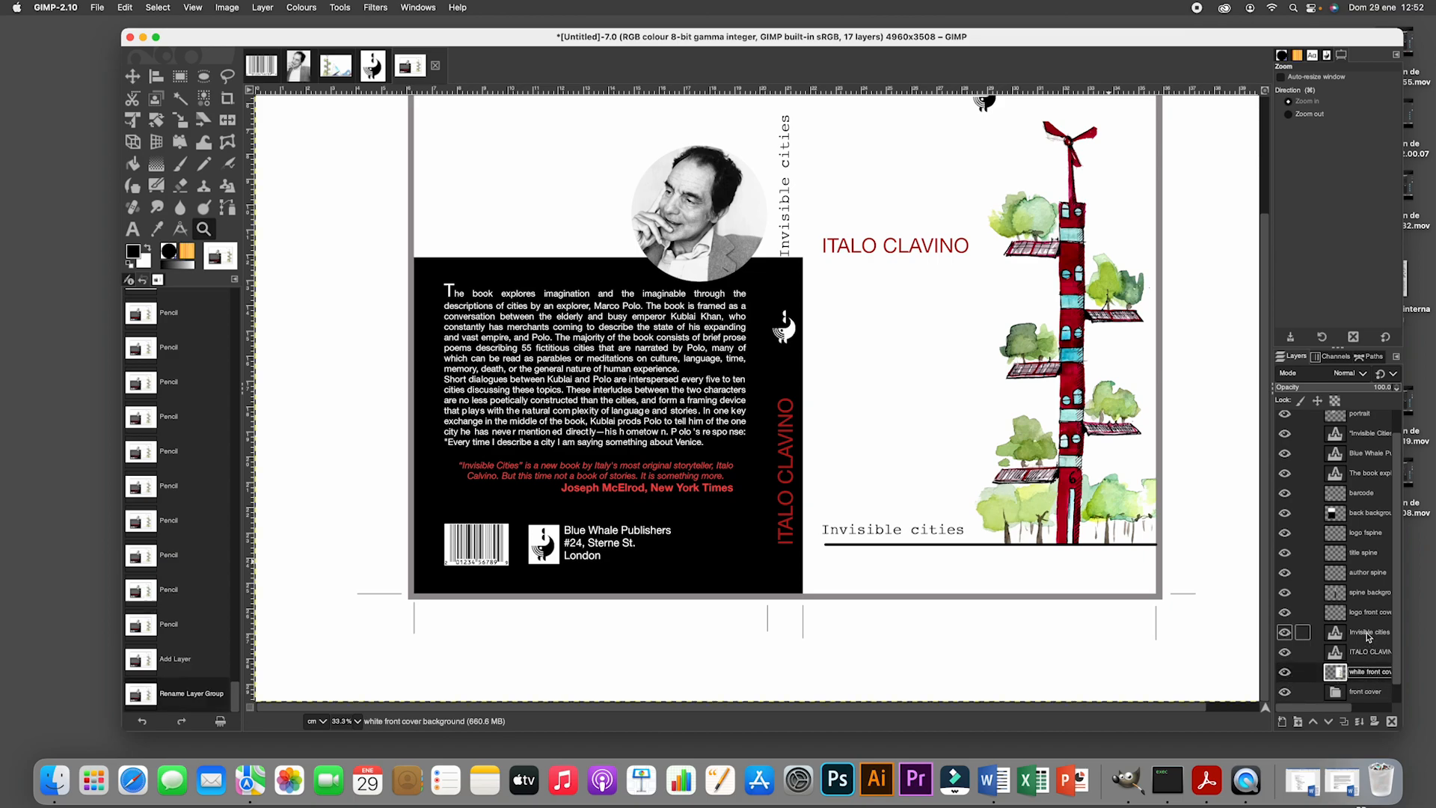
left_click_drag(1367, 637, 1361, 689)
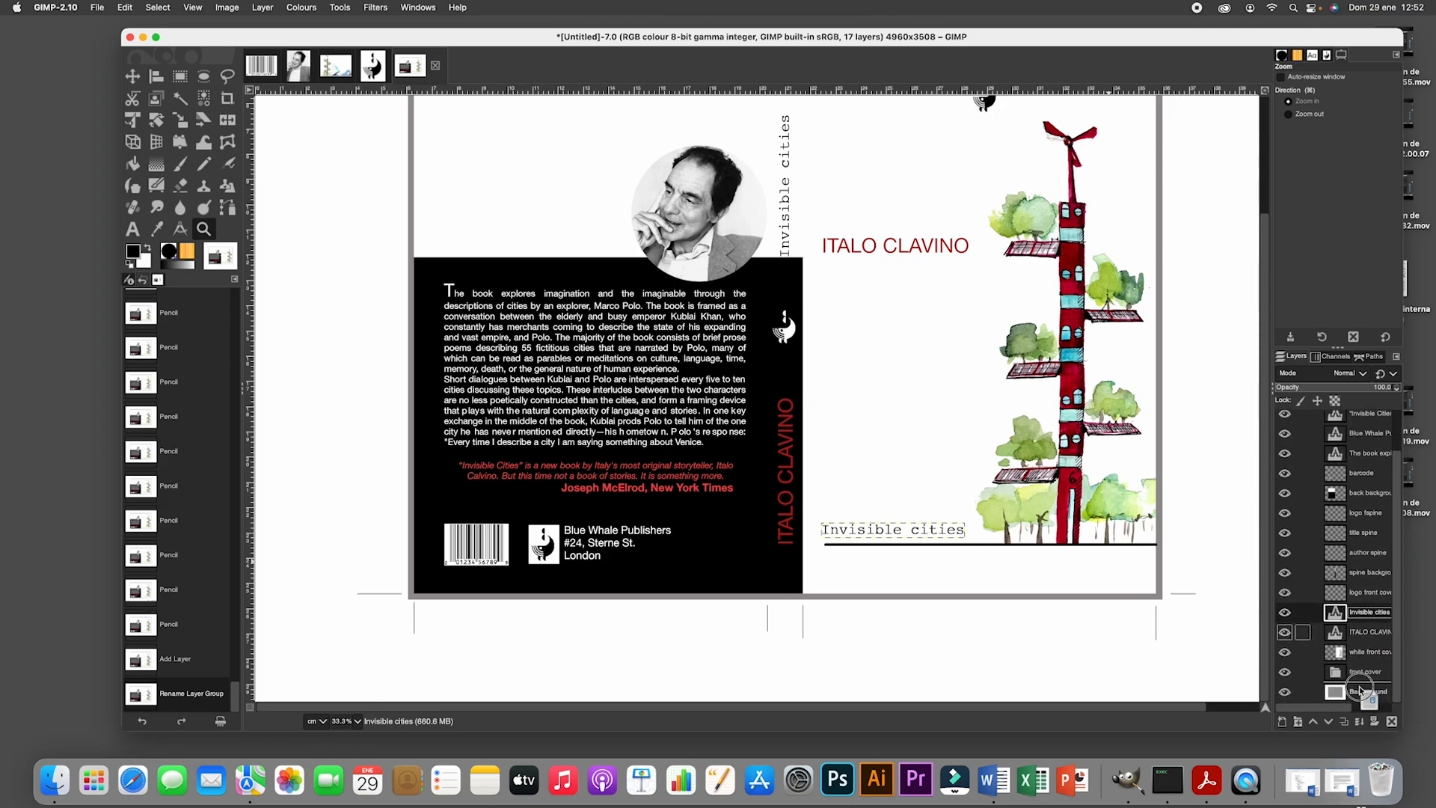
left_click_drag(1365, 611, 1365, 645)
left_click_drag(1366, 591, 1367, 618)
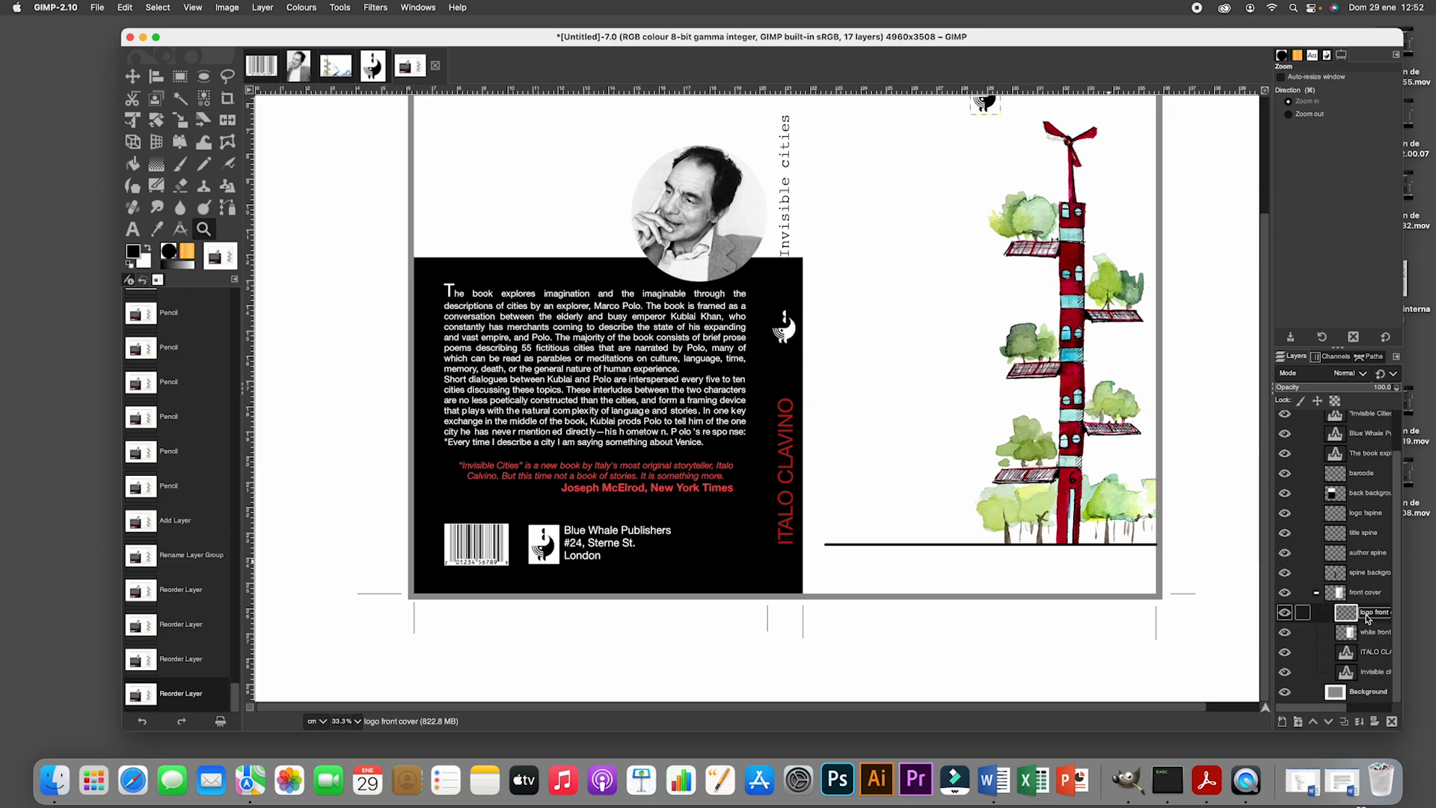
Add a layer group above the author spine layer and name it "Spine".
left_click(1302, 555)
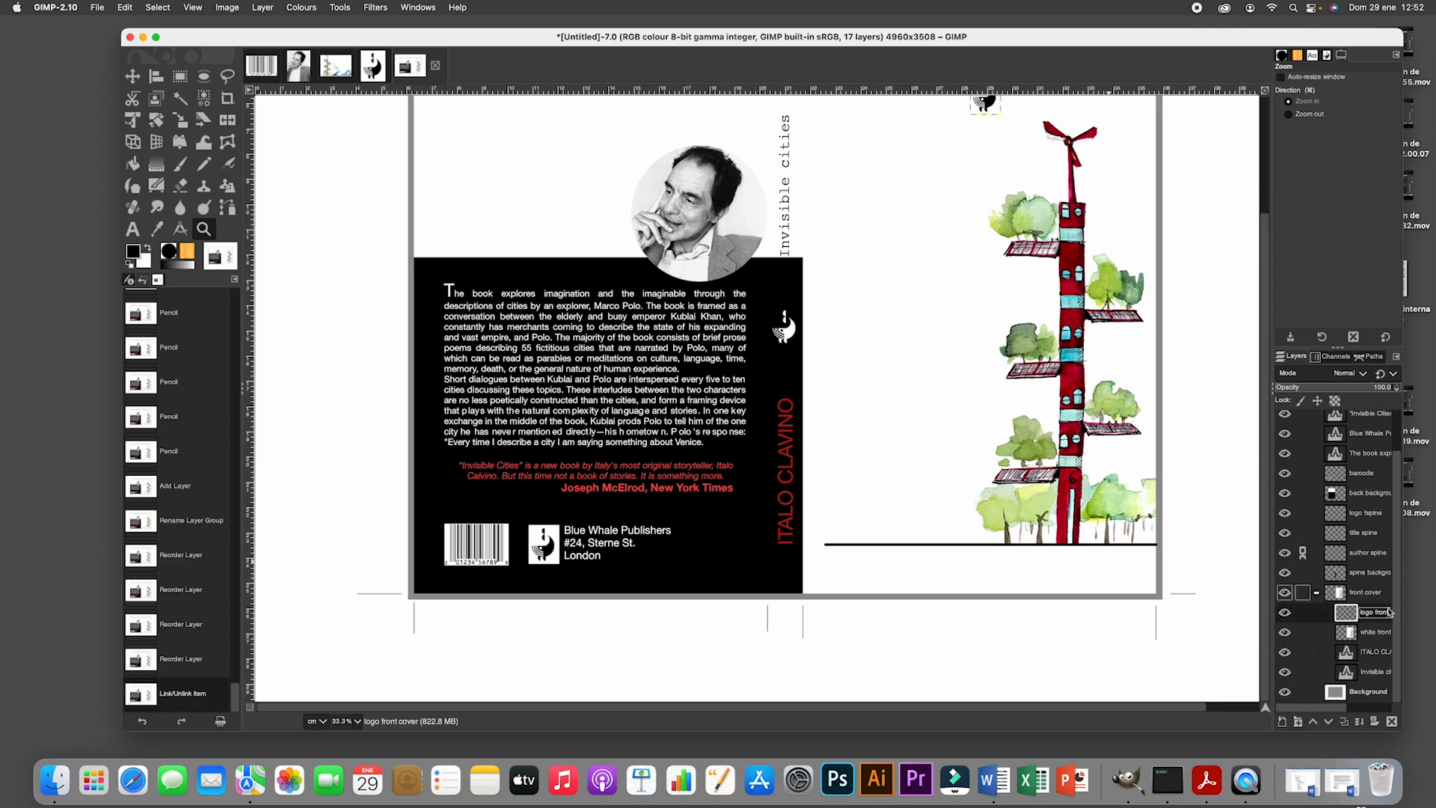
left_click(1367, 558)
left_click(1298, 722)
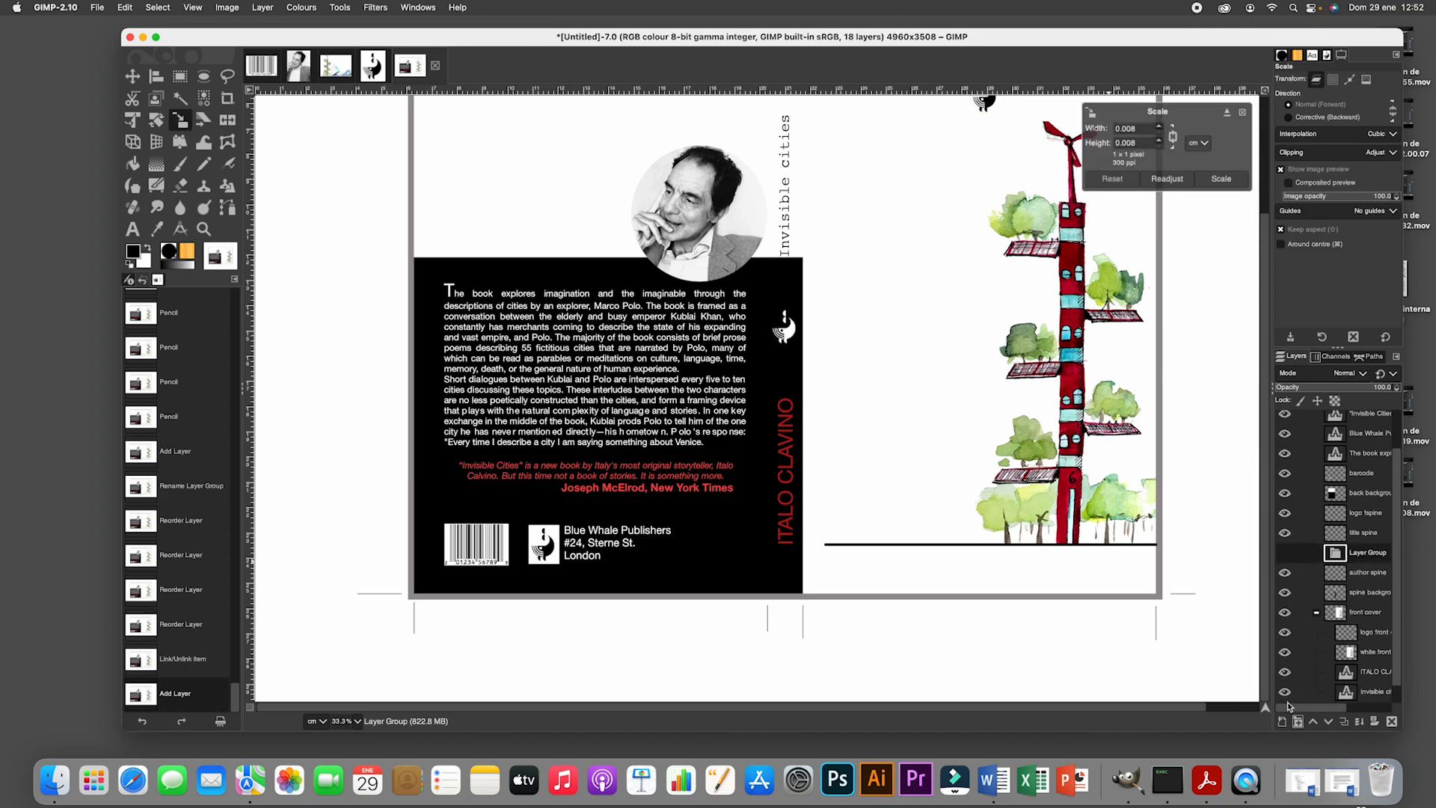
key("e")
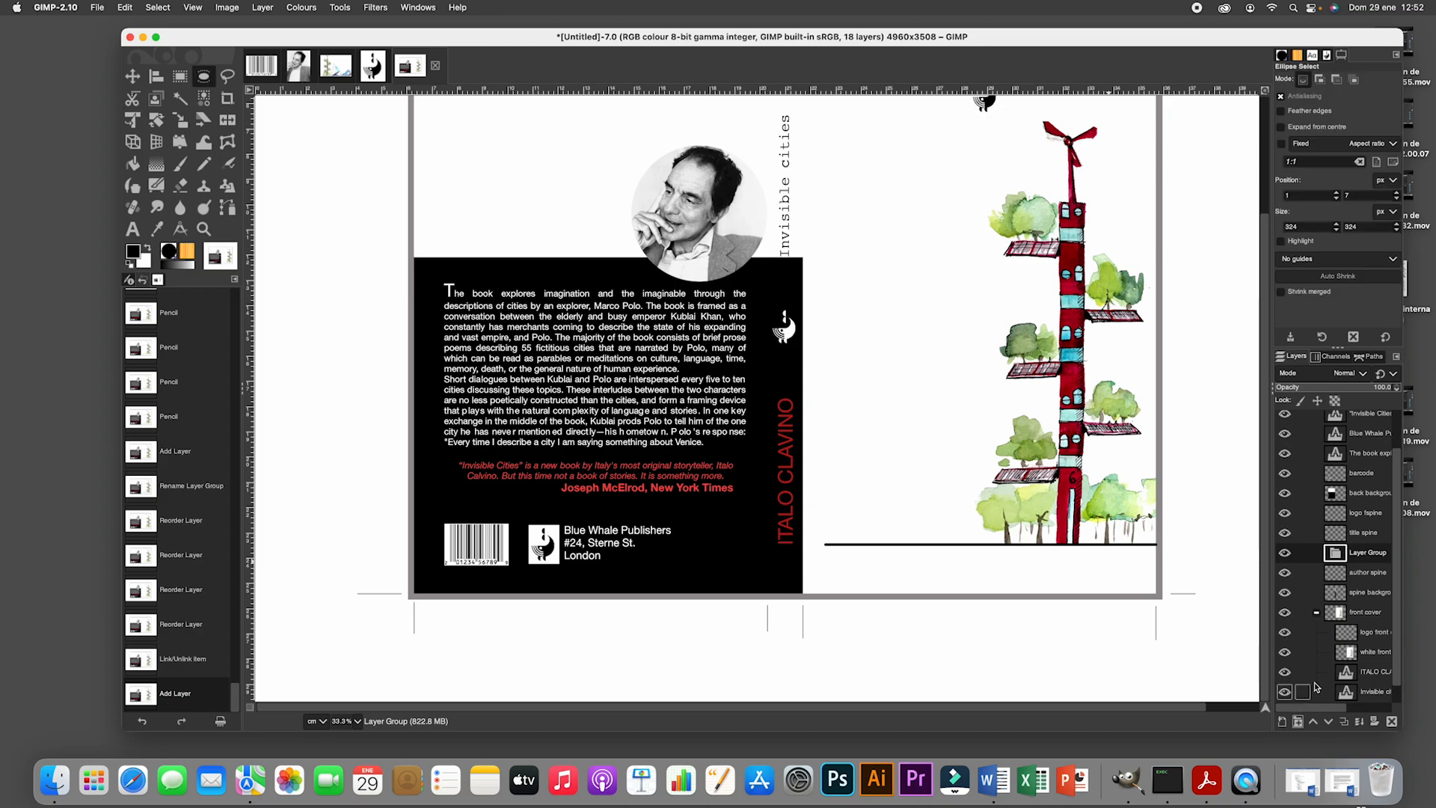
double_click(1363, 553)
type("Spine")
key("Tab")
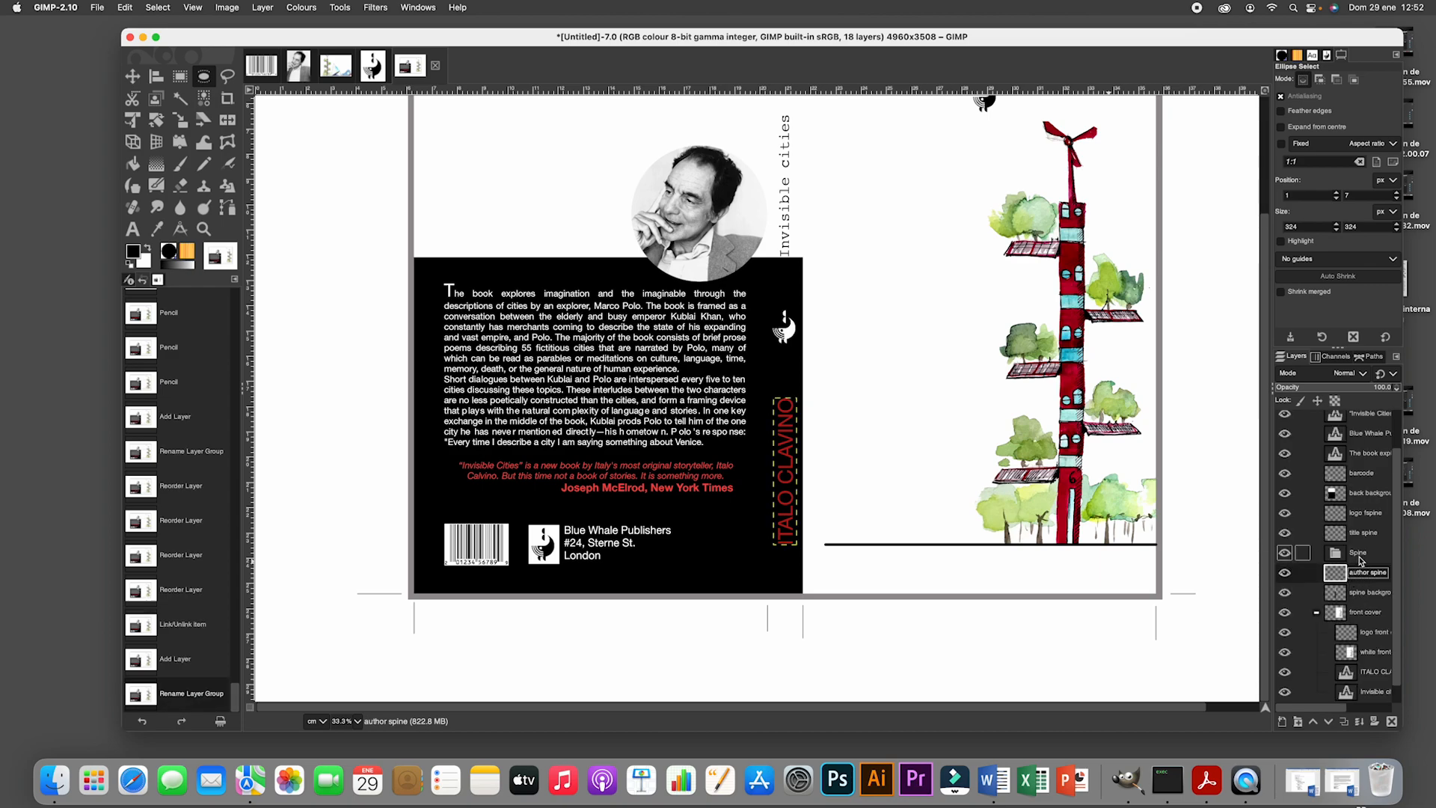
Move the author, background, title and logo spine layers into the Spine group, and collapse the Spine and front cover groups.
left_click_drag(1364, 575, 1359, 556)
left_click(1383, 613)
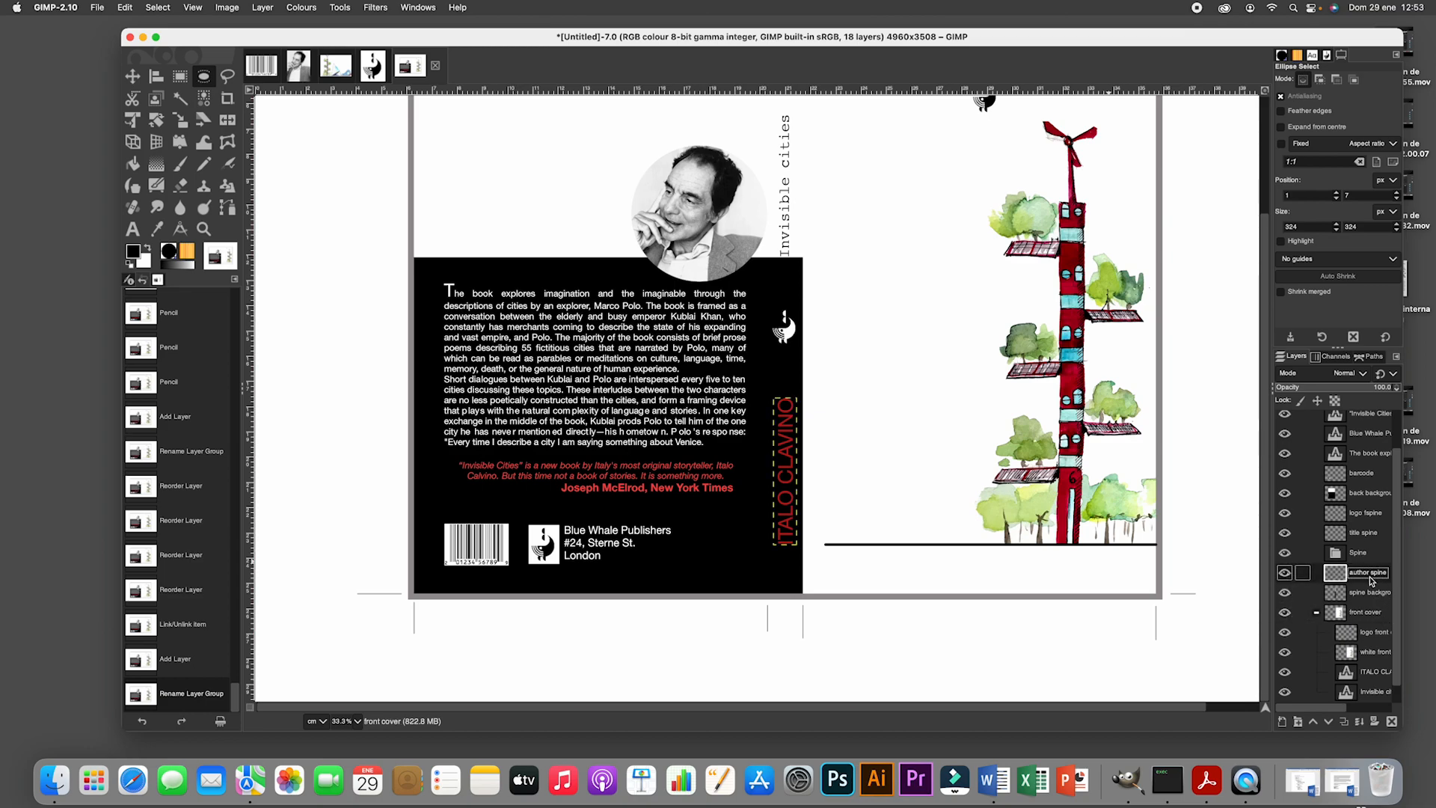
mouse_move(1372, 581)
left_mouse_down()
mouse_move(1357, 540)
mouse_move(1369, 568)
mouse_move(1360, 556)
left_mouse_up()
left_click_drag(1363, 515, 1354, 542)
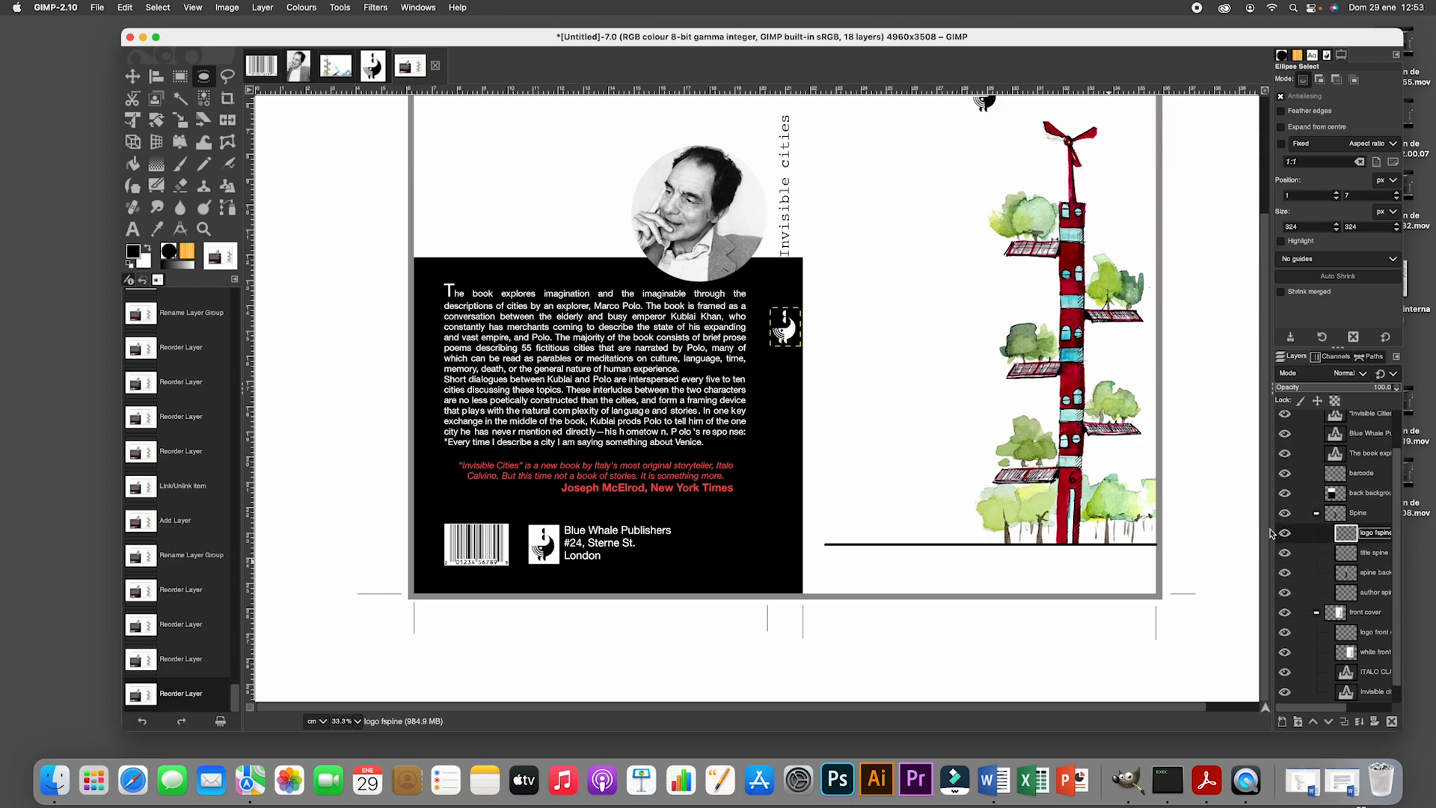
left_click(1317, 515)
left_click(1316, 580)
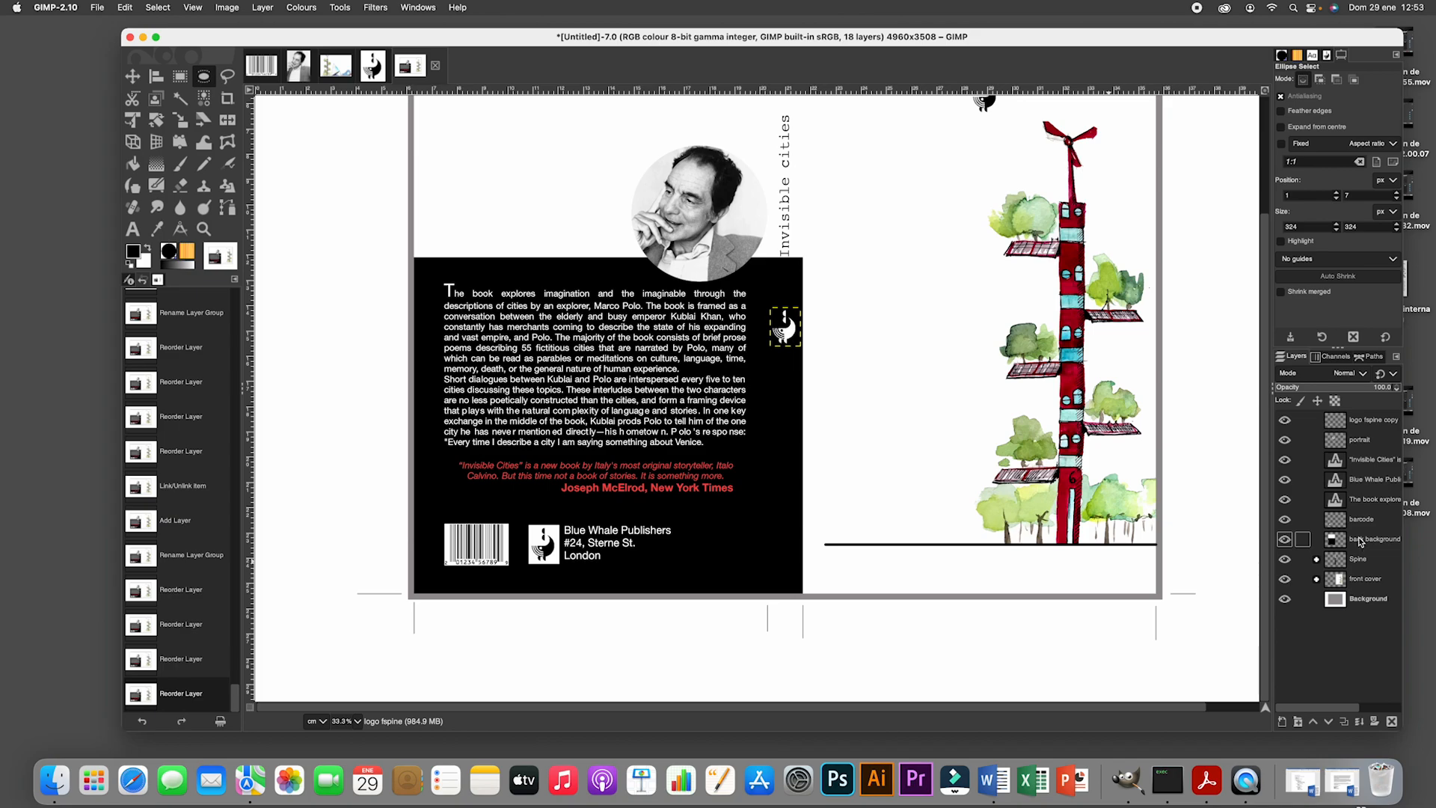
Rename the "logo fspine copy" layer to "logo background".
right_click(1357, 422)
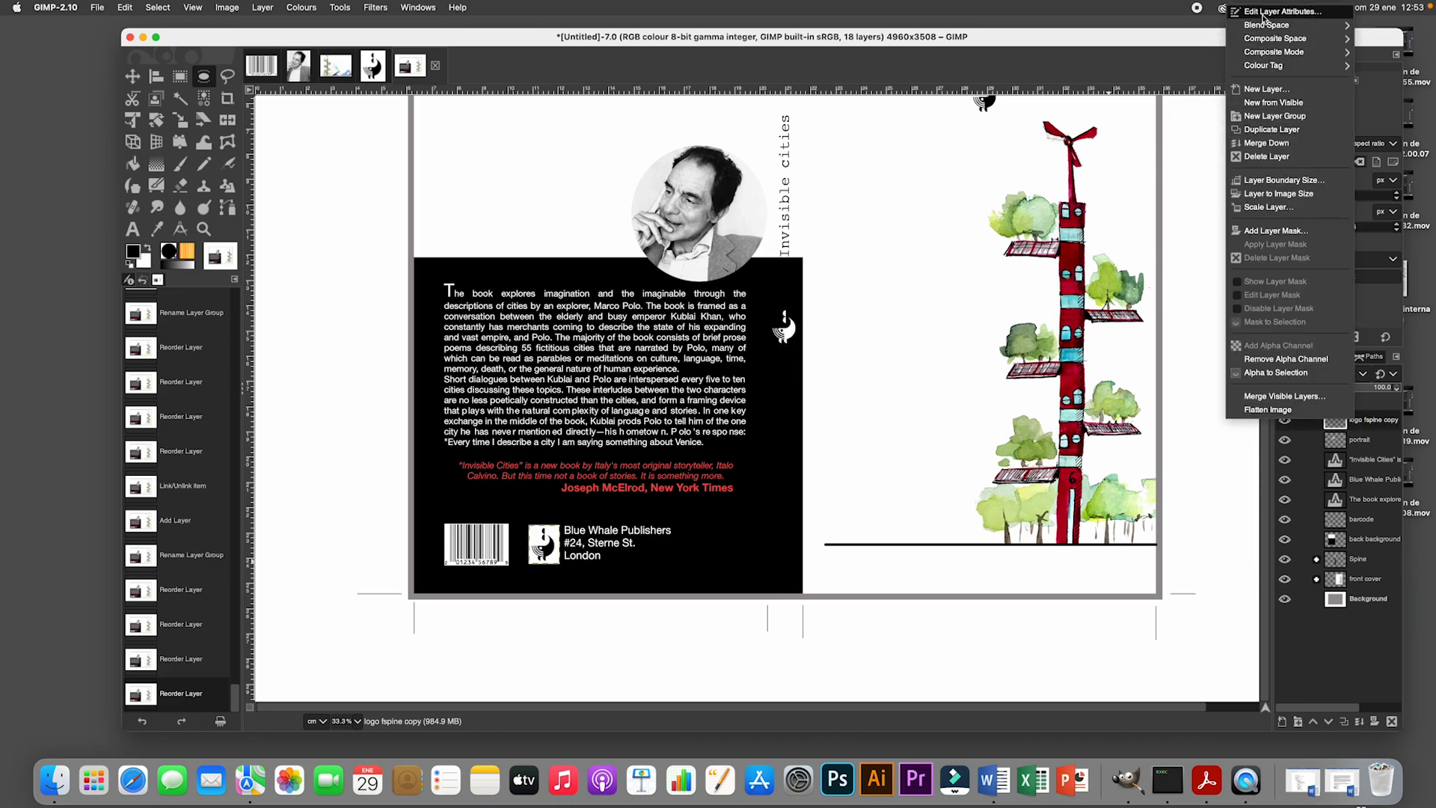
left_click(1264, 12)
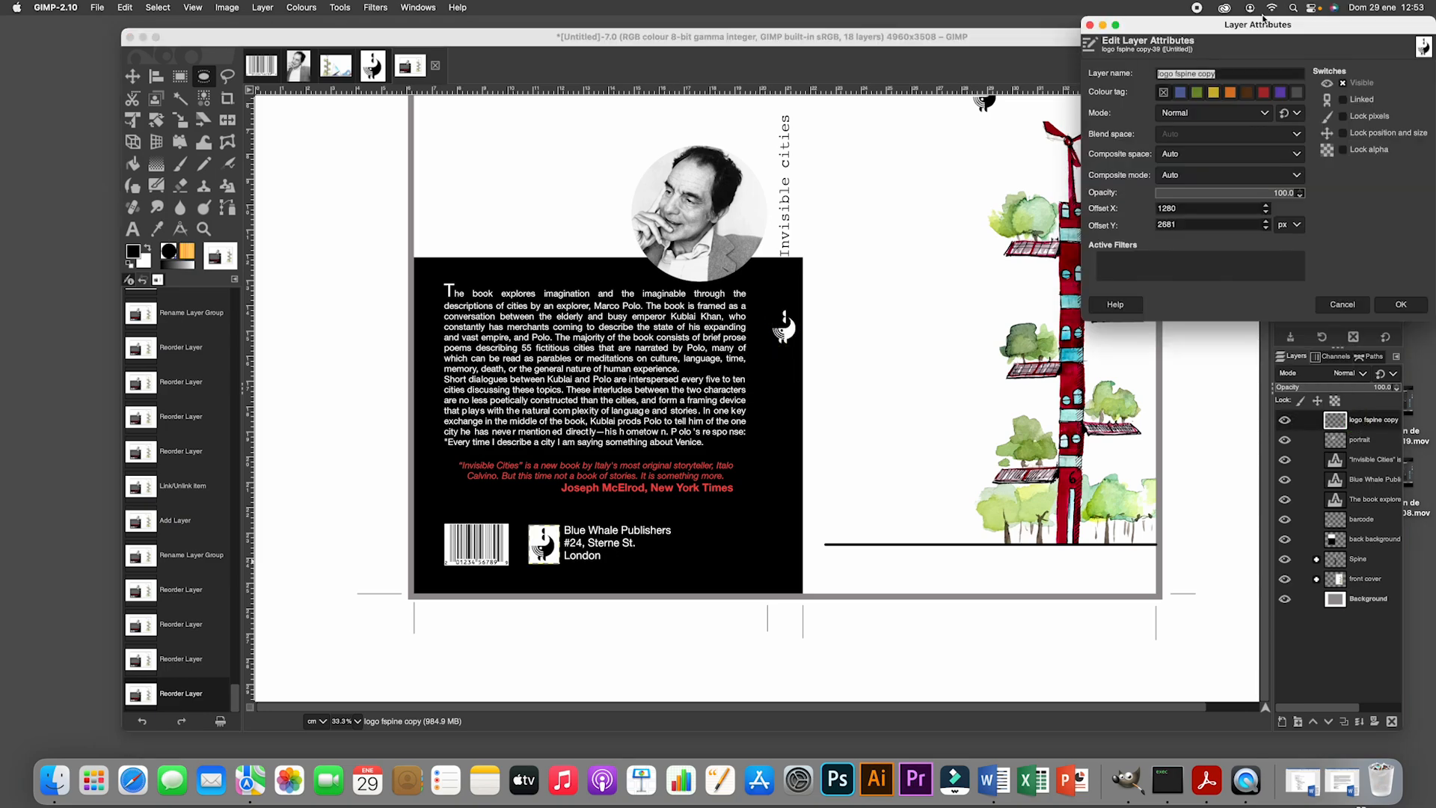
type("log")
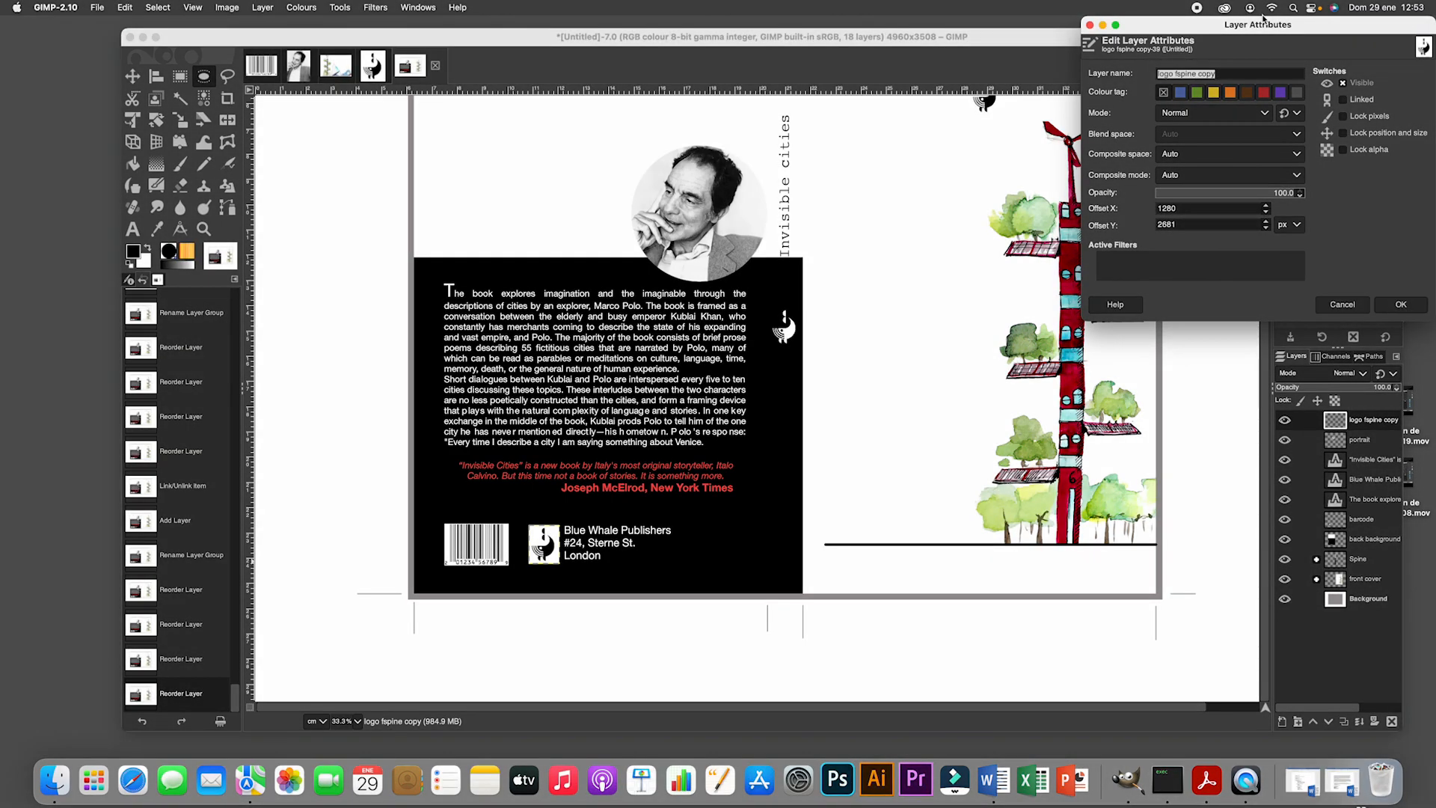
type("lo")
left_click(1401, 304)
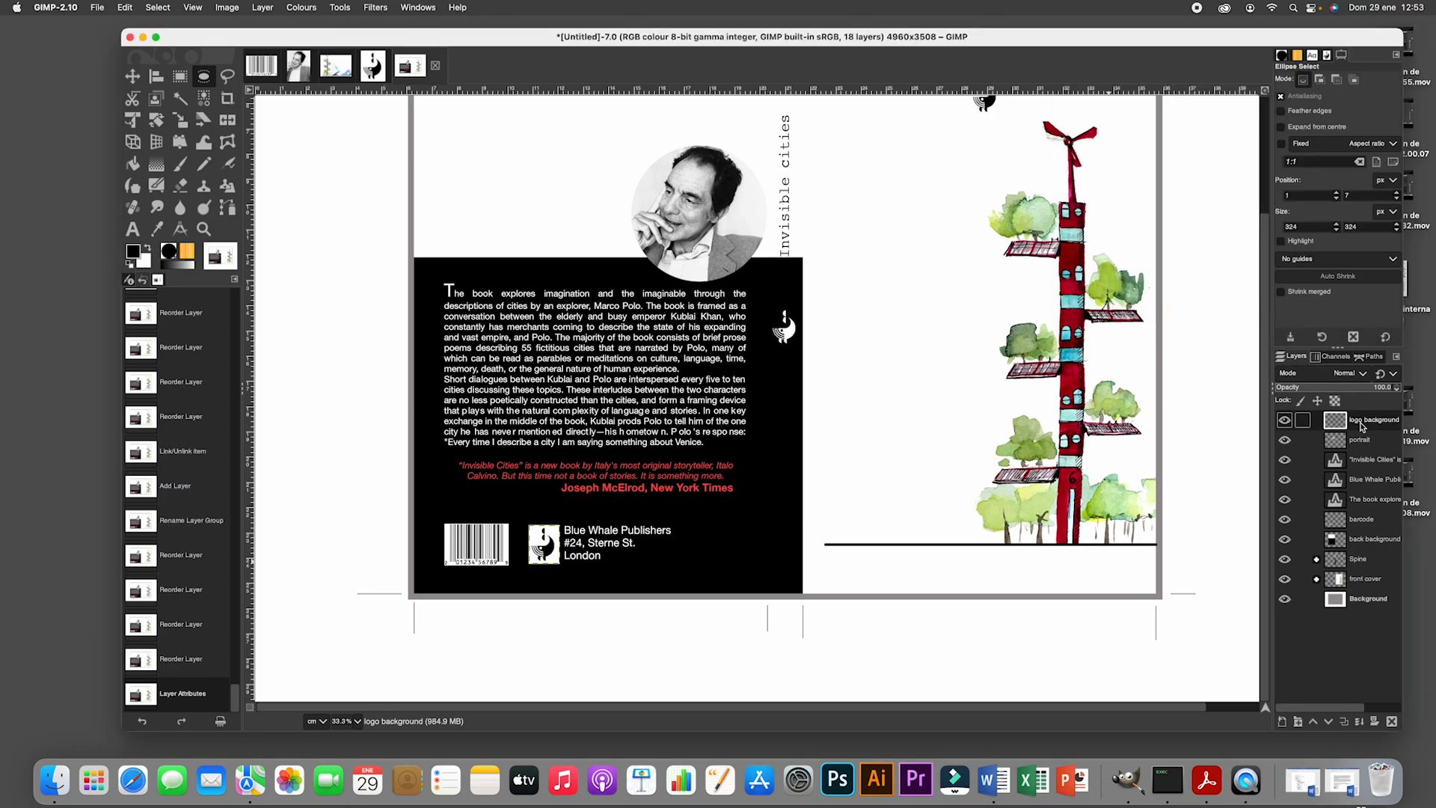
Change the name of the logo layer above the portrait to "logo backg cover".
right_click(1362, 426)
left_click(1294, 16)
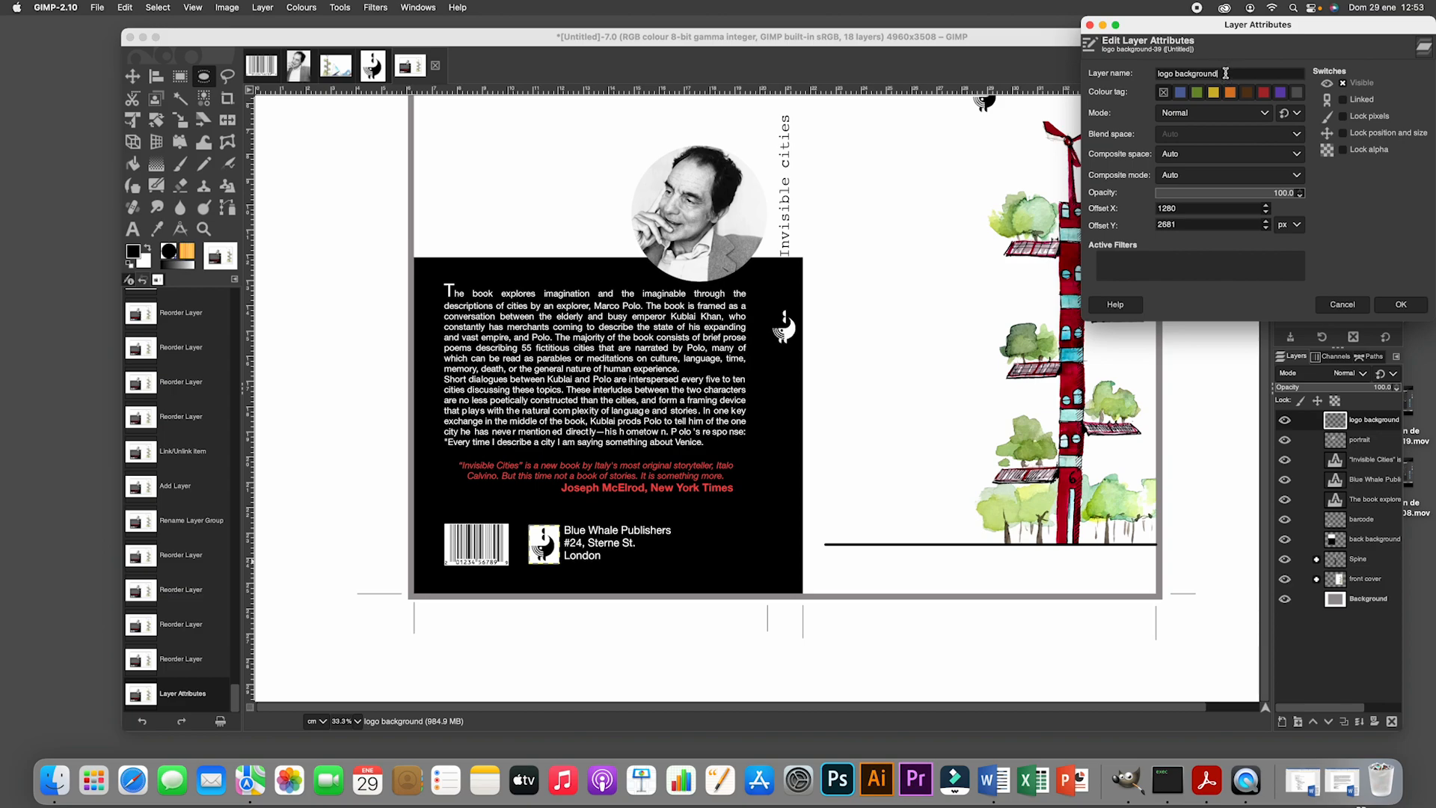
left_click_drag(1194, 73, 1260, 73)
type("cover")
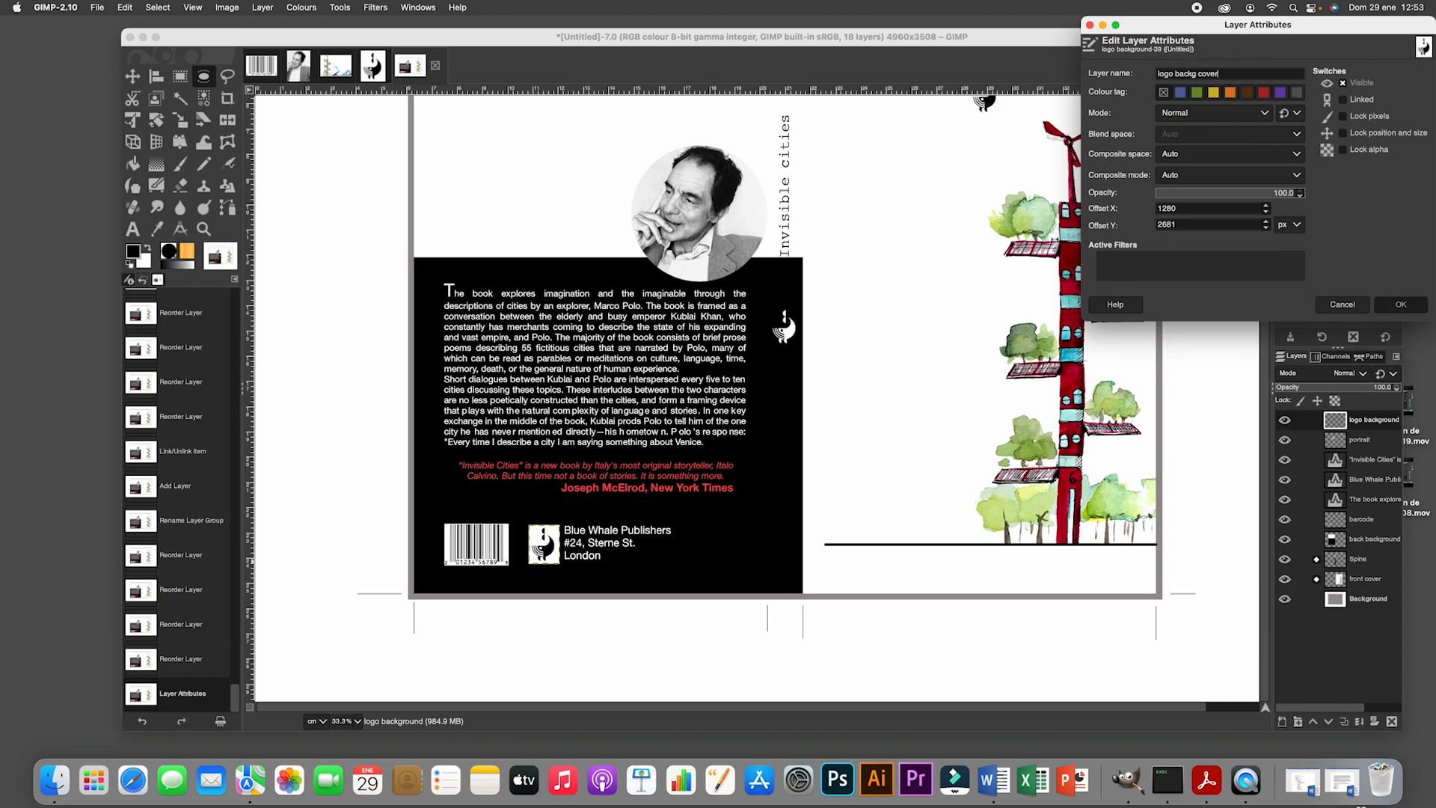
left_click(1401, 304)
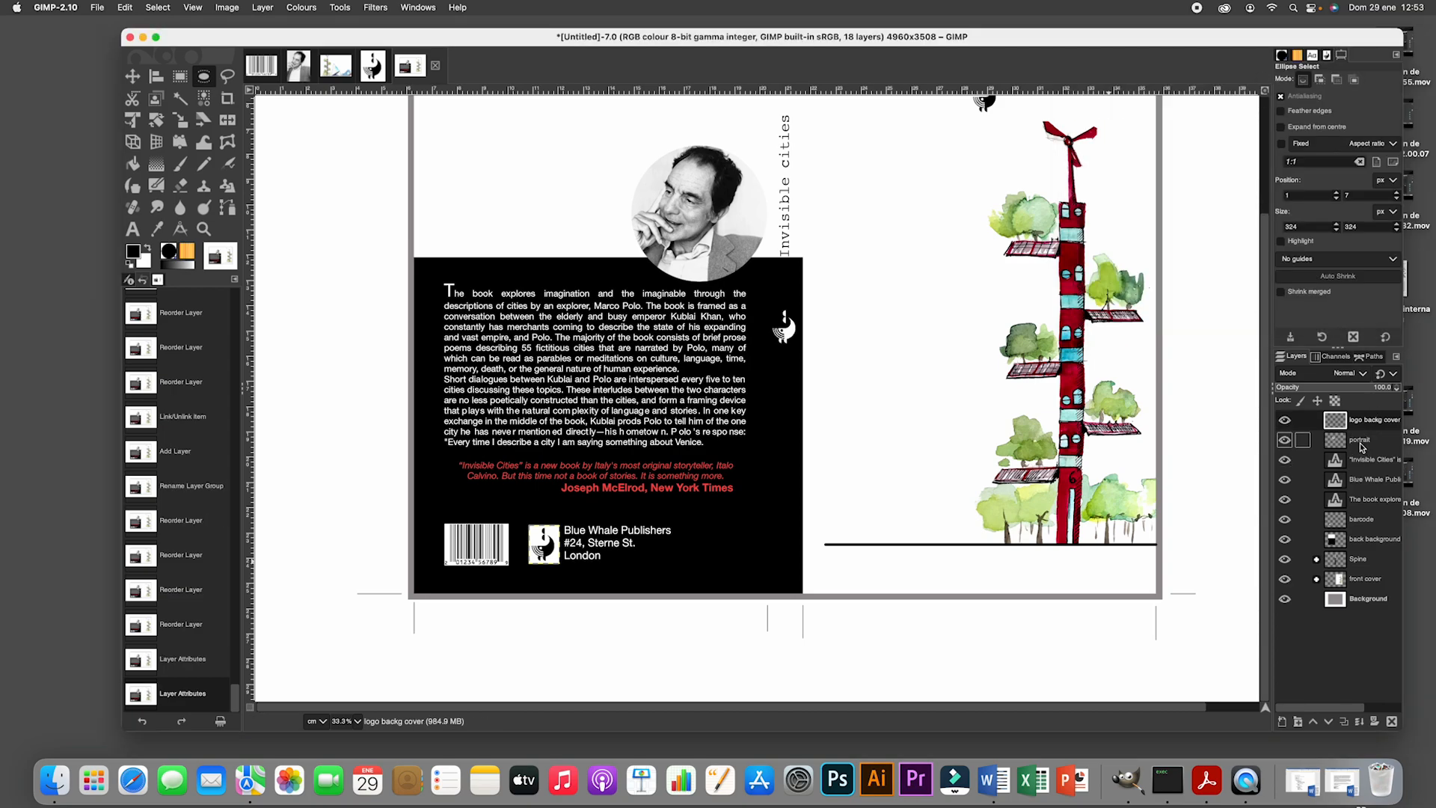
Add a layer group named "Back cover" and move the logo, portrait, text, barcode and back background layers into it.
left_click(1297, 722)
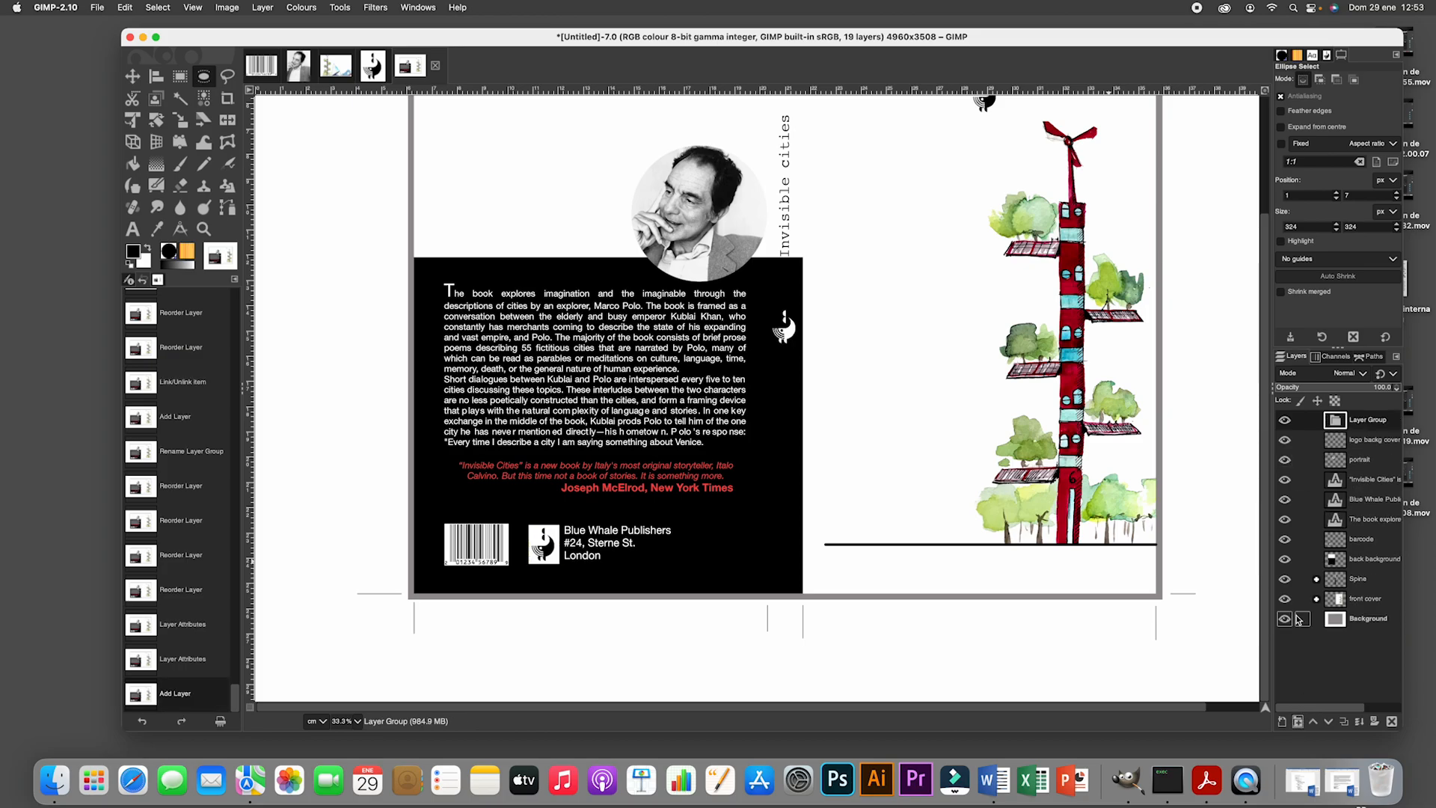
key("r")
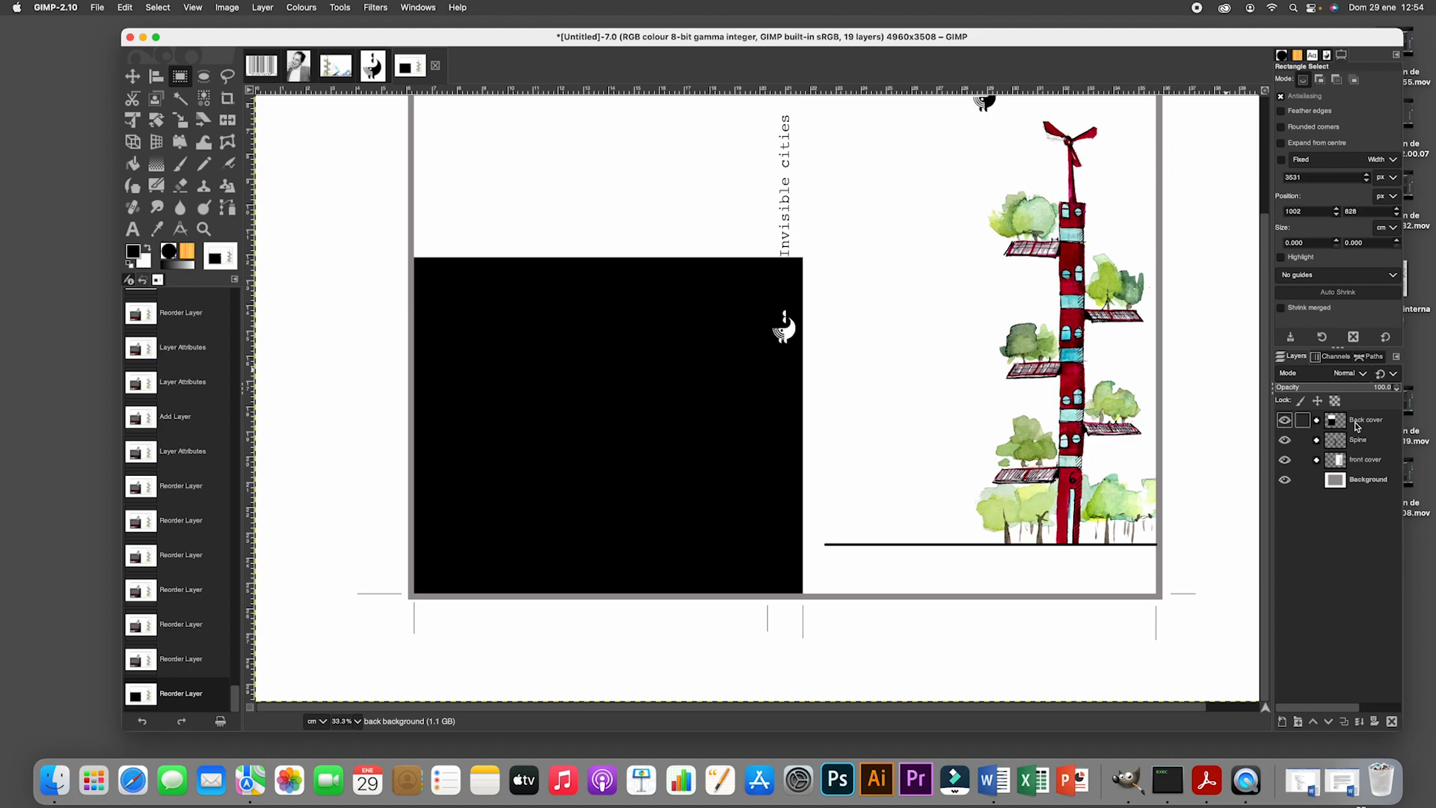
left_click(1356, 426)
double_click(1358, 426)
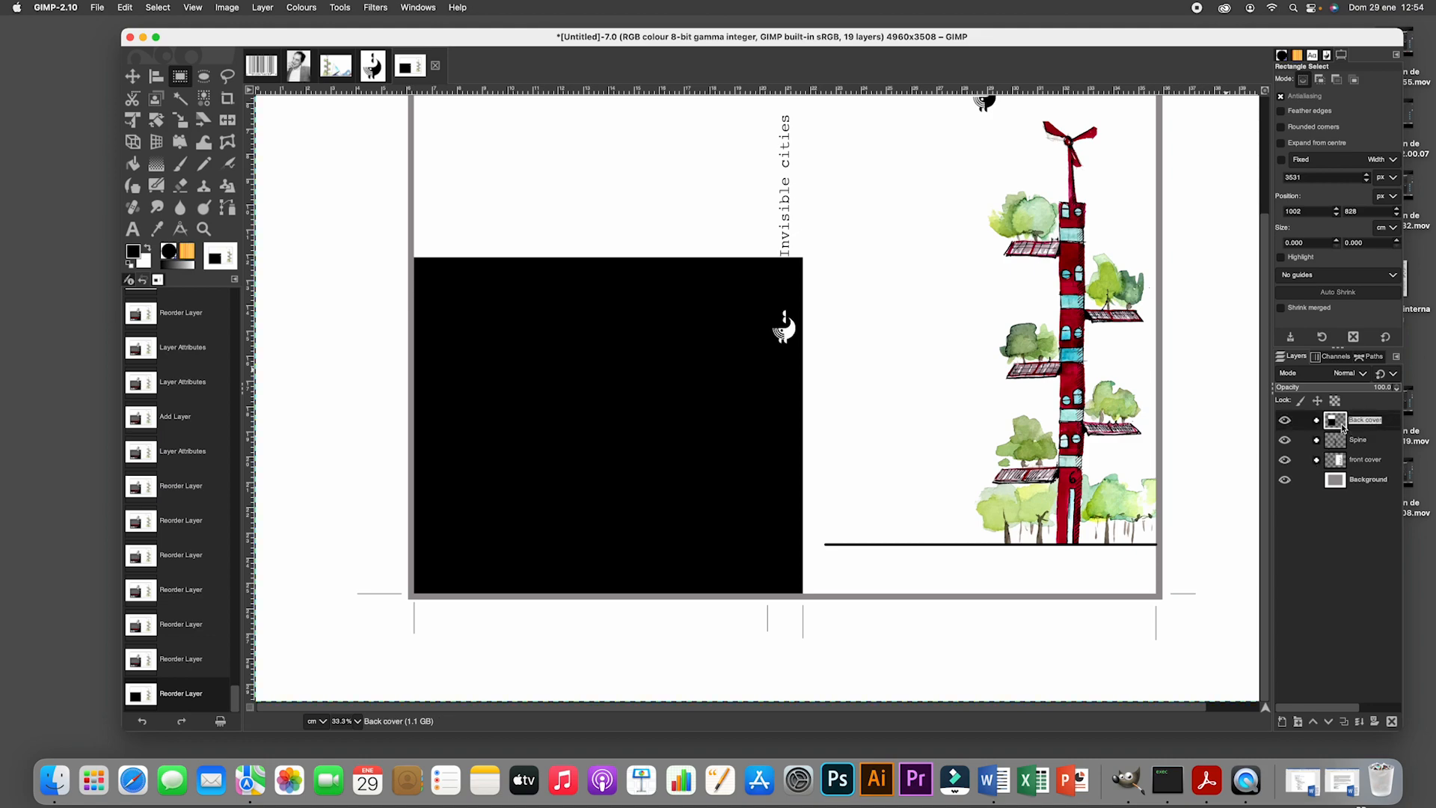
Expand the Back cover group and move the back background layer beneath the group's other layers.
left_click(1304, 422)
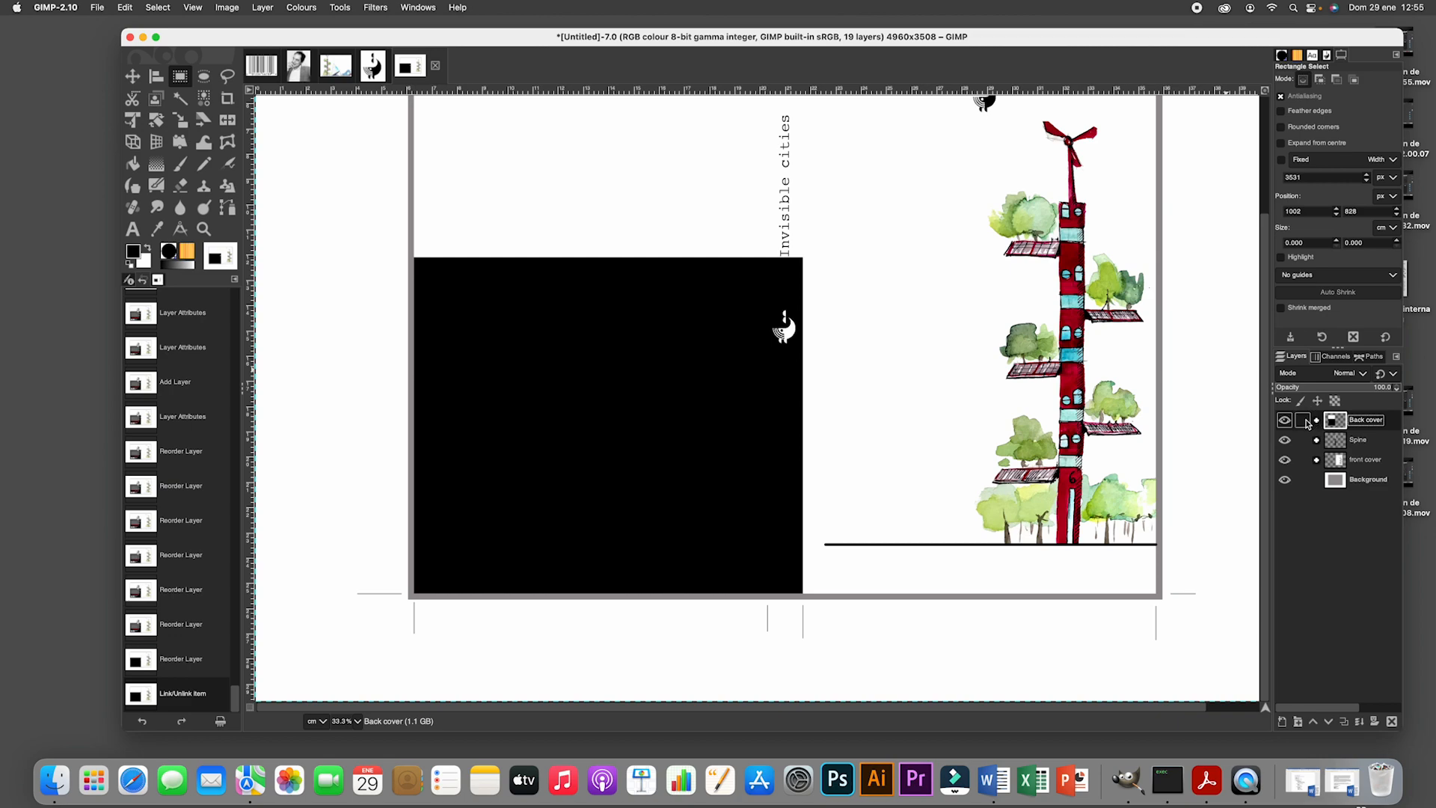
double_click(1392, 423)
left_click(1316, 421)
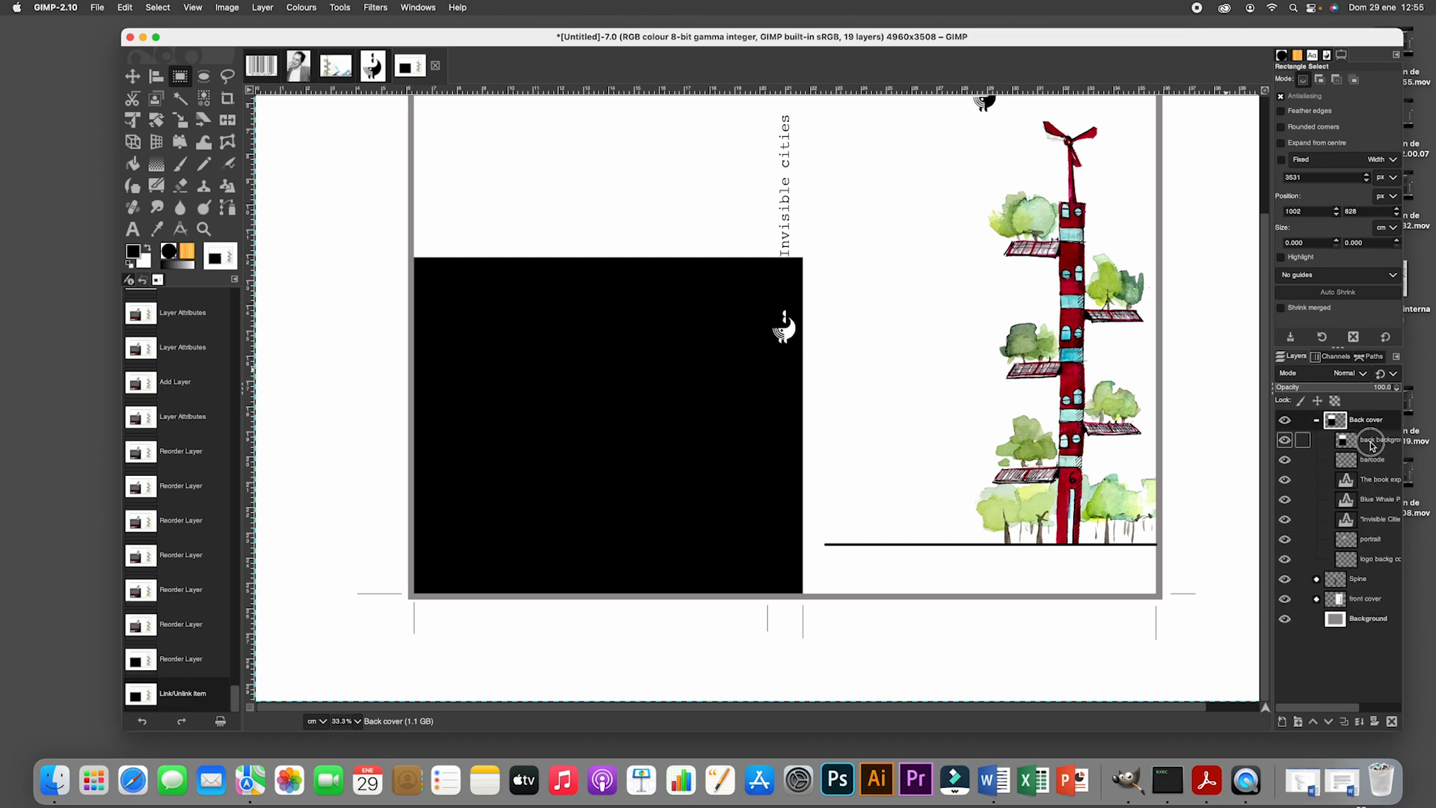
left_click_drag(1367, 441, 1364, 567)
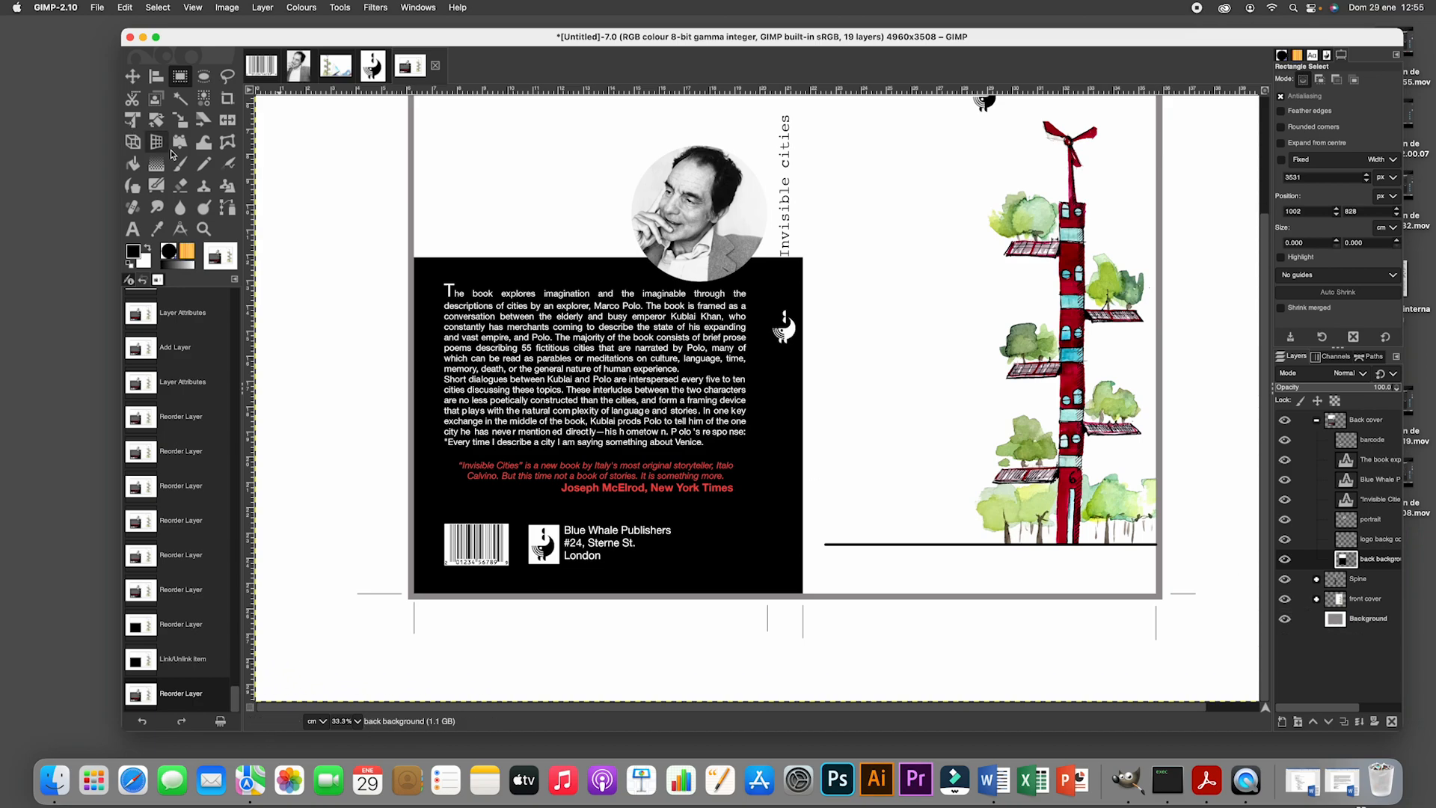
Fill the grey frame around the cover with white on the Background layer using Bucket Fill.
left_click(1381, 624)
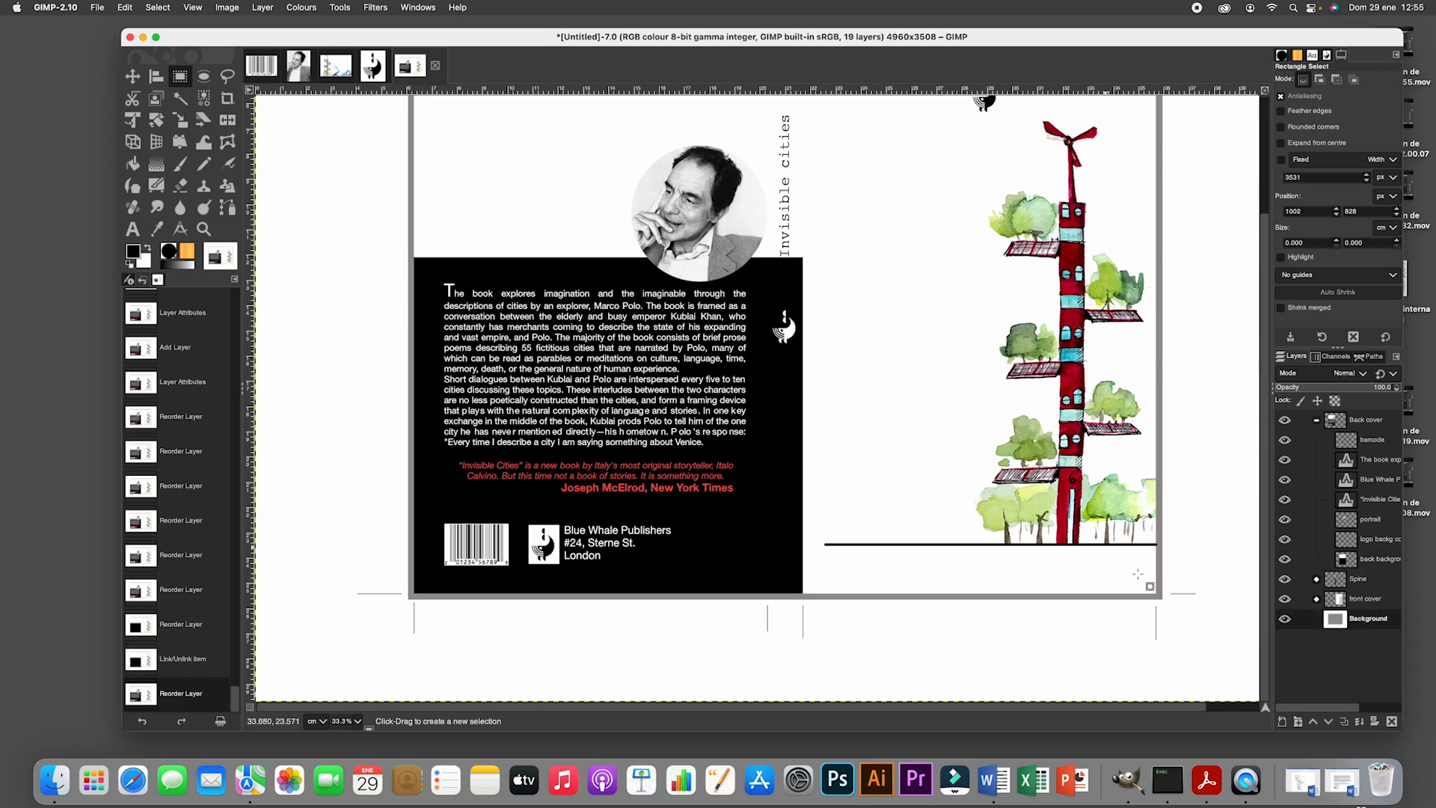
left_click(132, 163)
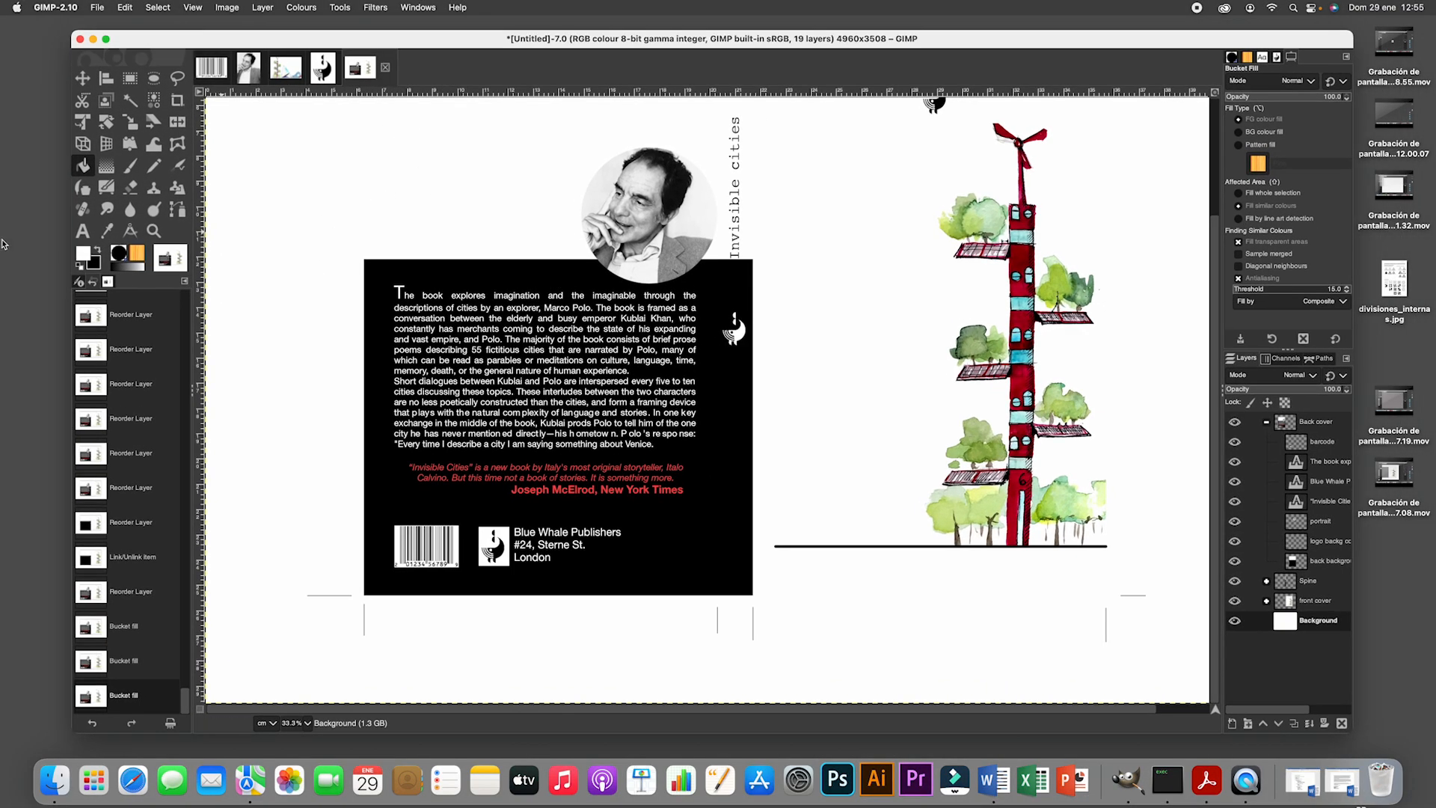
left_click(154, 231)
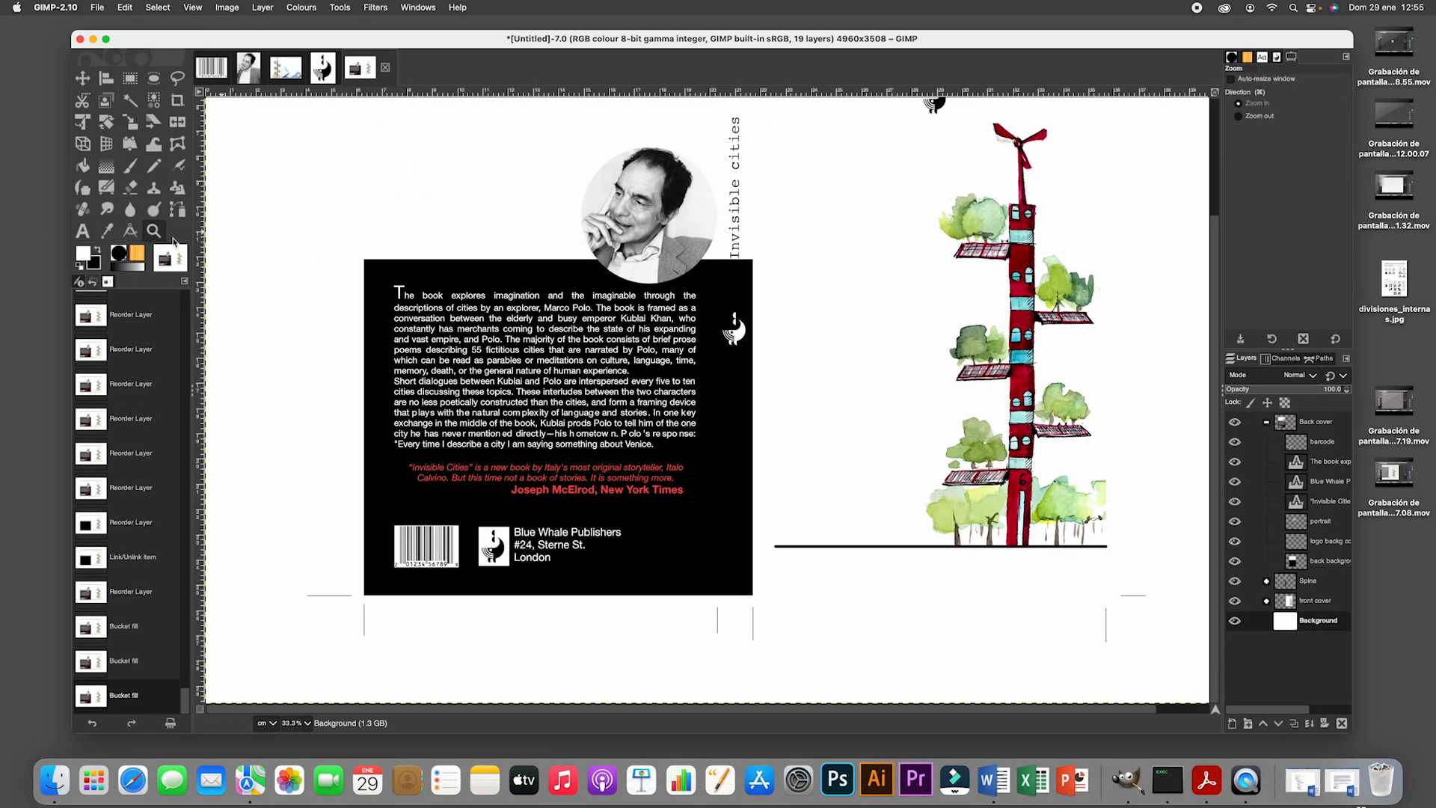
left_click(514, 286)
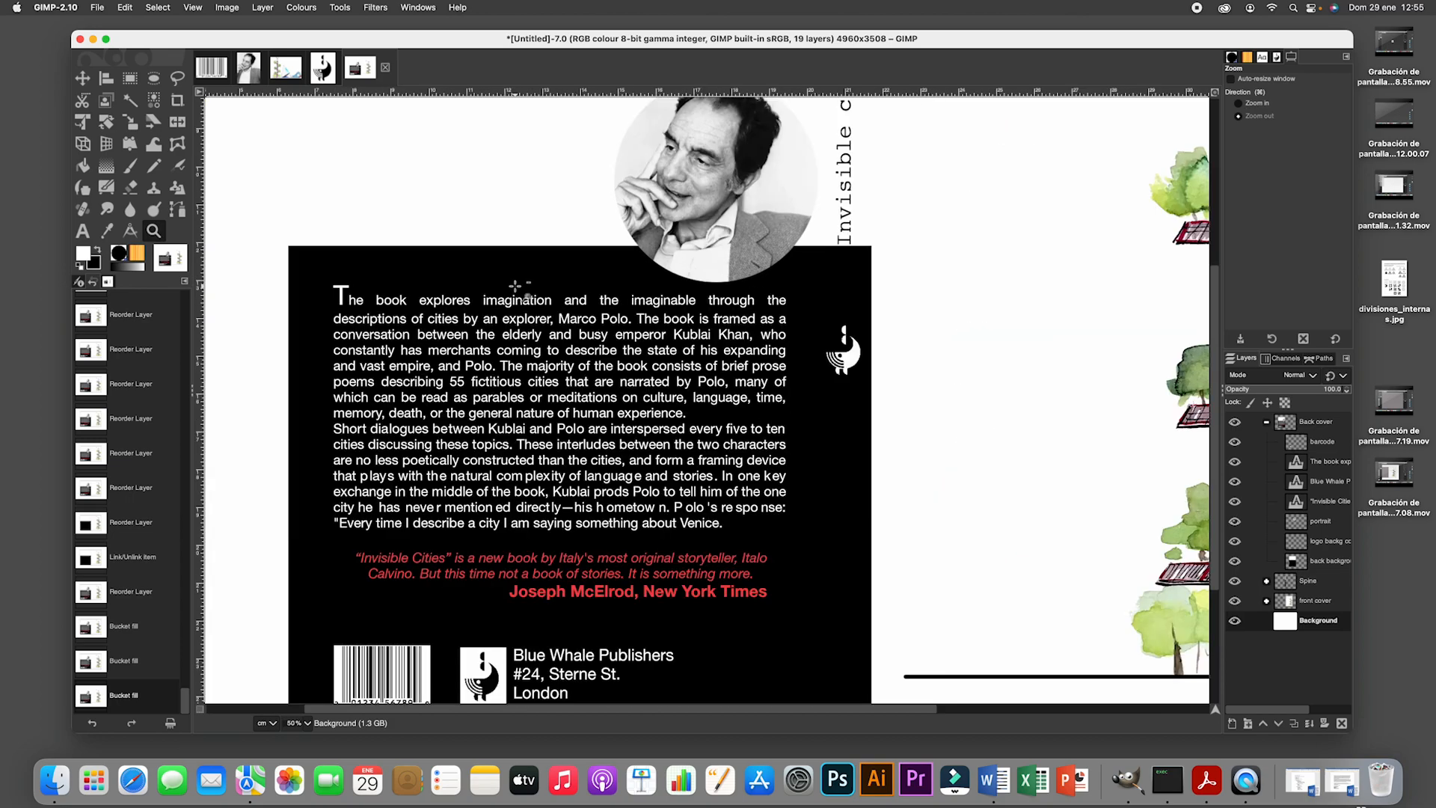
In the front cover group, move the white front cover background layer to the bottom and the front cover logo directly above it.
left_click(514, 286, "super")
left_click(515, 286, "super")
left_click(514, 286, "super")
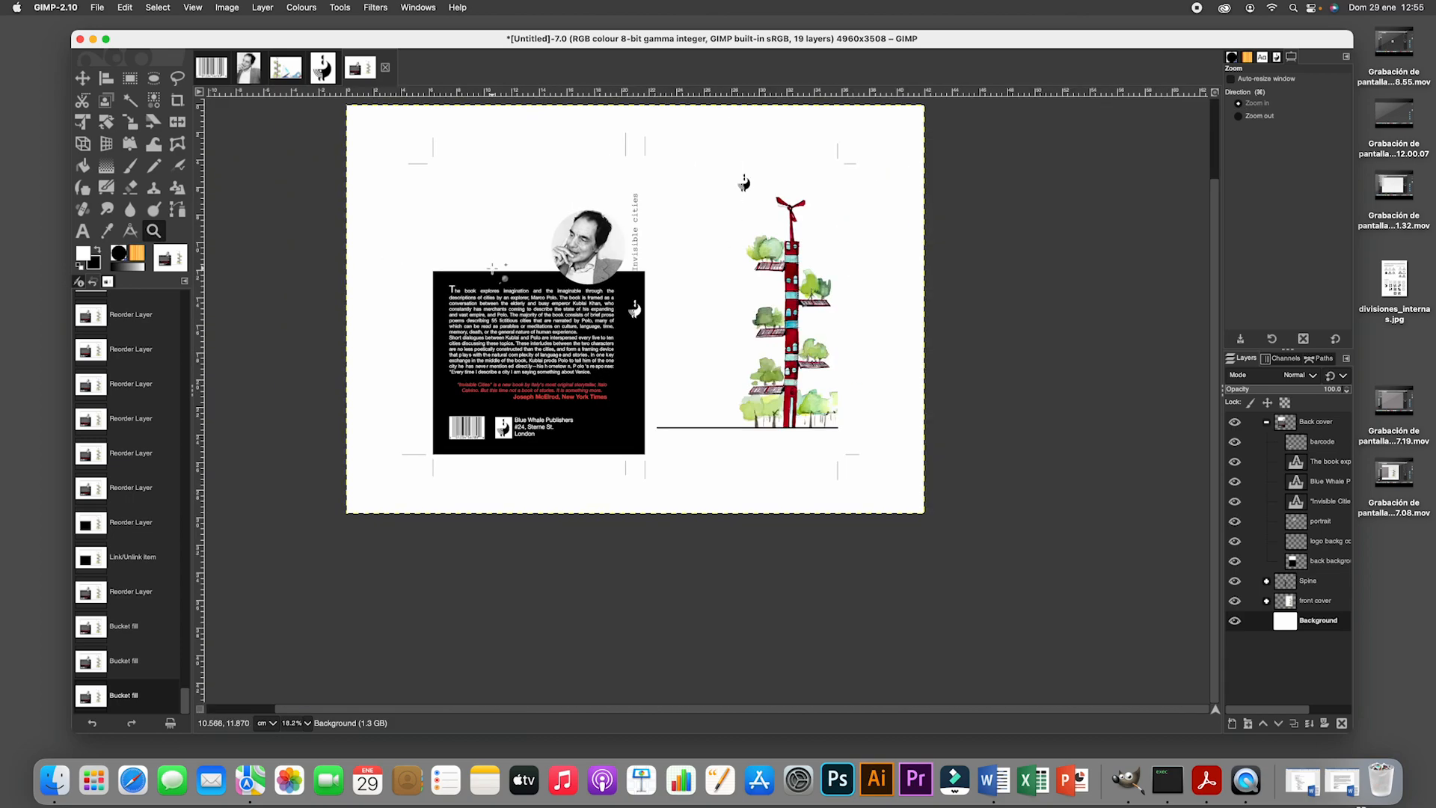
left_click(1266, 424)
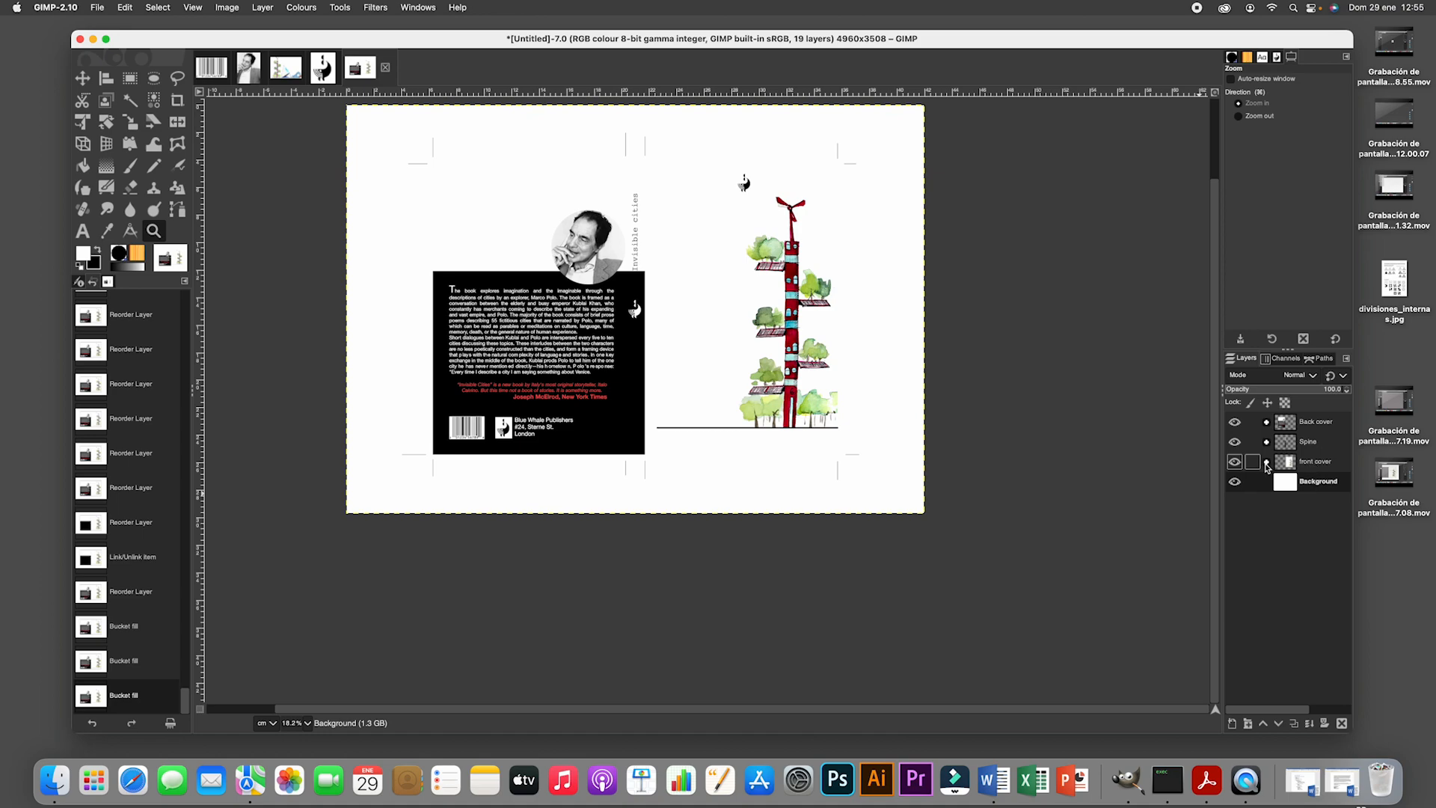
left_click(1266, 462)
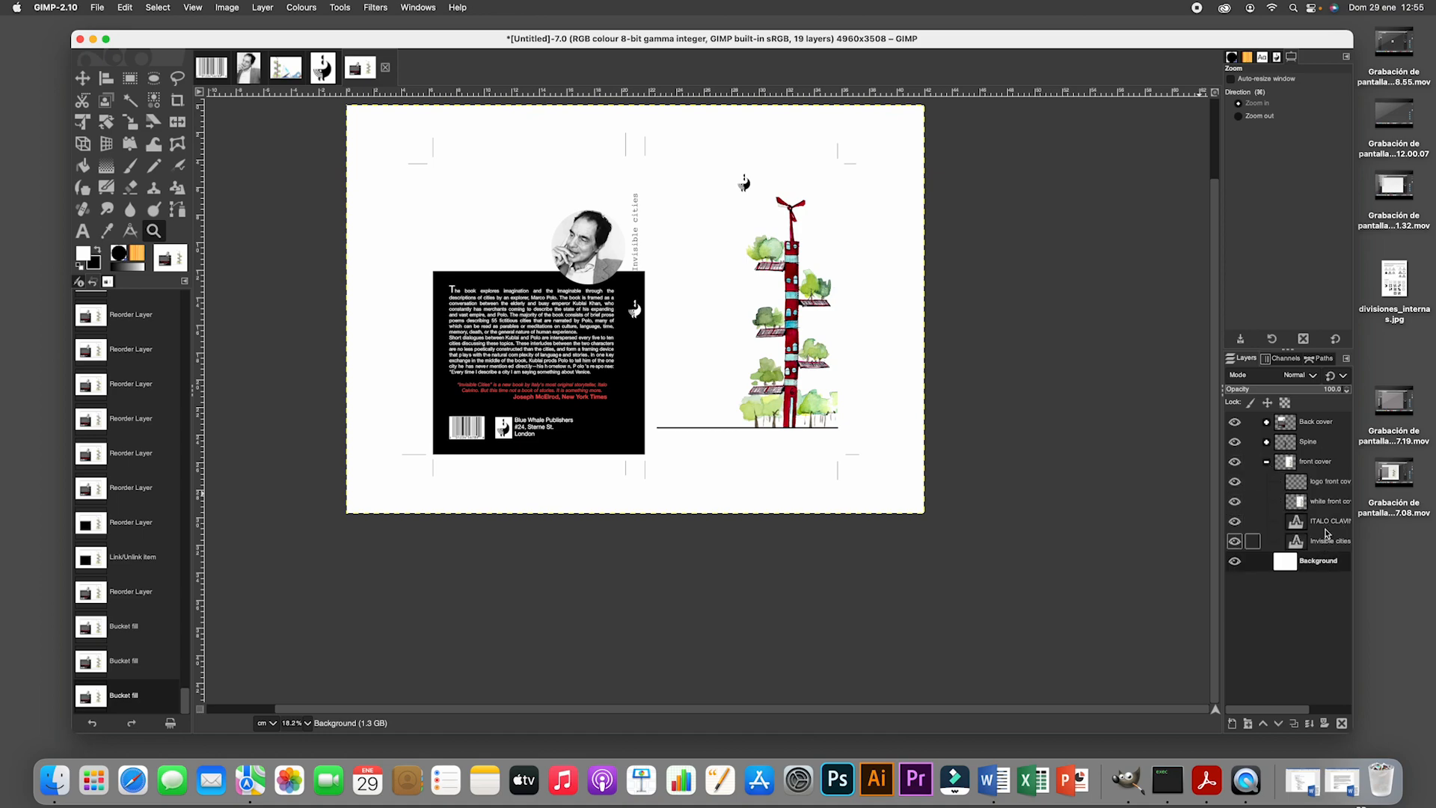
left_click_drag(1325, 501, 1324, 544)
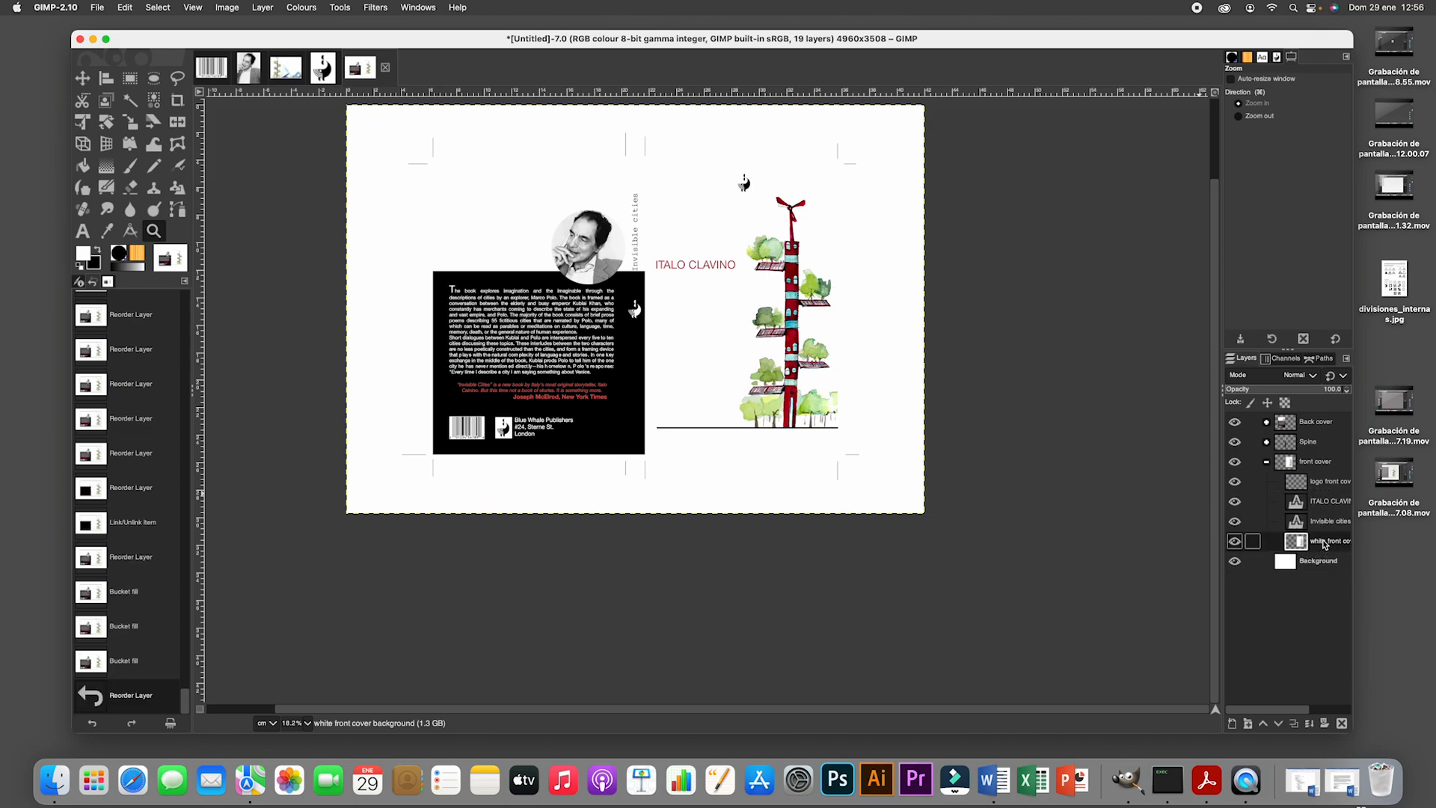
left_click_drag(1325, 480, 1327, 529)
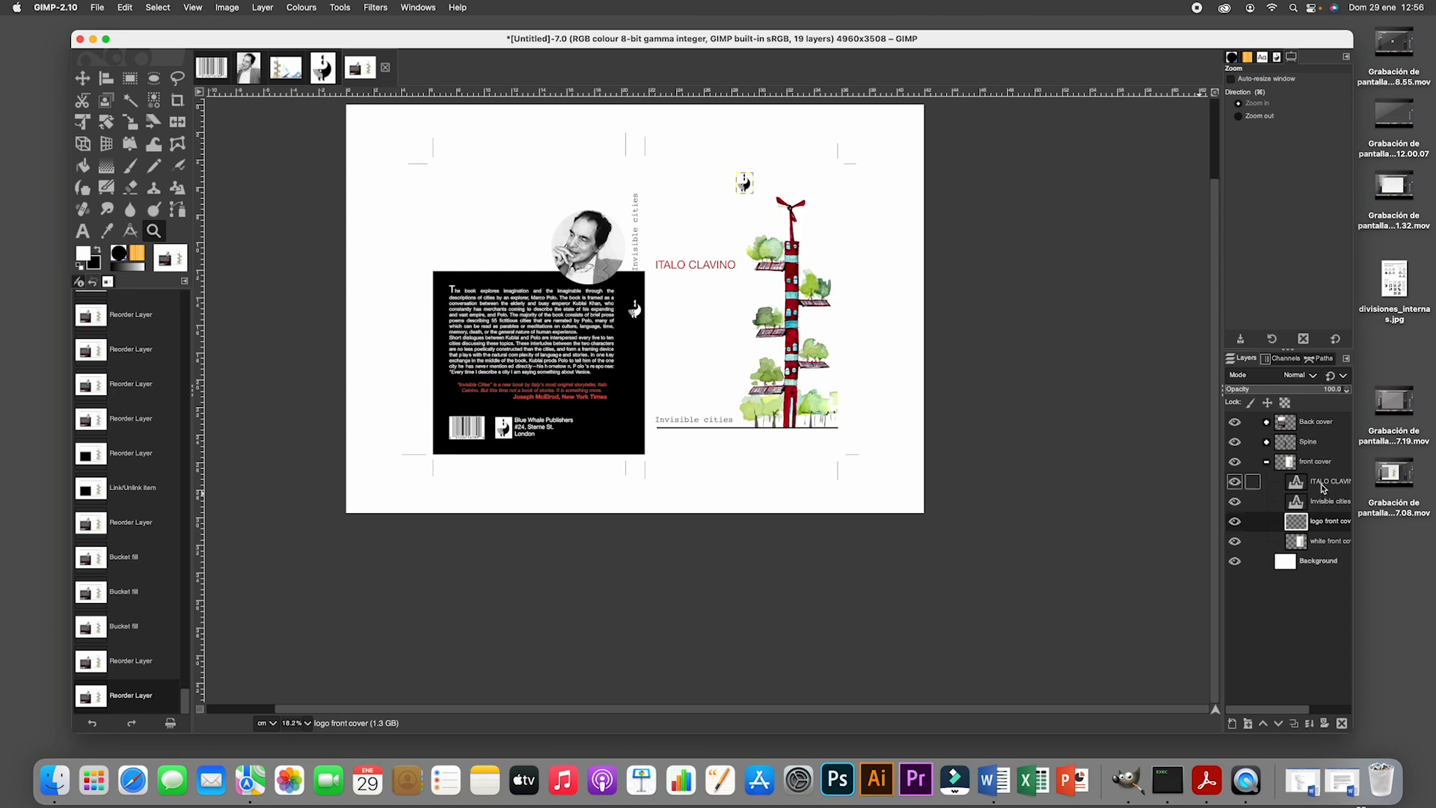
left_click(1266, 462)
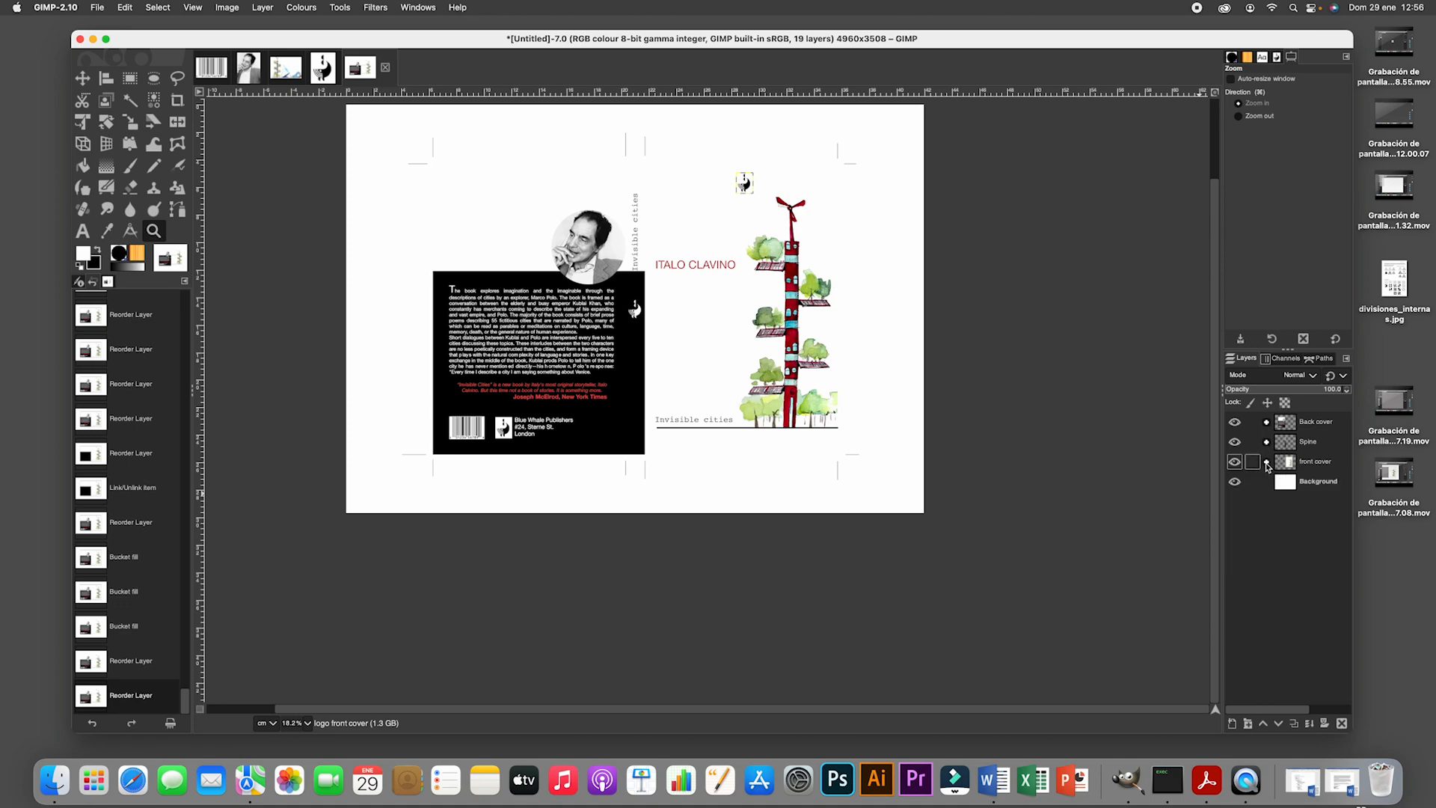
In the Spine group, move the spine background layer beneath the author layer, then collapse the group and expand Back cover.
left_click(1266, 442)
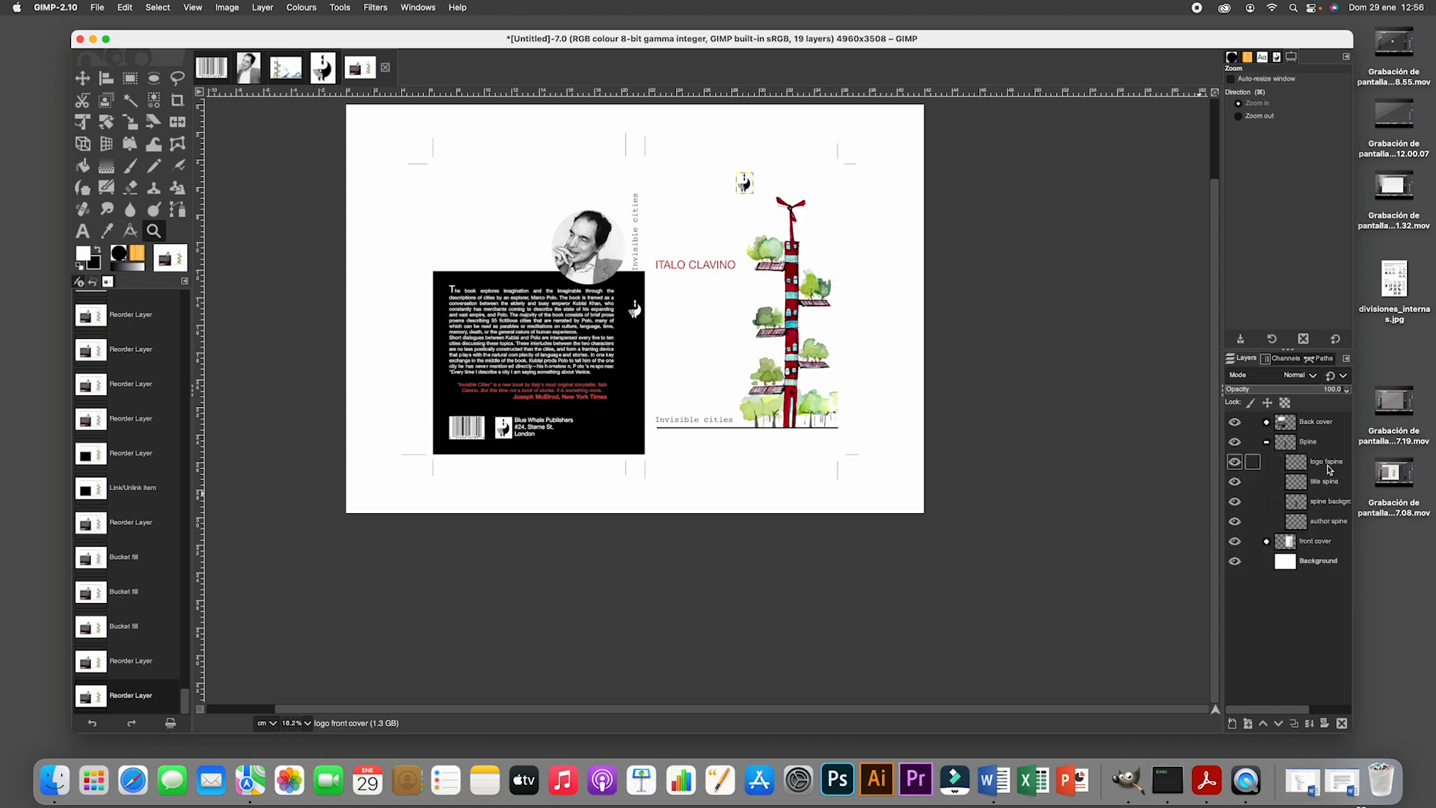
left_click_drag(1327, 504, 1328, 531)
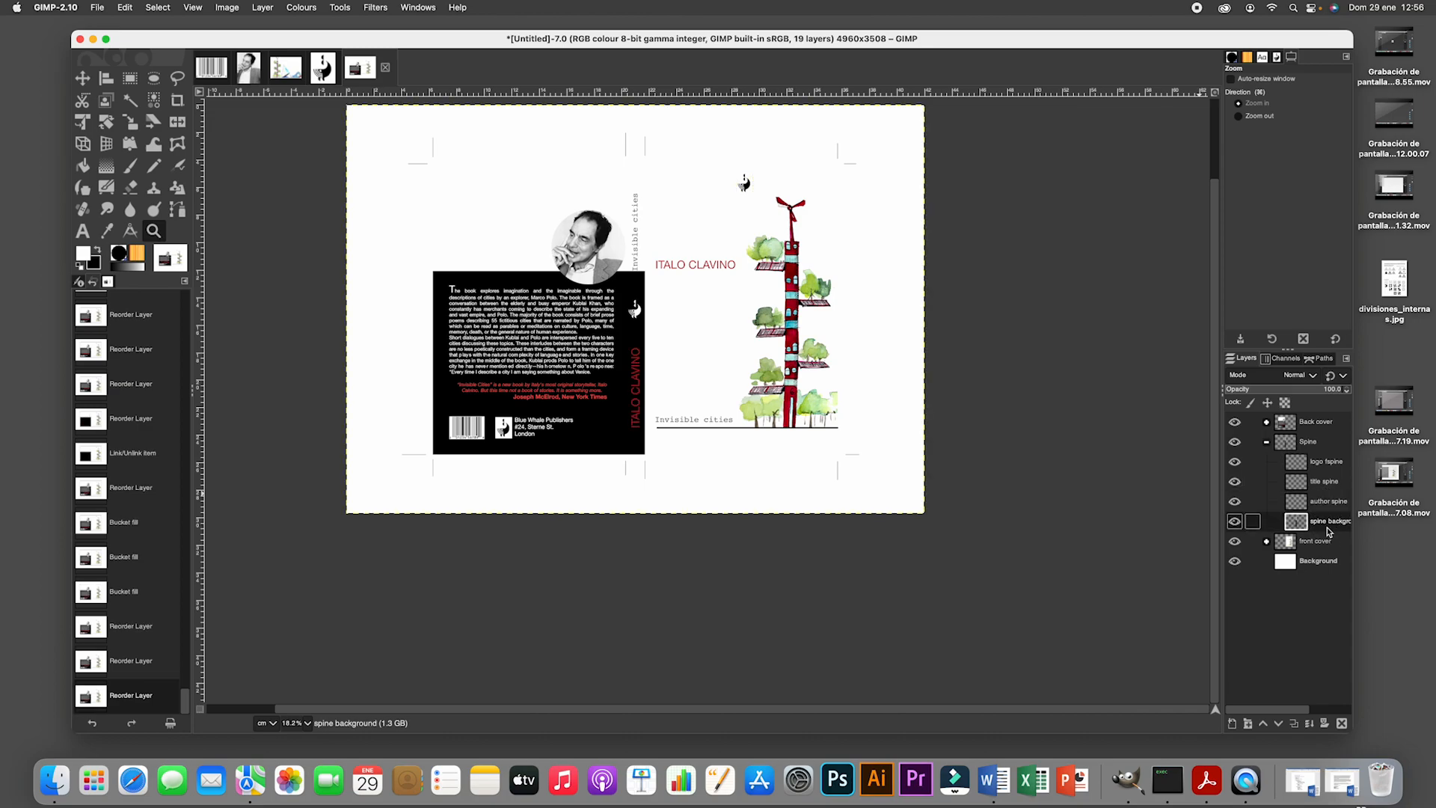
left_click(1266, 441)
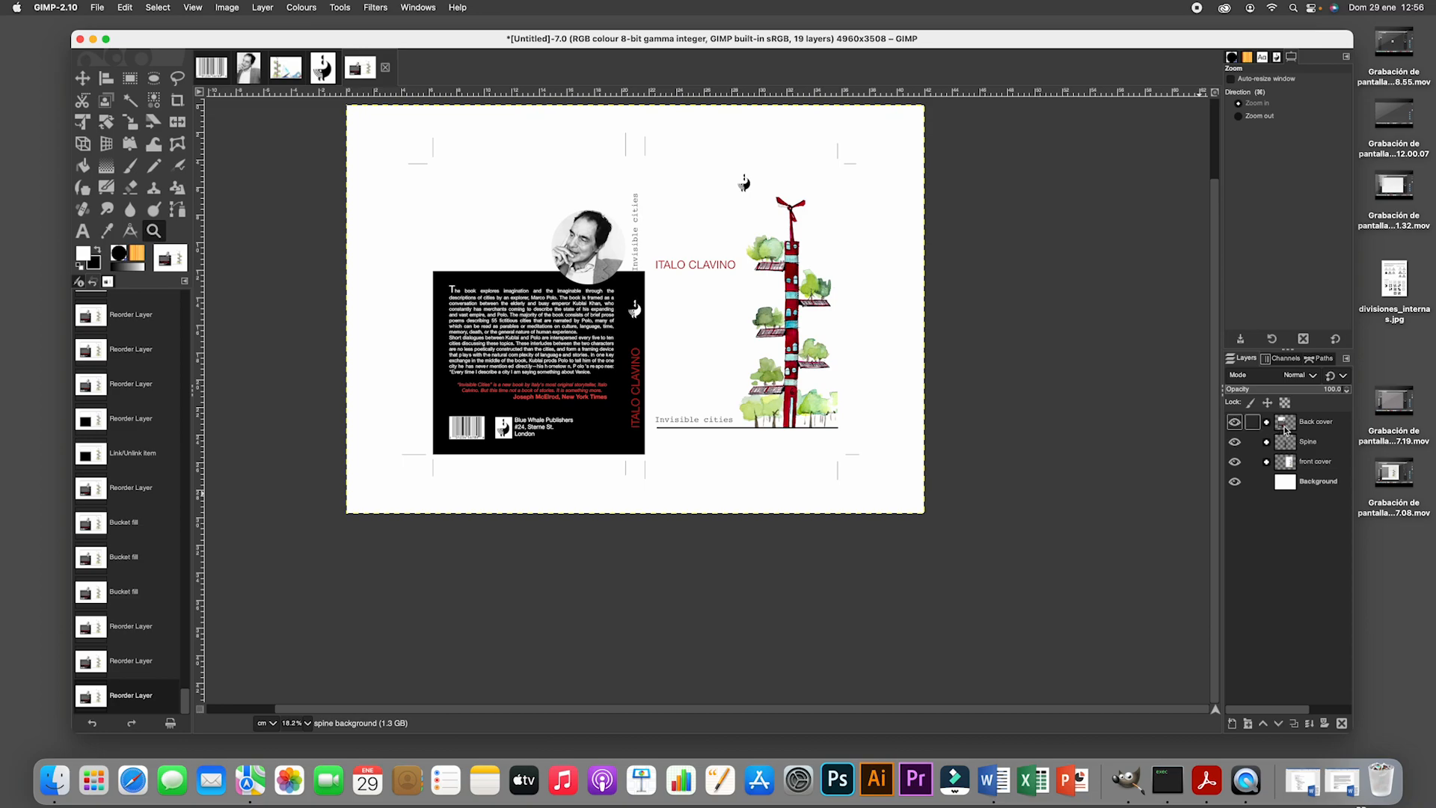
left_click(1267, 422)
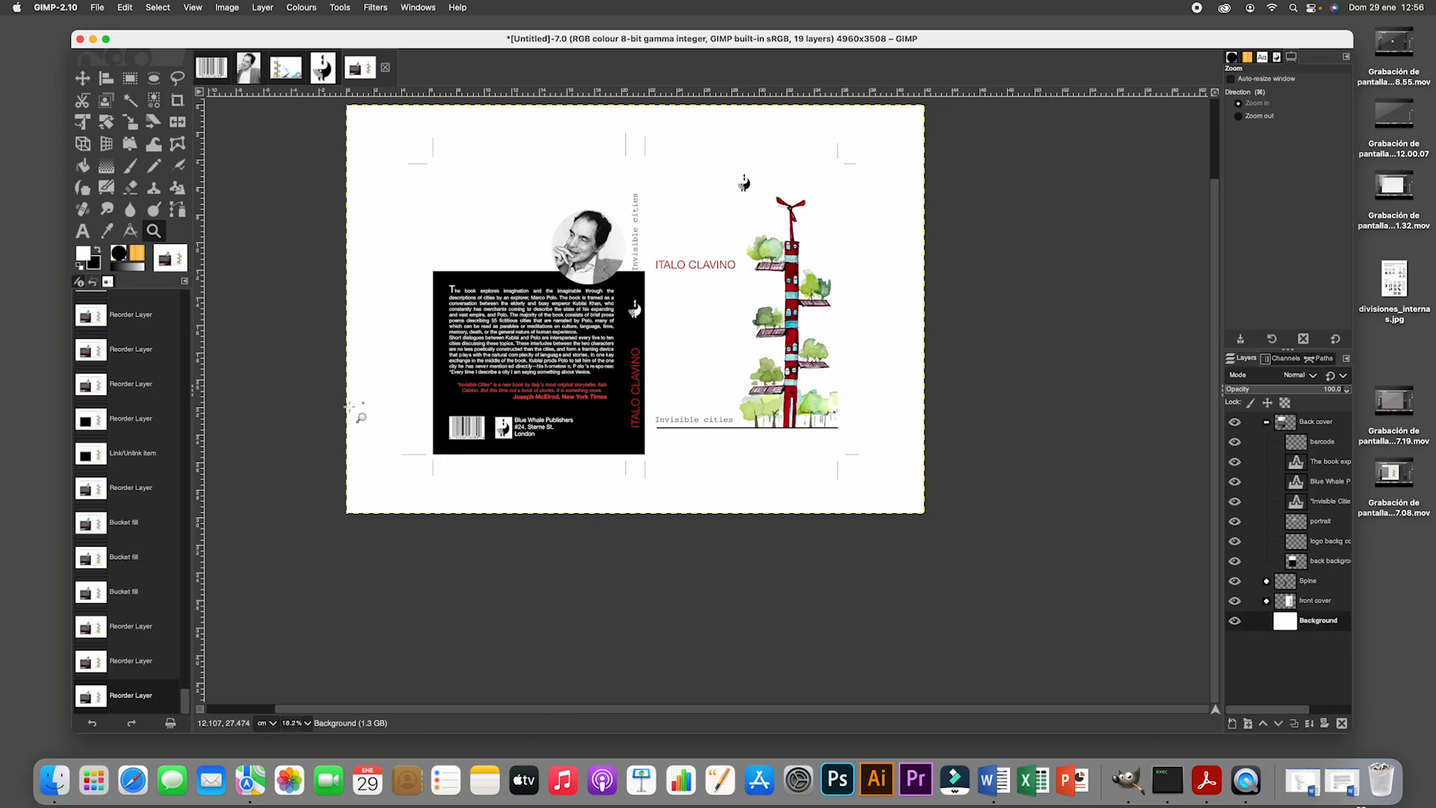
Trim the lower crop marks by cutting a rectangular strip about 33.8 × 2.9 cm from the Background layer beneath the cover.
left_click(129, 77)
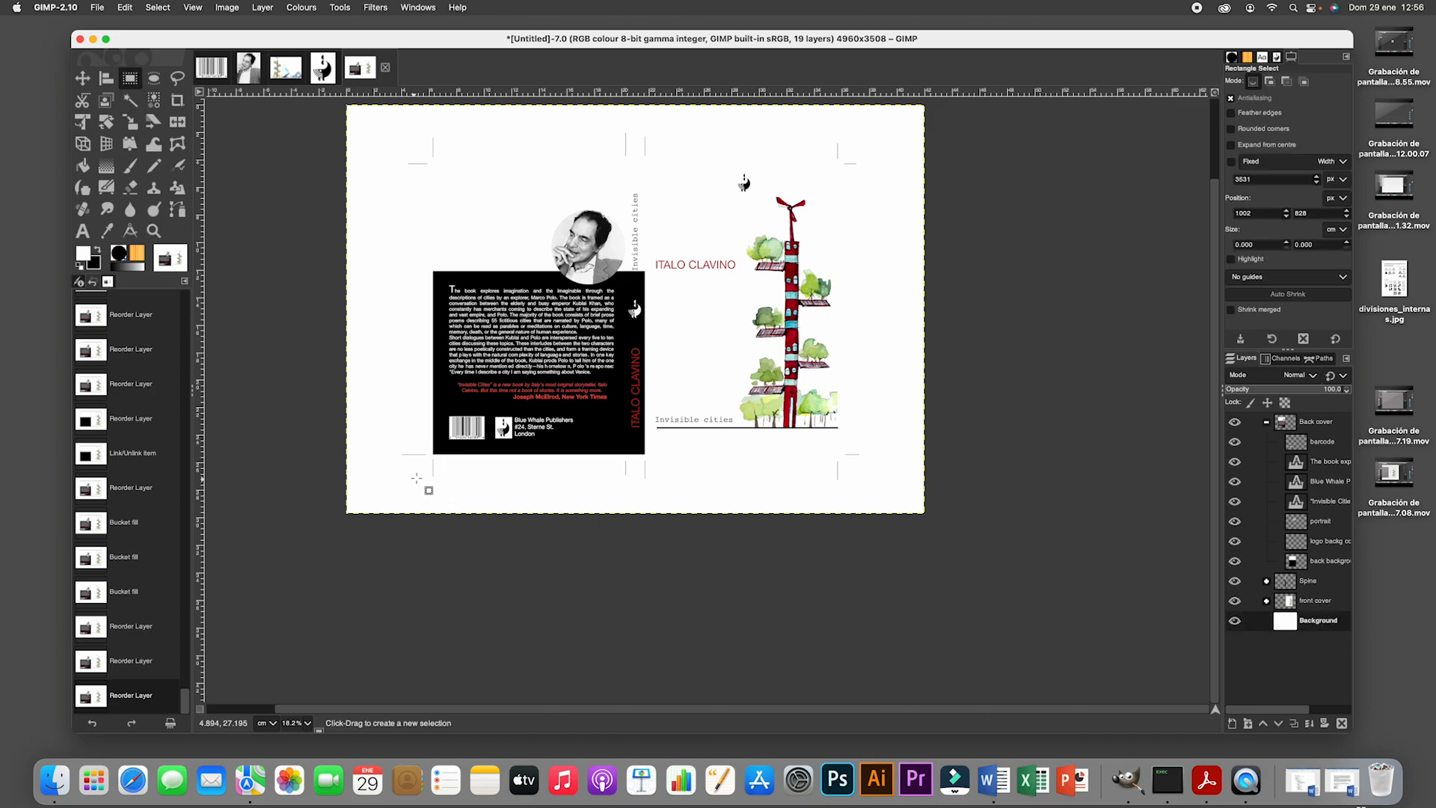
left_click_drag(415, 477, 882, 518)
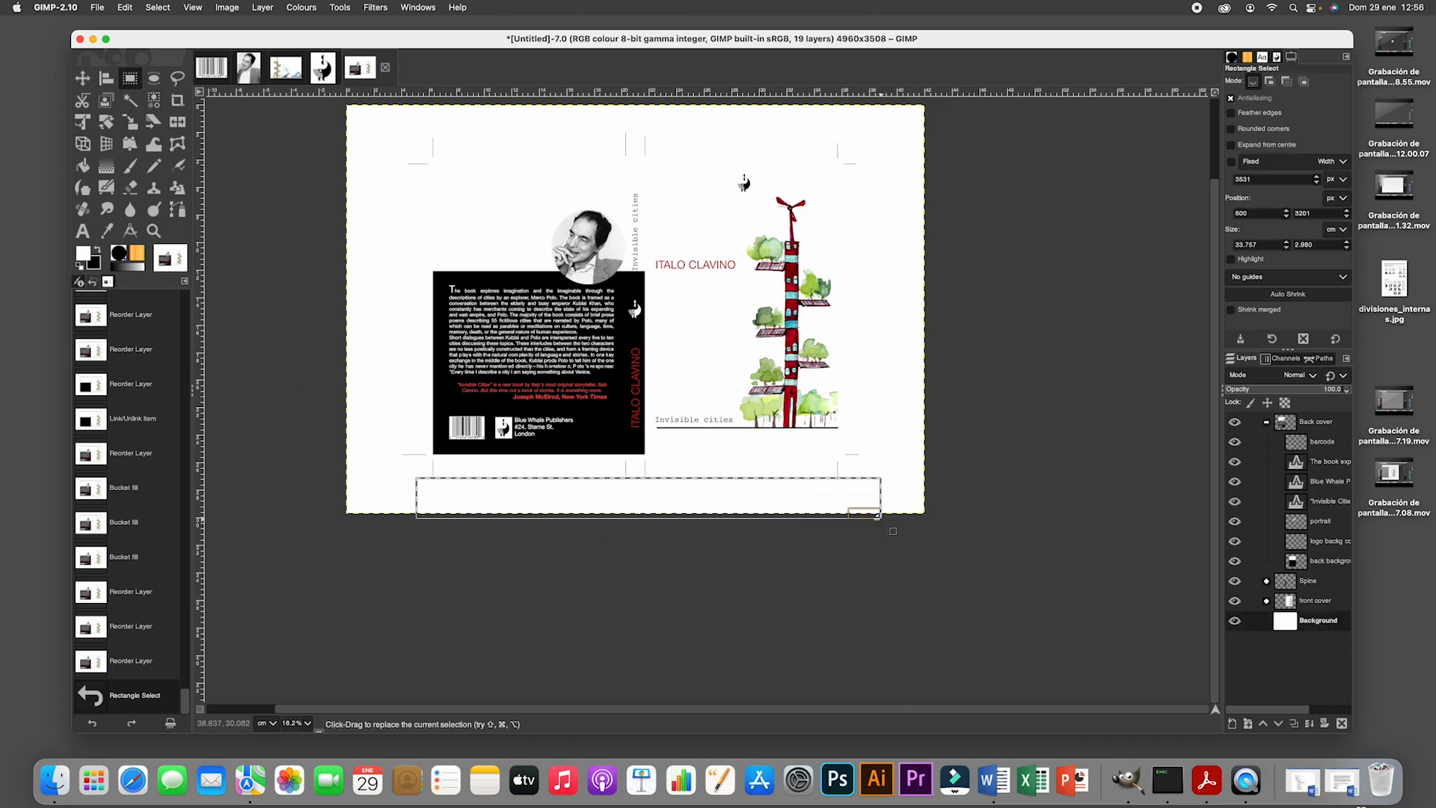
left_click_drag(619, 496, 620, 493)
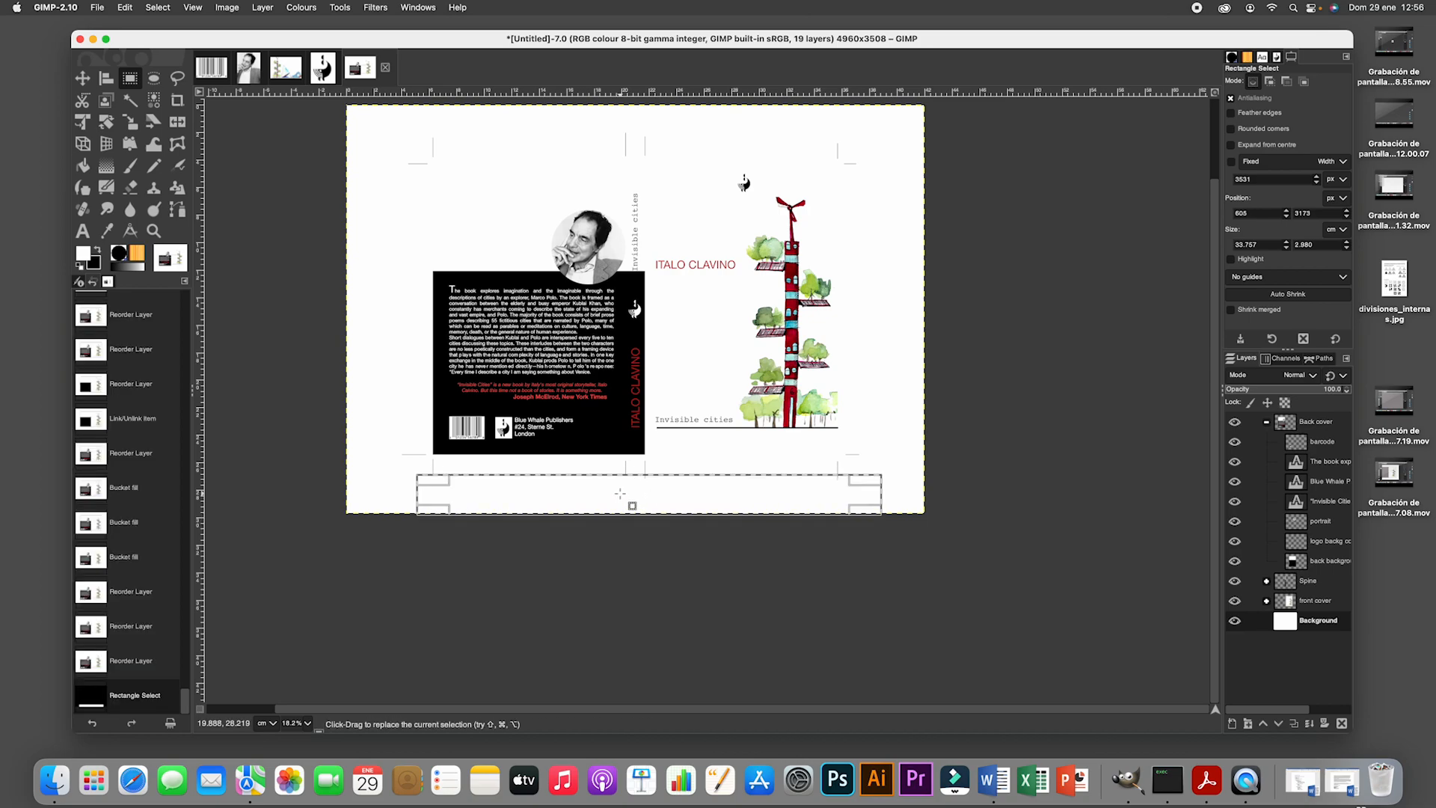
left_click(96, 252)
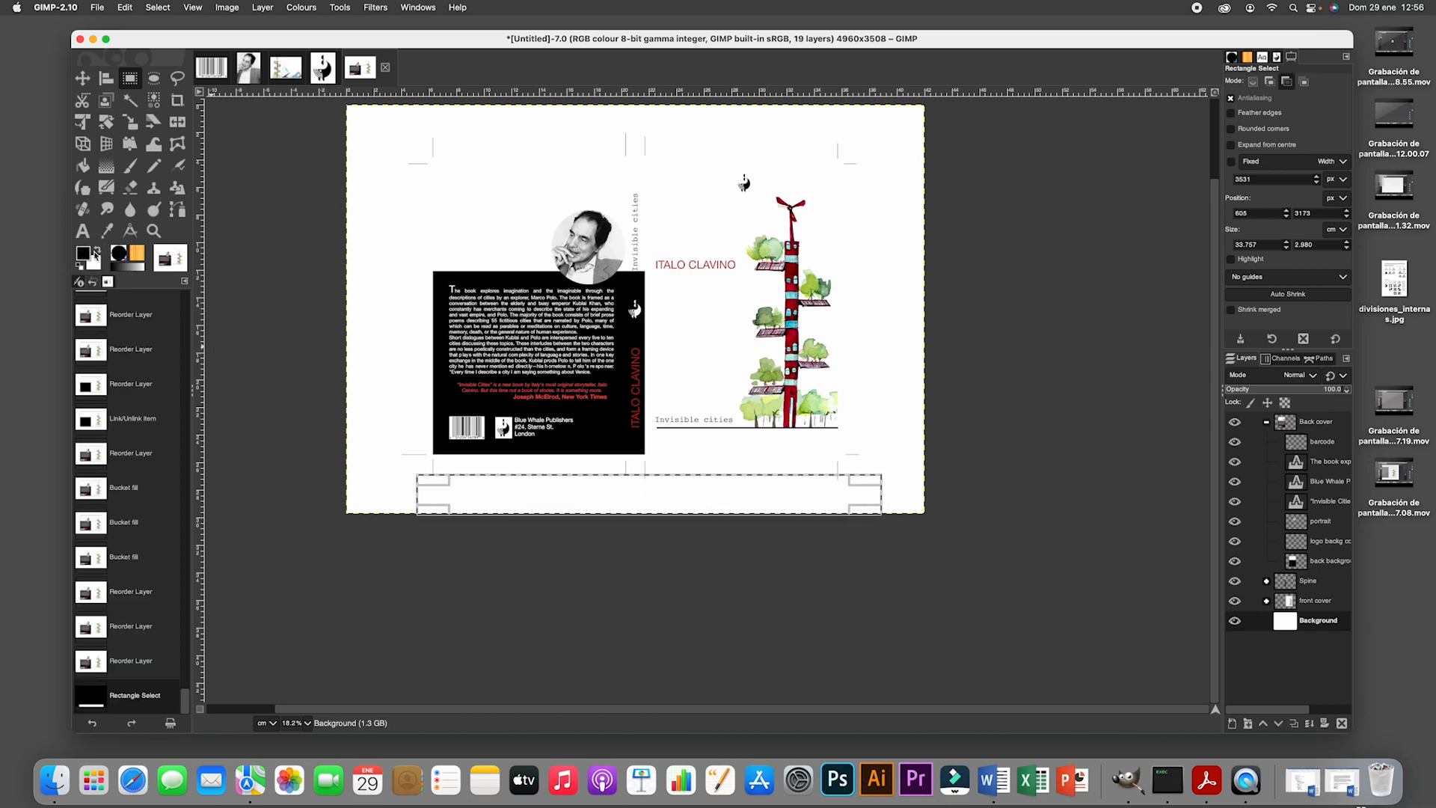
key("super+x")
left_click(1286, 631)
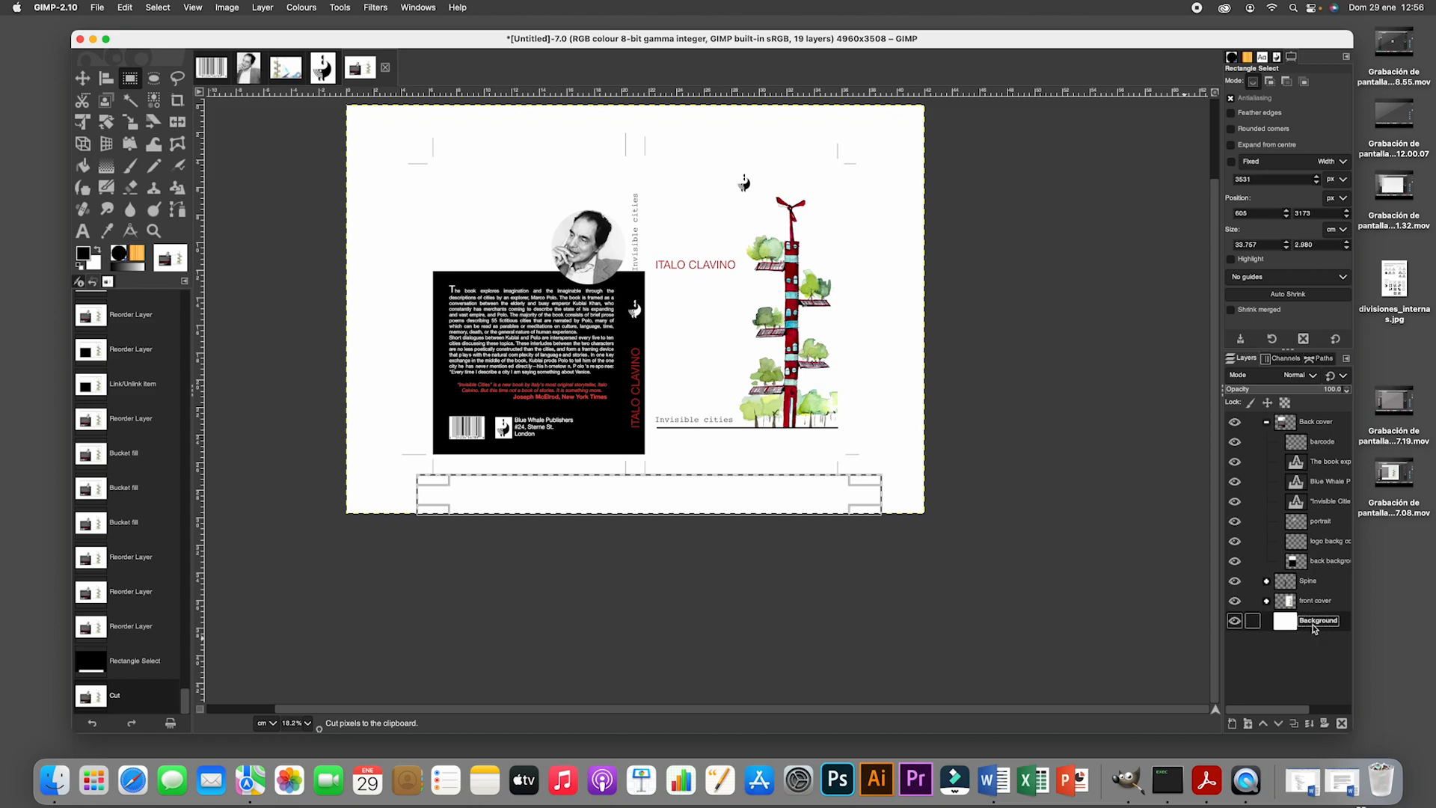
key("super+x")
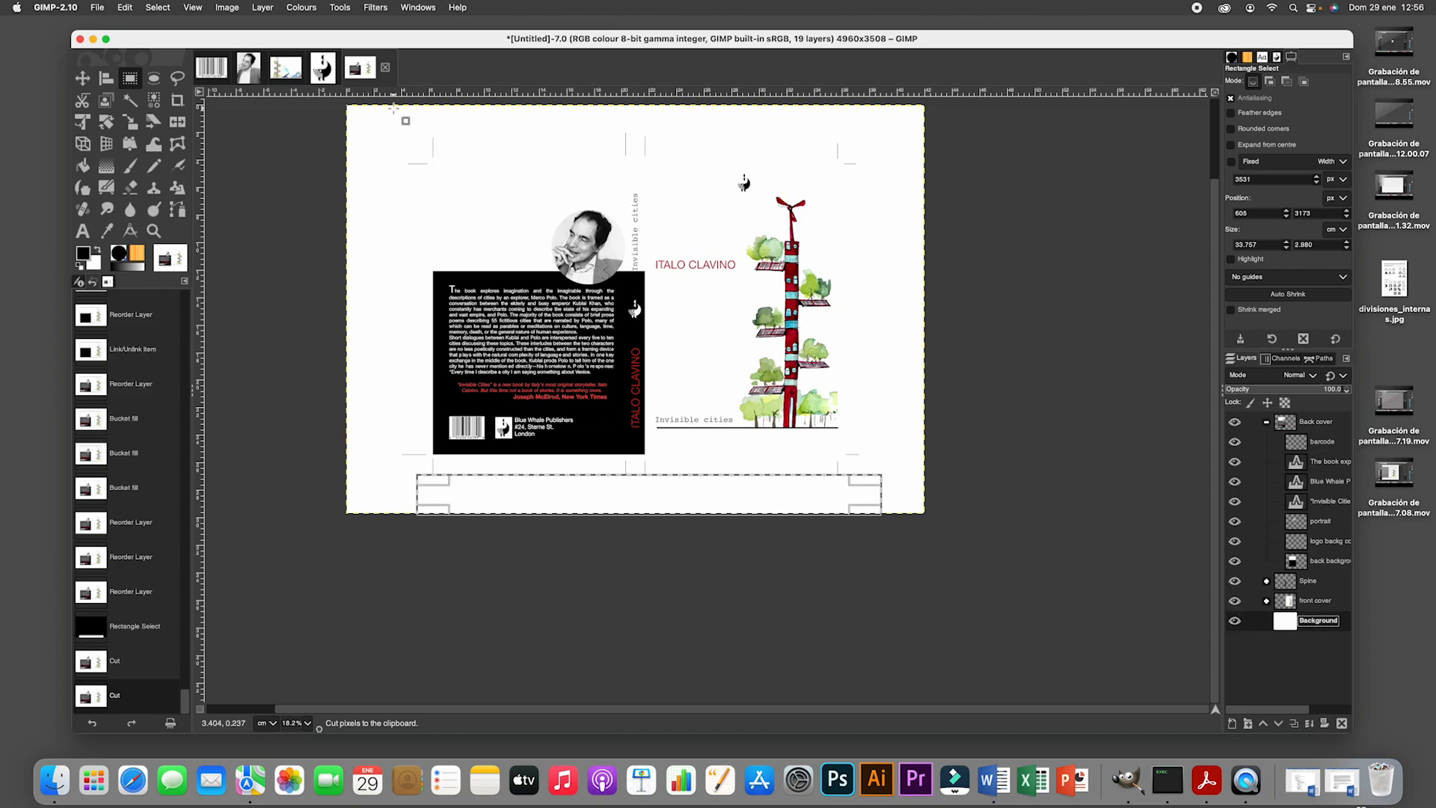
Trim the upper and left crop marks by cutting strips about 35.4 × 2.5 cm and 3.6 × 25.4 cm from the Background layer.
left_click_drag(393, 110, 881, 143)
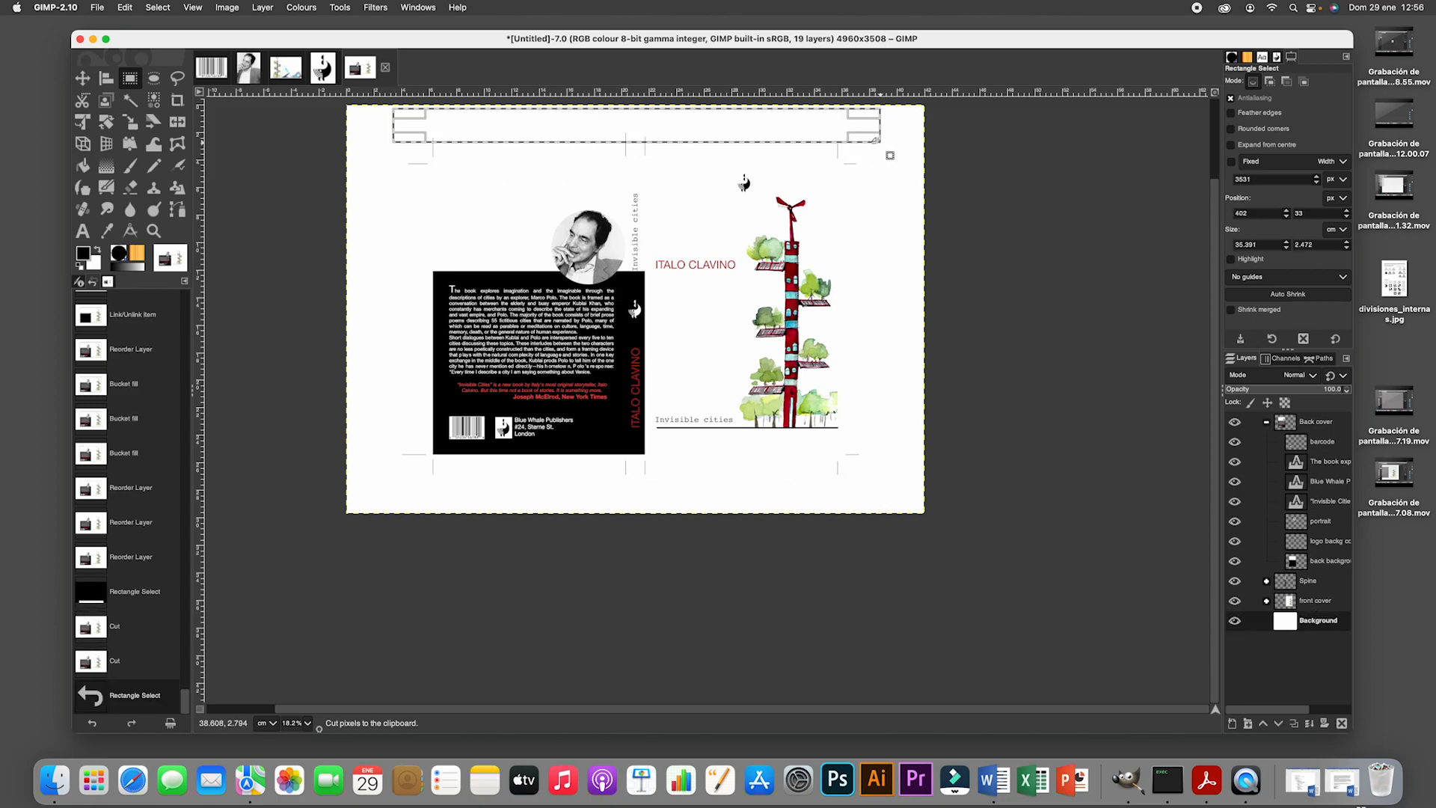
key("super+x")
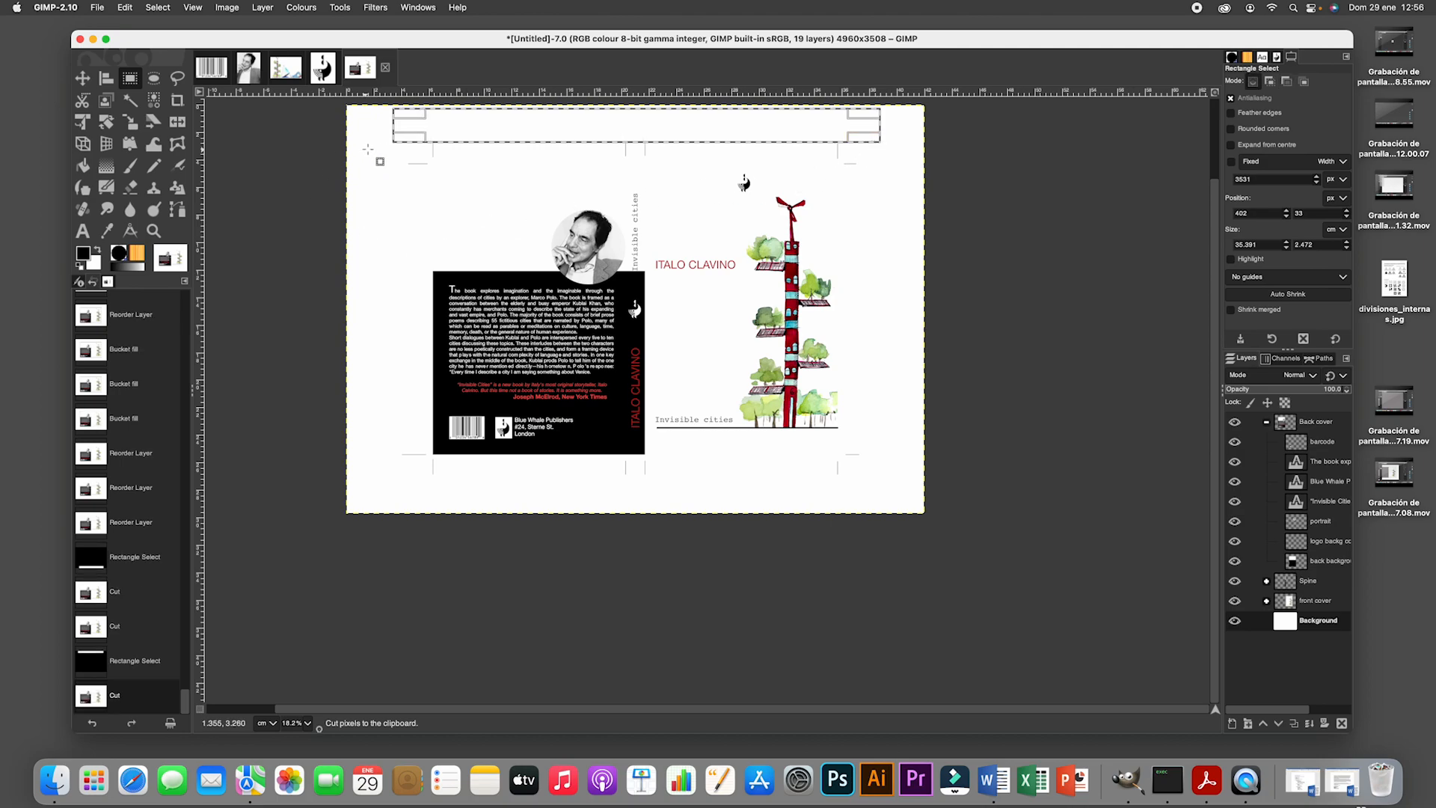
left_click_drag(358, 132, 407, 483)
key("super+x")
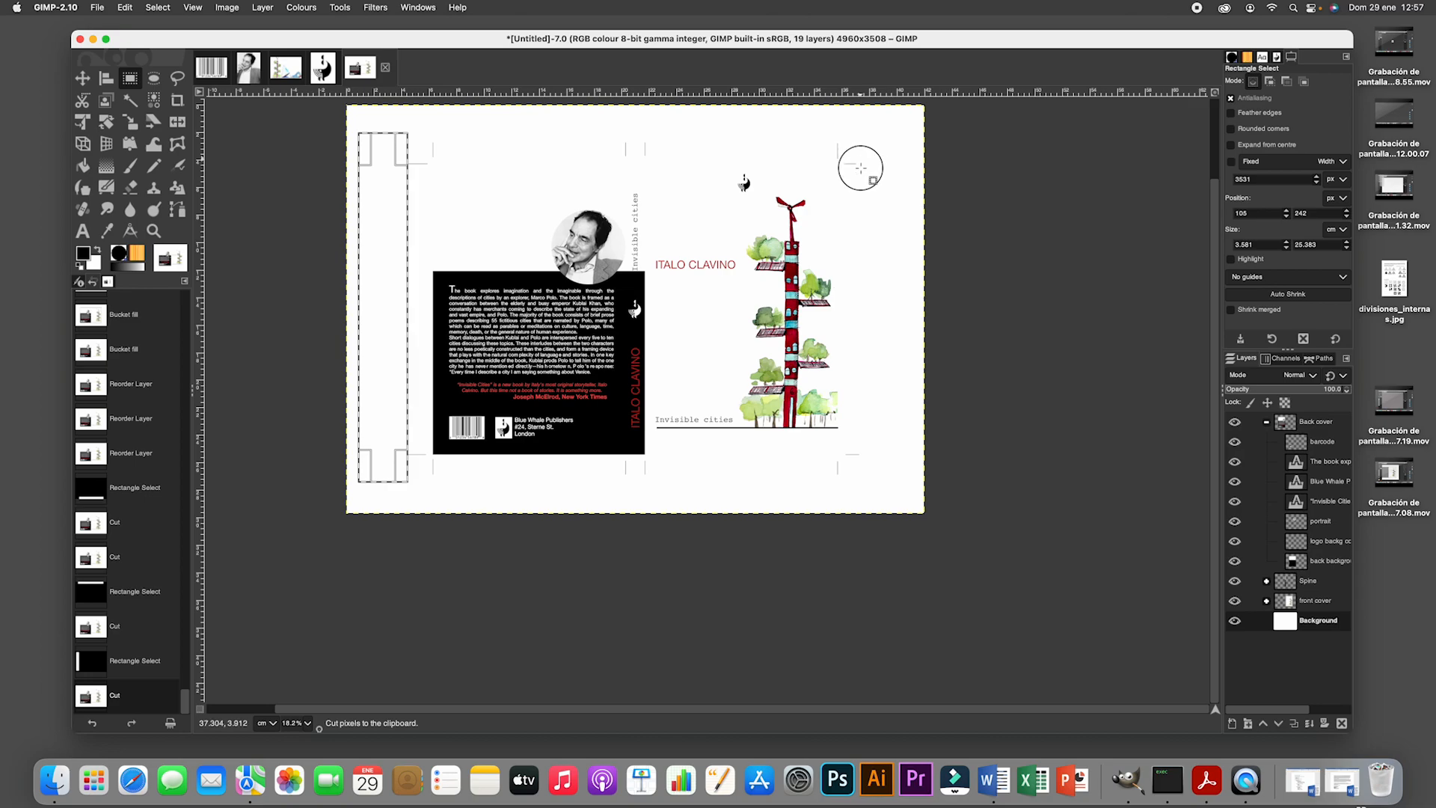
Trim the right crop marks by cutting a strip about 5.9 × 23.4 cm from the Background layer, and clear the selection.
left_click_drag(859, 158, 941, 480)
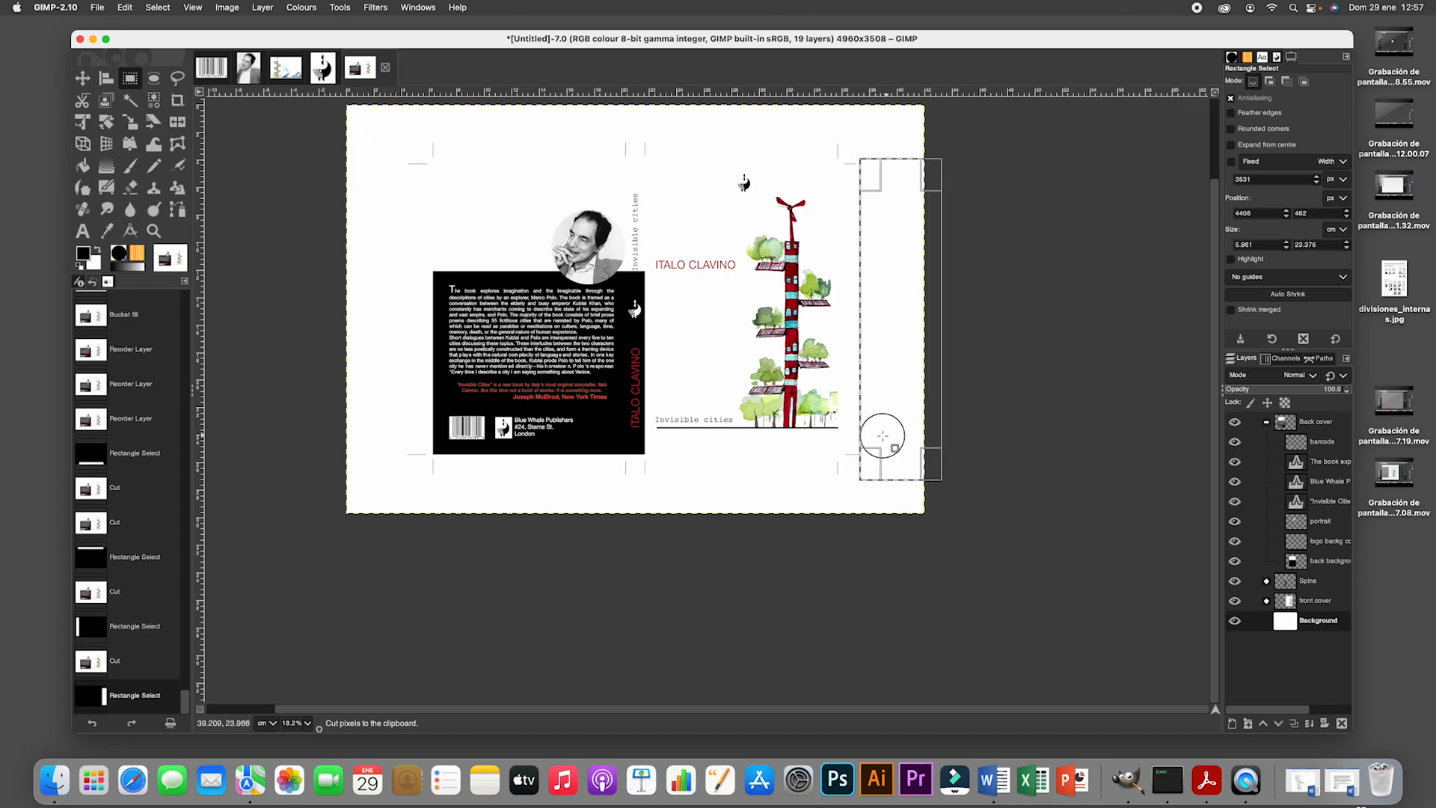
left_click_drag(859, 436, 853, 437)
key("super+x")
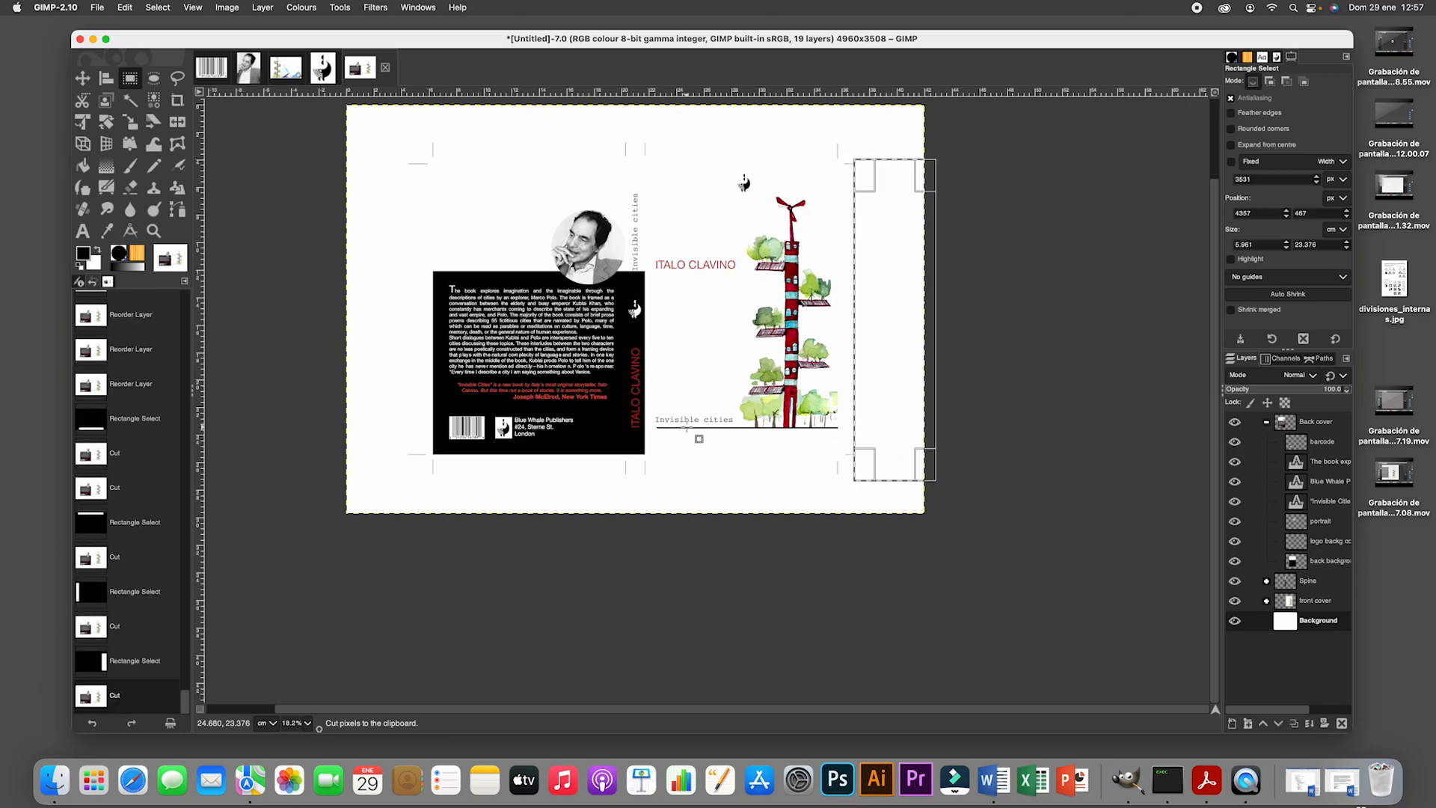
left_click(165, 8)
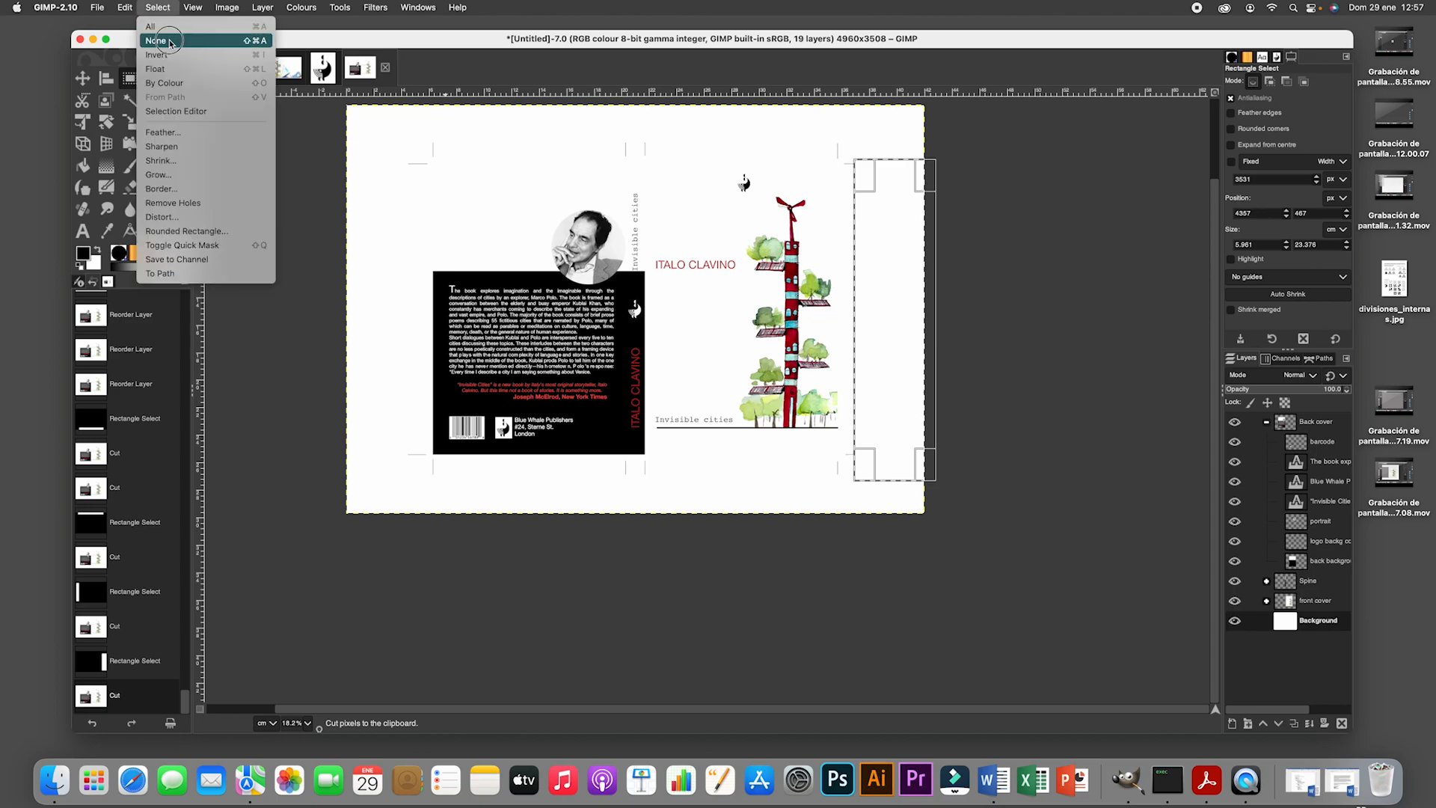
left_click(168, 41)
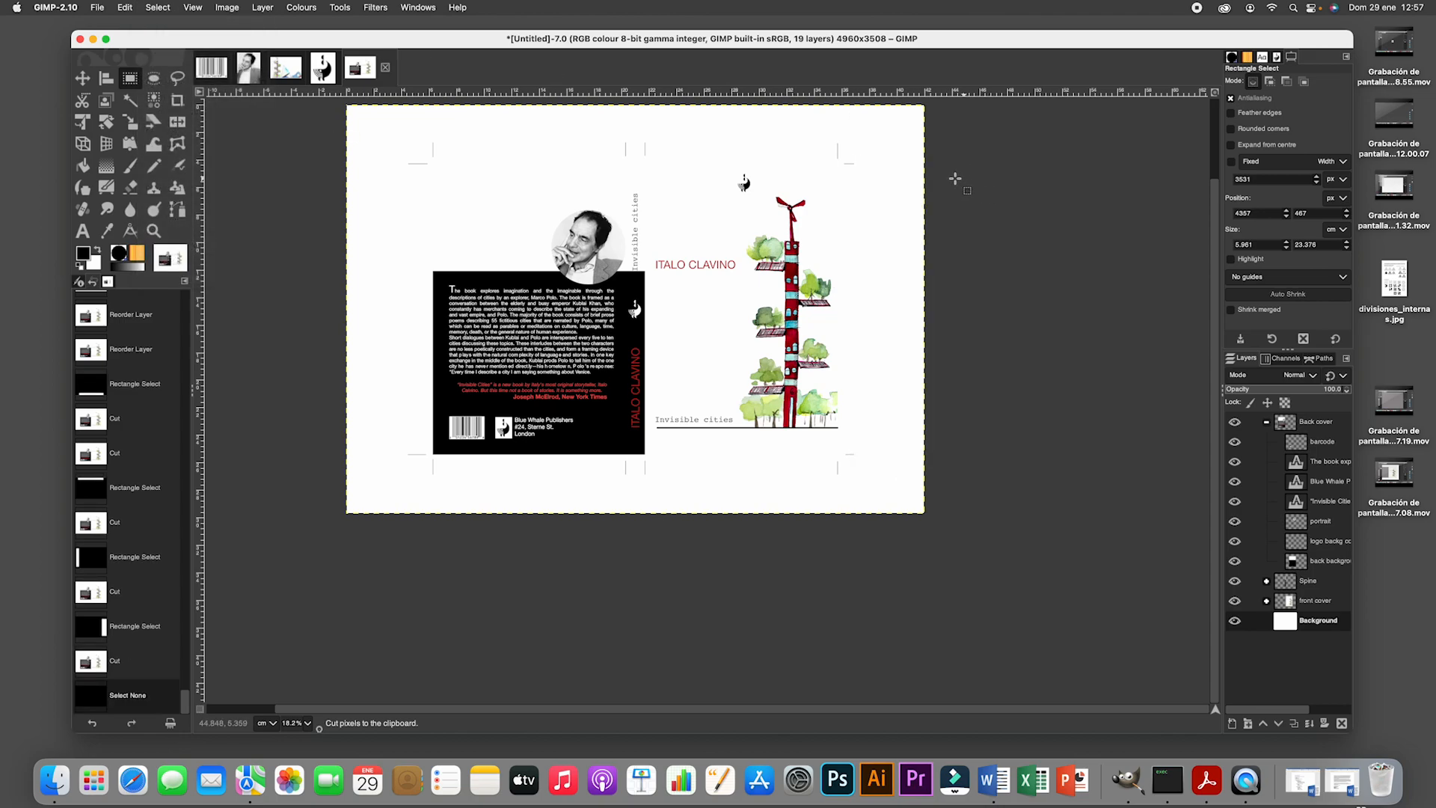
Save the image as book_cover_design in the "TDT_ graphic design" folder on the Desktop.
left_click(95, 8)
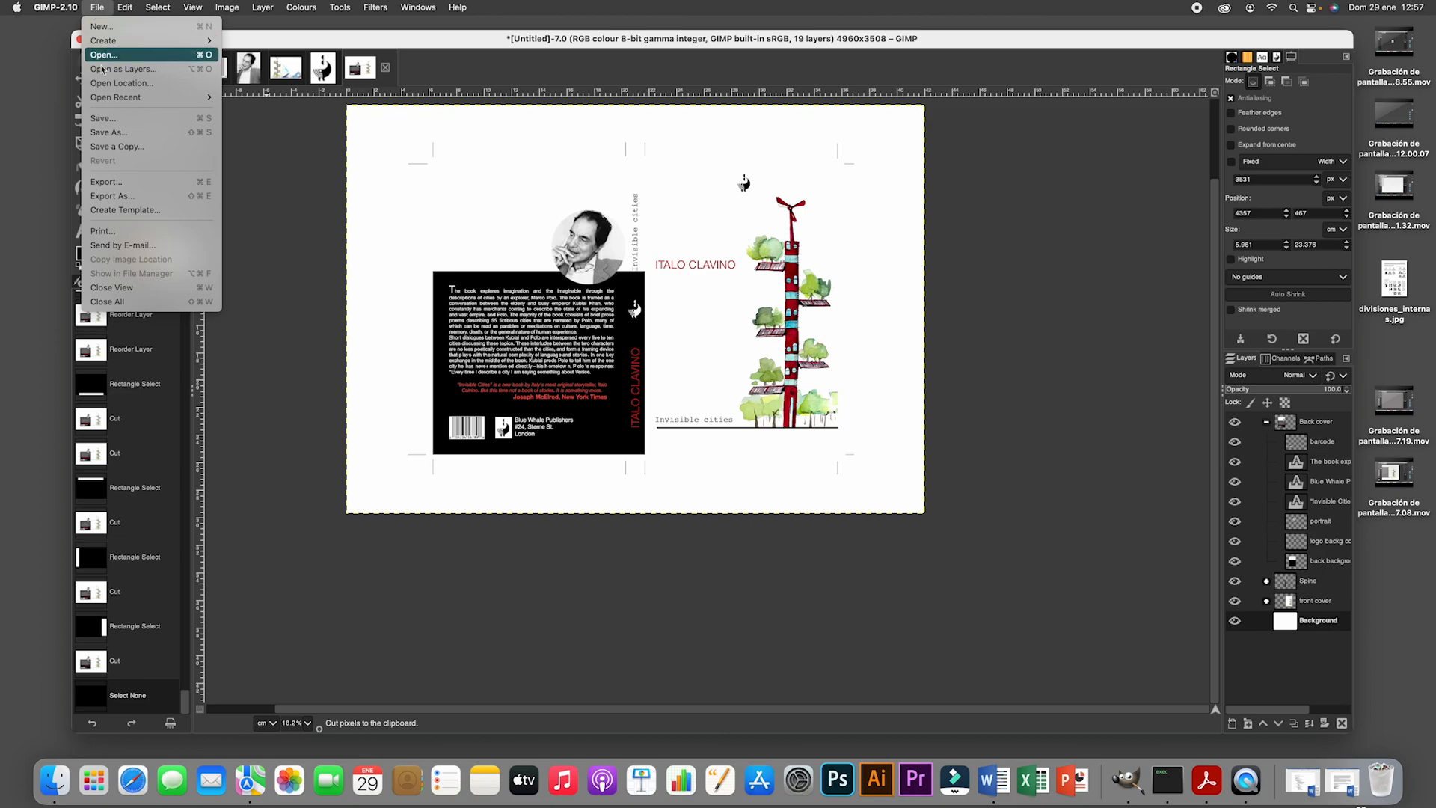
left_click(102, 119)
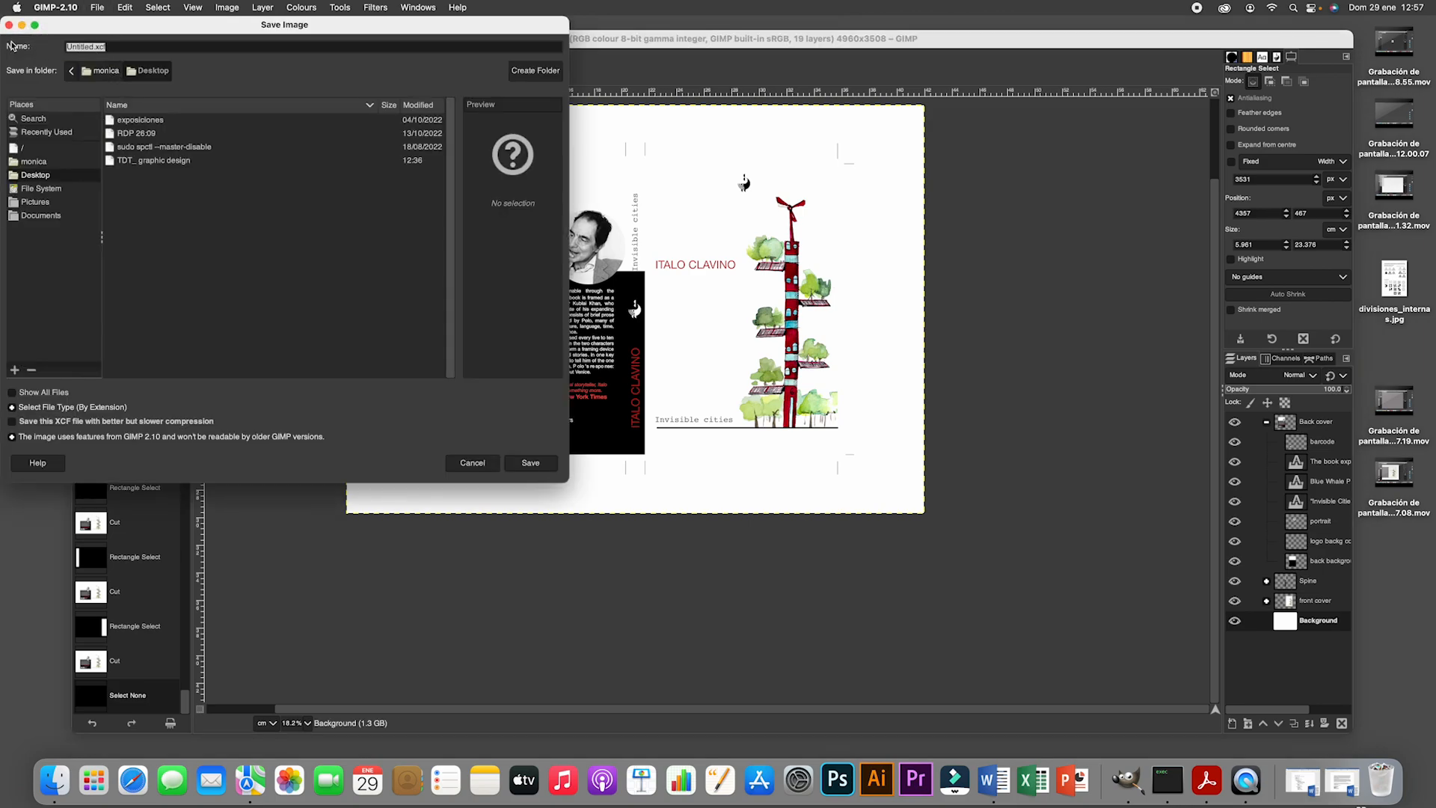
type("book_cover_design")
left_click(33, 162)
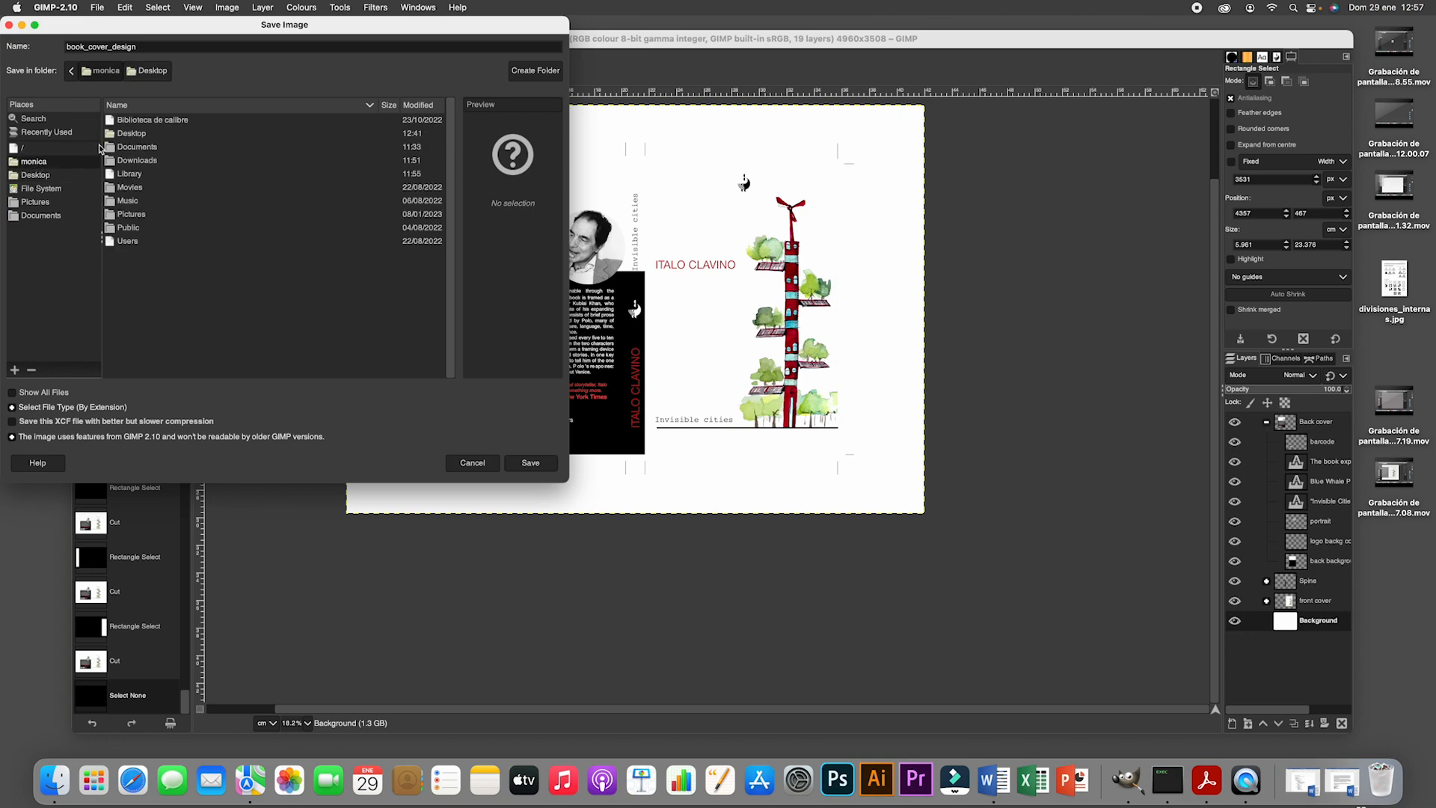
double_click(124, 135)
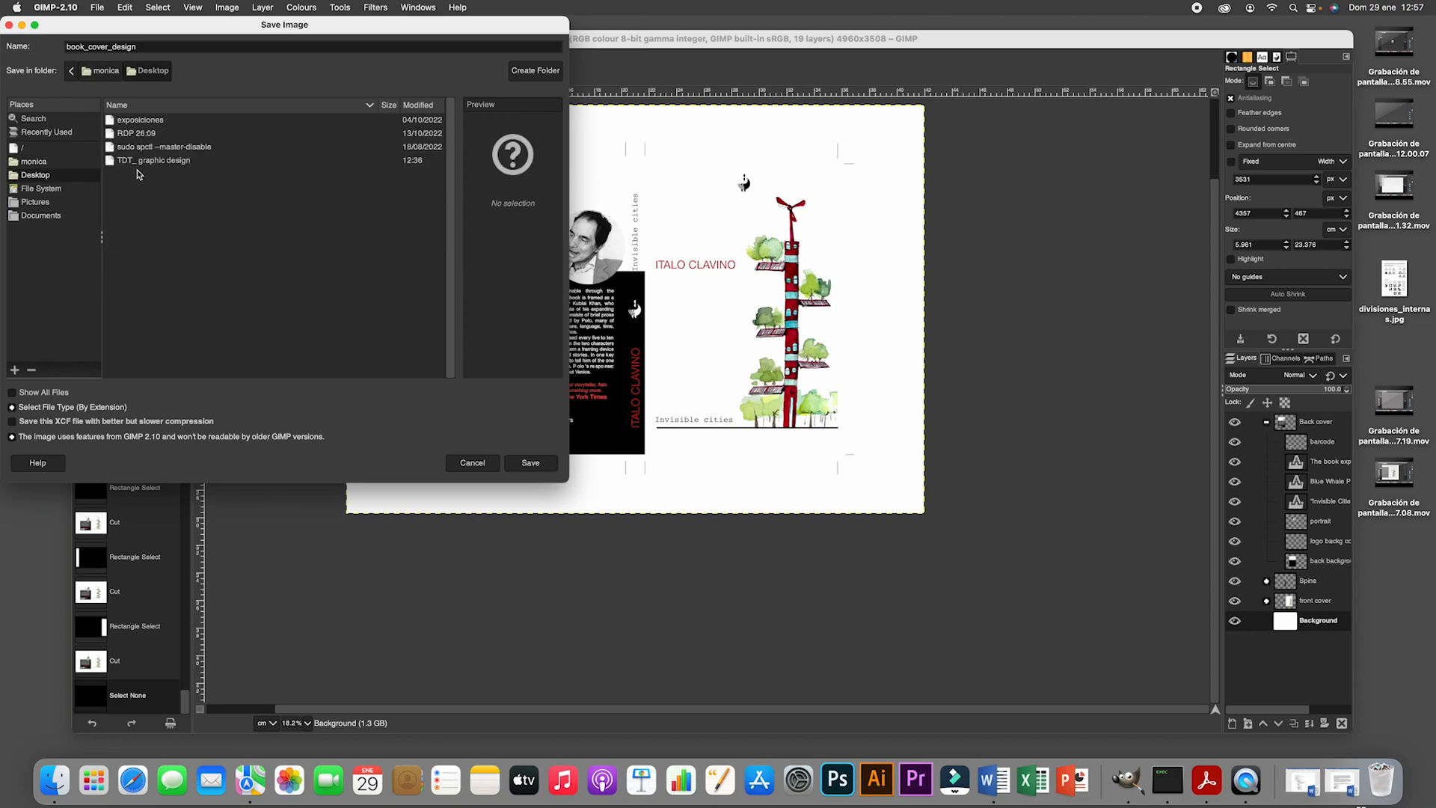
double_click(124, 161)
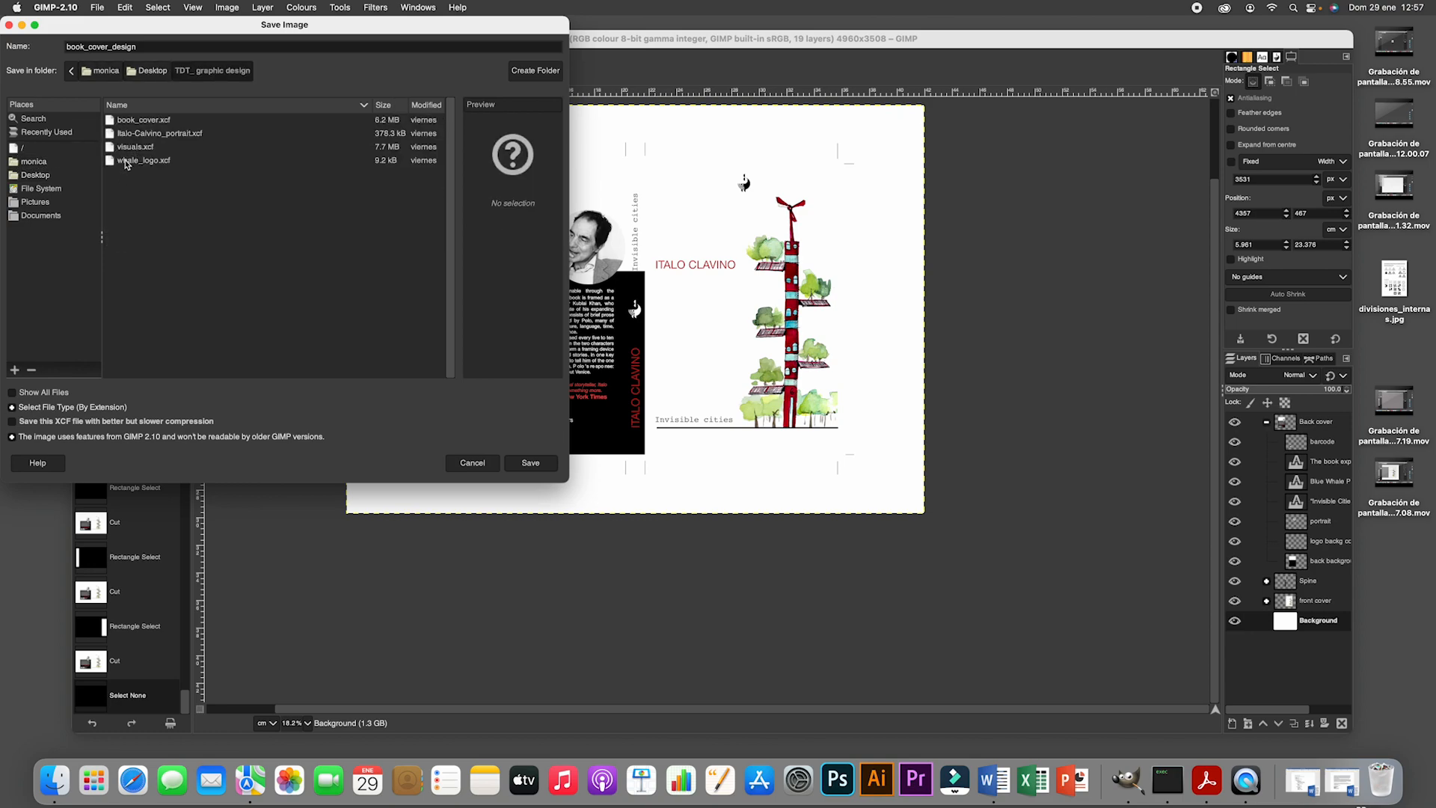
left_click(530, 463)
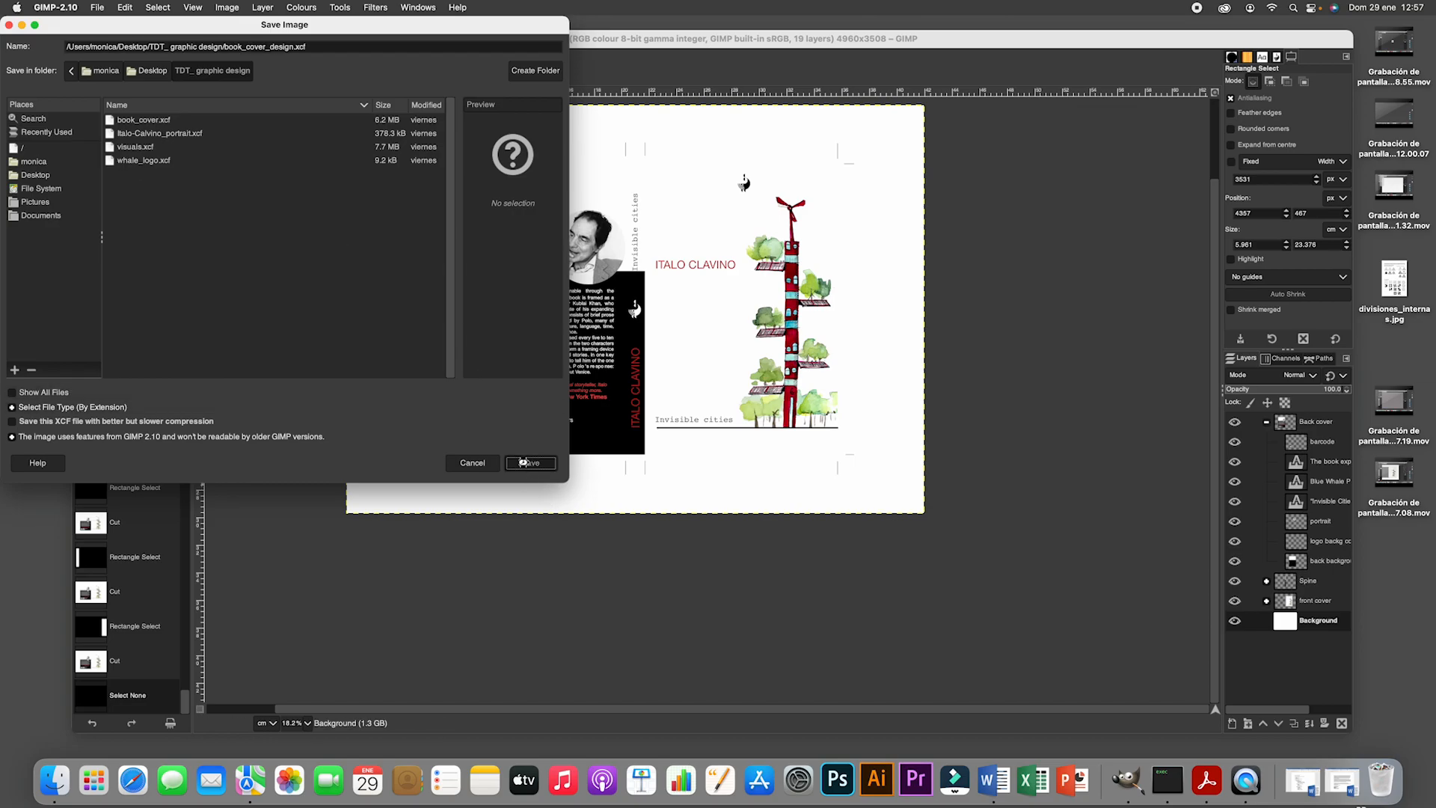
Start exporting the cover to the "TDT_ graphic design" folder as book_cover_design.pdf, with Portable Document Format as the file type.
left_click(97, 8)
left_click(129, 198)
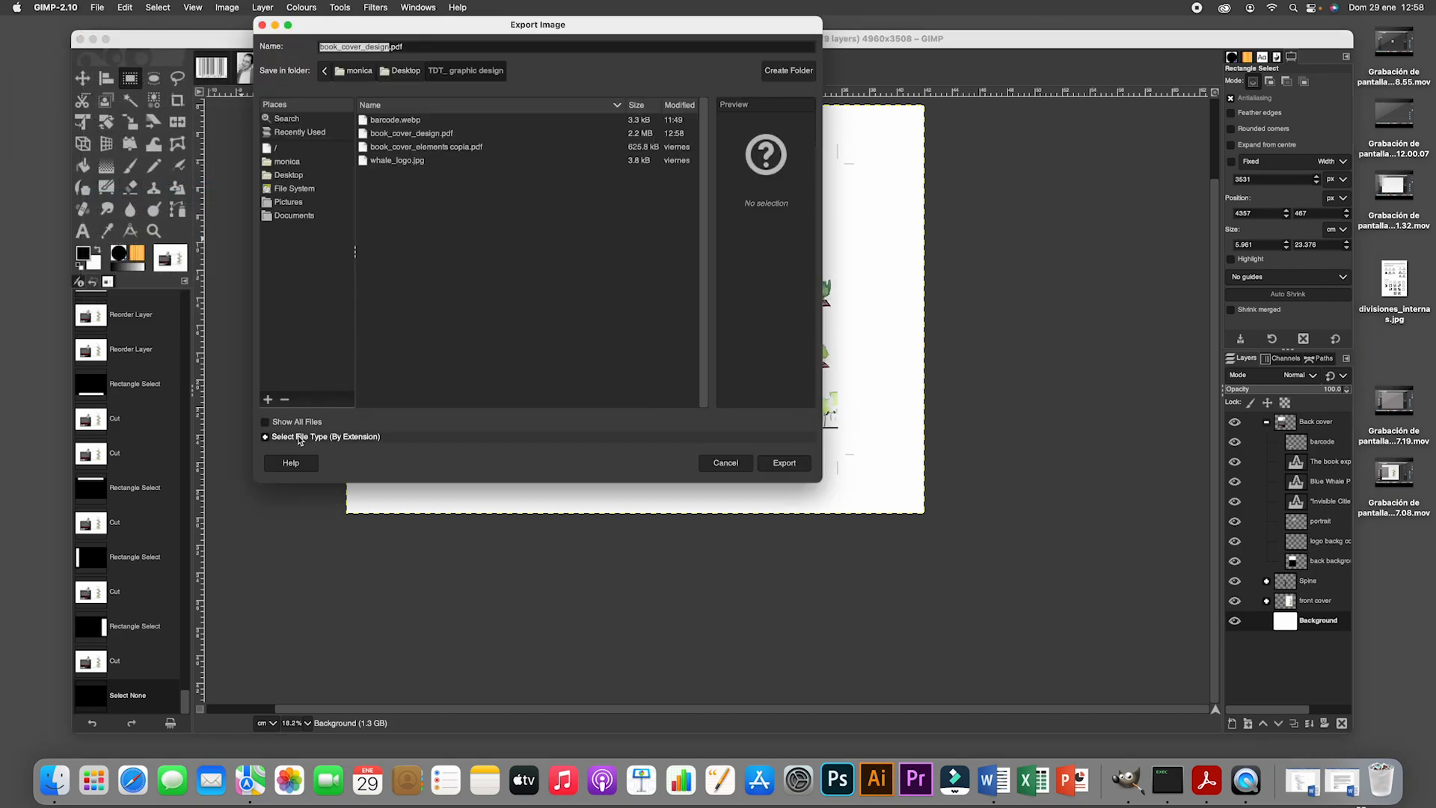
left_click(293, 437)
scroll(323, 409, "down", 8)
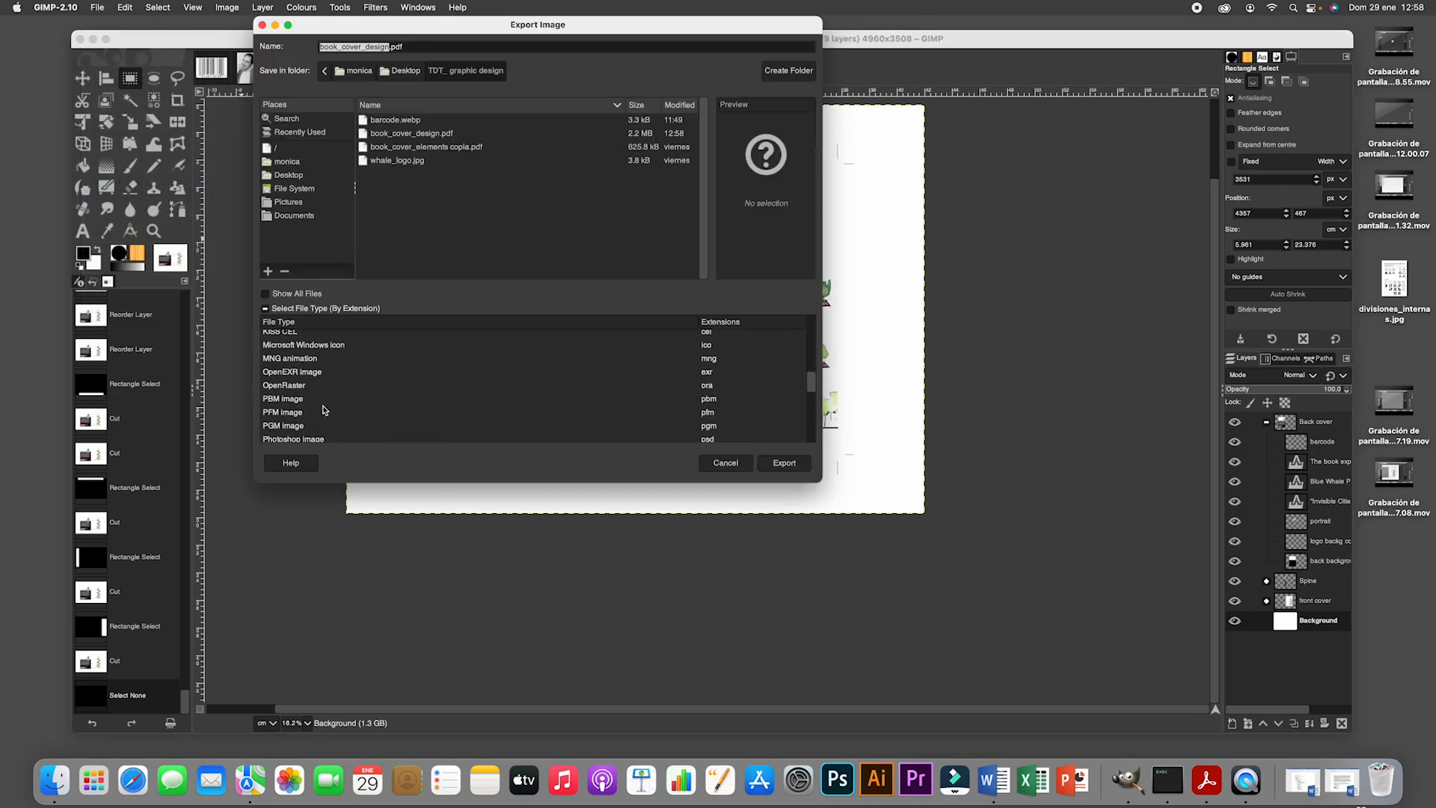
scroll(323, 411, "up", 3)
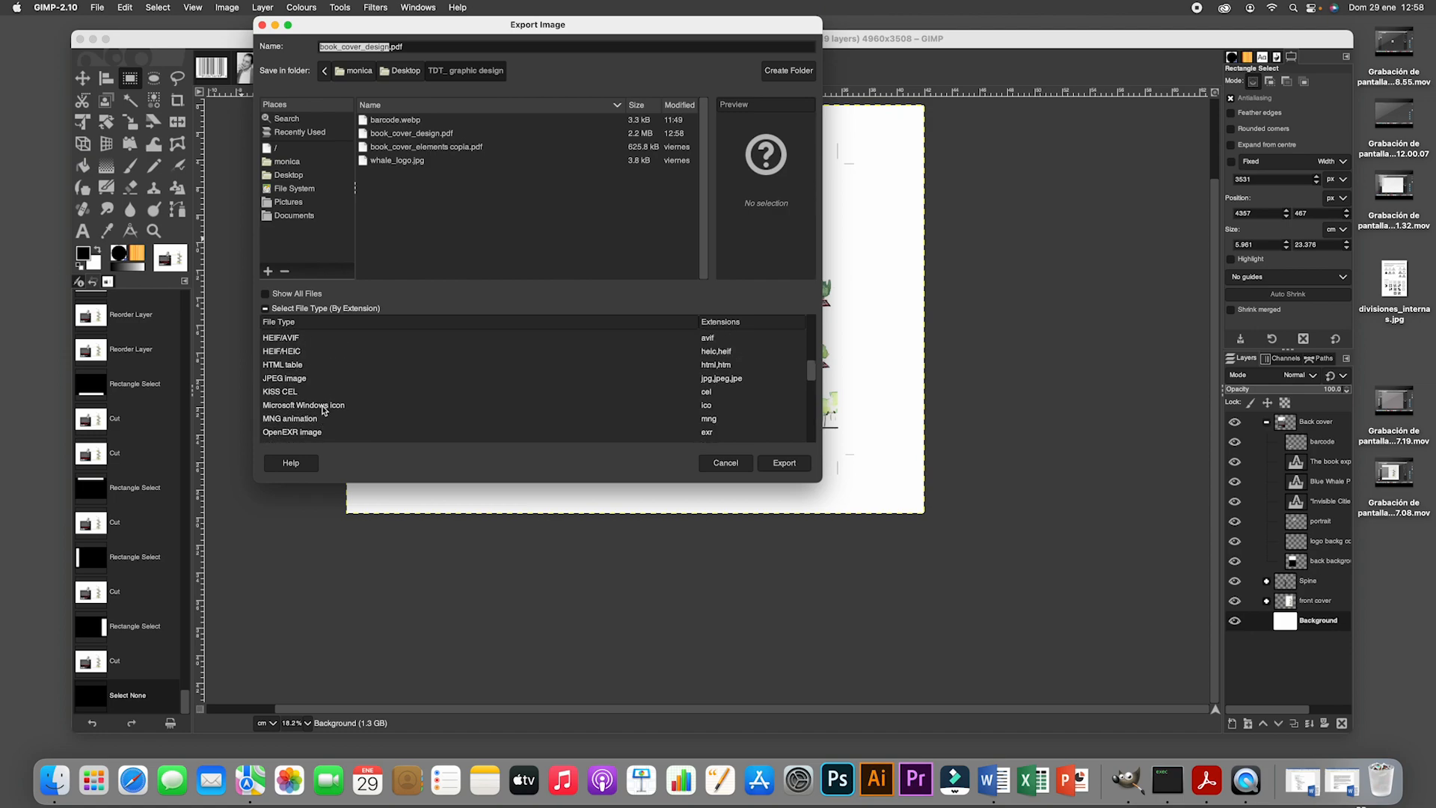
scroll(323, 410, "down", 4)
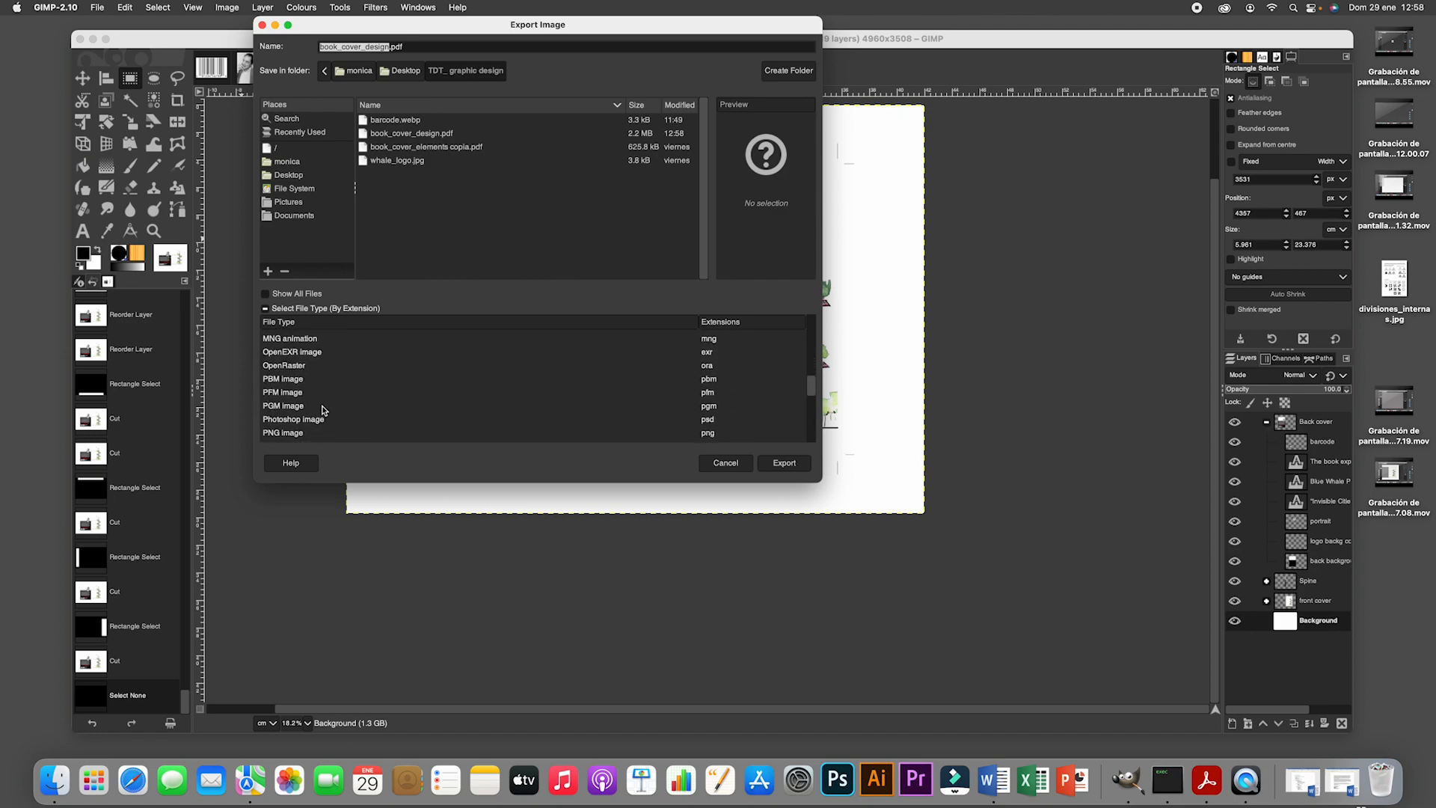
scroll(323, 414, "down", 1)
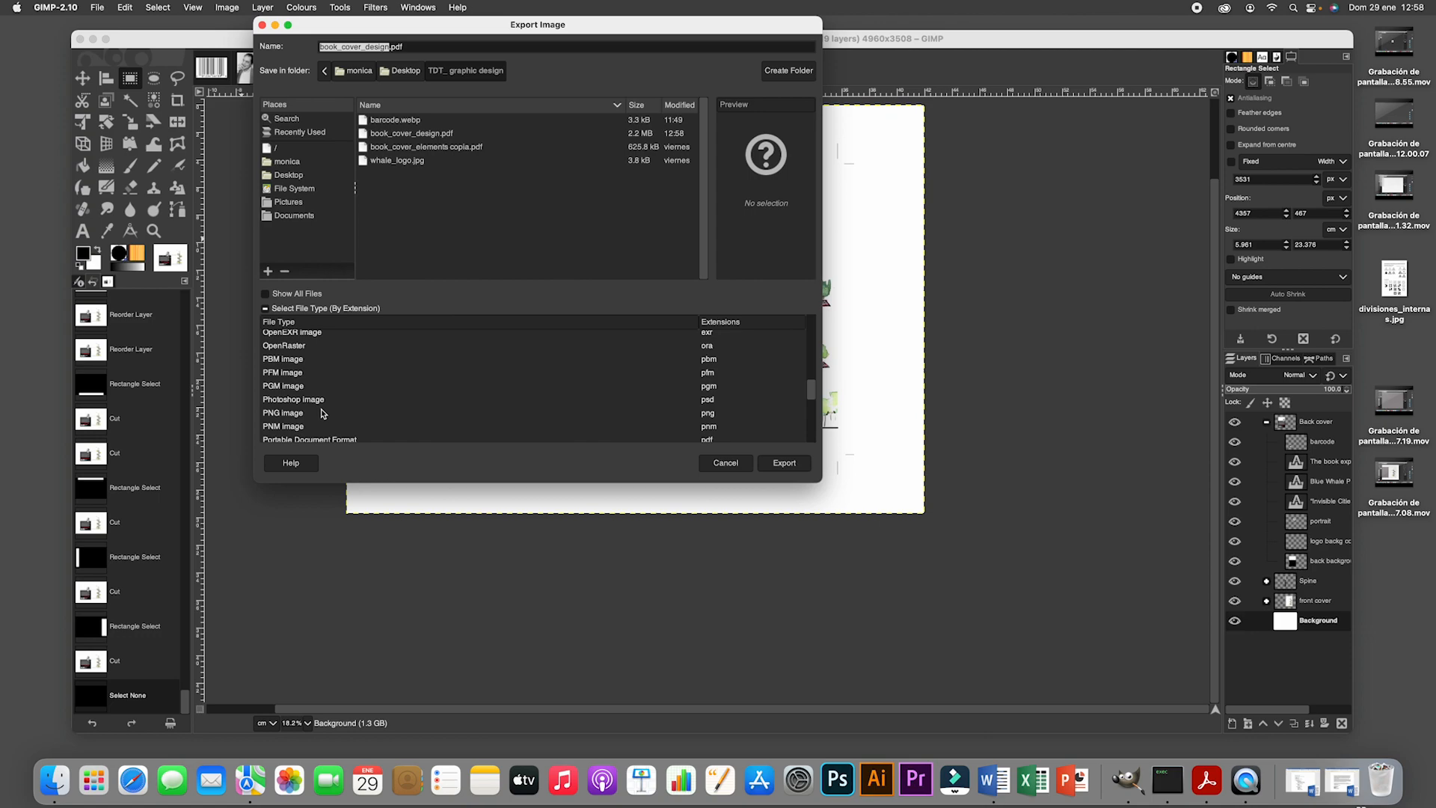
scroll(323, 413, "down", 2)
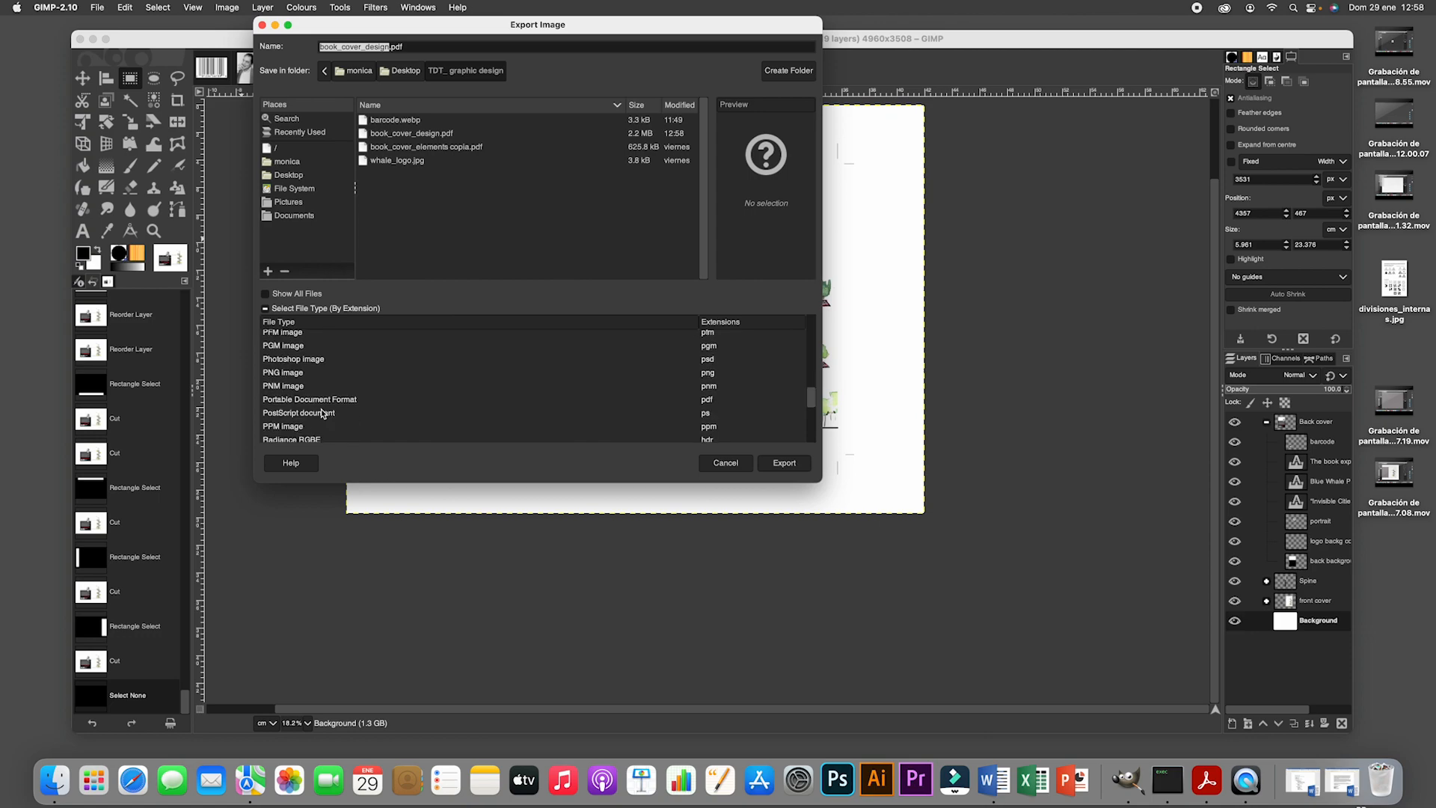
Export book_cover_design.pdf, replacing the existing file, with layers as pages turned off and bitmaps converted to vector graphics where possible.
left_click(781, 466)
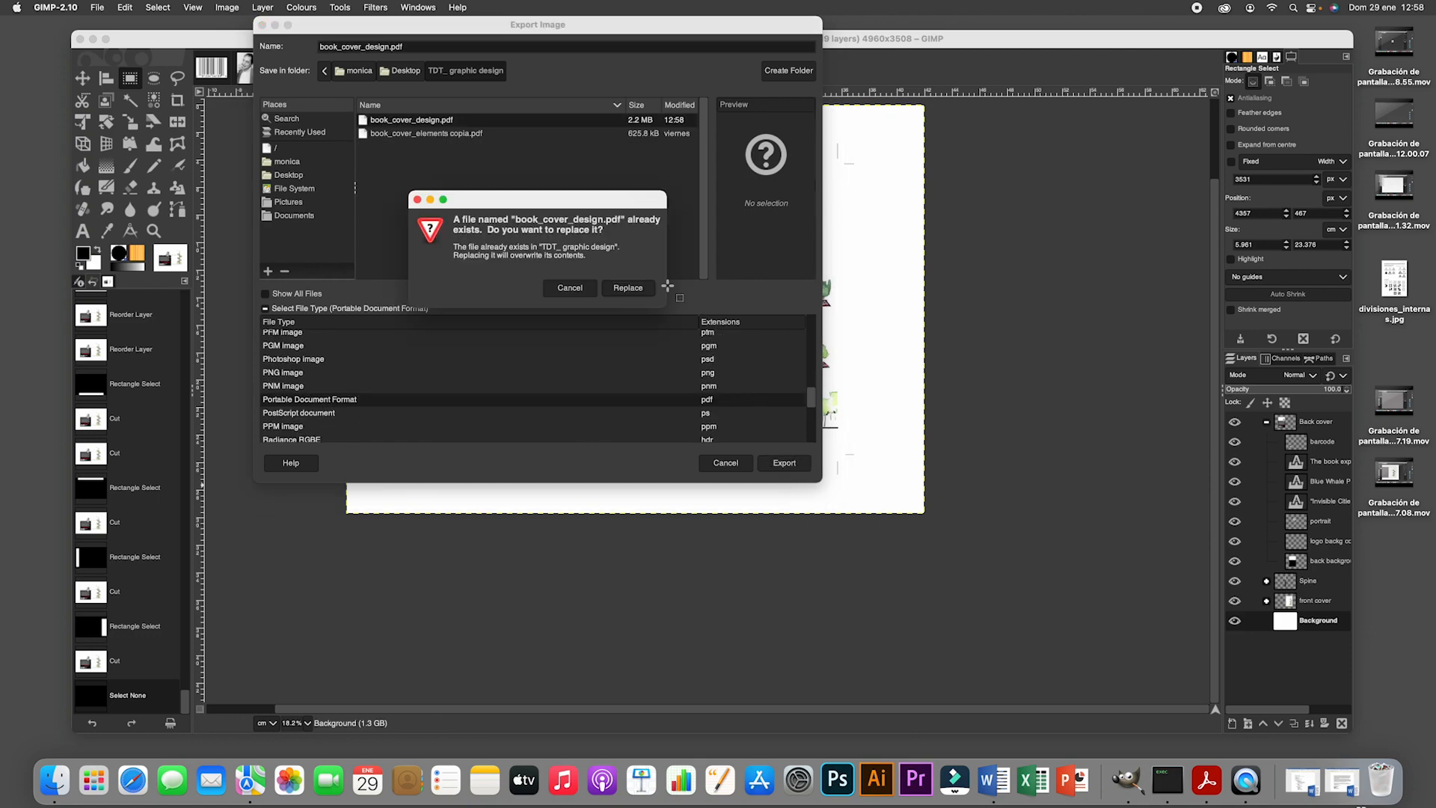
left_click(628, 289)
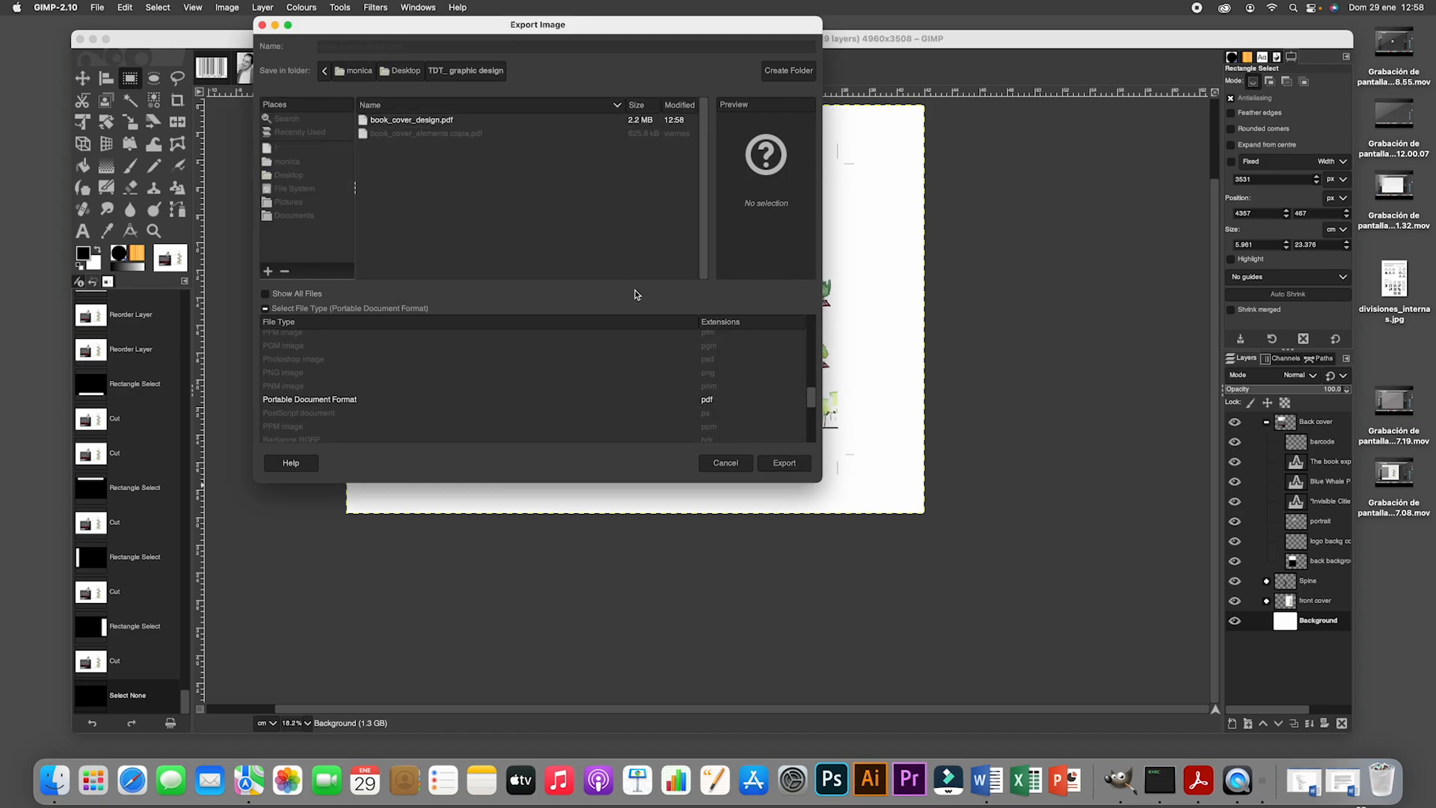
left_click(632, 350)
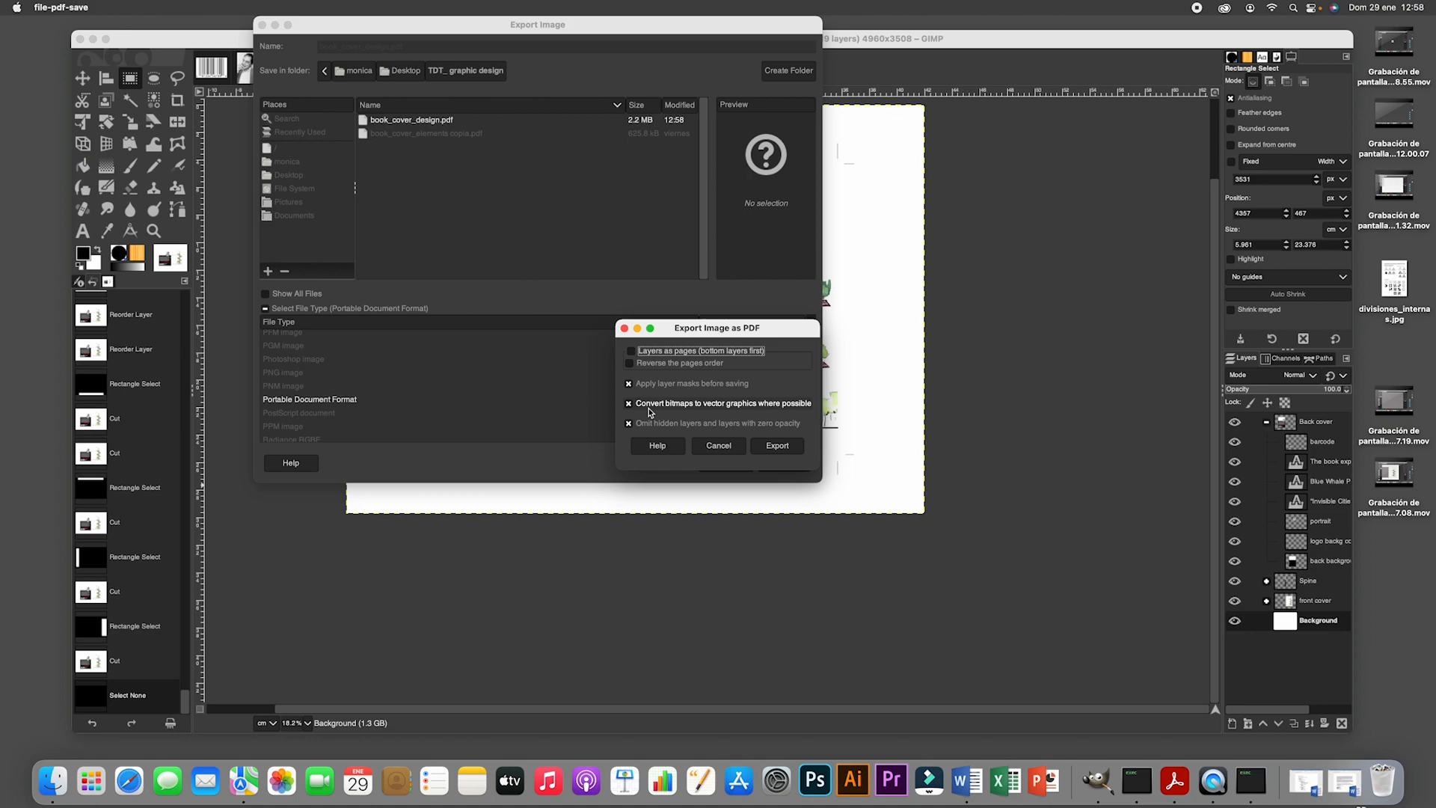
left_click(784, 450)
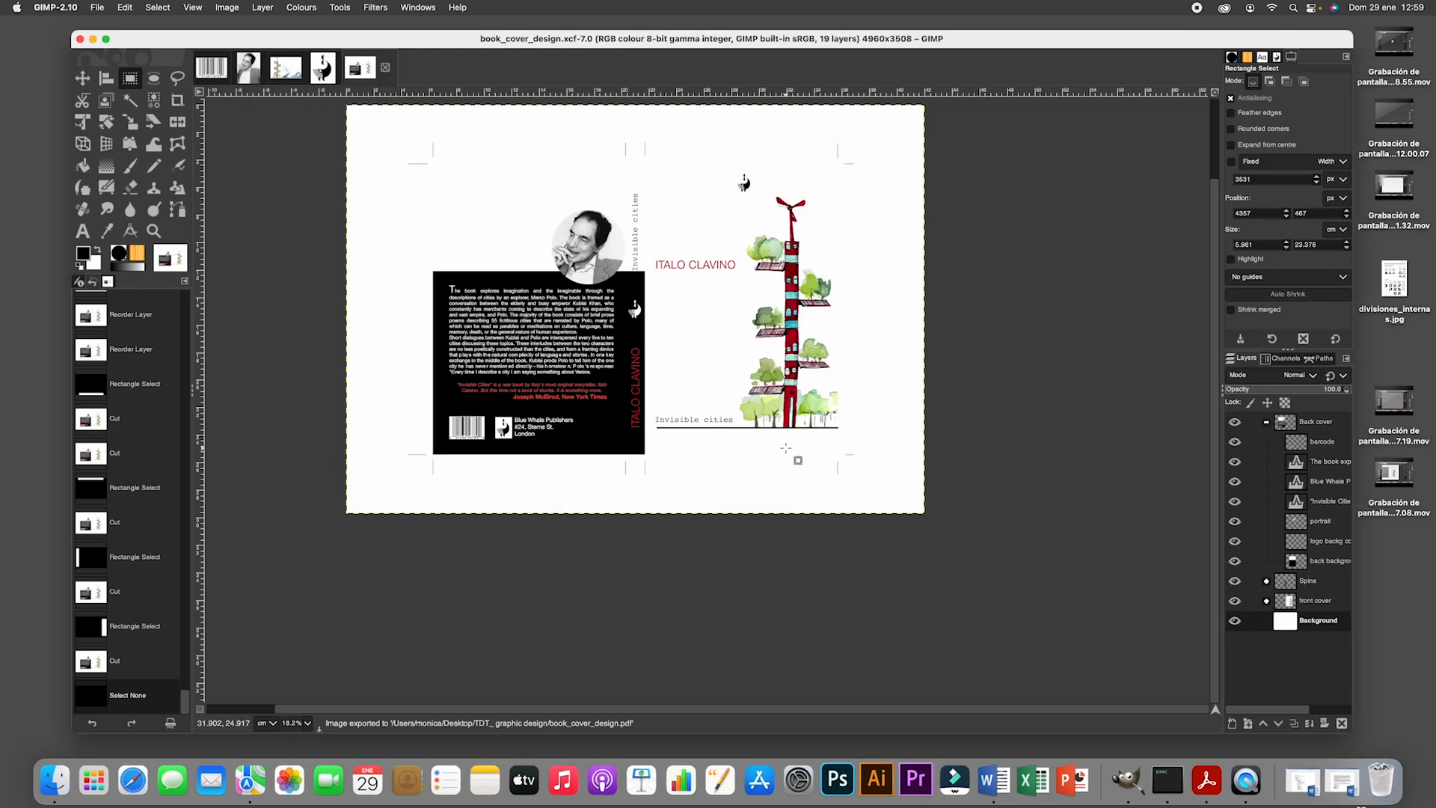
Switch to Acrobat Reader and open the exported book_cover_design PDF from the recent files.
left_click(1207, 779)
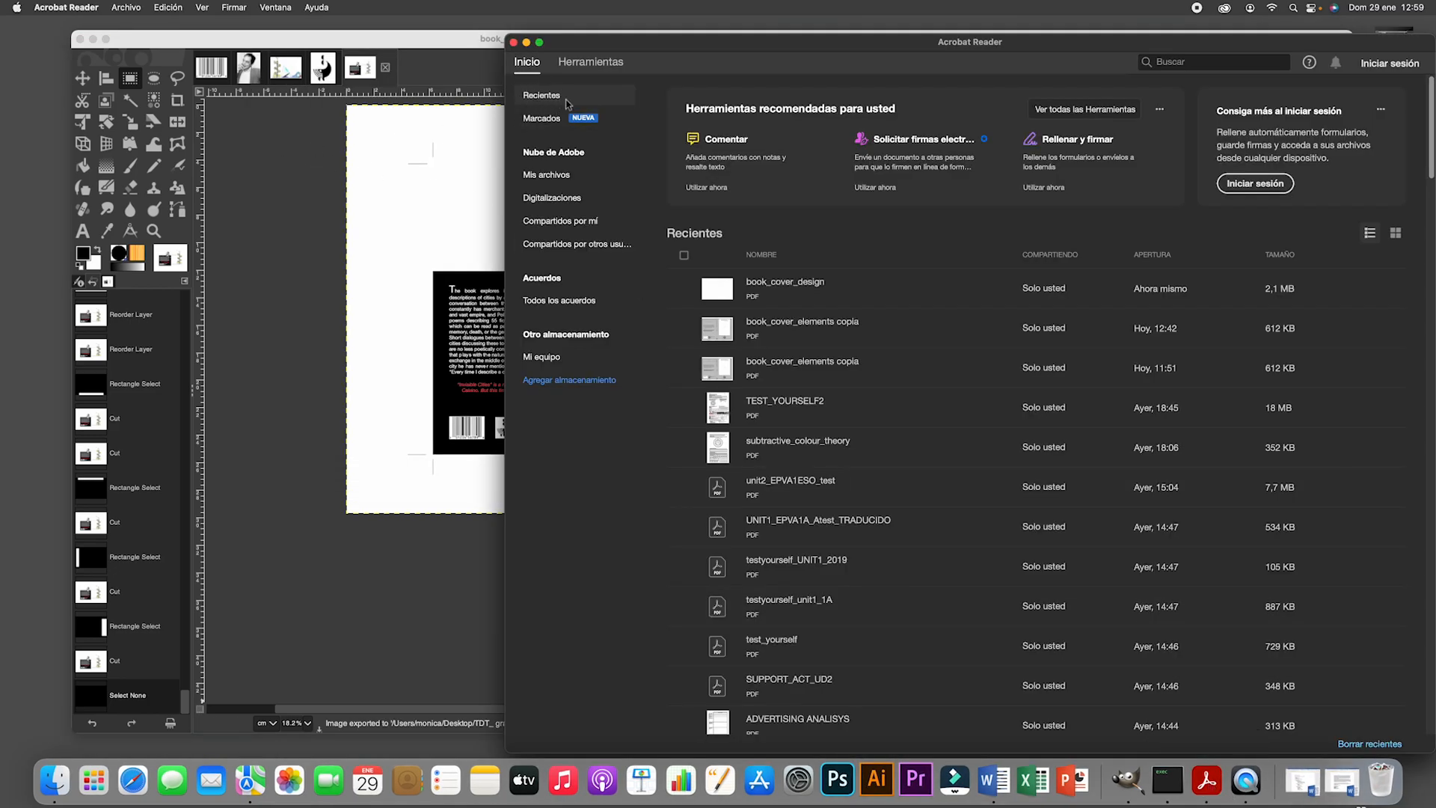
left_click(792, 291)
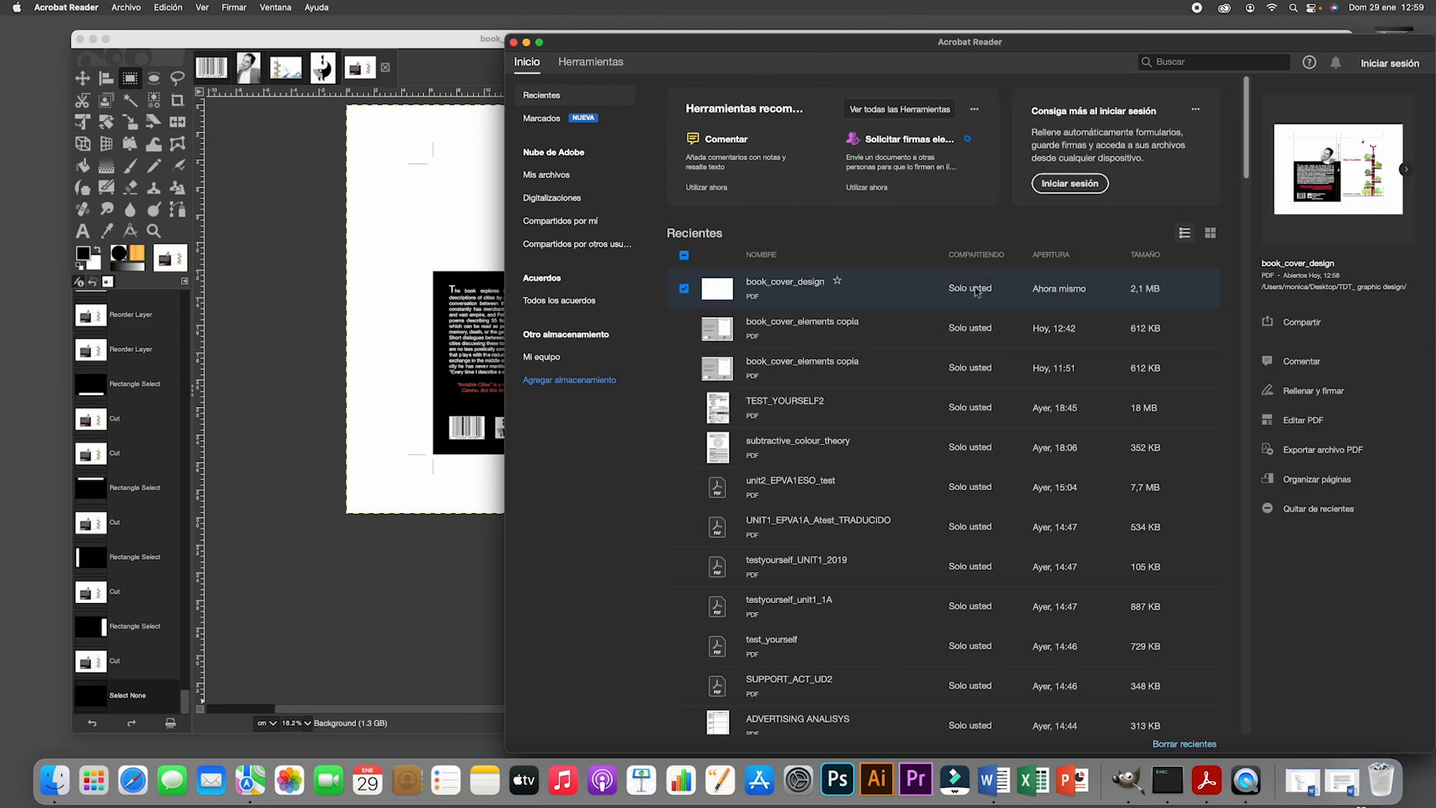
left_click(800, 287)
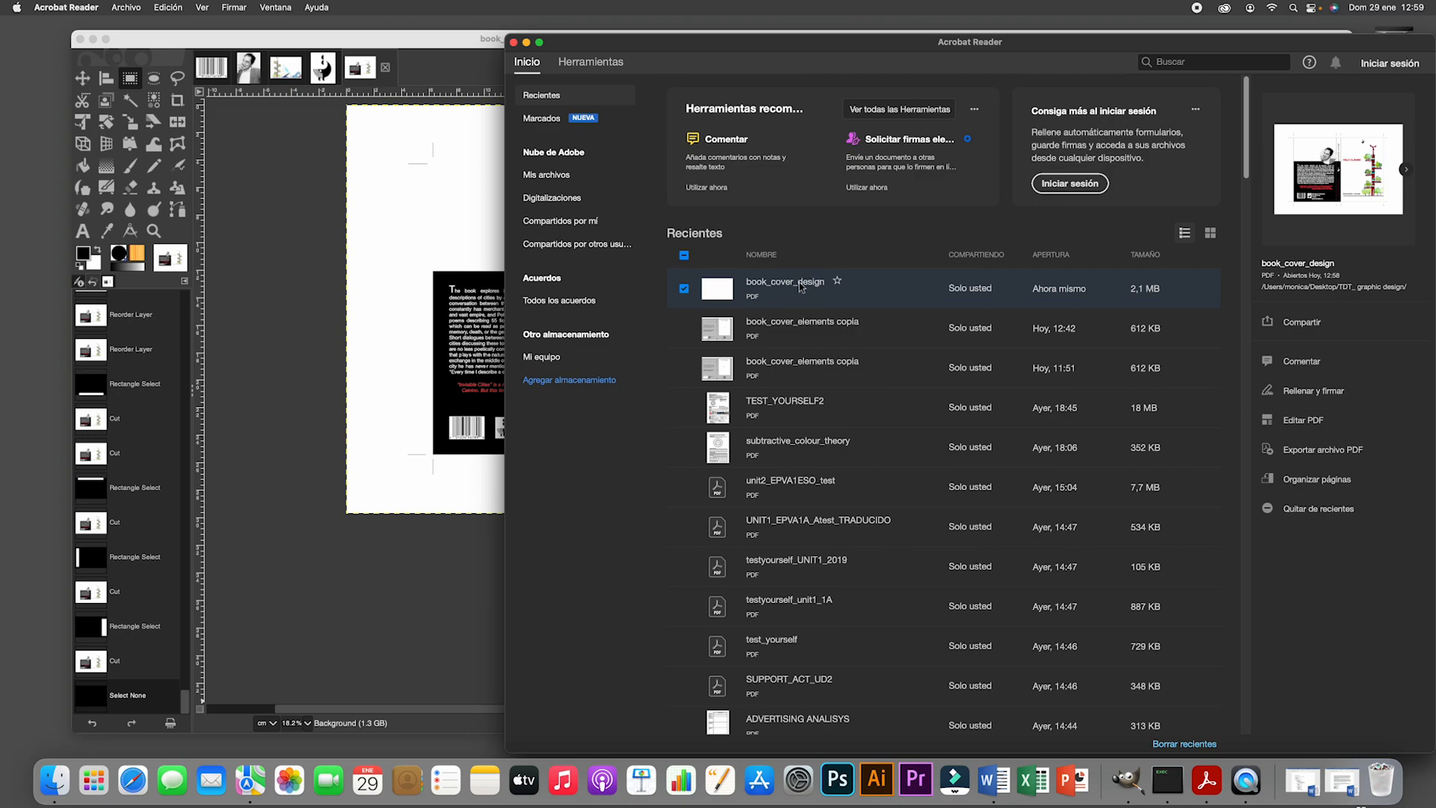